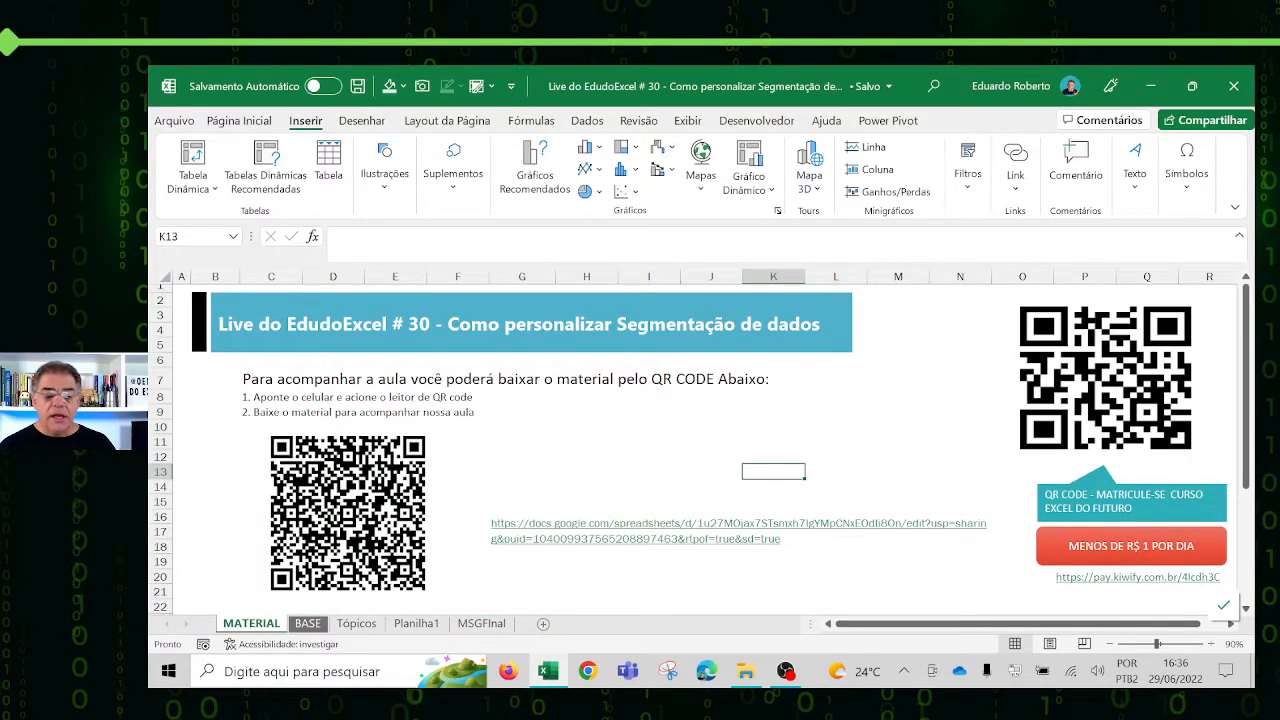
{"action": "mouse_move", "coordinate": [248, 422]}
{"action": "left_mouse_down"}
{"action": "mouse_move", "coordinate": [368, 544]}
{"action": "mouse_move", "coordinate": [470, 605]}
{"action": "left_mouse_up"}
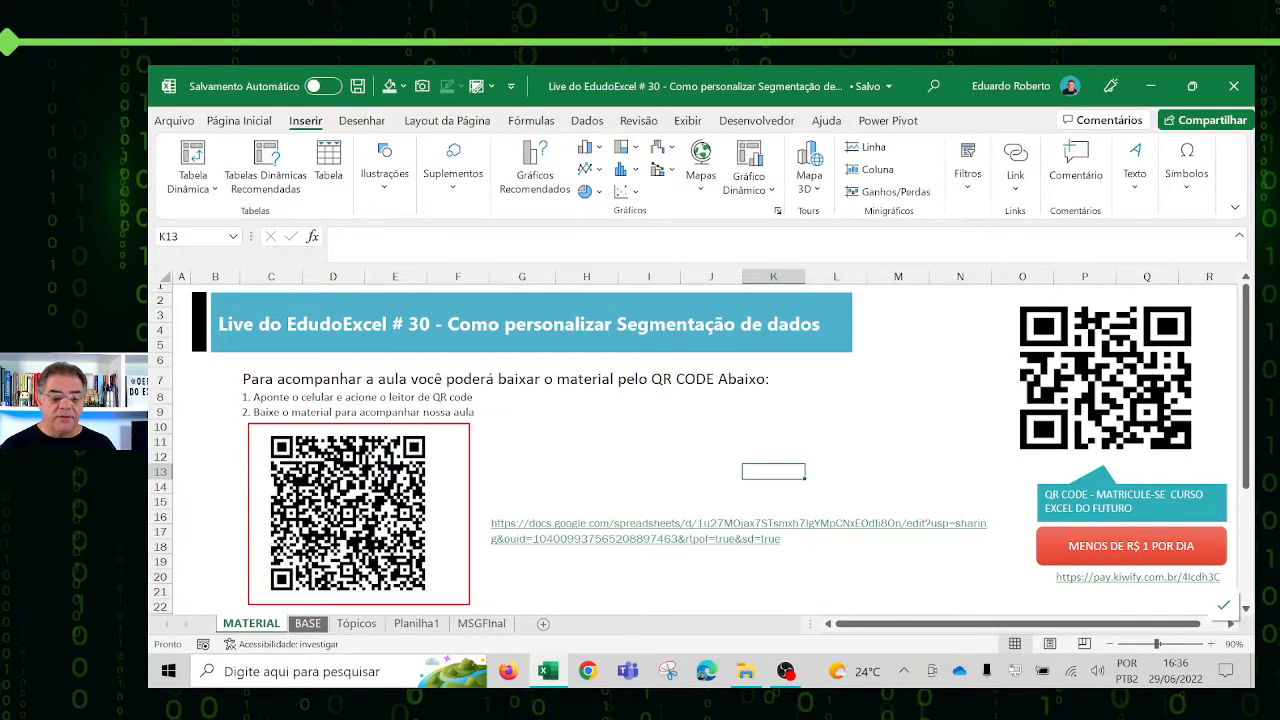
{"action": "left_click_drag", "start_coordinate": [490, 441], "coordinate": [620, 378]}
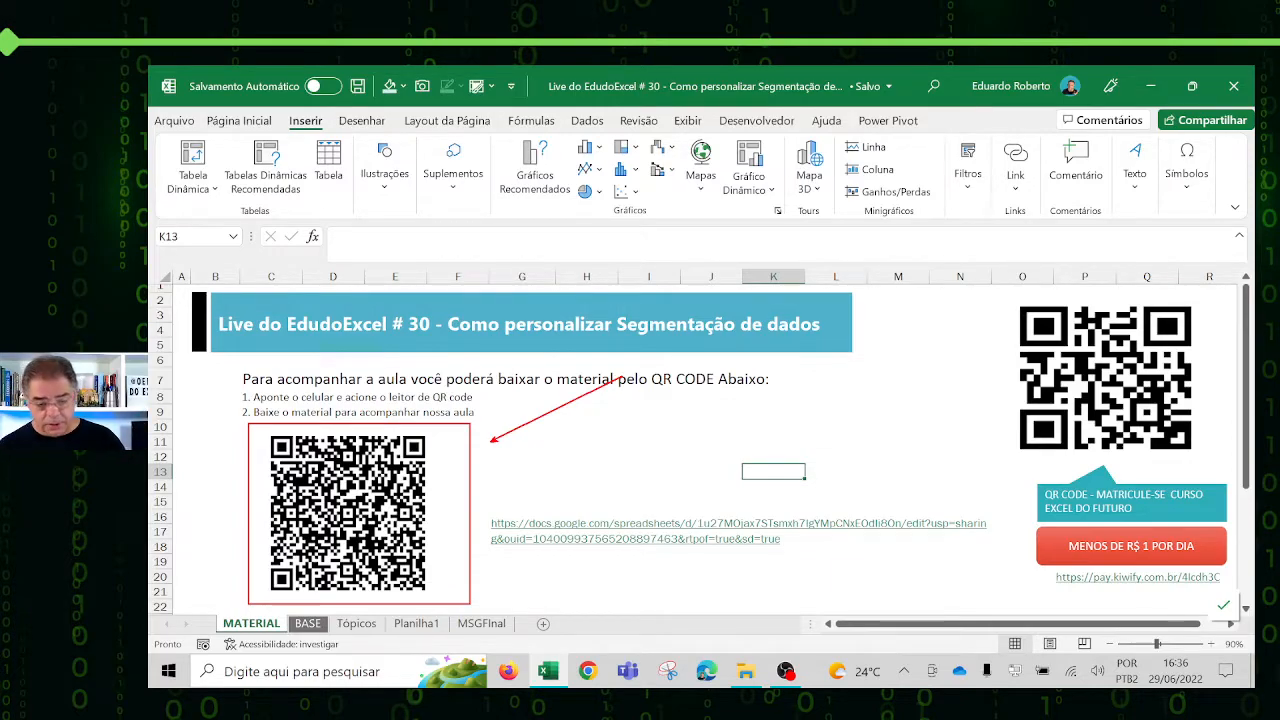
{"action": "key", "text": "Escape"}
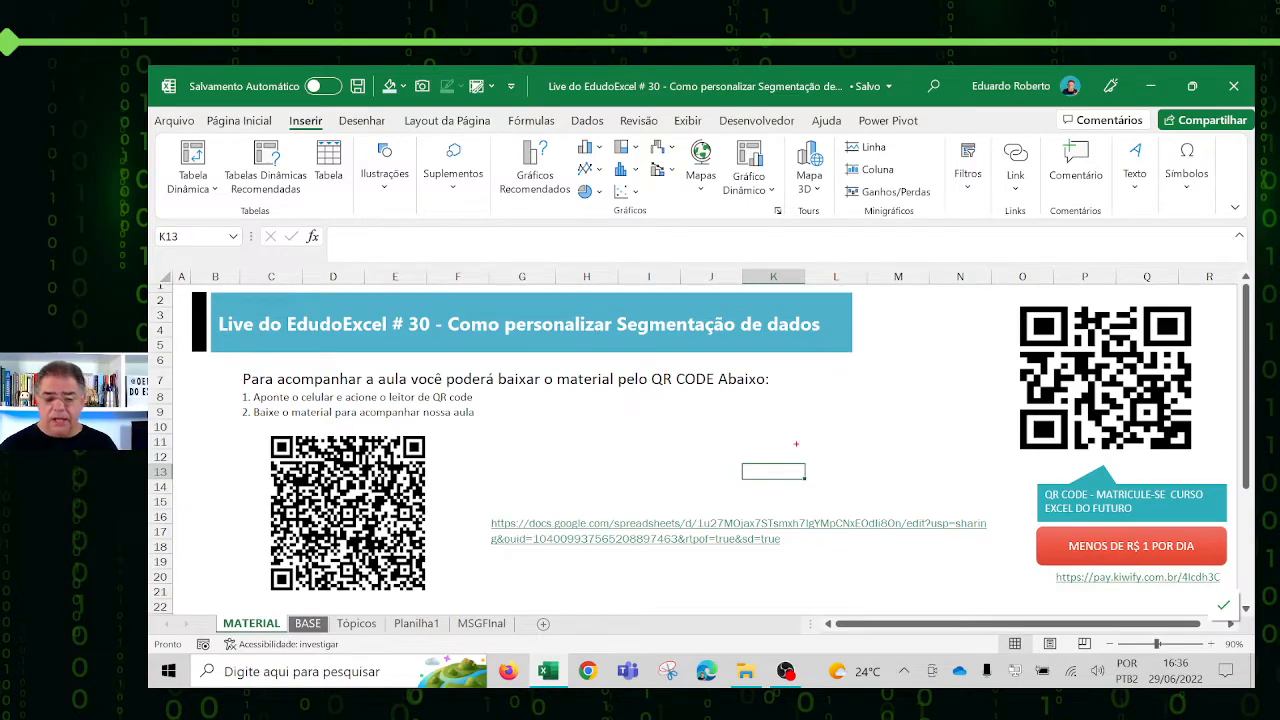
{"action": "mouse_move", "coordinate": [994, 300]}
{"action": "left_mouse_down"}
{"action": "mouse_move", "coordinate": [1032, 356]}
{"action": "mouse_move", "coordinate": [1198, 465]}
{"action": "mouse_move", "coordinate": [1211, 458]}
{"action": "left_mouse_up"}
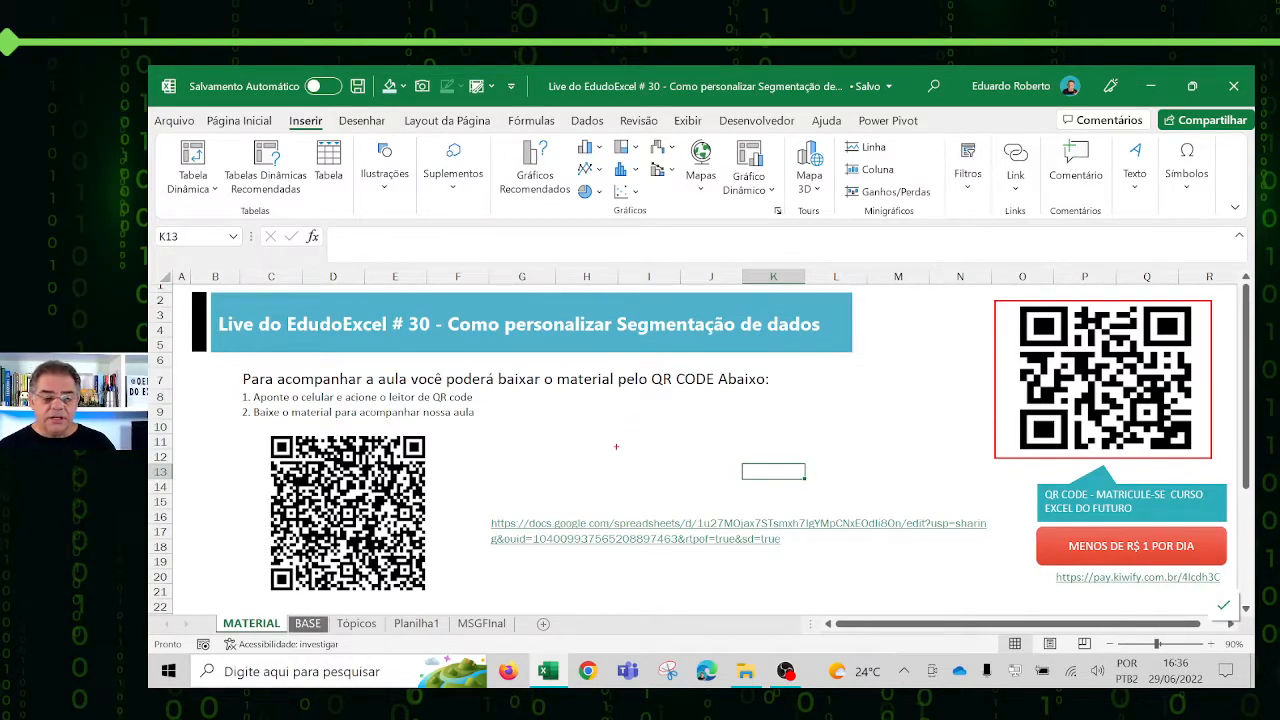
{"action": "left_click", "coordinate": [851, 446]}
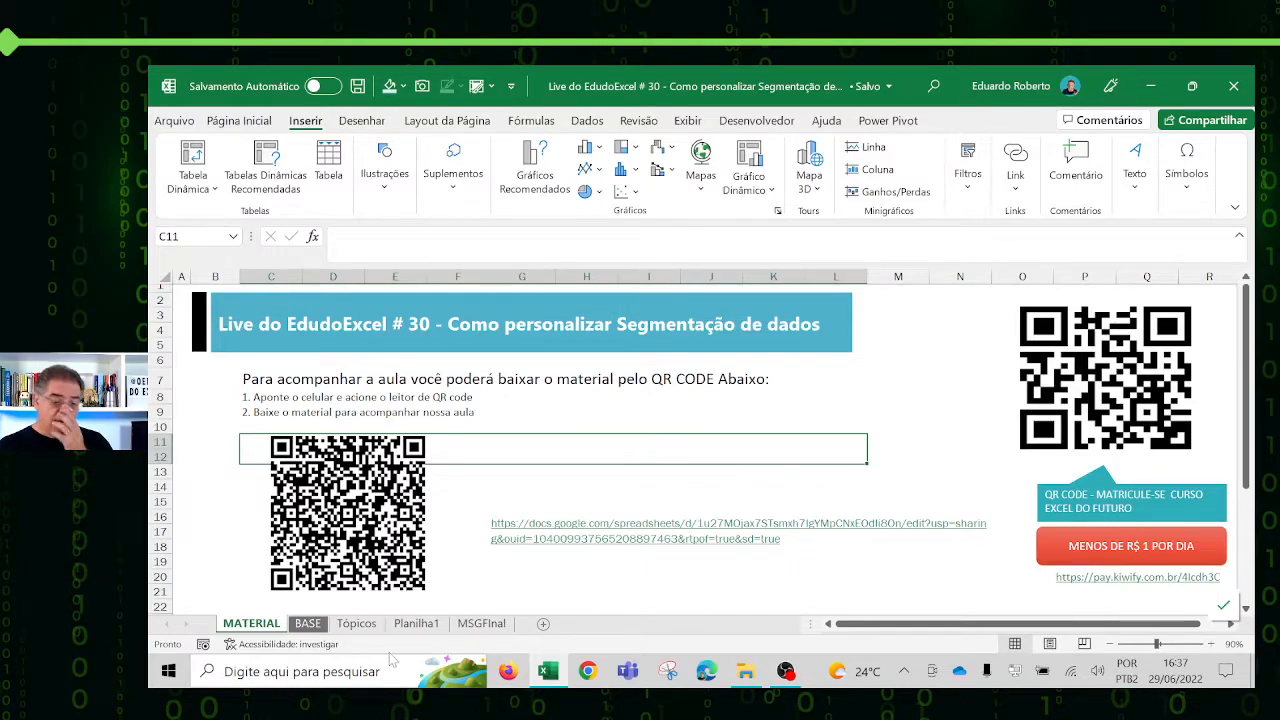
Step: Mark the first topic on the Tópicos sheet by entering x in cell A3
{"action": "left_click", "coordinate": [366, 623]}
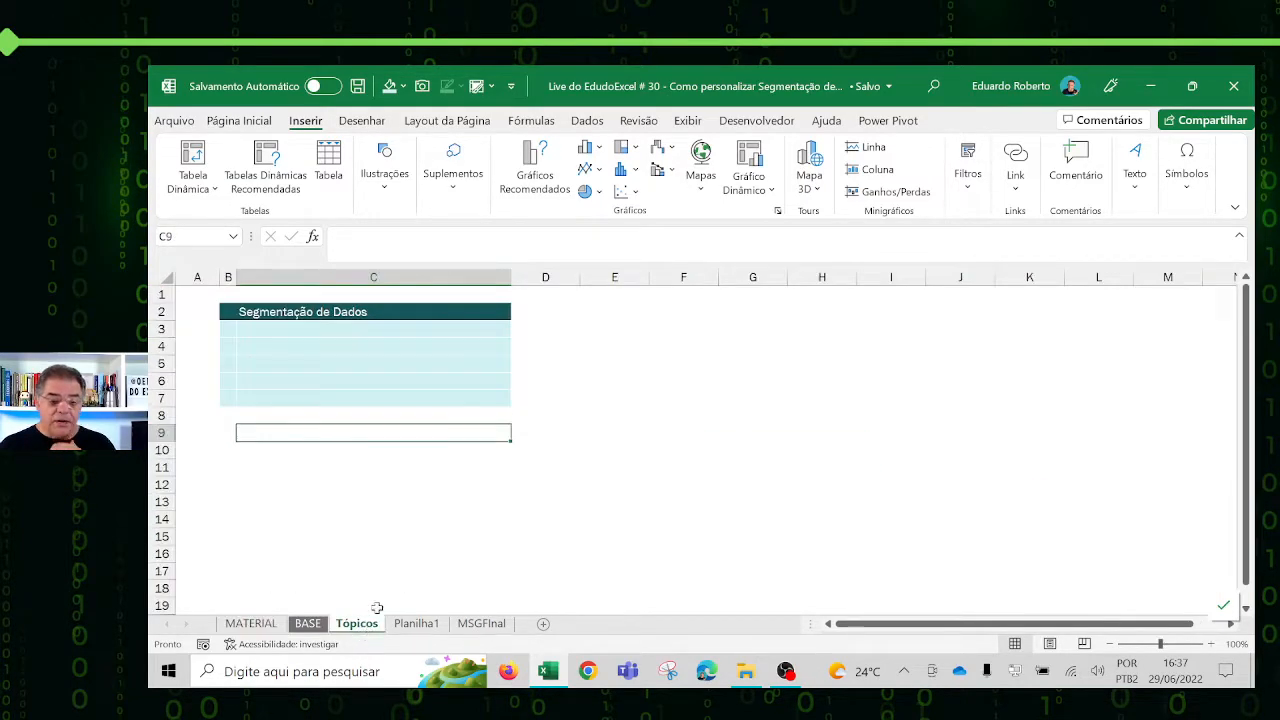
{"action": "left_click", "coordinate": [193, 330]}
{"action": "type", "text": "x"}
{"action": "key", "text": "Return"}
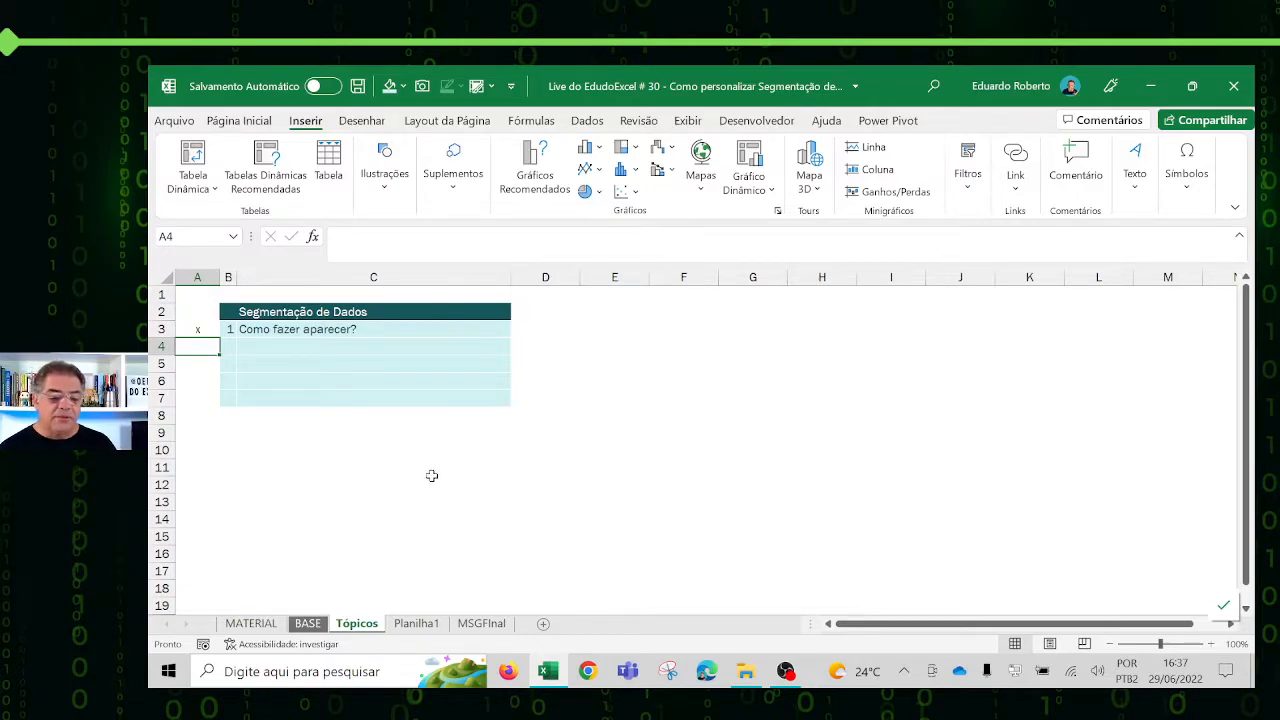
Step: Turn on filtering for the header row of the data range on the BASE sheet
{"action": "left_click", "coordinate": [310, 624]}
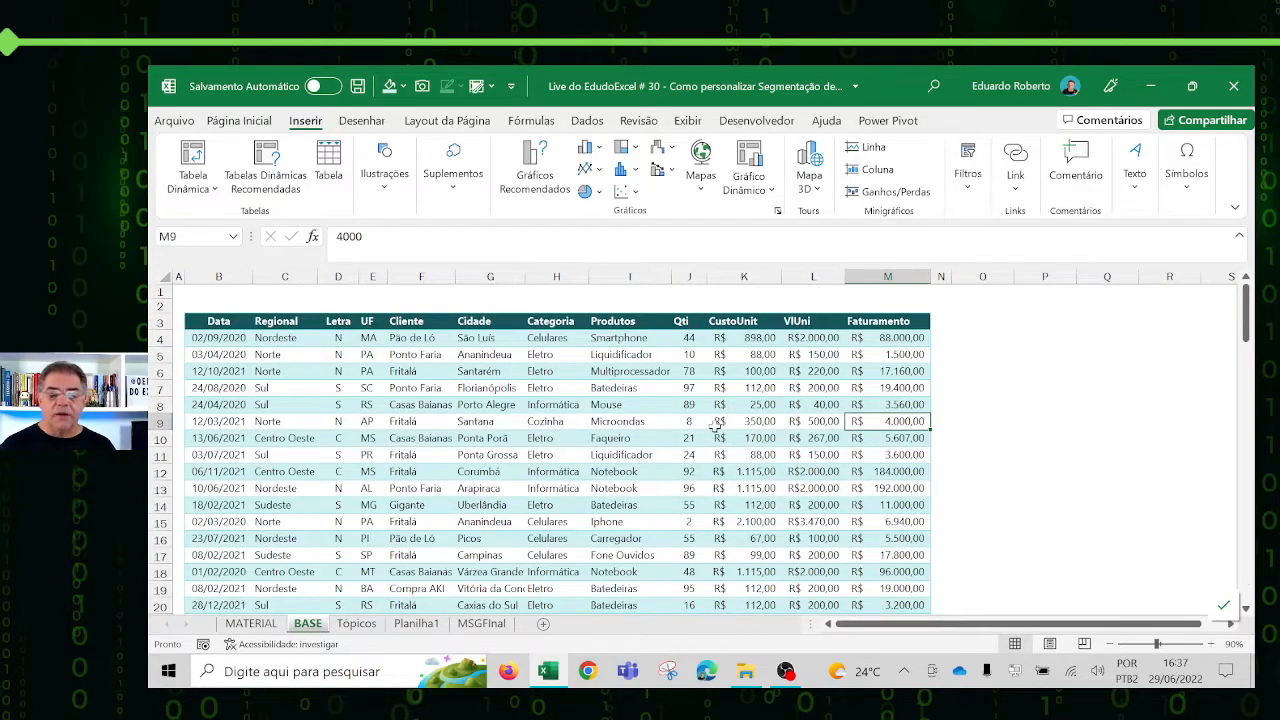
{"action": "left_click", "coordinate": [553, 404]}
{"action": "left_click", "coordinate": [436, 321]}
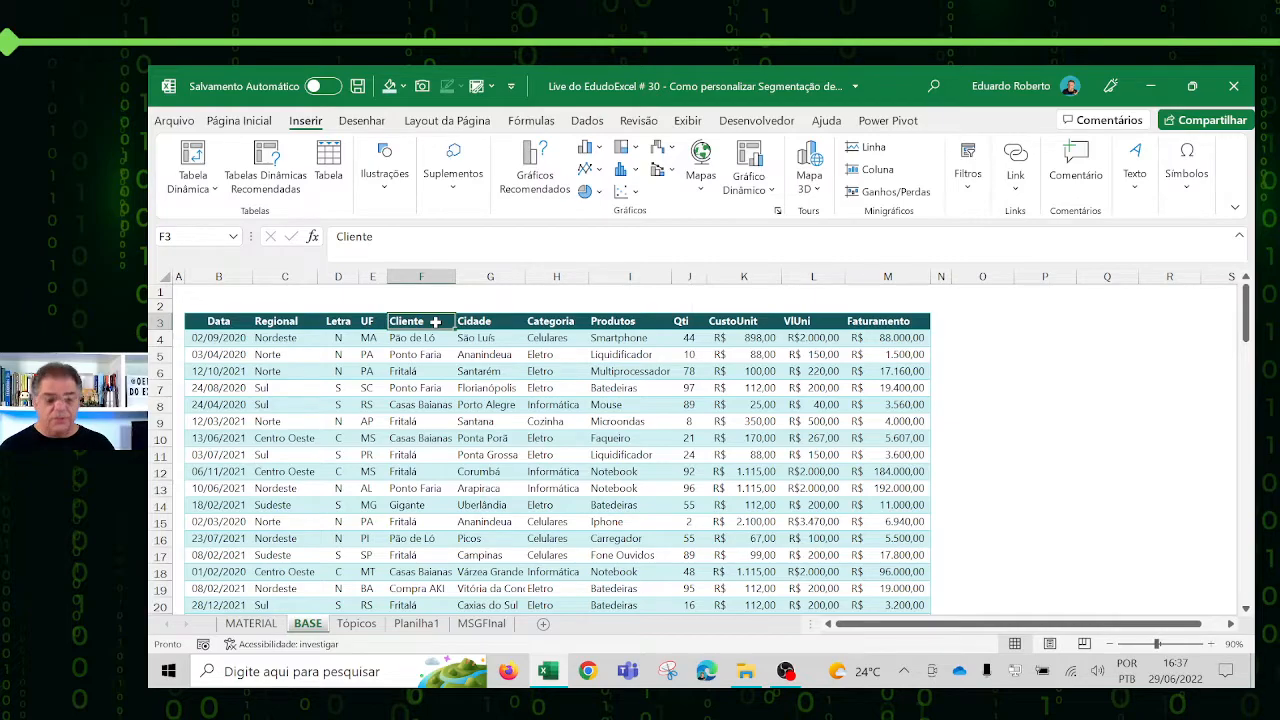
{"action": "key", "text": "ctrl+shift+l"}
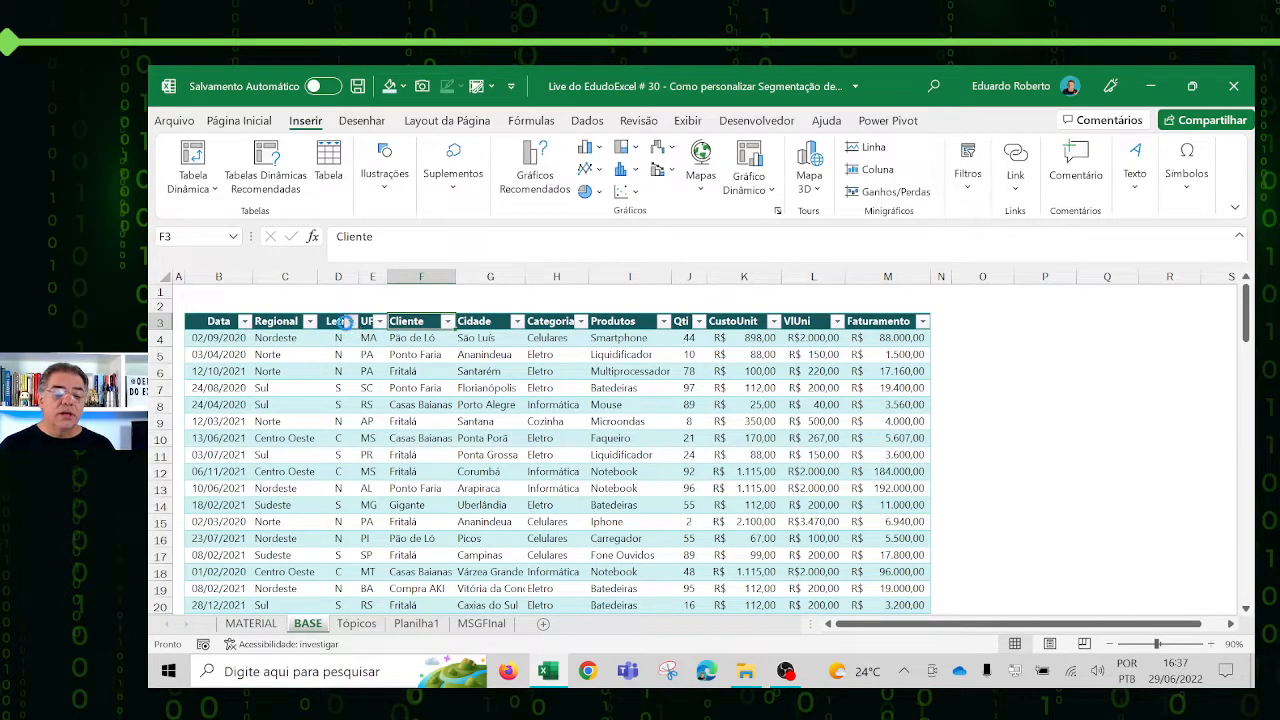
Step: Filter the Letra column to show only the records with S
{"action": "left_click", "coordinate": [350, 321]}
{"action": "left_click", "coordinate": [402, 462]}
{"action": "left_click", "coordinate": [402, 511]}
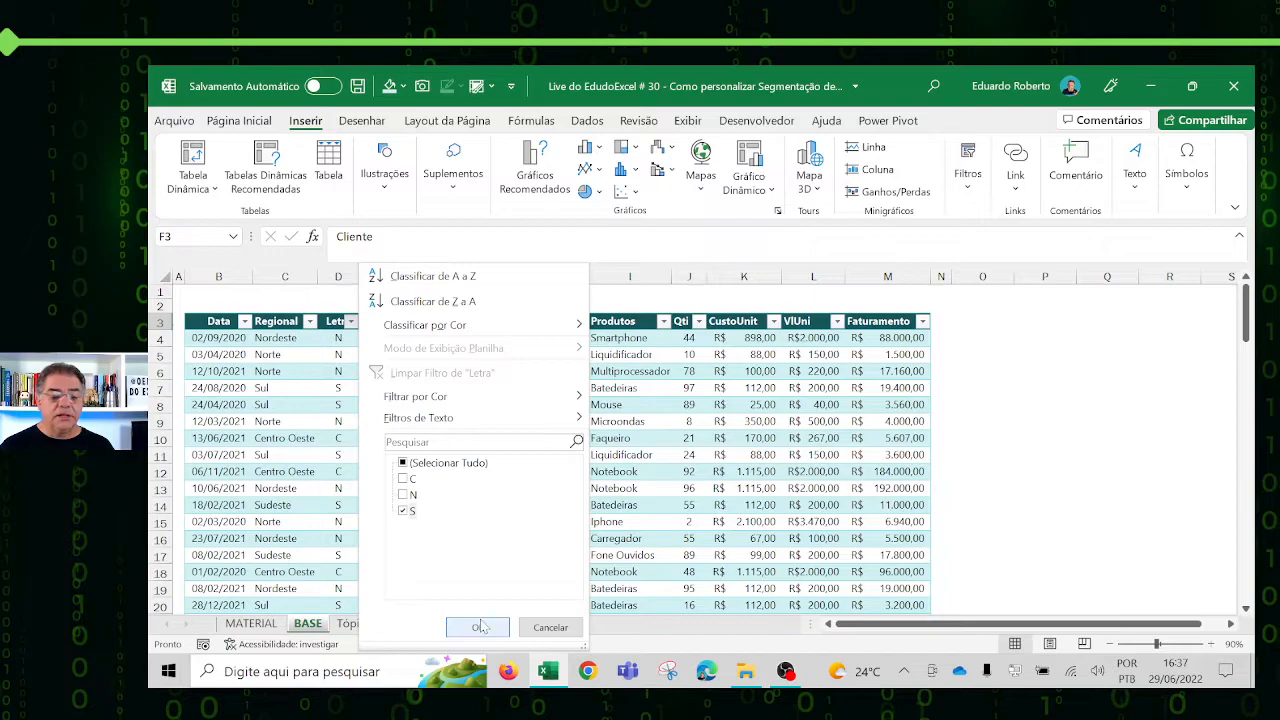
{"action": "left_click", "coordinate": [478, 626]}
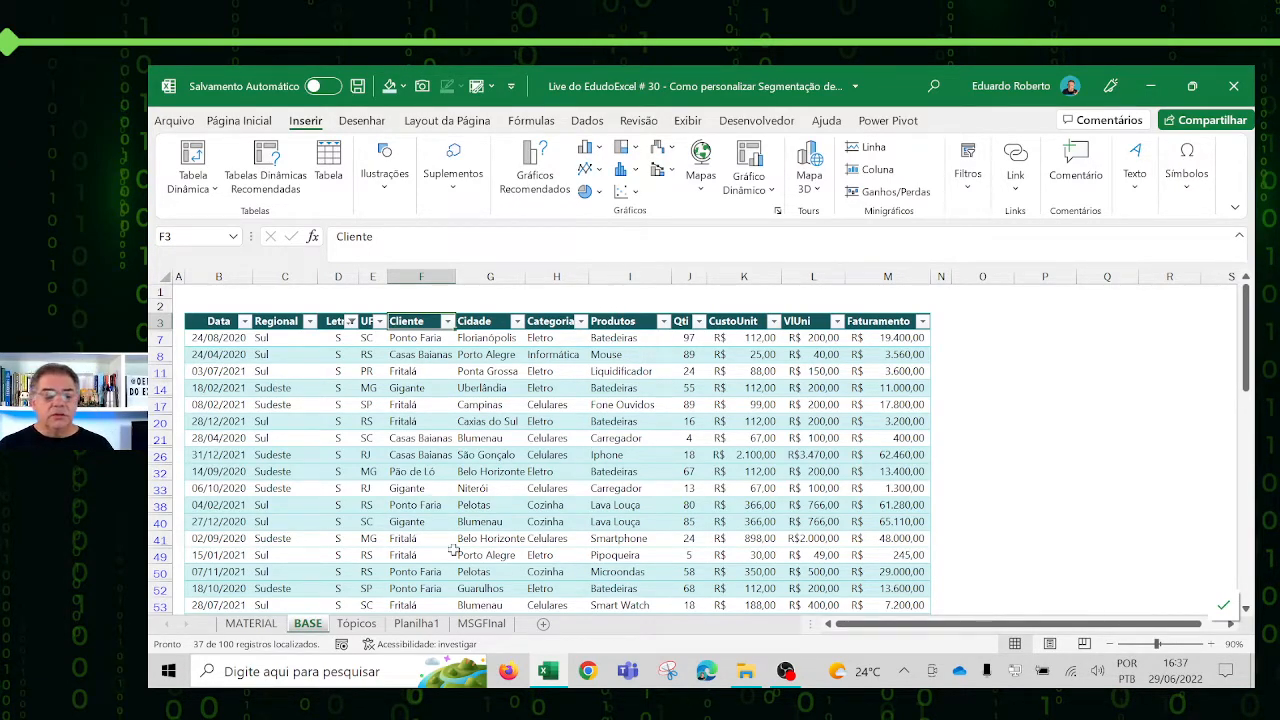
Step: Clear the filter on the Letra column
{"action": "left_click", "coordinate": [608, 378]}
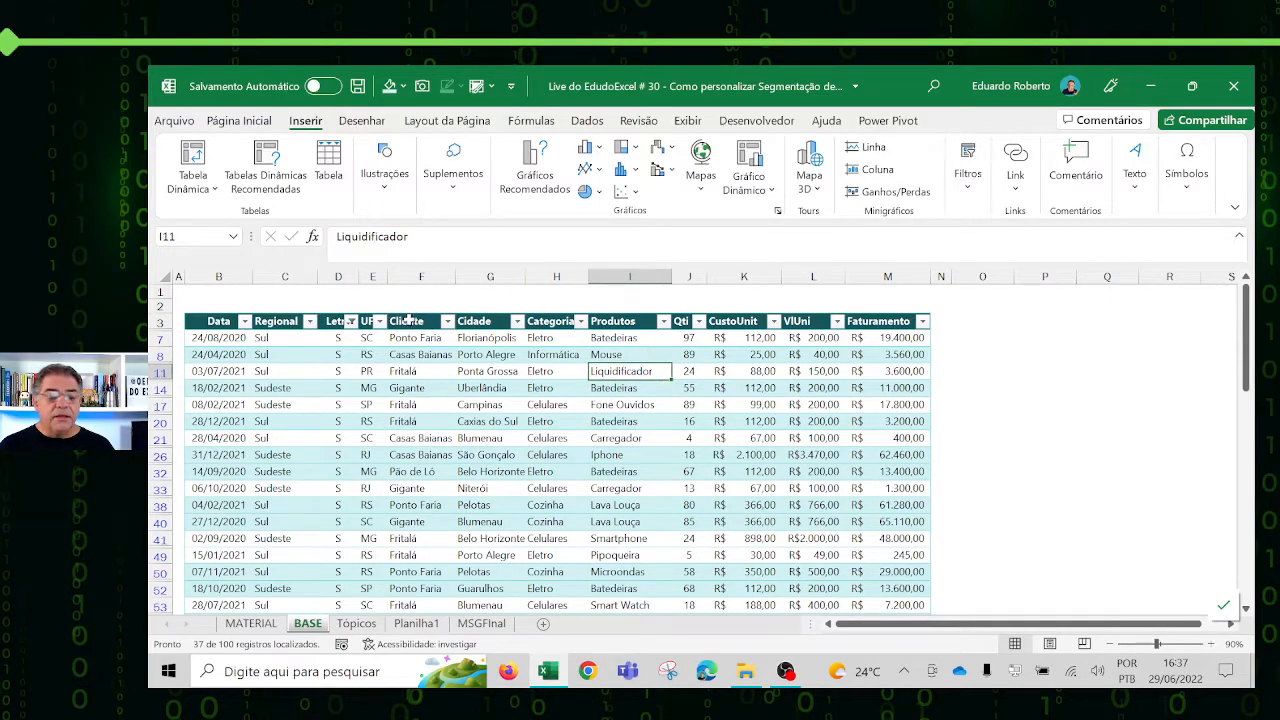
{"action": "left_click", "coordinate": [351, 321]}
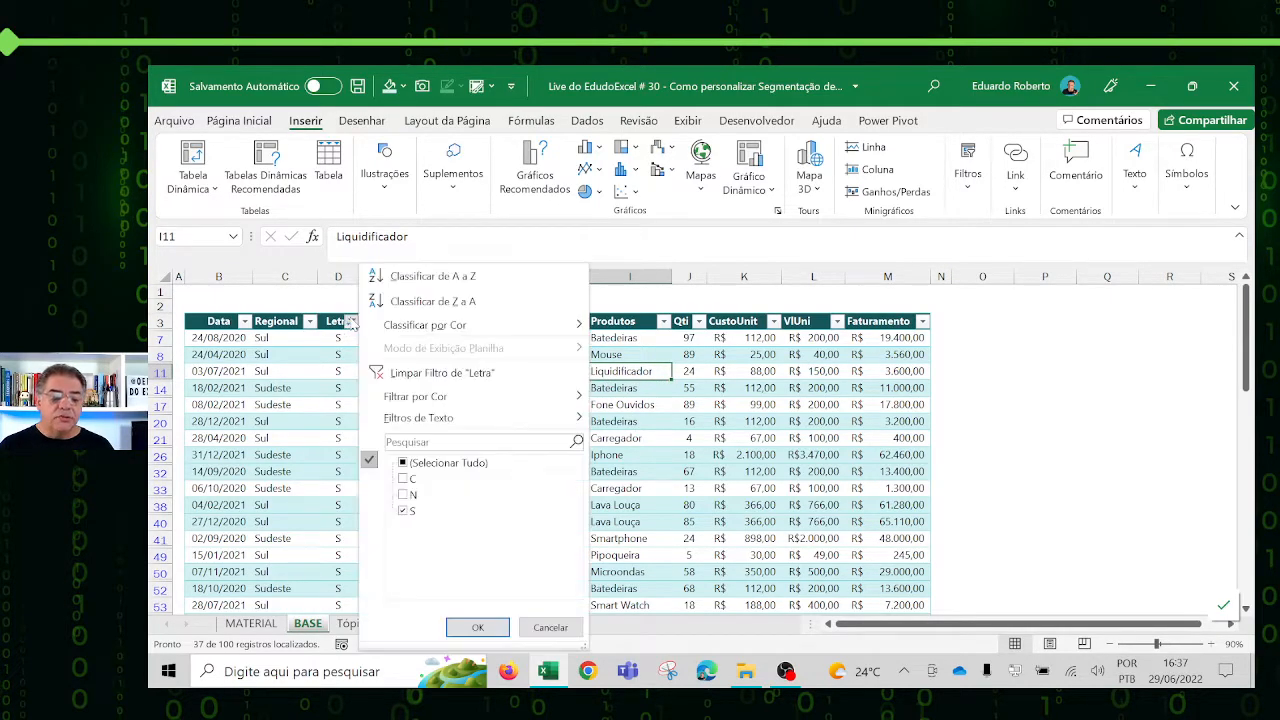
{"action": "left_click", "coordinate": [390, 373]}
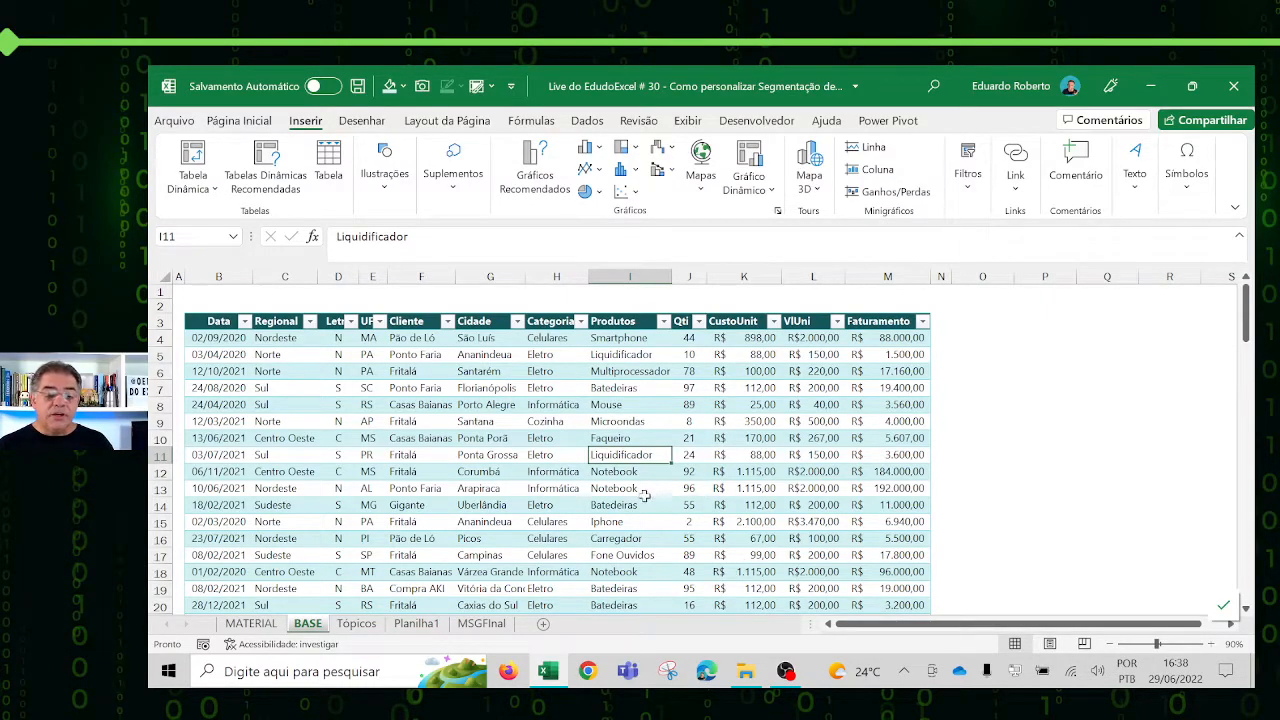
Step: Examine the data range on the BASE sheet, checking its header row and column letters further down the records
{"action": "scroll", "coordinate": [651, 491], "scroll_direction": "down", "scroll_amount": 8}
{"action": "scroll", "coordinate": [663, 487], "scroll_direction": "up", "scroll_amount": 8}
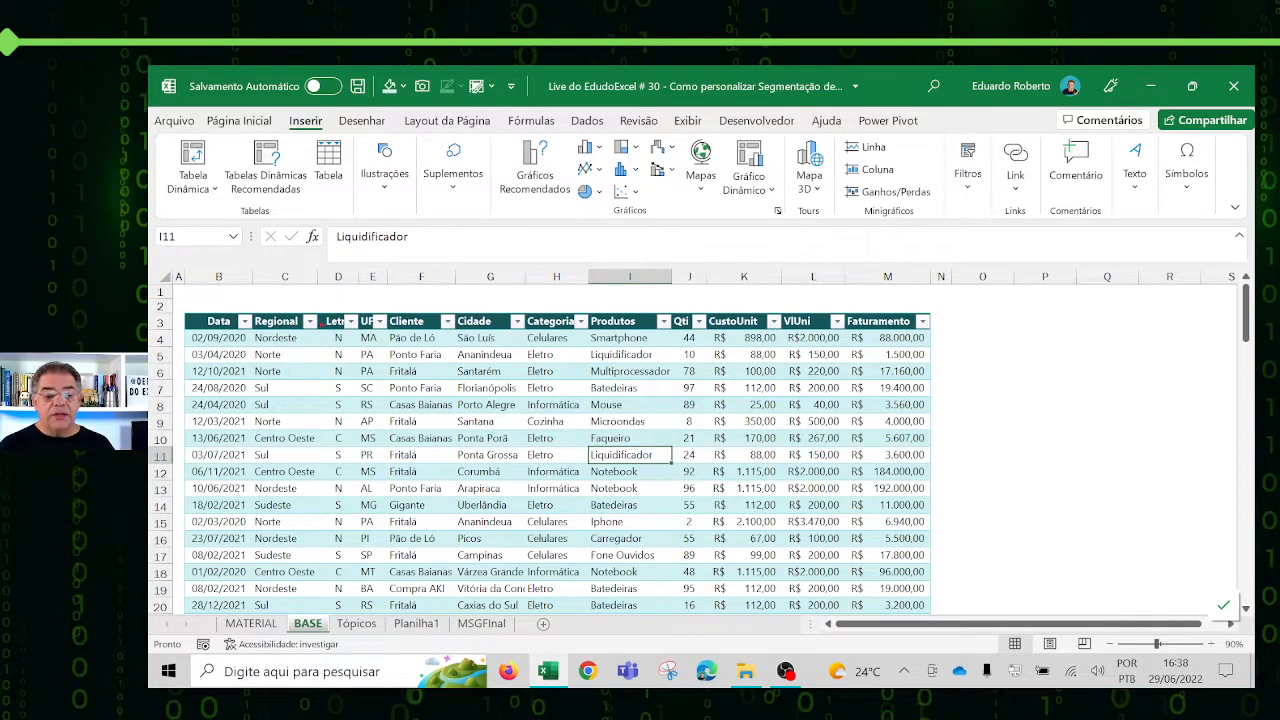
{"action": "mouse_move", "coordinate": [174, 303]}
{"action": "left_mouse_down"}
{"action": "mouse_move", "coordinate": [525, 488]}
{"action": "mouse_move", "coordinate": [927, 573]}
{"action": "left_mouse_up"}
{"action": "left_click_drag", "start_coordinate": [651, 433], "coordinate": [650, 338]}
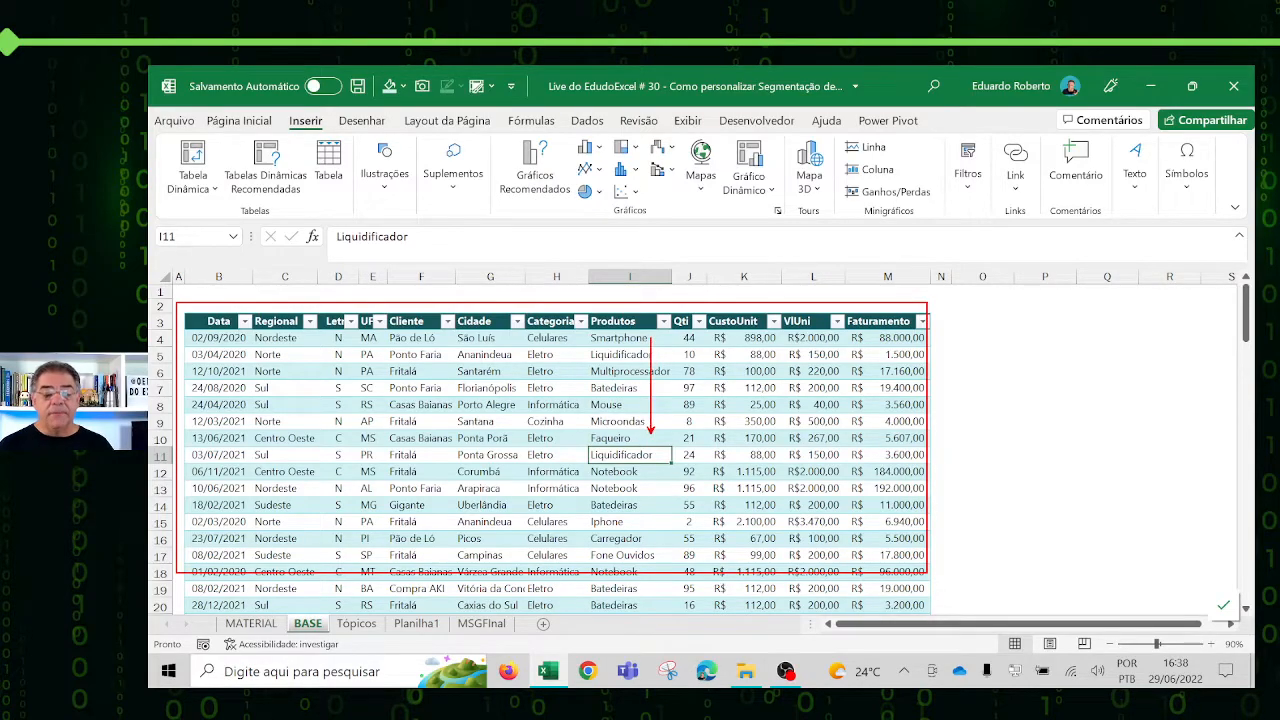
{"action": "mouse_move", "coordinate": [152, 108]}
{"action": "left_mouse_down"}
{"action": "mouse_move", "coordinate": [312, 134]}
{"action": "mouse_move", "coordinate": [996, 136]}
{"action": "left_mouse_up"}
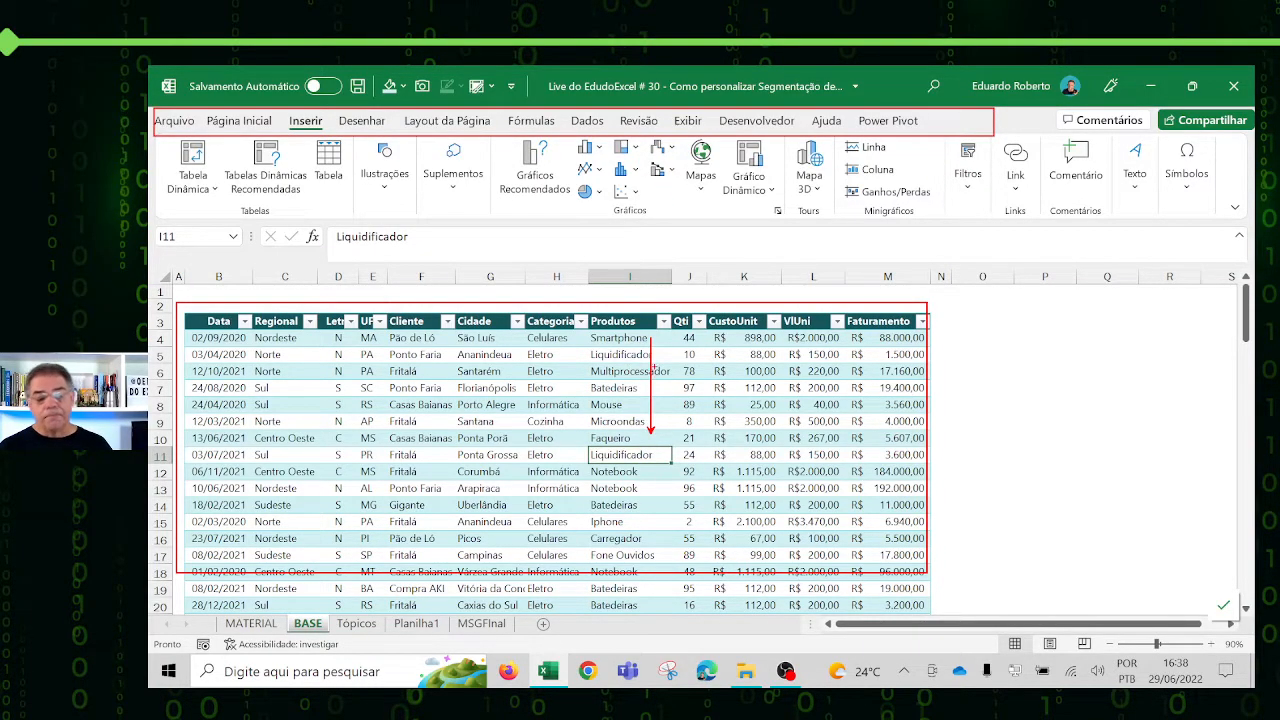
{"action": "key", "text": "Escape"}
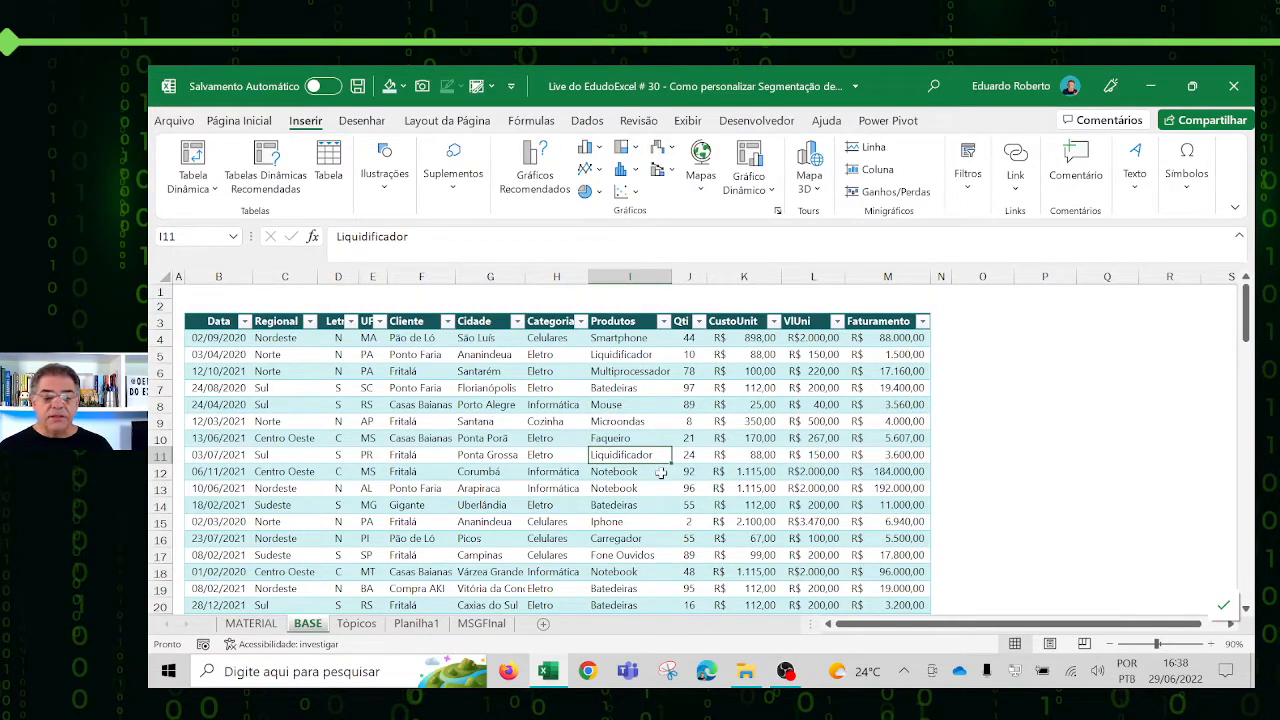
{"action": "scroll", "coordinate": [673, 412], "scroll_direction": "down", "scroll_amount": 3}
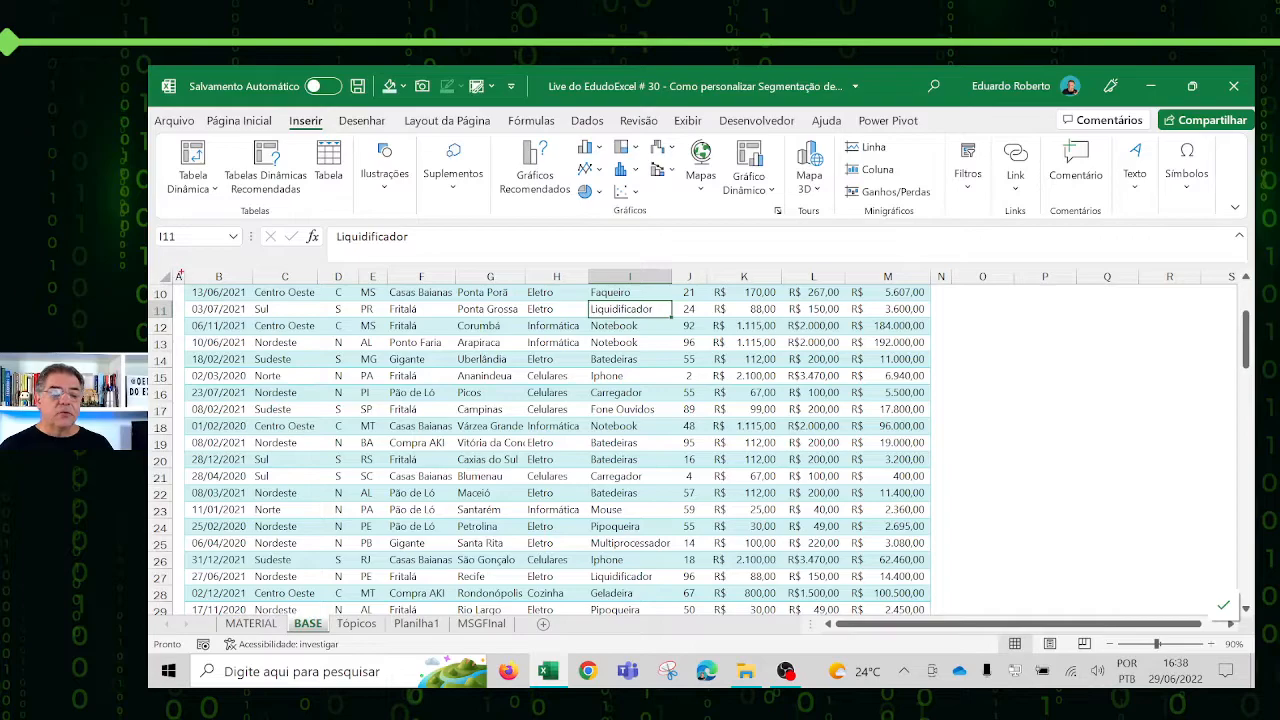
{"action": "mouse_move", "coordinate": [176, 268]}
{"action": "left_mouse_down"}
{"action": "mouse_move", "coordinate": [468, 292]}
{"action": "mouse_move", "coordinate": [880, 306]}
{"action": "mouse_move", "coordinate": [950, 296]}
{"action": "left_mouse_up"}
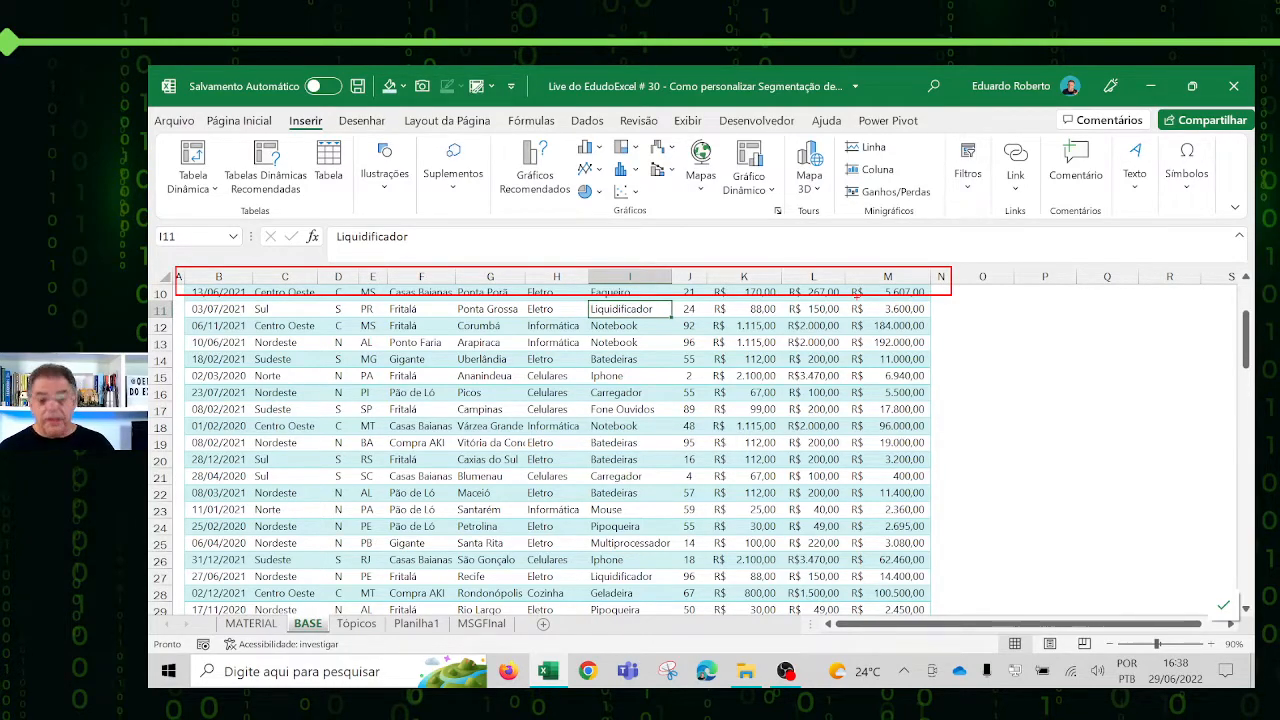
{"action": "key", "text": "Escape"}
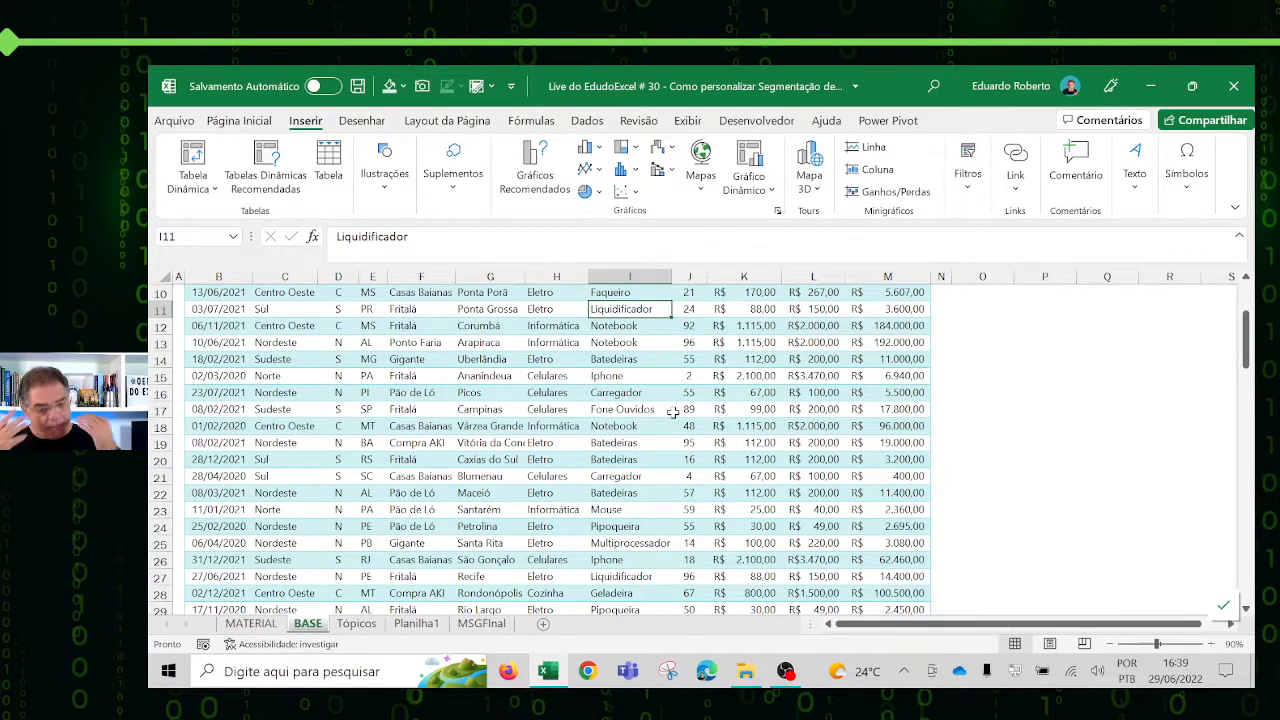
{"action": "scroll", "coordinate": [705, 500], "scroll_direction": "up", "scroll_amount": 3}
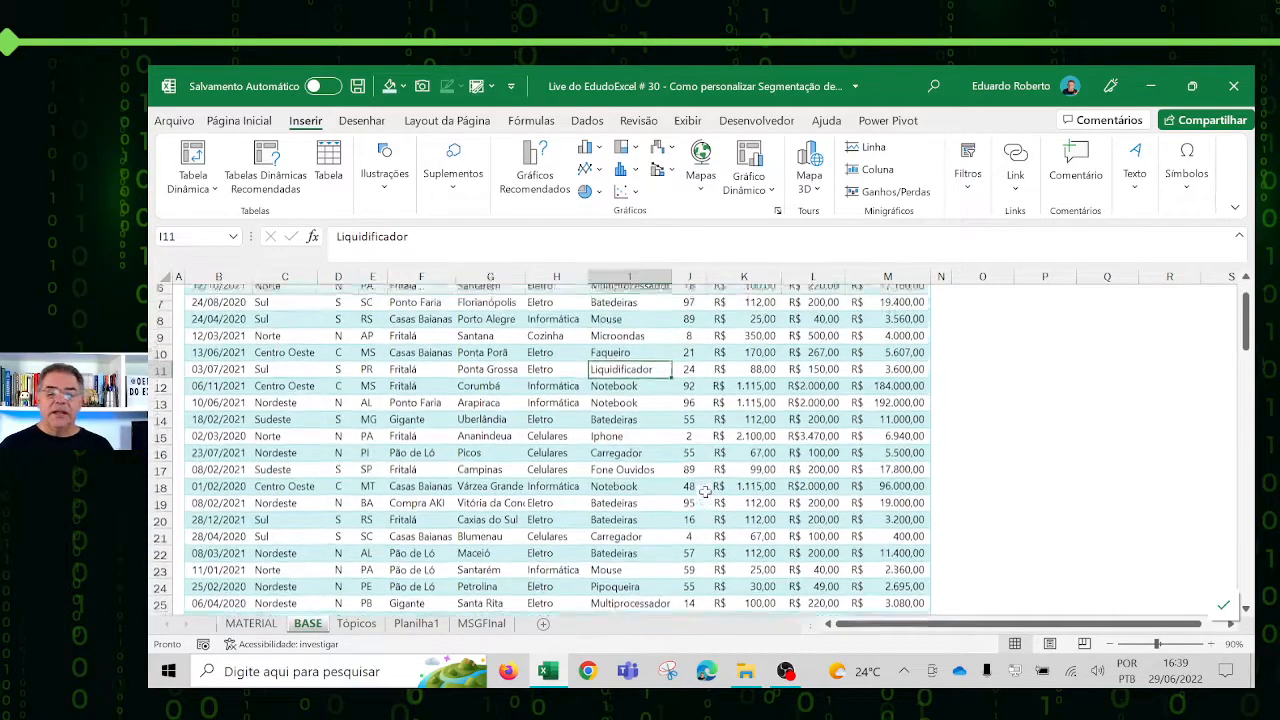
{"action": "left_click", "coordinate": [868, 457]}
{"action": "left_click", "coordinate": [812, 421]}
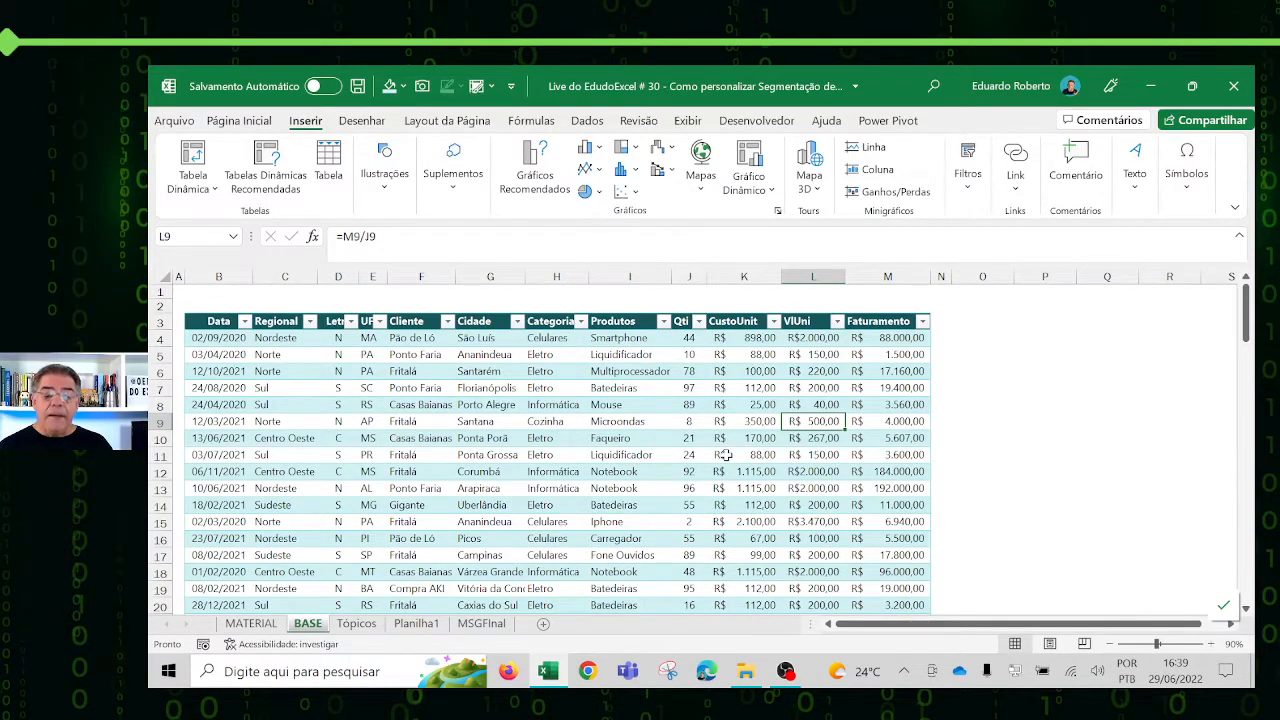
{"action": "left_click_drag", "start_coordinate": [422, 404], "coordinate": [466, 407]}
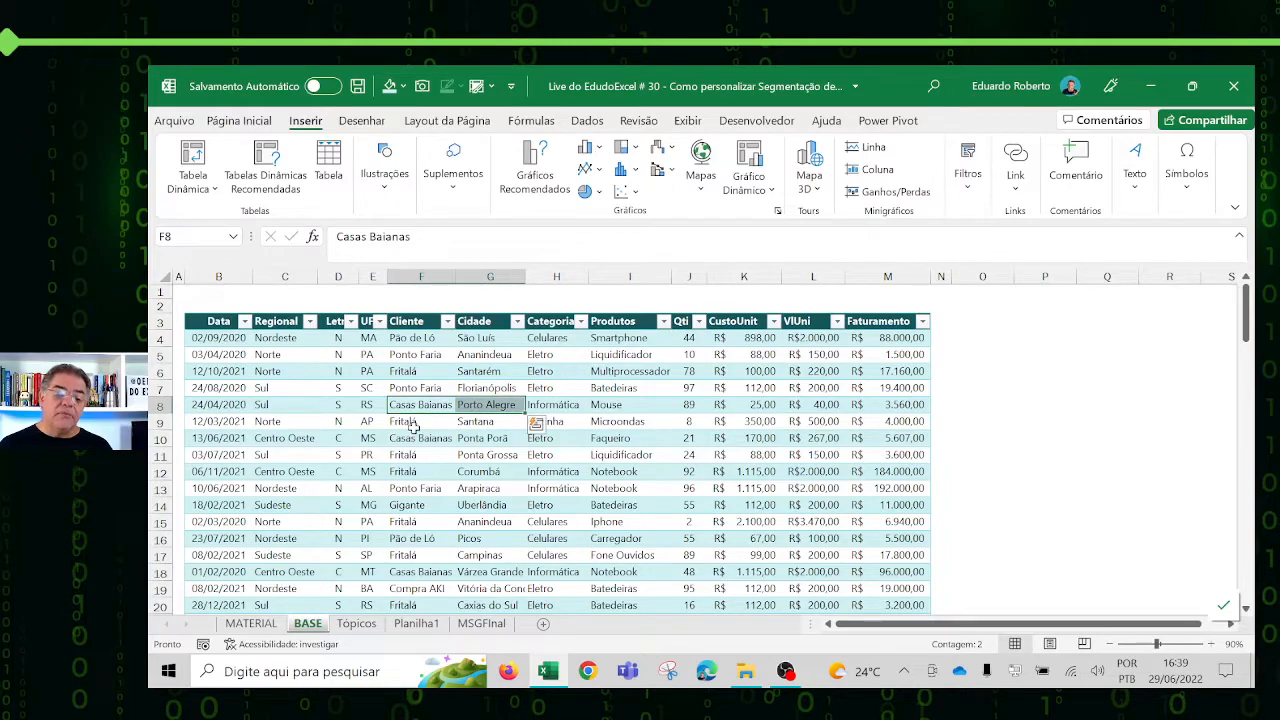
Step: Convert the data range B3:M103 on the BASE sheet into a table with headers
{"action": "left_click", "coordinate": [412, 424]}
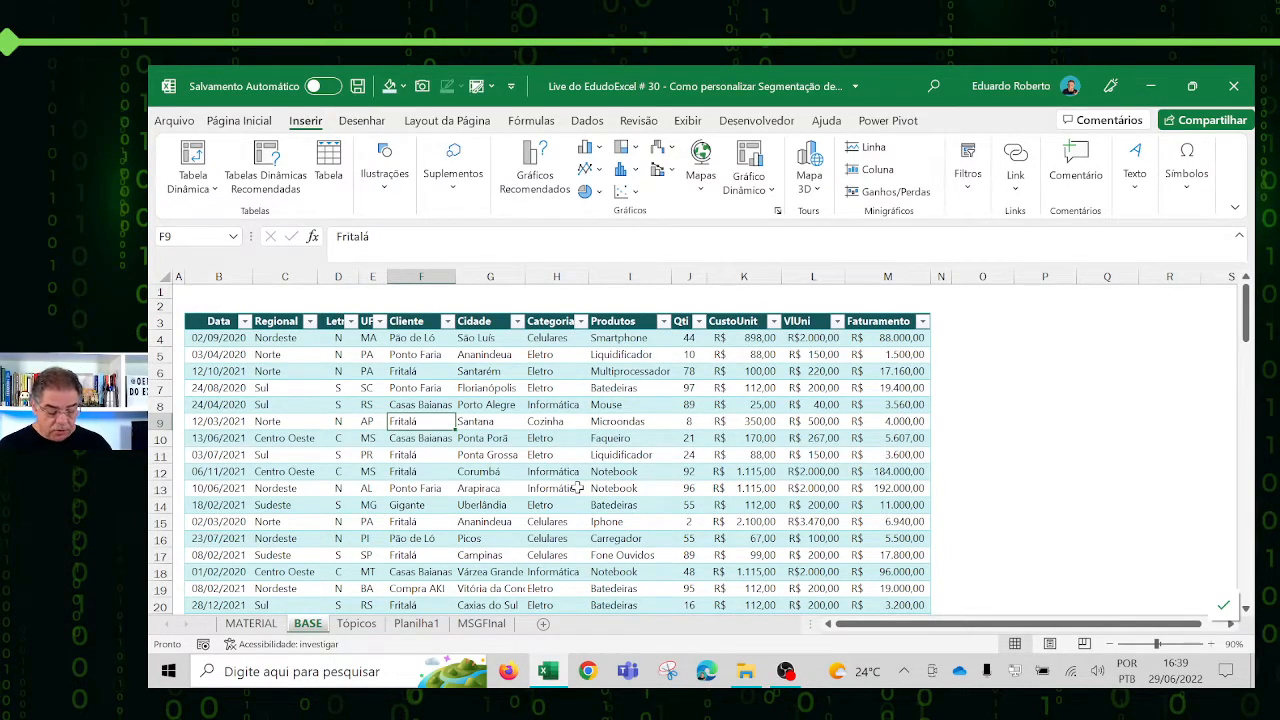
{"action": "key", "text": "ctrl+alt+t"}
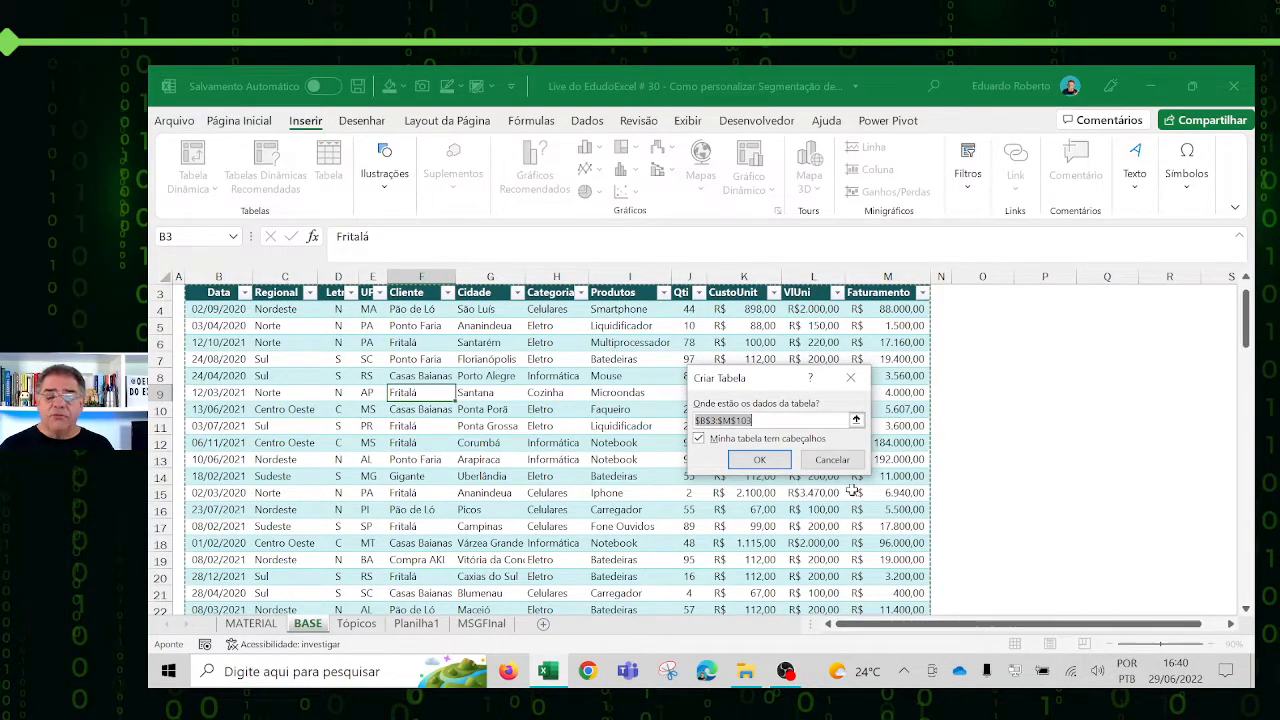
{"action": "left_click", "coordinate": [832, 461]}
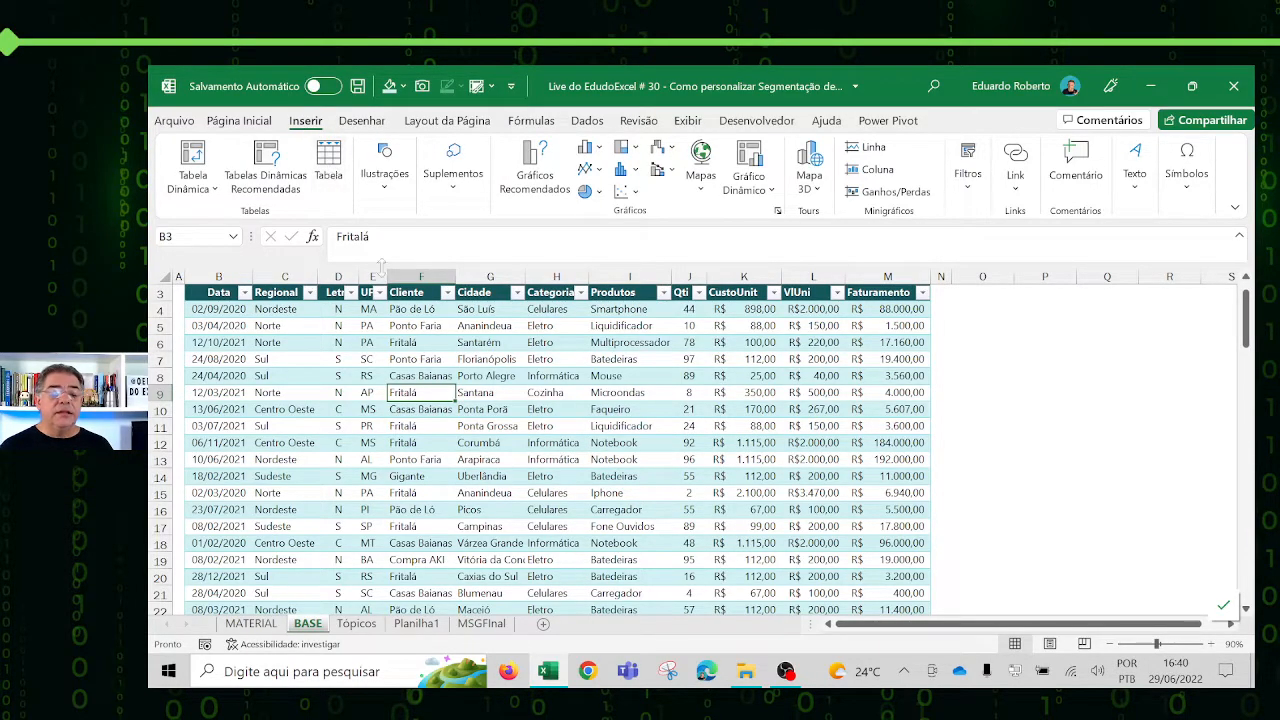
{"action": "mouse_move", "coordinate": [276, 105]}
{"action": "left_mouse_down"}
{"action": "mouse_move", "coordinate": [348, 140]}
{"action": "mouse_move", "coordinate": [326, 272]}
{"action": "left_mouse_up"}
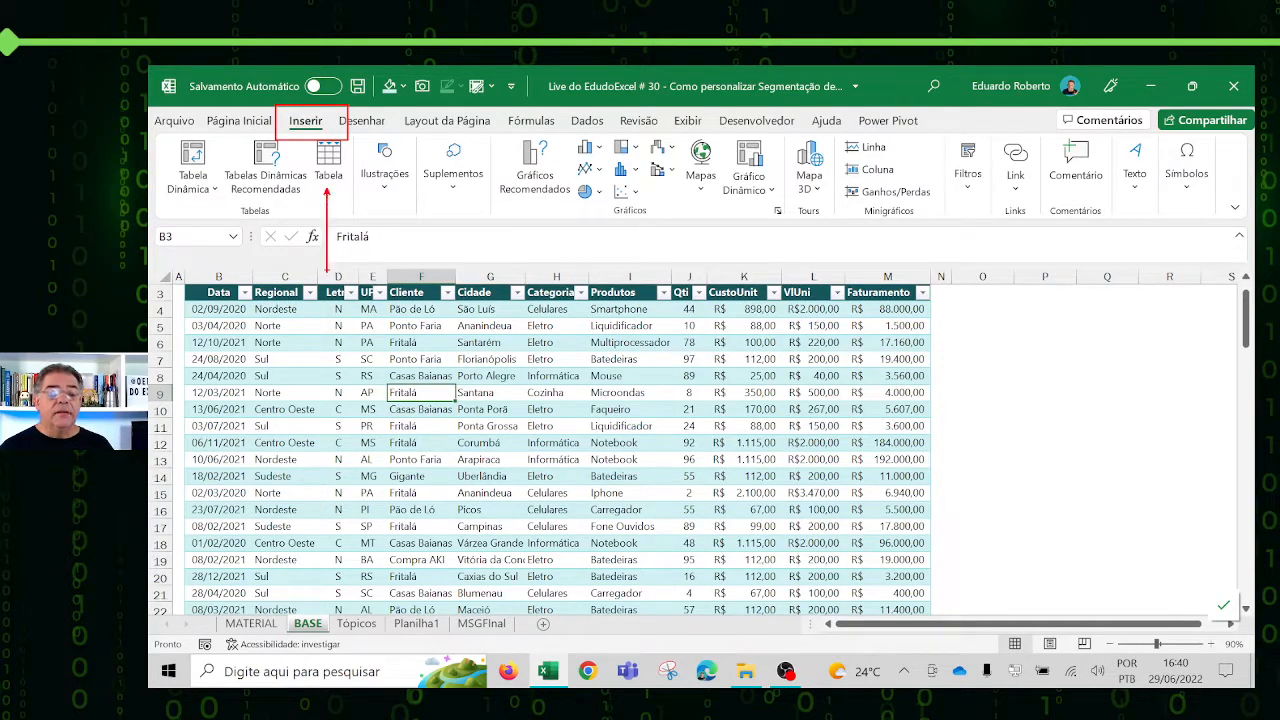
{"action": "left_click", "coordinate": [330, 165]}
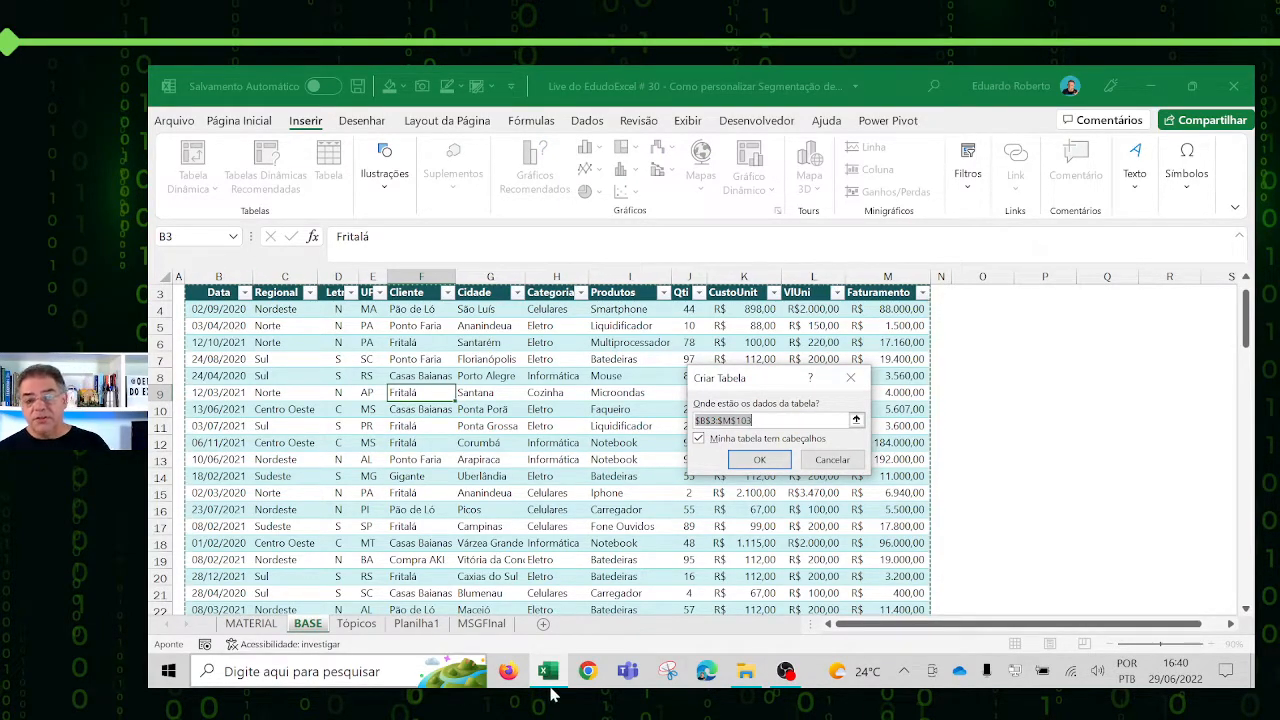
{"action": "scroll", "coordinate": [857, 497], "scroll_direction": "down", "scroll_amount": 14}
{"action": "scroll", "coordinate": [857, 497], "scroll_direction": "down", "scroll_amount": 18}
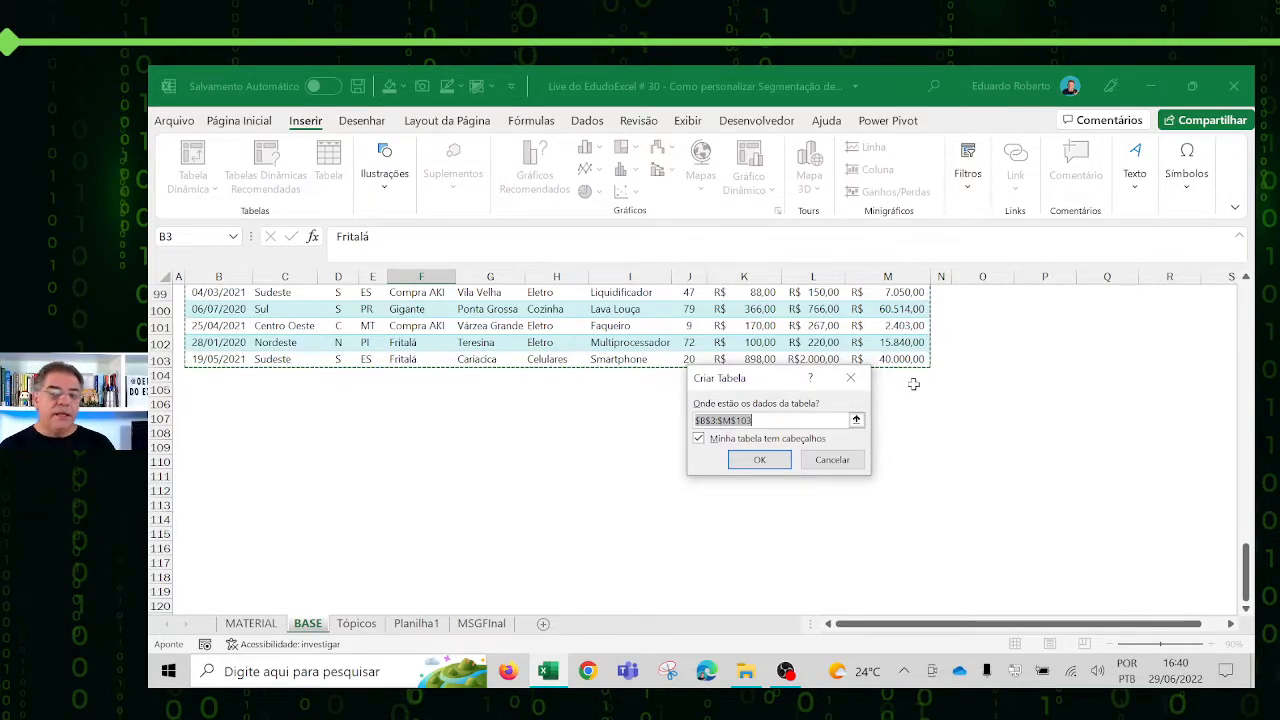
{"action": "left_click", "coordinate": [760, 459]}
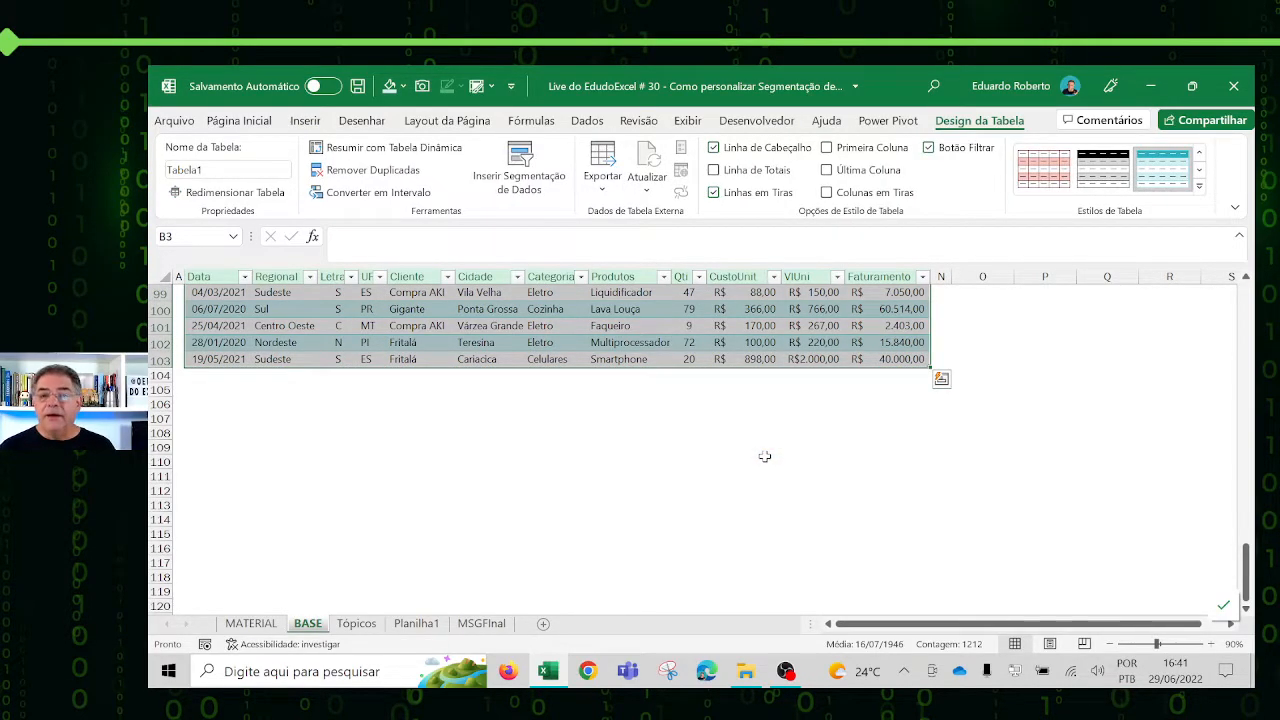
Step: Examine the new table's column headings while moving through its records
{"action": "scroll", "coordinate": [684, 493], "scroll_direction": "up", "scroll_amount": 3}
{"action": "scroll", "coordinate": [684, 493], "scroll_direction": "up", "scroll_amount": 20}
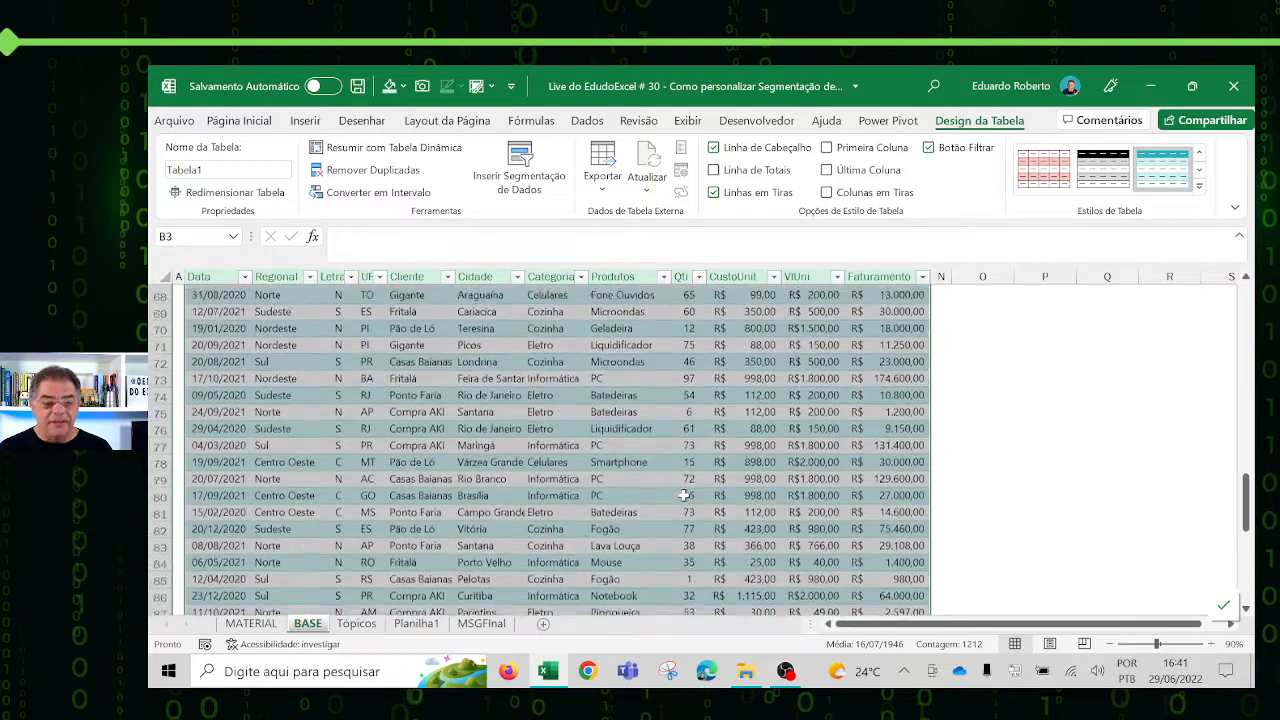
{"action": "scroll", "coordinate": [706, 441], "scroll_direction": "down", "scroll_amount": 2}
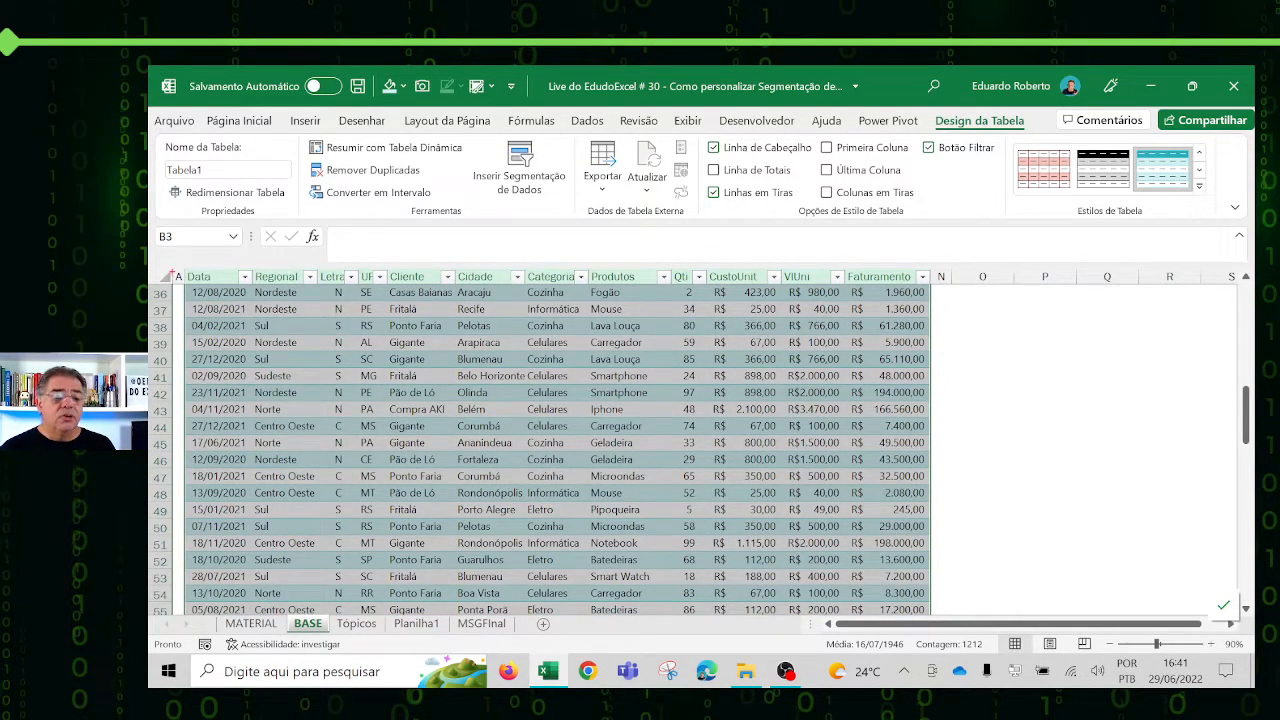
{"action": "mouse_move", "coordinate": [179, 262]}
{"action": "left_mouse_down"}
{"action": "mouse_move", "coordinate": [230, 294]}
{"action": "mouse_move", "coordinate": [960, 295]}
{"action": "left_mouse_up"}
{"action": "left_click_drag", "start_coordinate": [878, 257], "coordinate": [880, 214]}
{"action": "left_click_drag", "start_coordinate": [798, 259], "coordinate": [798, 218]}
{"action": "left_click_drag", "start_coordinate": [726, 259], "coordinate": [726, 222]}
{"action": "left_click_drag", "start_coordinate": [684, 259], "coordinate": [684, 232]}
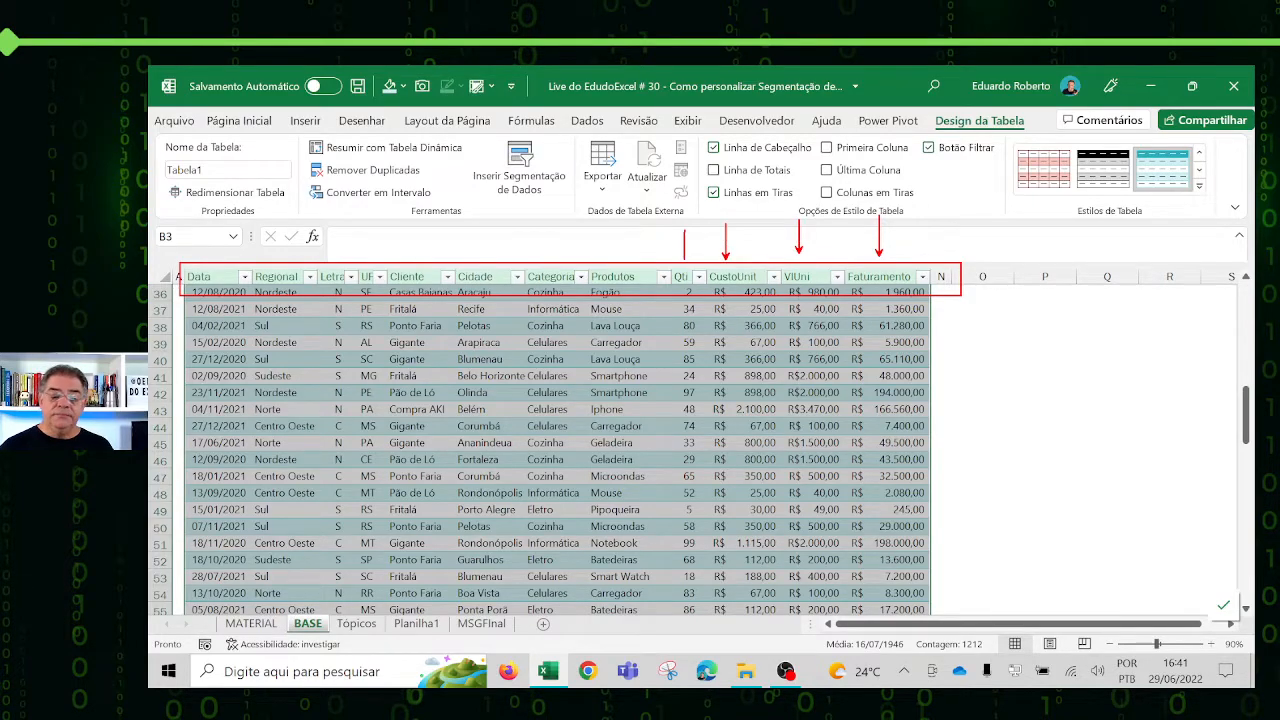
Step: Examine the table's header row, its records, and the design options for table name and filter buttons
{"action": "key", "text": "Escape"}
{"action": "scroll", "coordinate": [877, 405], "scroll_direction": "up", "scroll_amount": 12}
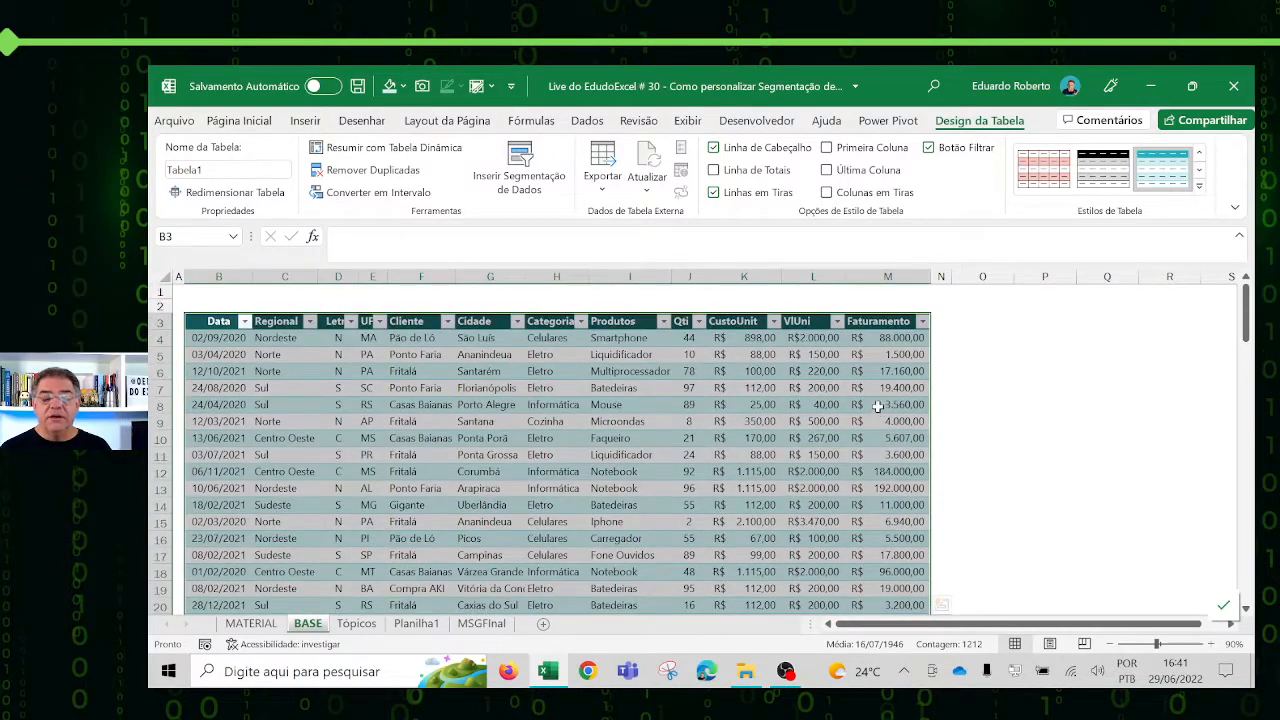
{"action": "left_click", "coordinate": [543, 403]}
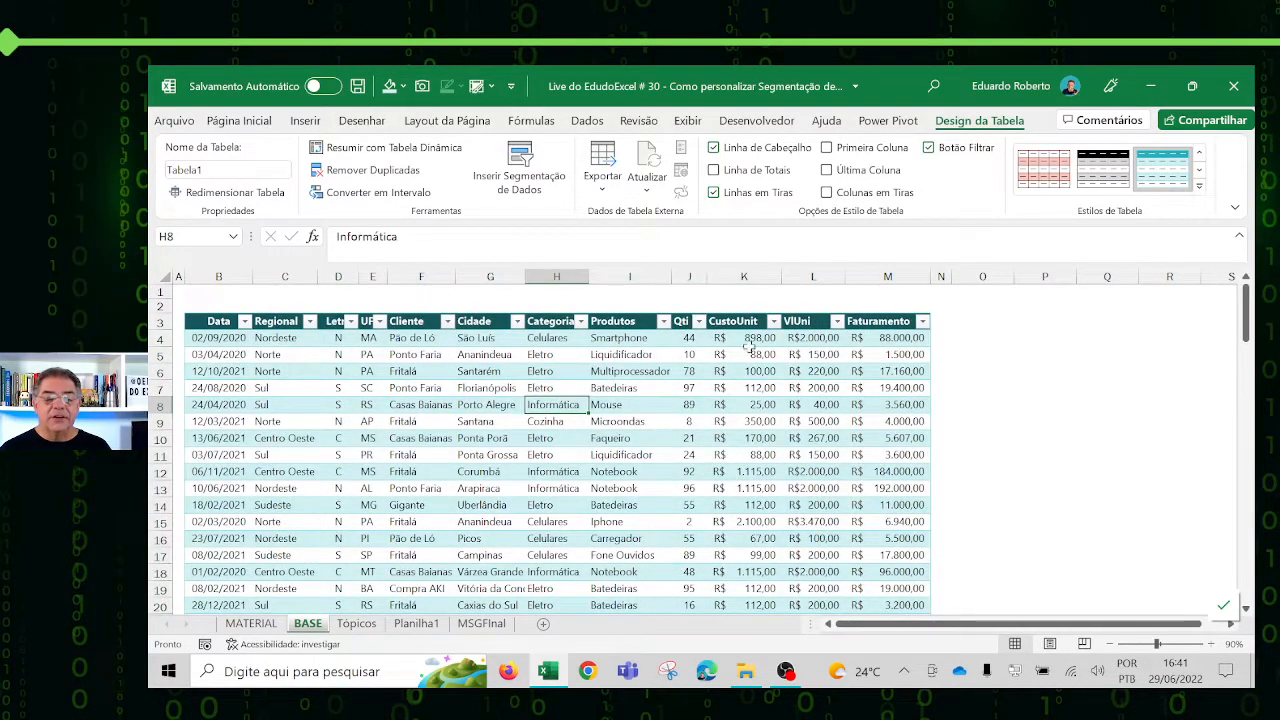
{"action": "scroll", "coordinate": [620, 415], "scroll_direction": "down", "scroll_amount": 8}
{"action": "left_click", "coordinate": [567, 424]}
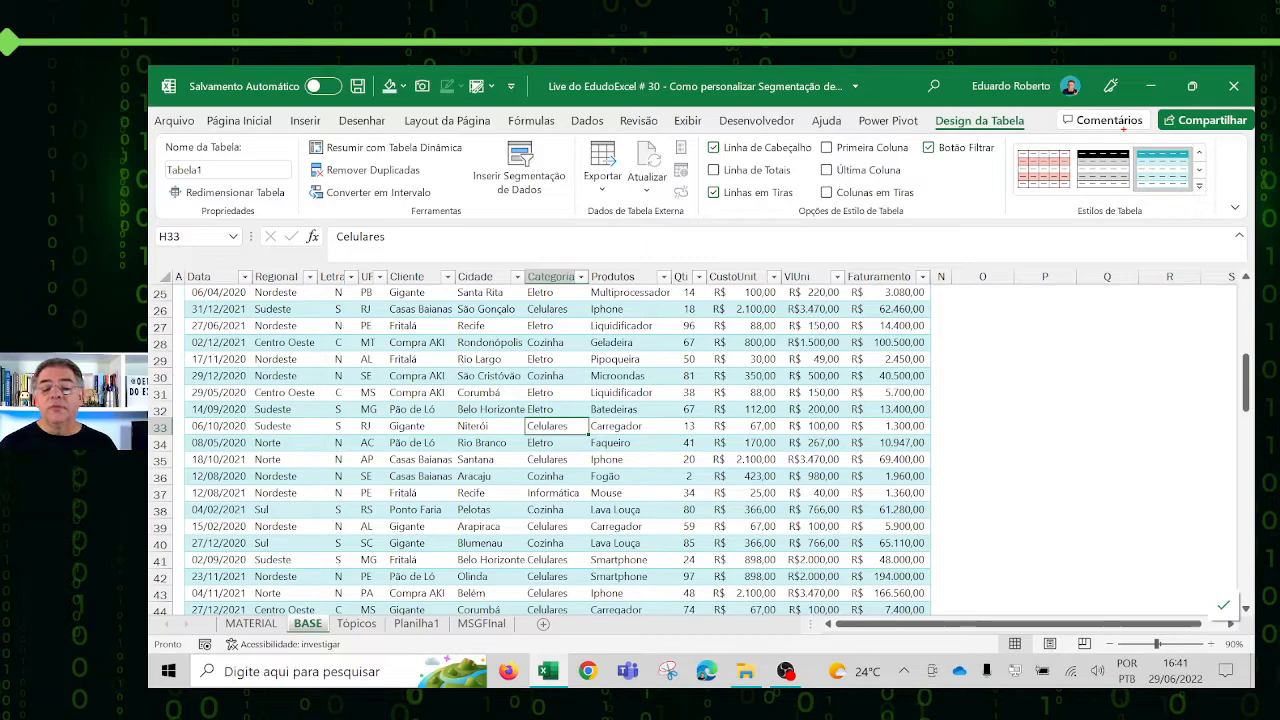
{"action": "mouse_move", "coordinate": [928, 106]}
{"action": "left_mouse_down"}
{"action": "mouse_move", "coordinate": [1043, 157]}
{"action": "mouse_move", "coordinate": [1042, 138]}
{"action": "mouse_move", "coordinate": [988, 228]}
{"action": "left_mouse_up"}
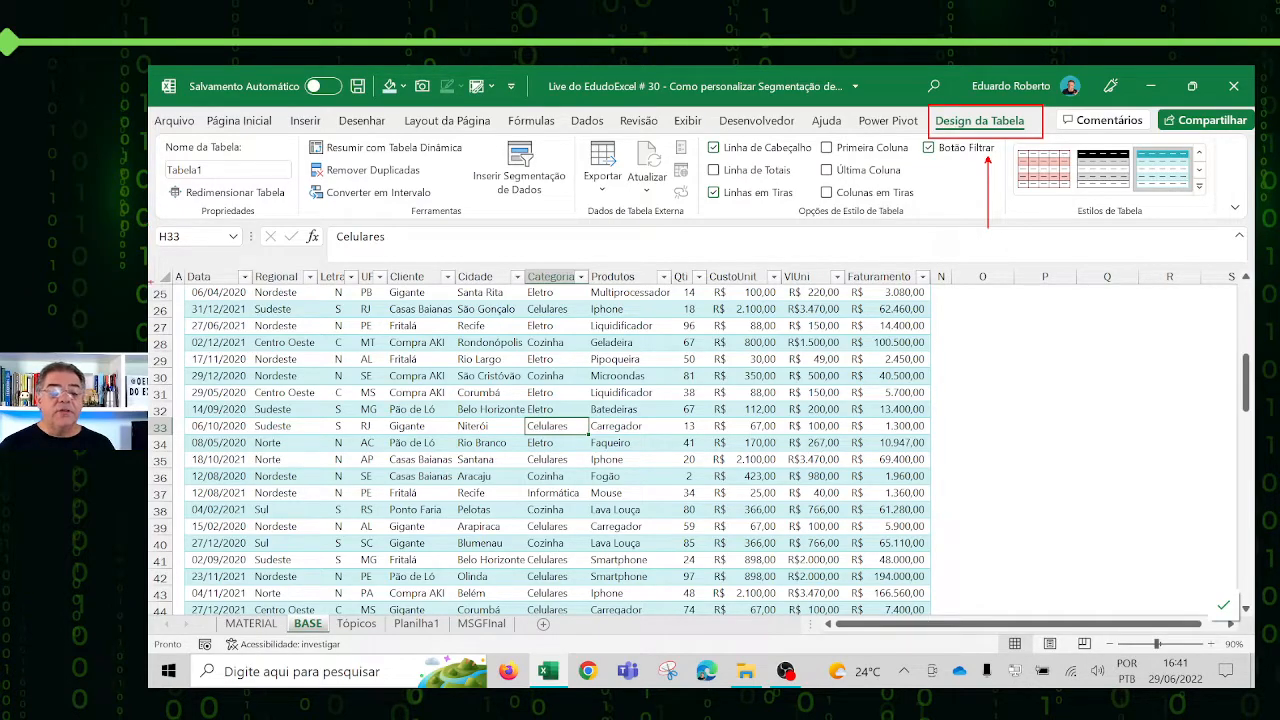
{"action": "mouse_move", "coordinate": [155, 130]}
{"action": "left_mouse_down"}
{"action": "mouse_move", "coordinate": [202, 188]}
{"action": "mouse_move", "coordinate": [309, 210]}
{"action": "left_mouse_up"}
{"action": "left_click_drag", "start_coordinate": [215, 171], "coordinate": [307, 142]}
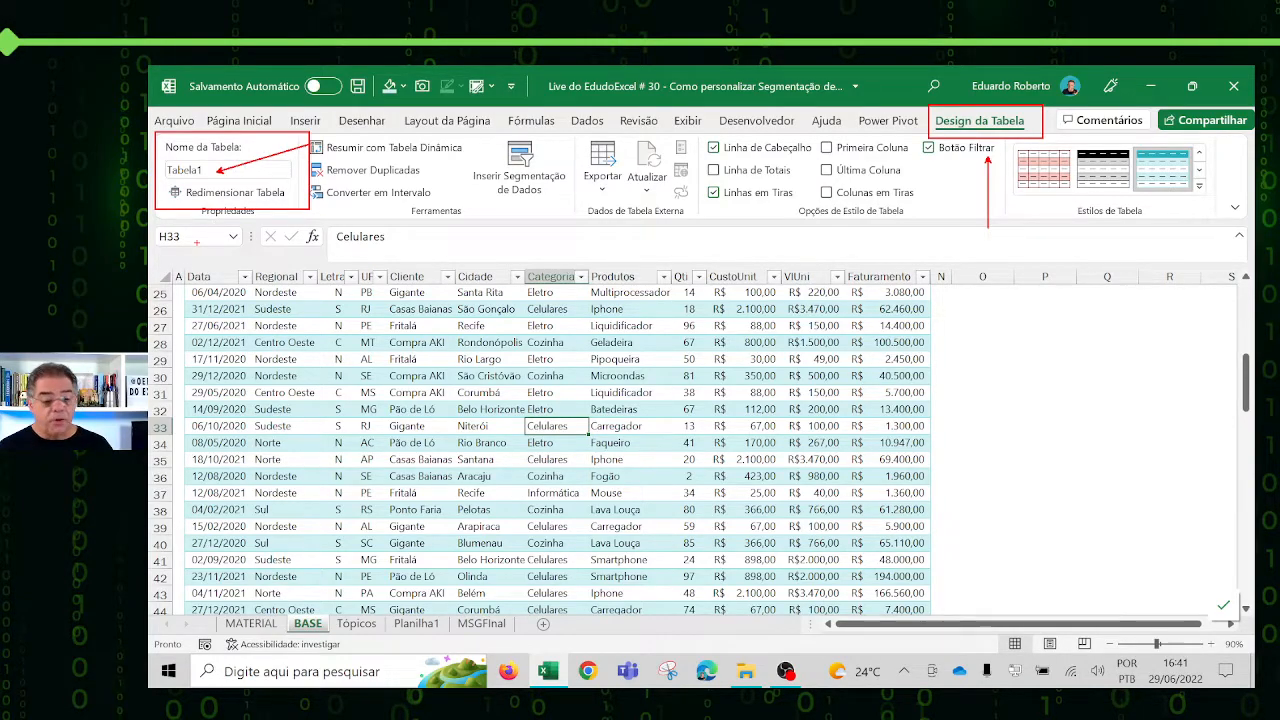
Step: Rename the table on the BASE sheet as tbase
{"action": "key", "text": "Escape"}
{"action": "left_click", "coordinate": [210, 170]}
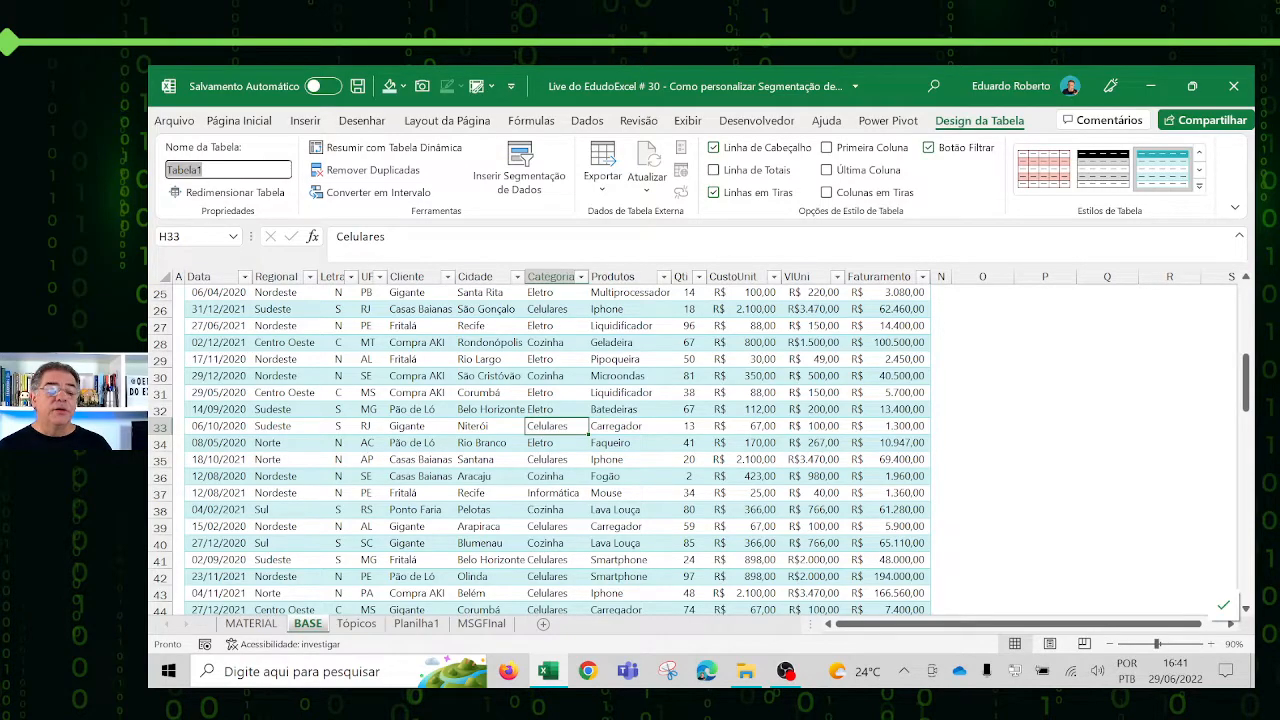
{"action": "key", "text": "BackSpace"}
{"action": "type", "text": "tbase"}
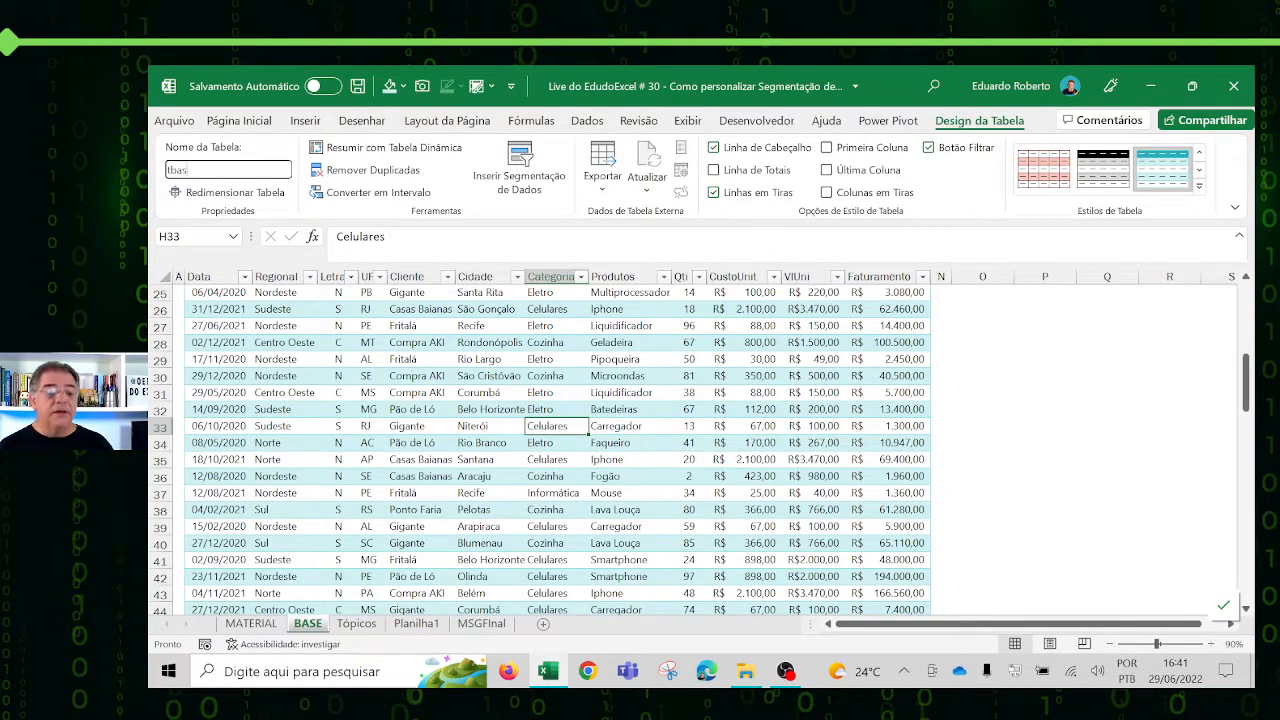
{"action": "left_click", "coordinate": [596, 375]}
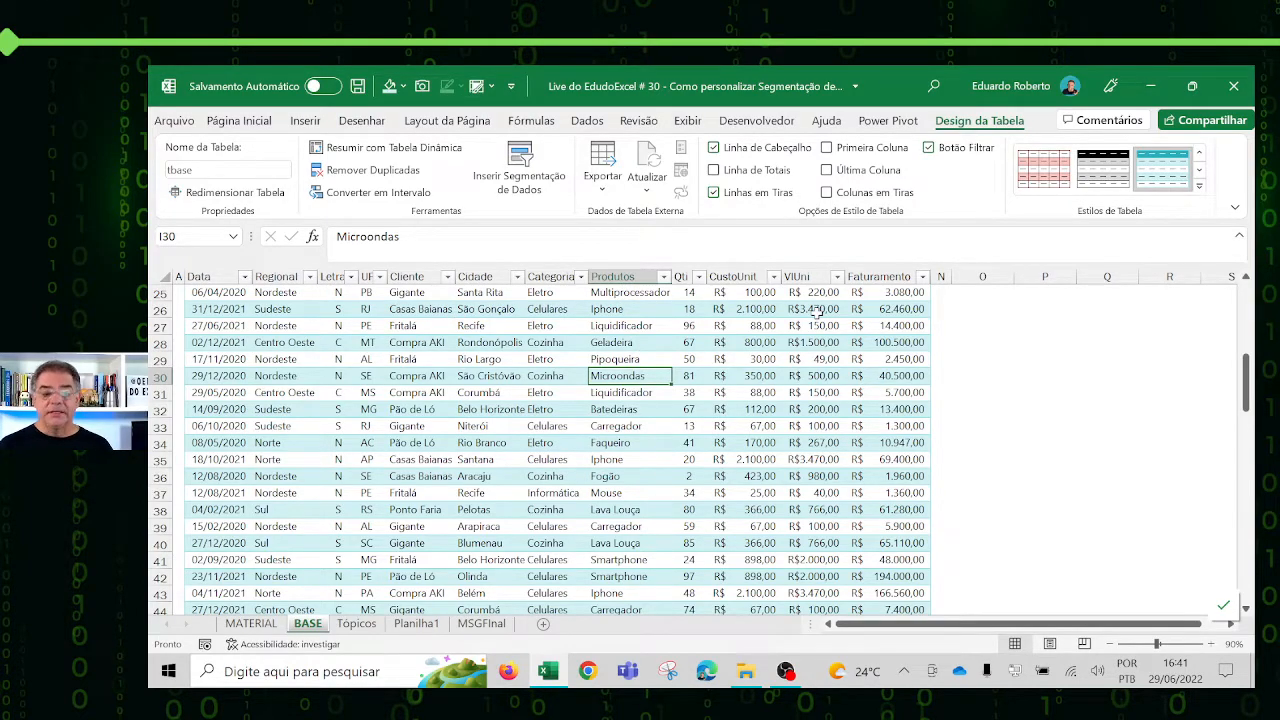
Step: Browse the available light and medium table styles, then return to the table's first records
{"action": "left_click", "coordinate": [1198, 190]}
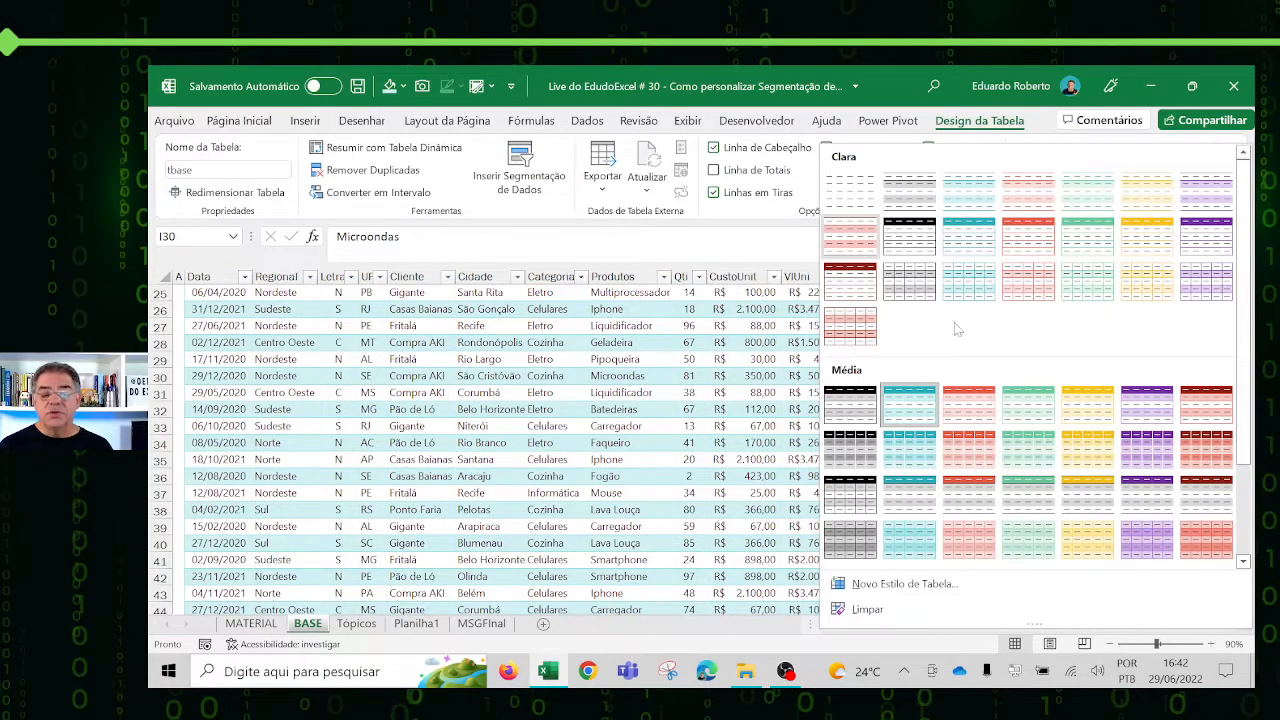
{"action": "left_click", "coordinate": [765, 243]}
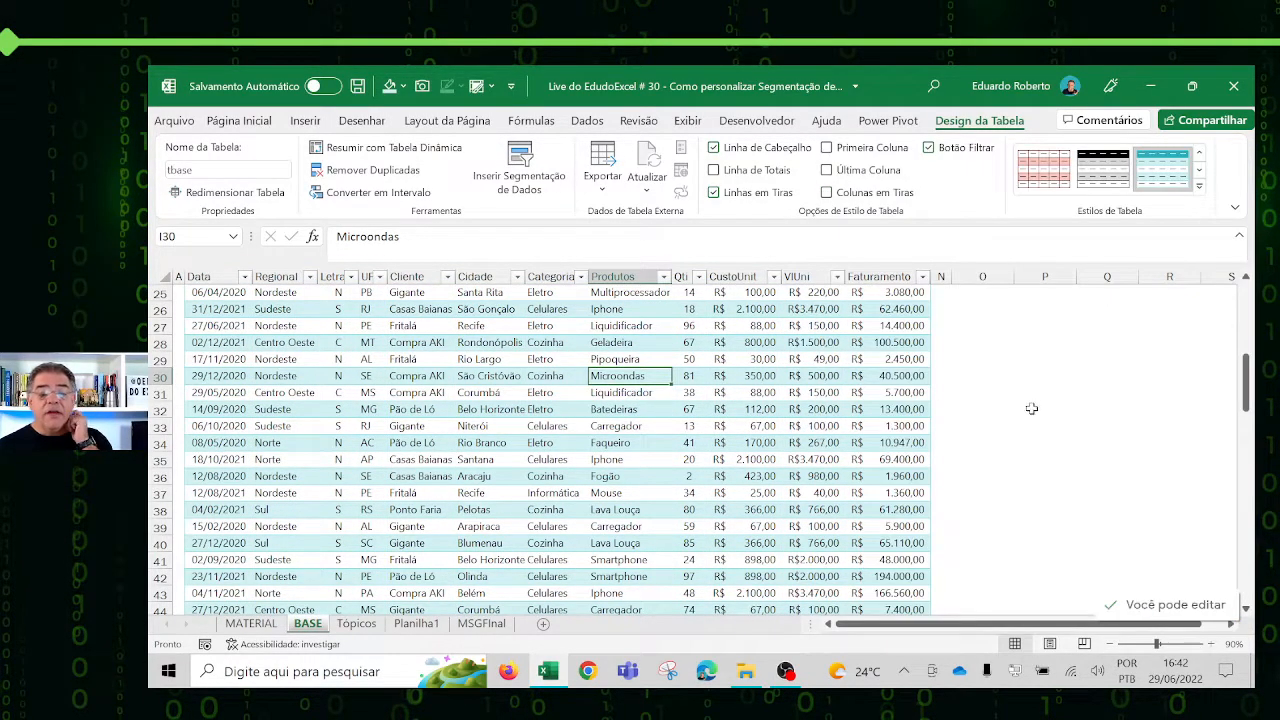
{"action": "scroll", "coordinate": [1100, 390], "scroll_direction": "up", "scroll_amount": 7}
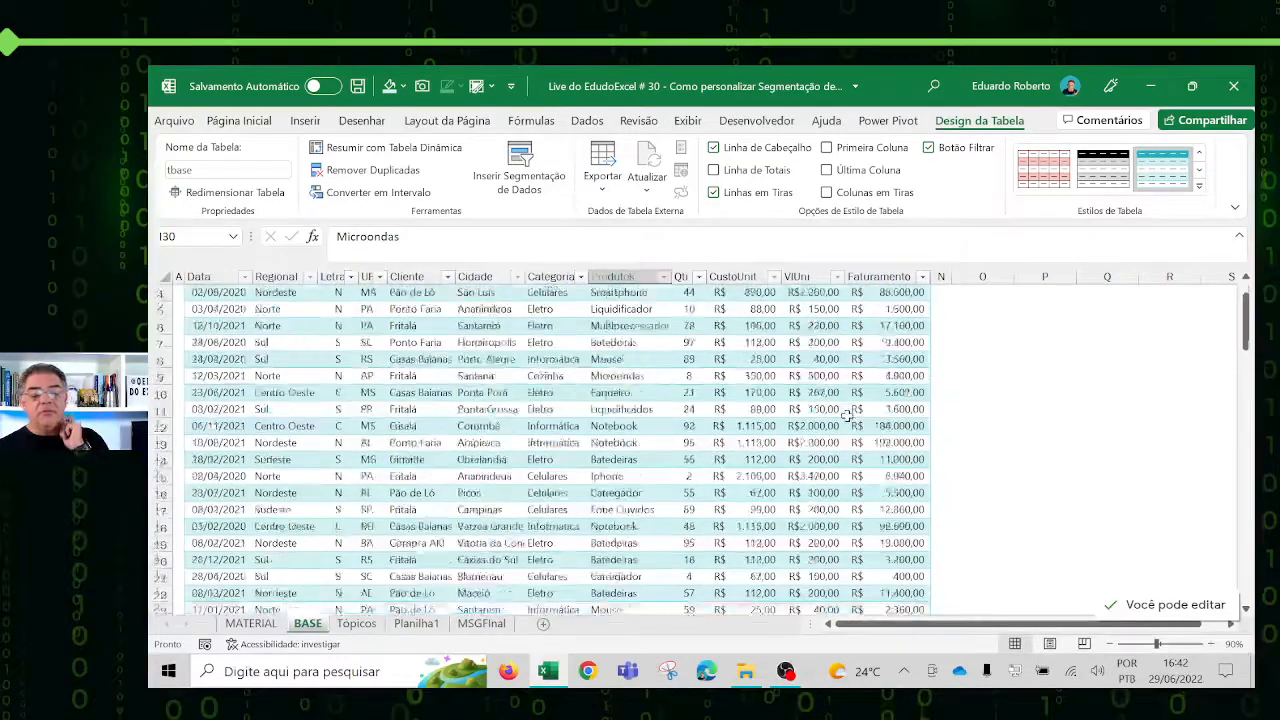
{"action": "scroll", "coordinate": [847, 410], "scroll_direction": "up", "scroll_amount": 1}
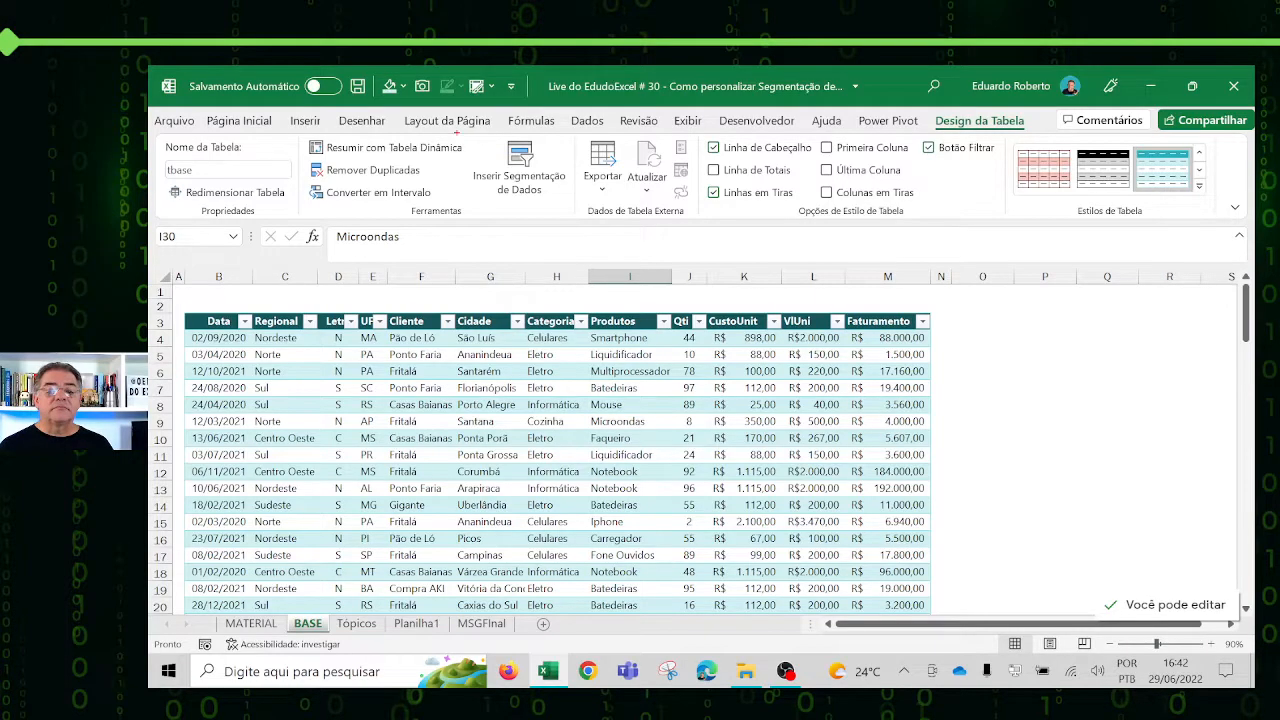
Step: Insert a slicer for the Letra field of the tbase table
{"action": "mouse_move", "coordinate": [456, 131]}
{"action": "left_mouse_down"}
{"action": "mouse_move", "coordinate": [561, 209]}
{"action": "mouse_move", "coordinate": [597, 216]}
{"action": "left_mouse_up"}
{"action": "left_click_drag", "start_coordinate": [518, 209], "coordinate": [518, 300]}
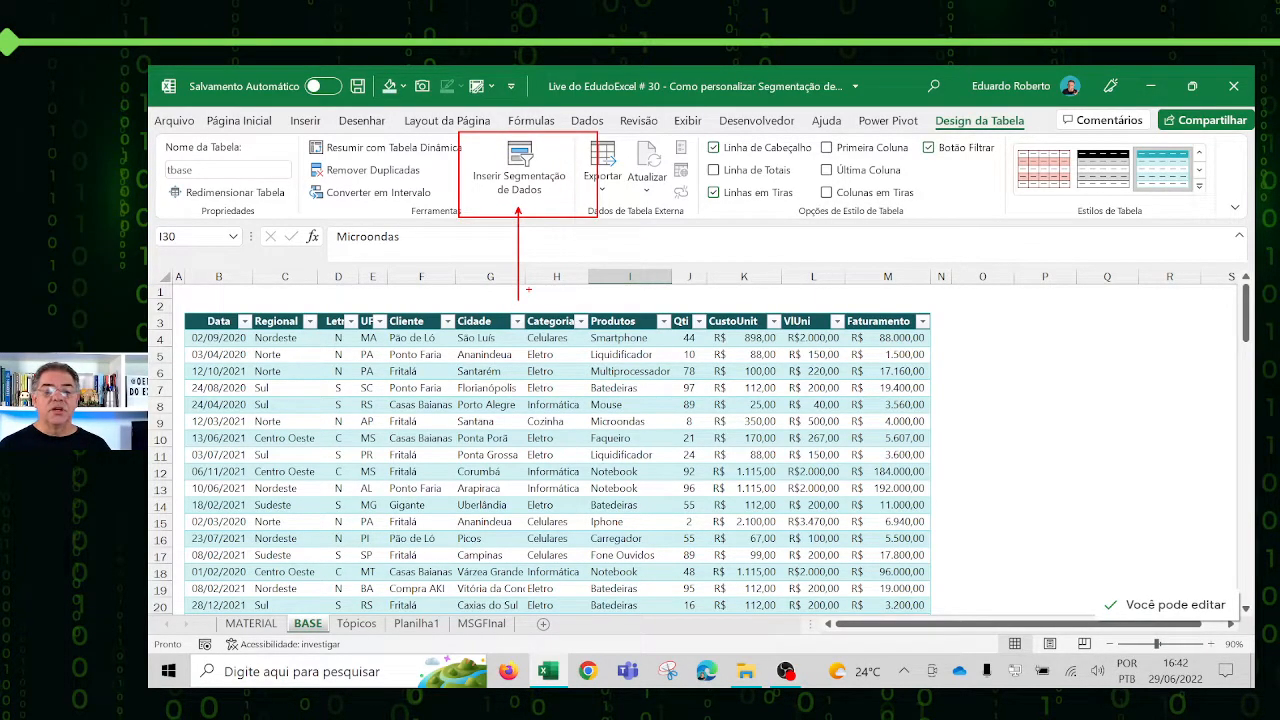
{"action": "key", "text": "Escape"}
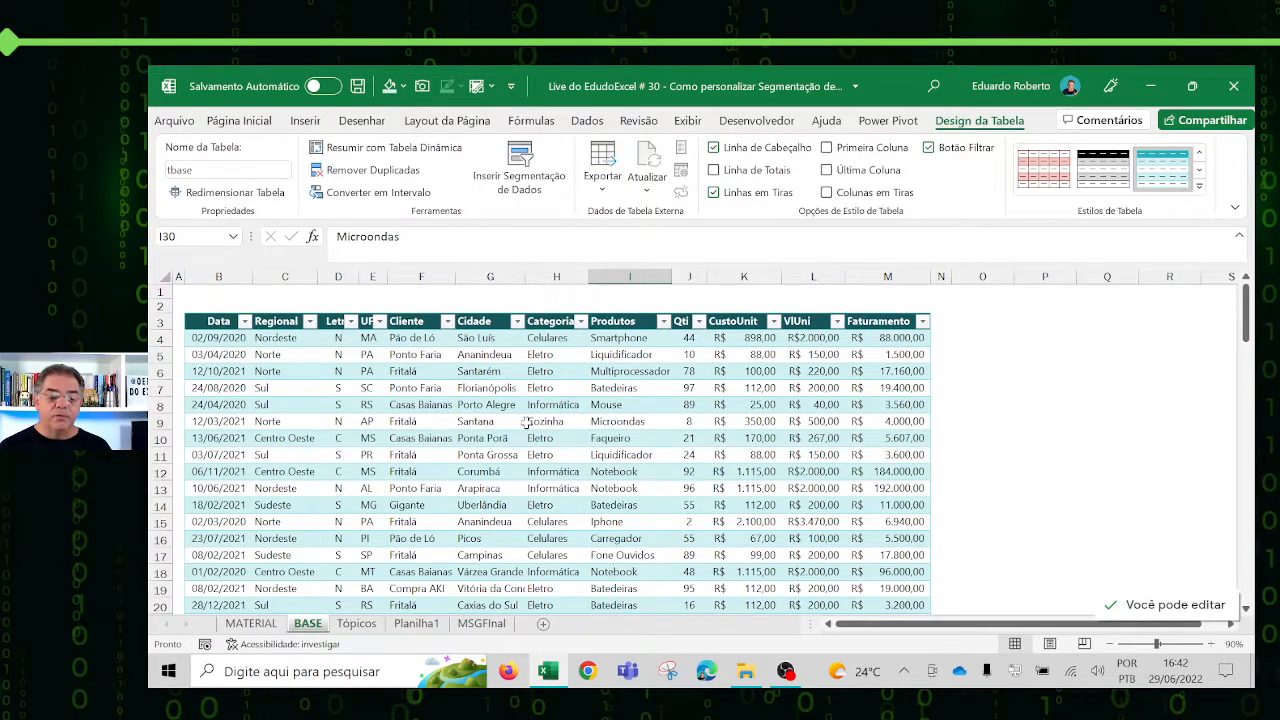
{"action": "left_click", "coordinate": [528, 422]}
{"action": "left_click", "coordinate": [519, 170]}
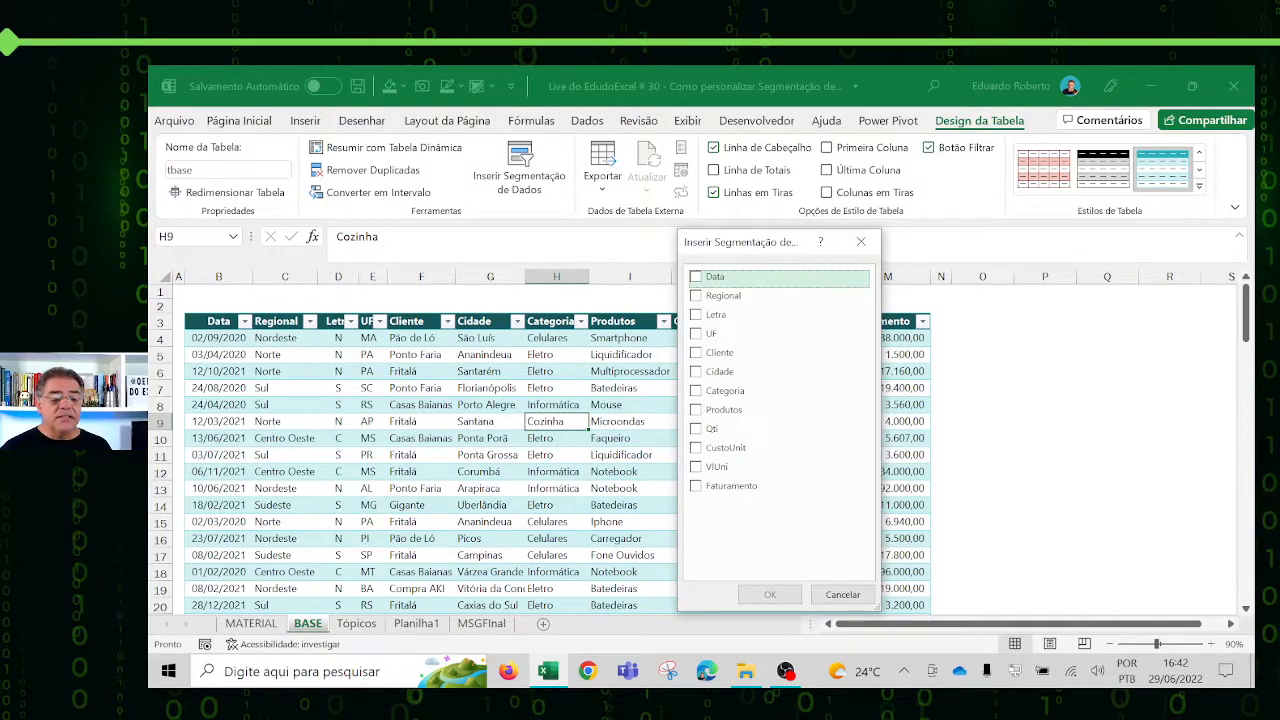
{"action": "left_click_drag", "start_coordinate": [176, 306], "coordinate": [244, 336]}
{"action": "left_click_drag", "start_coordinate": [747, 280], "coordinate": [774, 276]}
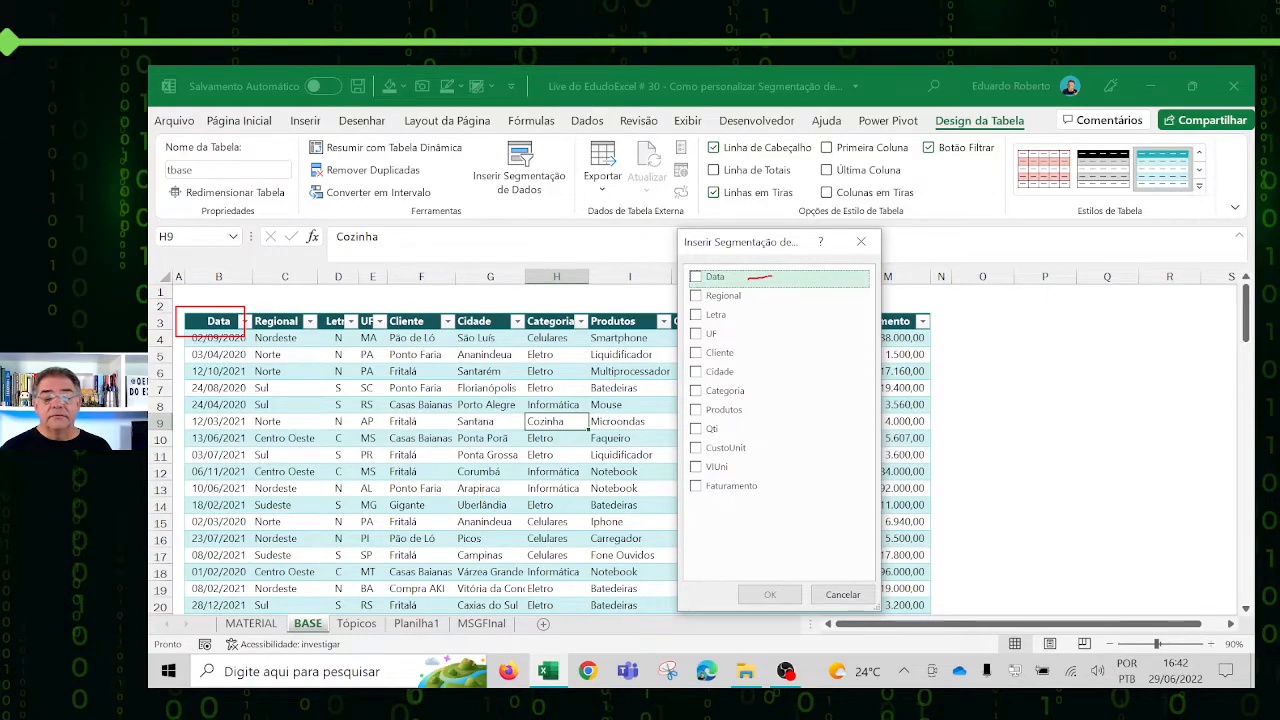
{"action": "left_click_drag", "start_coordinate": [249, 307], "coordinate": [348, 340]}
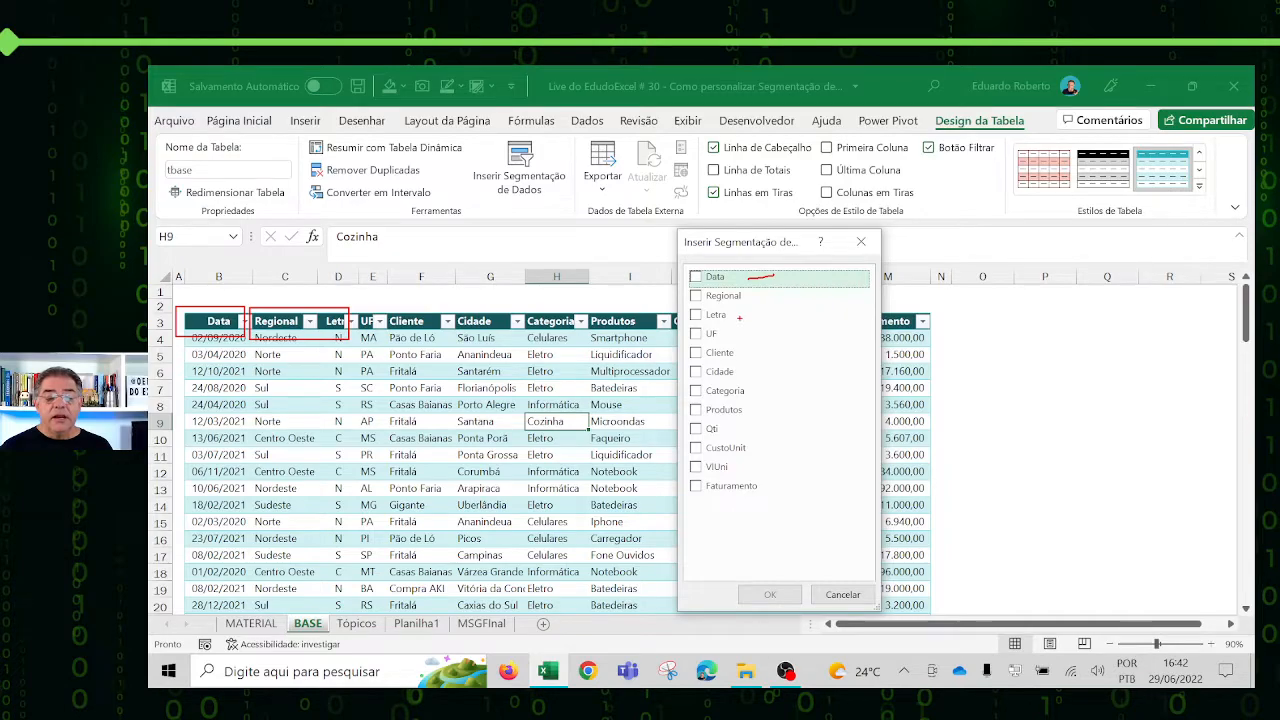
{"action": "mouse_move", "coordinate": [688, 265]}
{"action": "left_mouse_down"}
{"action": "mouse_move", "coordinate": [684, 288]}
{"action": "mouse_move", "coordinate": [806, 540]}
{"action": "mouse_move", "coordinate": [712, 258]}
{"action": "left_mouse_up"}
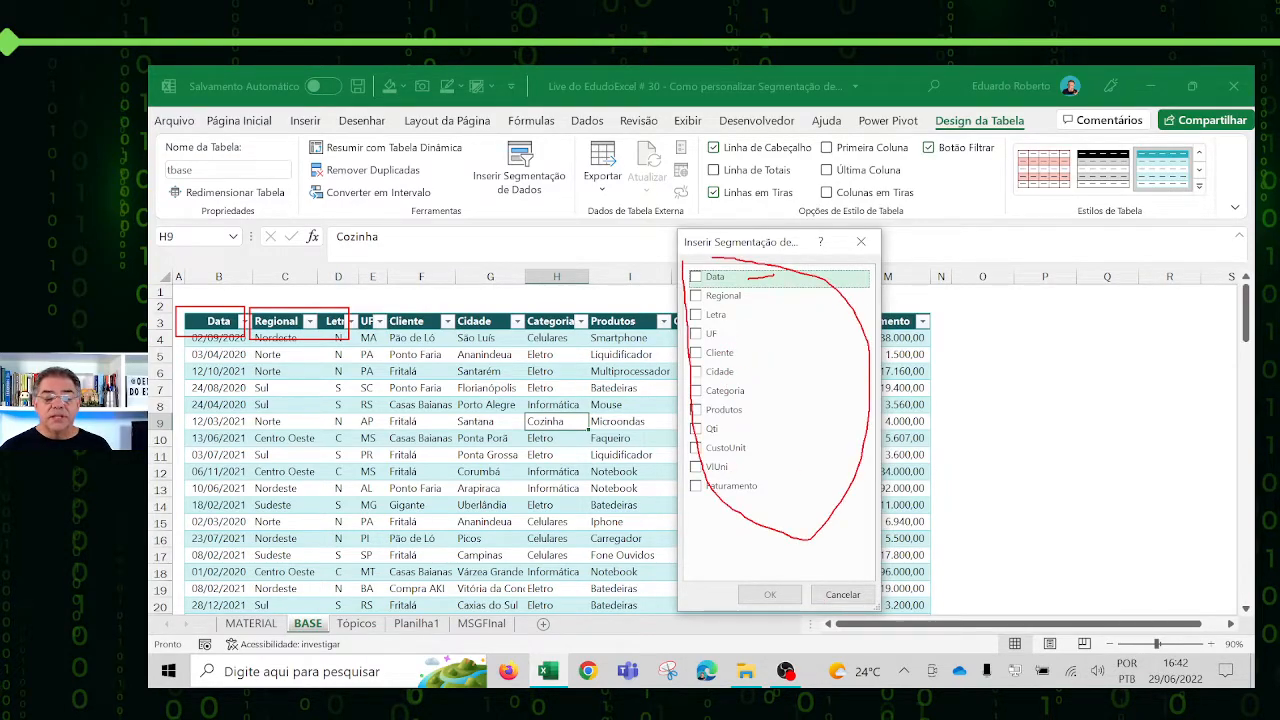
{"action": "key", "text": "Escape"}
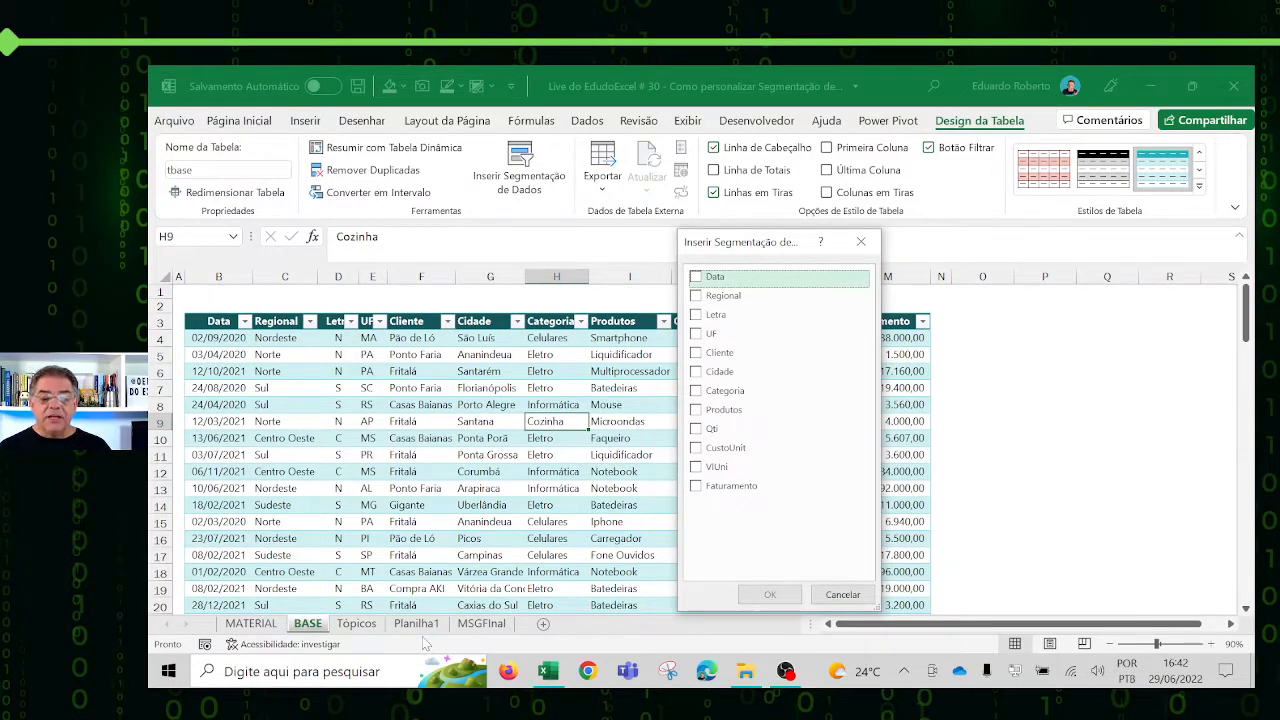
{"action": "left_click", "coordinate": [696, 316]}
{"action": "left_click", "coordinate": [769, 594]}
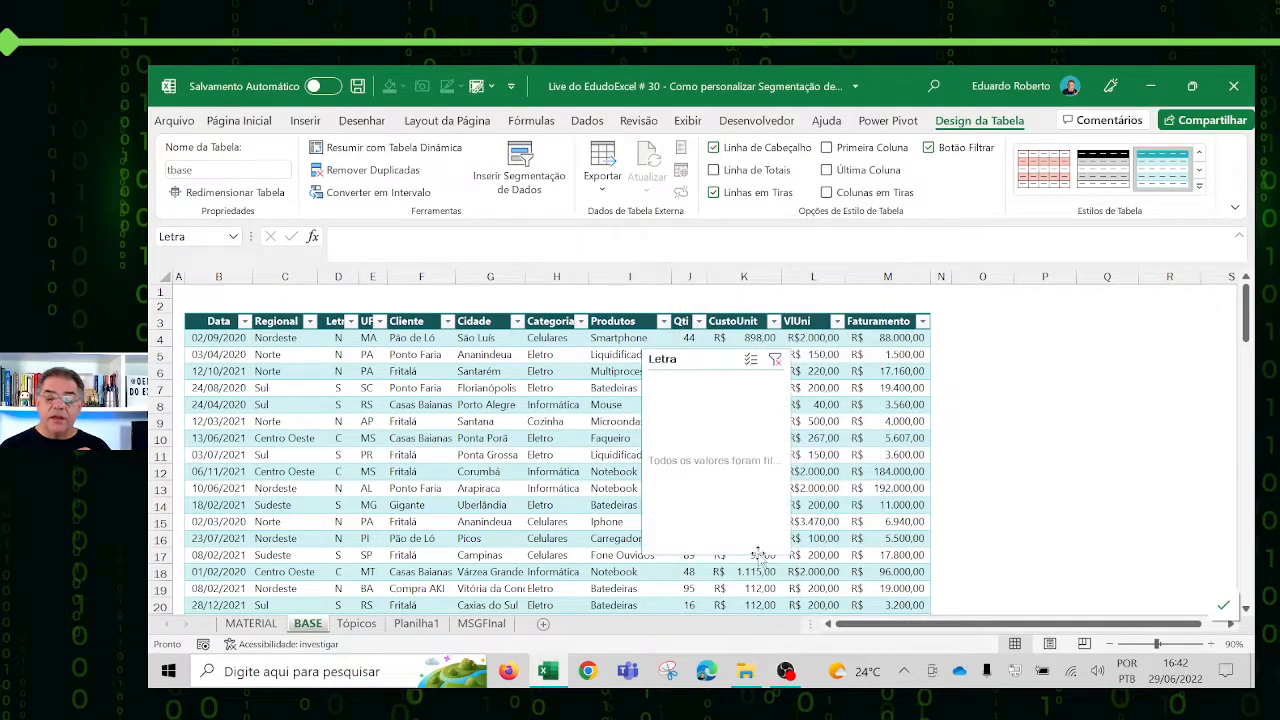
Step: Move the Letra slicer into the empty area beside the Faturamento column and shorten it to about 3.93 cm high
{"action": "left_click_drag", "start_coordinate": [691, 508], "coordinate": [1026, 480]}
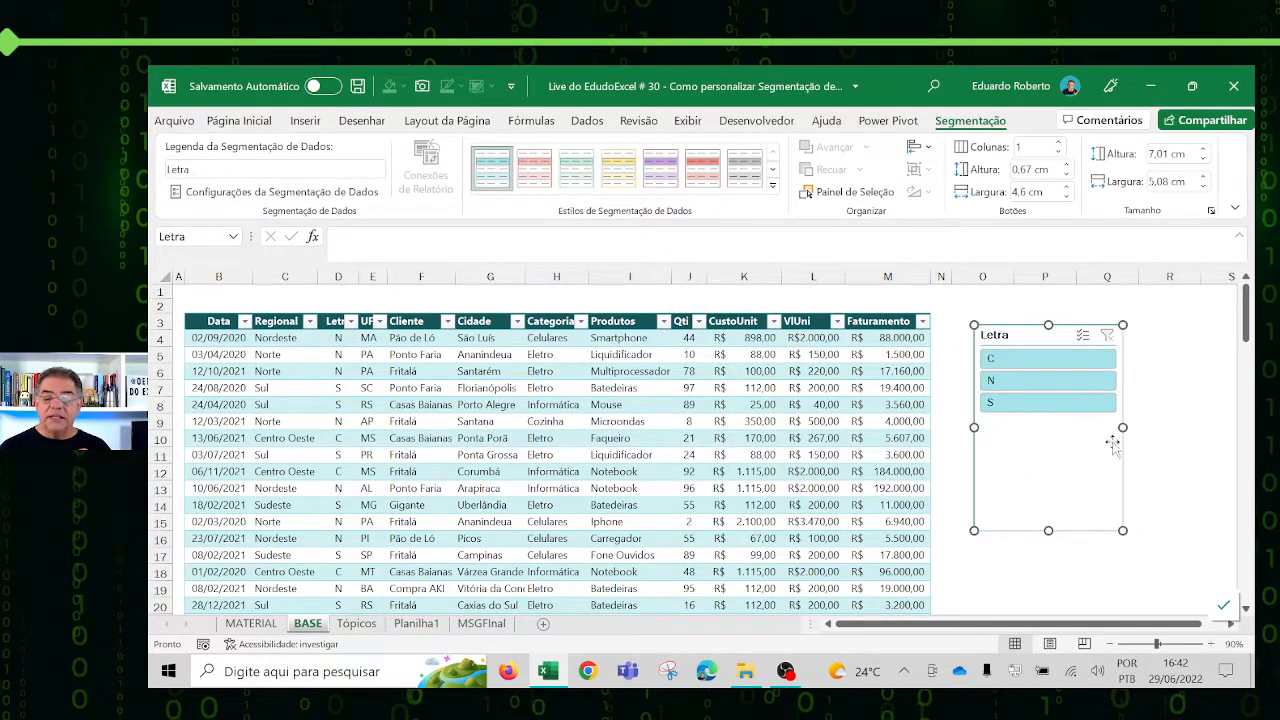
{"action": "left_click_drag", "start_coordinate": [1048, 531], "coordinate": [1048, 440]}
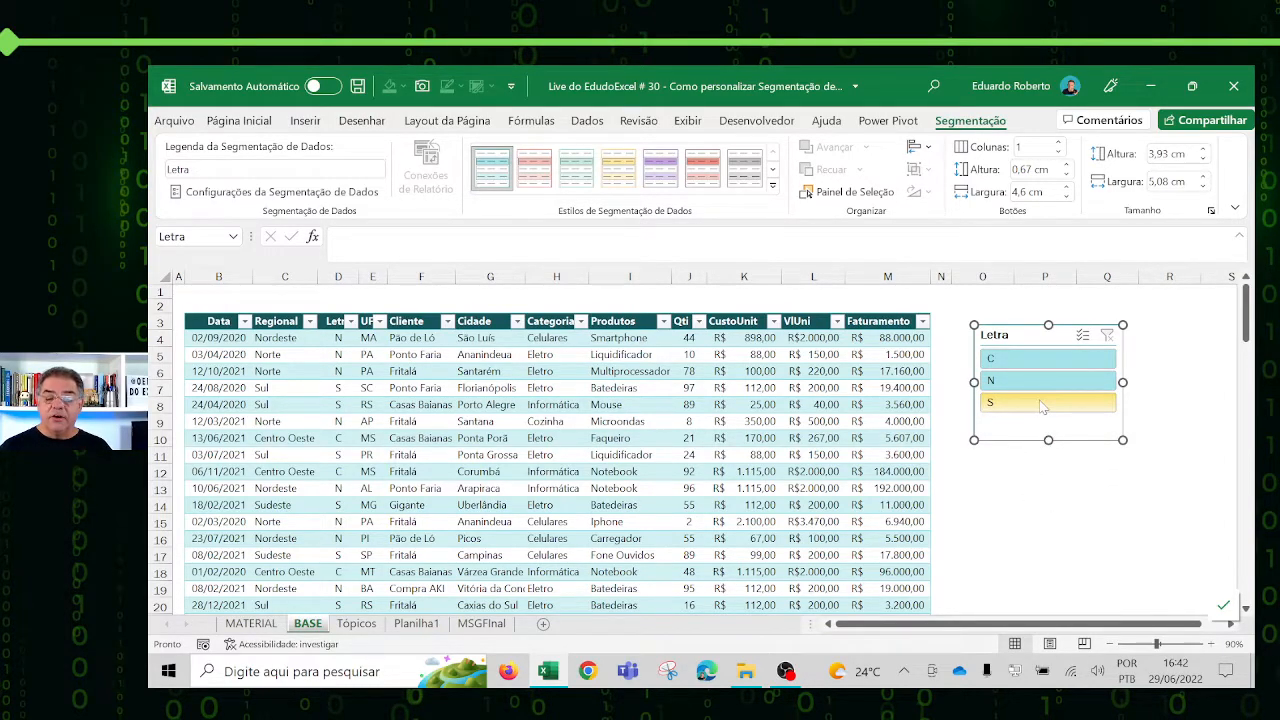
Step: Filter the table to letter S with the Letra slicer and examine the filtered column header and row numbers
{"action": "left_click", "coordinate": [1041, 404]}
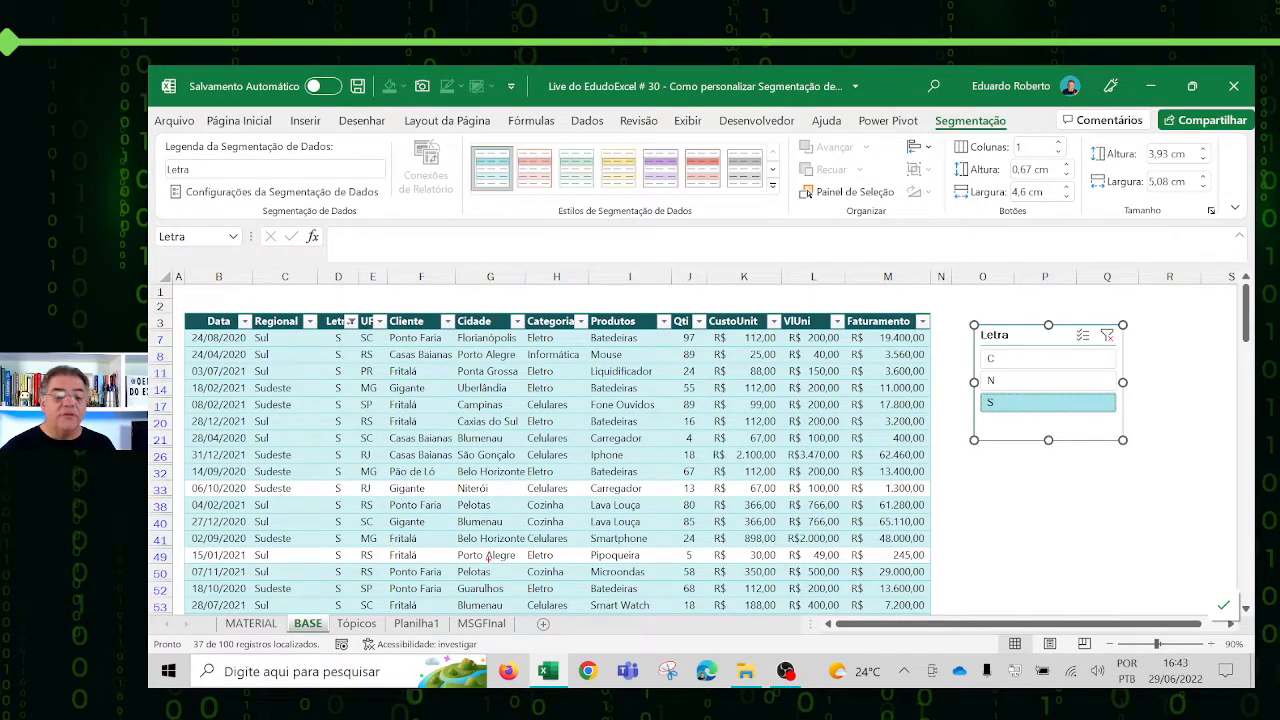
{"action": "left_click_drag", "start_coordinate": [342, 314], "coordinate": [367, 335]}
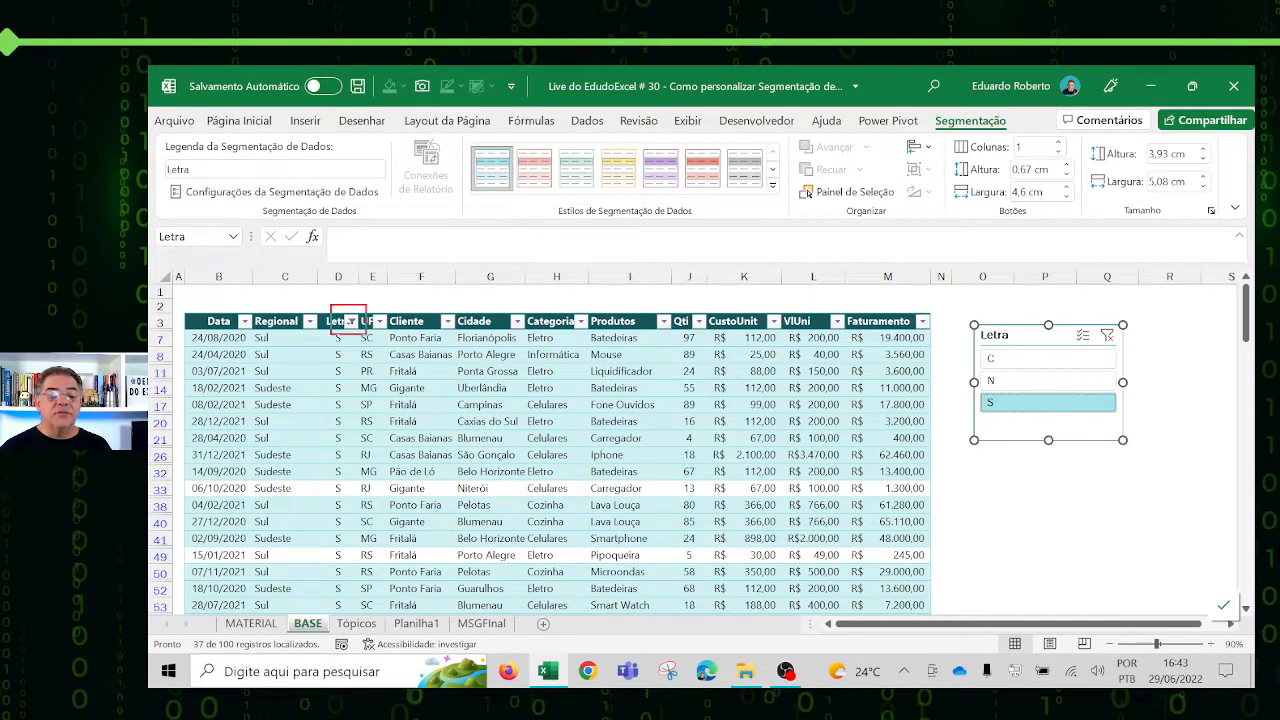
{"action": "mouse_move", "coordinate": [152, 326]}
{"action": "left_mouse_down"}
{"action": "mouse_move", "coordinate": [192, 560]}
{"action": "mouse_move", "coordinate": [190, 626]}
{"action": "left_mouse_up"}
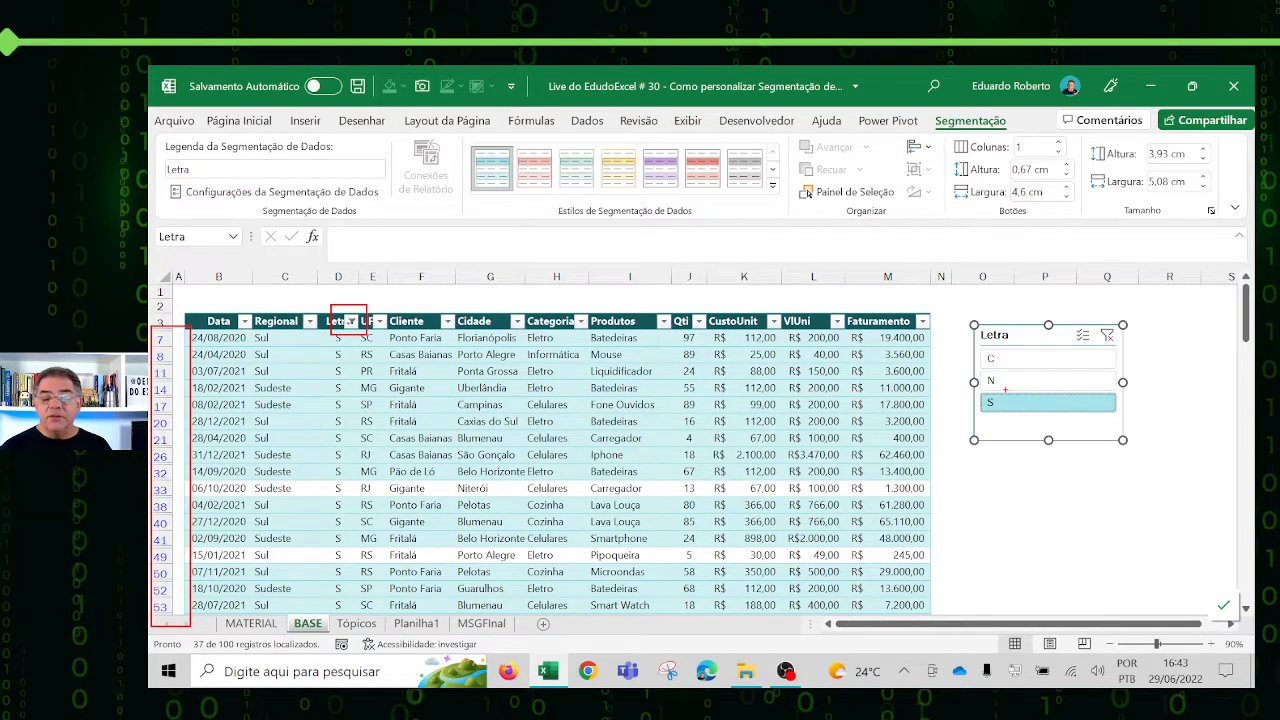
{"action": "left_click_drag", "start_coordinate": [964, 385], "coordinate": [1153, 426]}
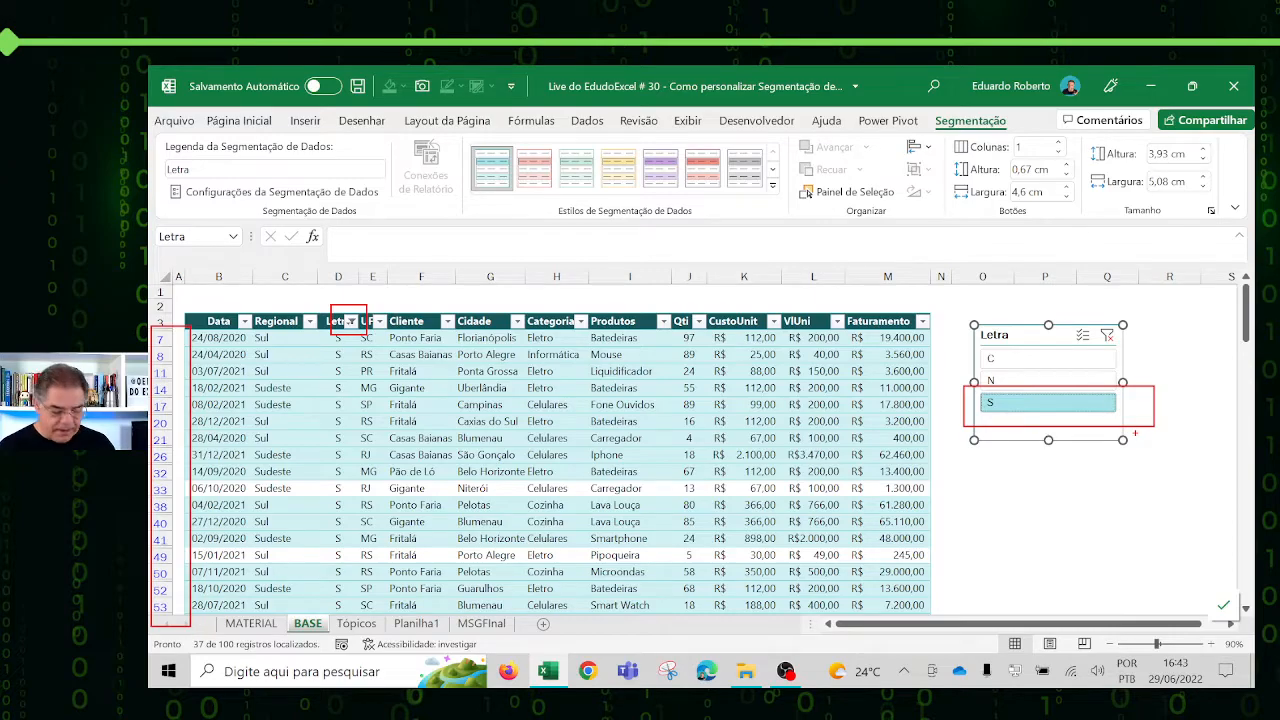
{"action": "key", "text": "Escape"}
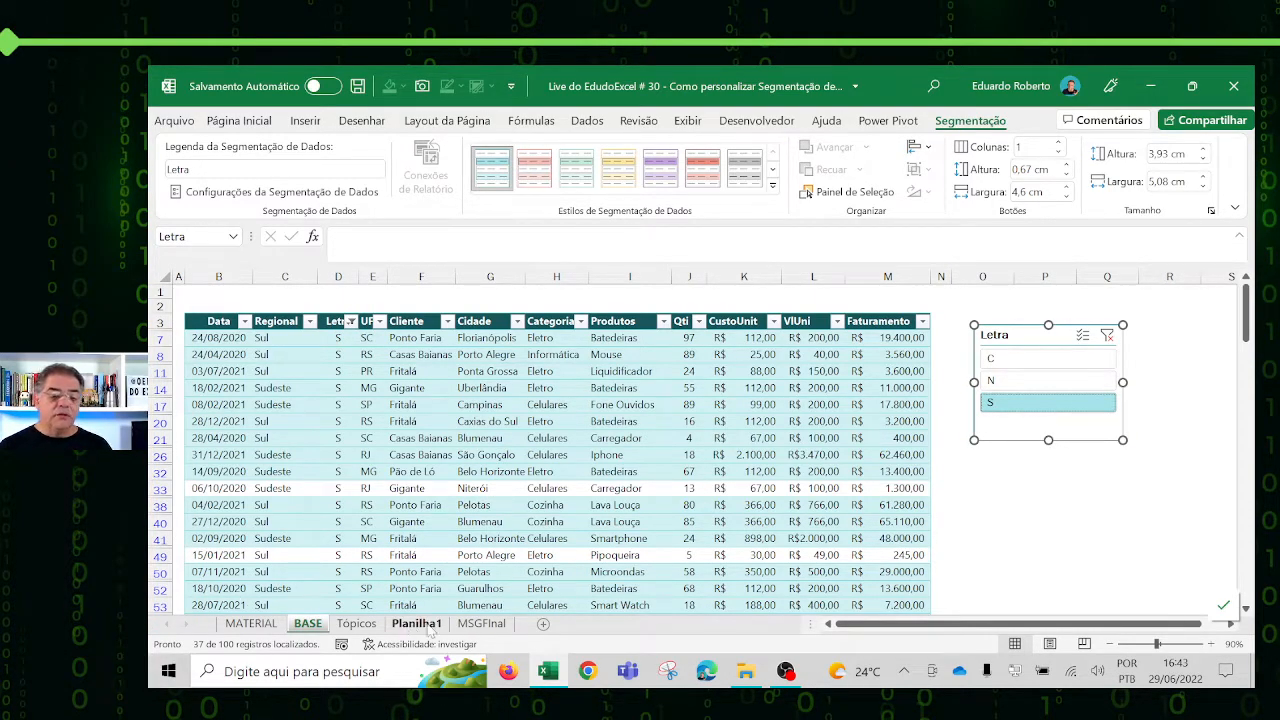
Step: Clear the Letra slicer's filter so that all the table's records are shown
{"action": "left_click", "coordinate": [983, 521]}
{"action": "left_click", "coordinate": [810, 490]}
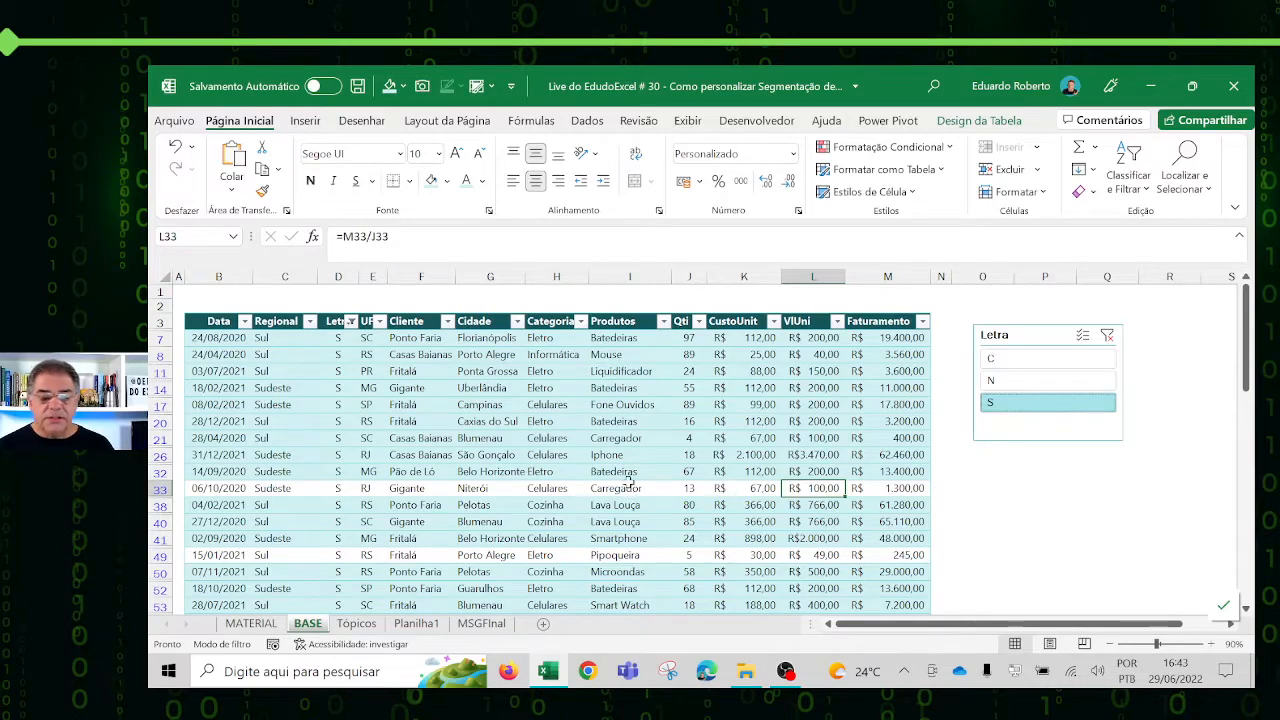
{"action": "left_click", "coordinate": [488, 421]}
{"action": "left_click", "coordinate": [1107, 337]}
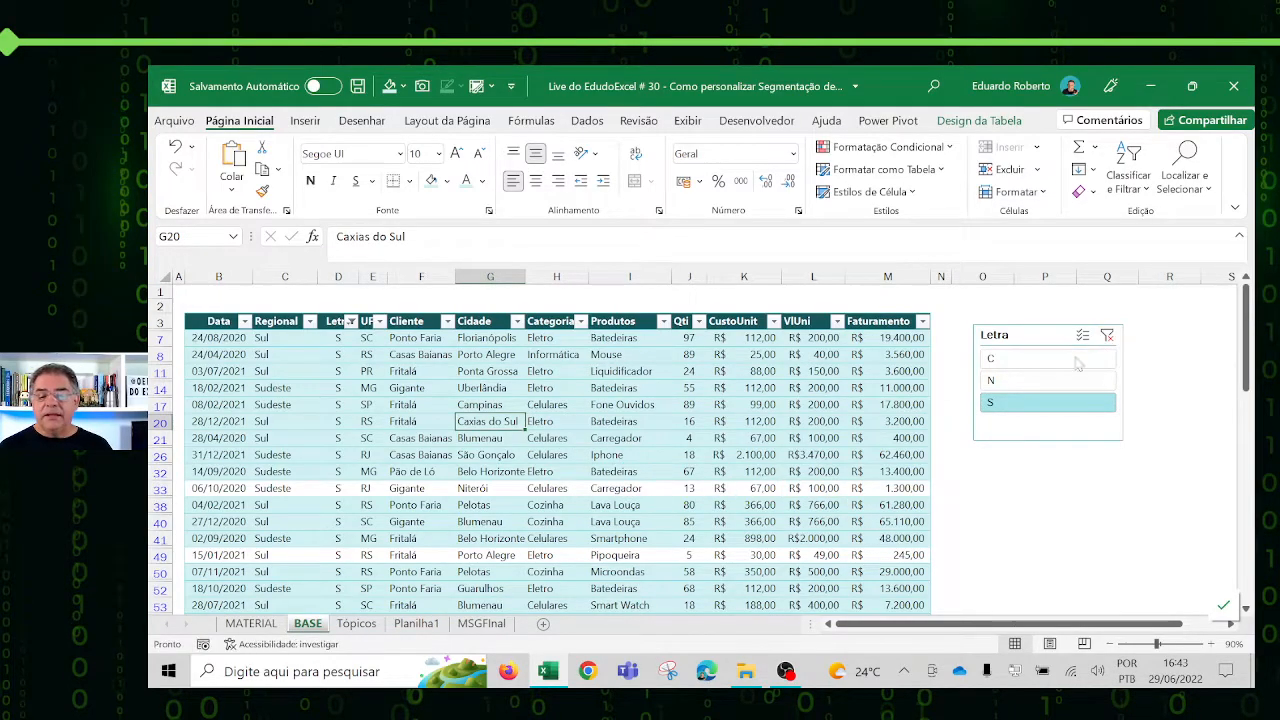
Step: Insert slicers for the Regional, UF and Categoria fields of the tbase table
{"action": "left_click", "coordinate": [512, 406]}
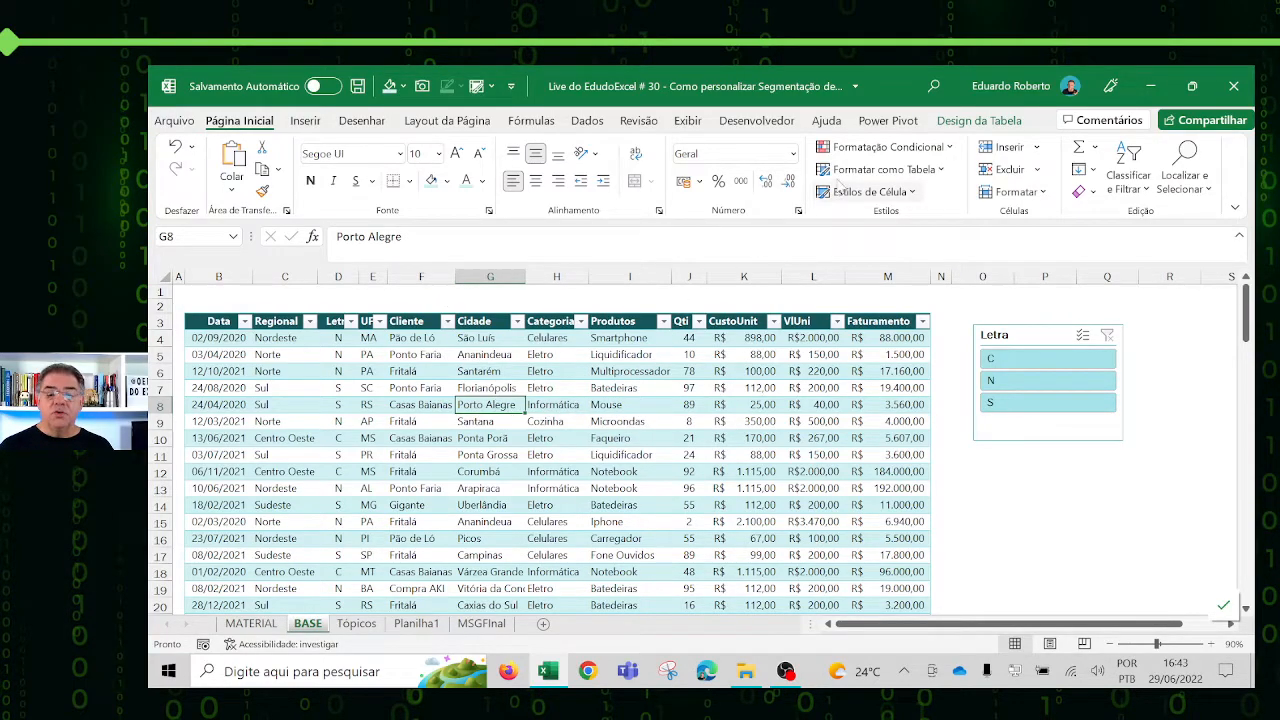
{"action": "left_click", "coordinate": [979, 120]}
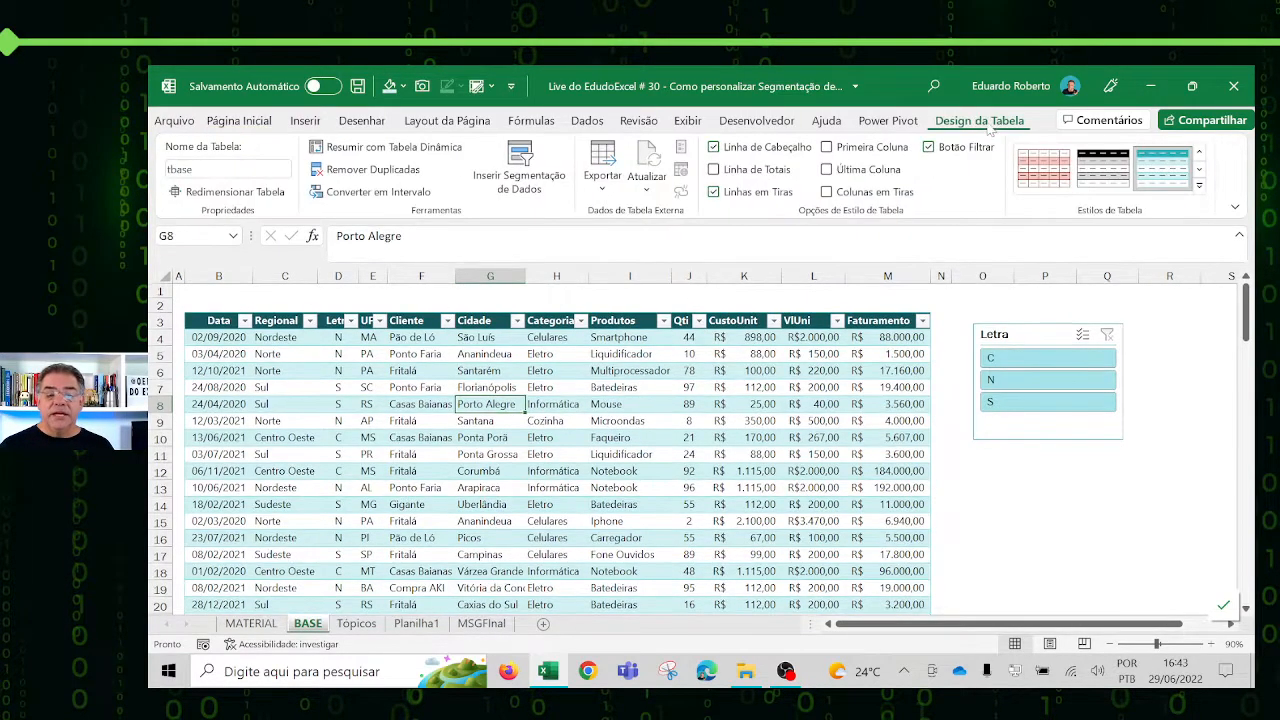
{"action": "left_click", "coordinate": [535, 172]}
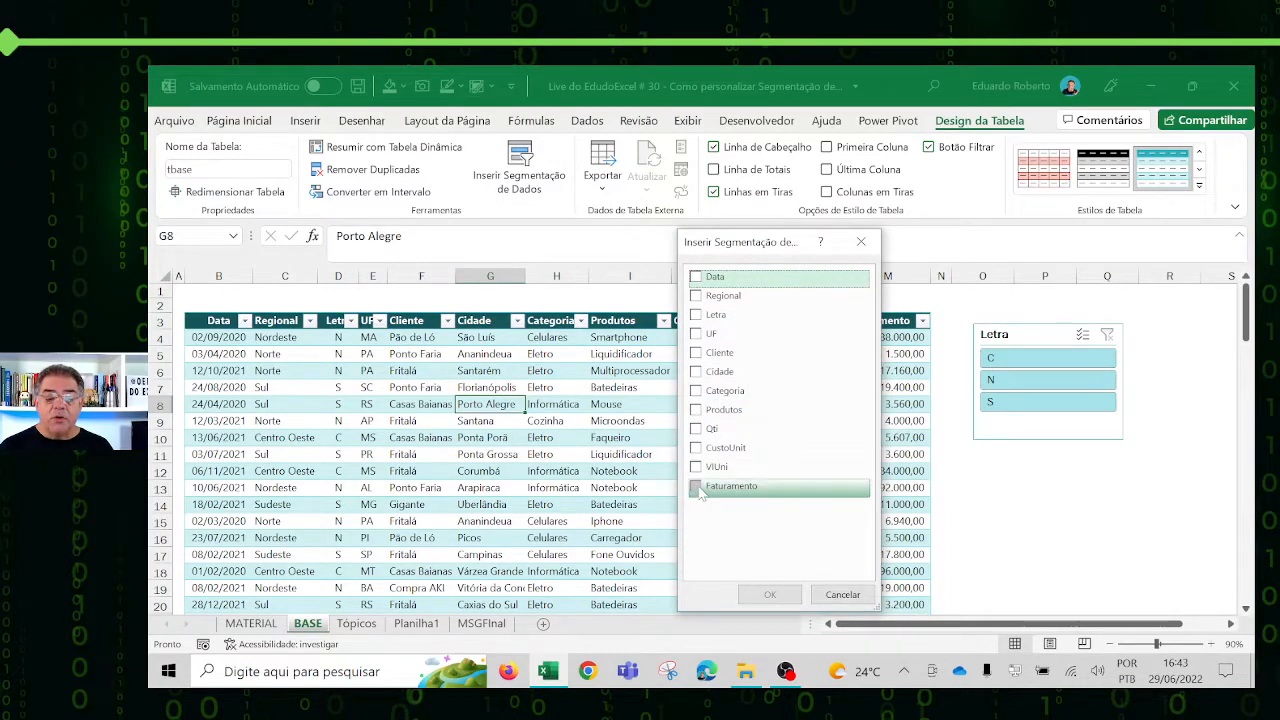
{"action": "left_click", "coordinate": [696, 334]}
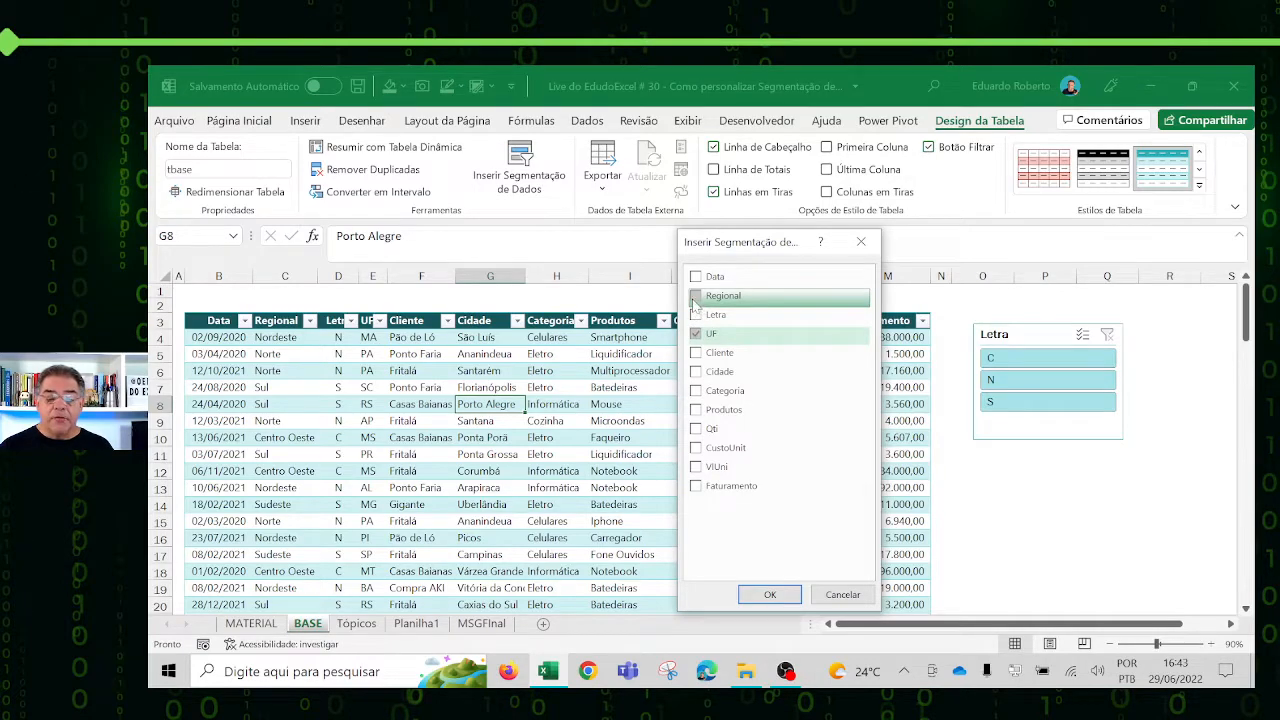
{"action": "left_click", "coordinate": [695, 297]}
{"action": "left_click", "coordinate": [696, 392]}
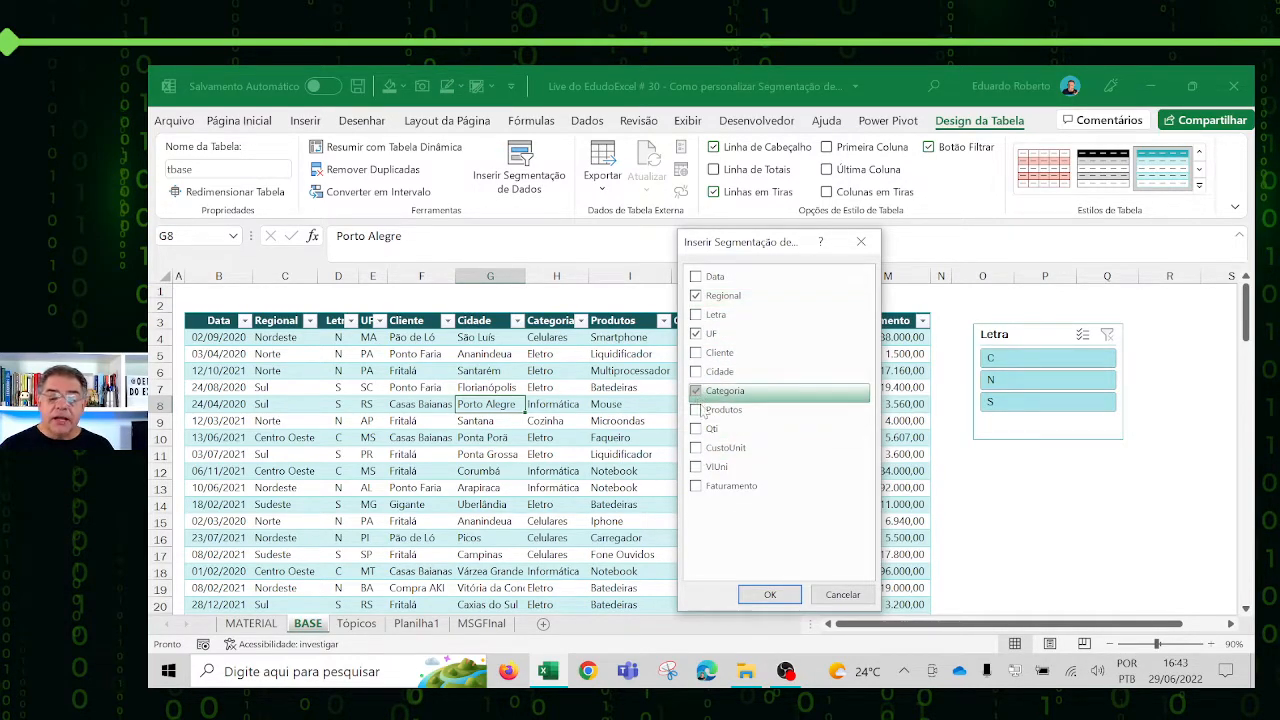
{"action": "left_click", "coordinate": [770, 594]}
Step: Arrange the slicers beside the table in two columns: Letra above Categoria, and UF above Regional
{"action": "left_click_drag", "start_coordinate": [718, 402], "coordinate": [1002, 464]}
{"action": "left_click_drag", "start_coordinate": [1000, 335], "coordinate": [974, 303]}
{"action": "left_click_drag", "start_coordinate": [1002, 448], "coordinate": [979, 404]}
{"action": "left_click_drag", "start_coordinate": [713, 350], "coordinate": [1154, 304]}
{"action": "left_click_drag", "start_coordinate": [660, 318], "coordinate": [1166, 507]}
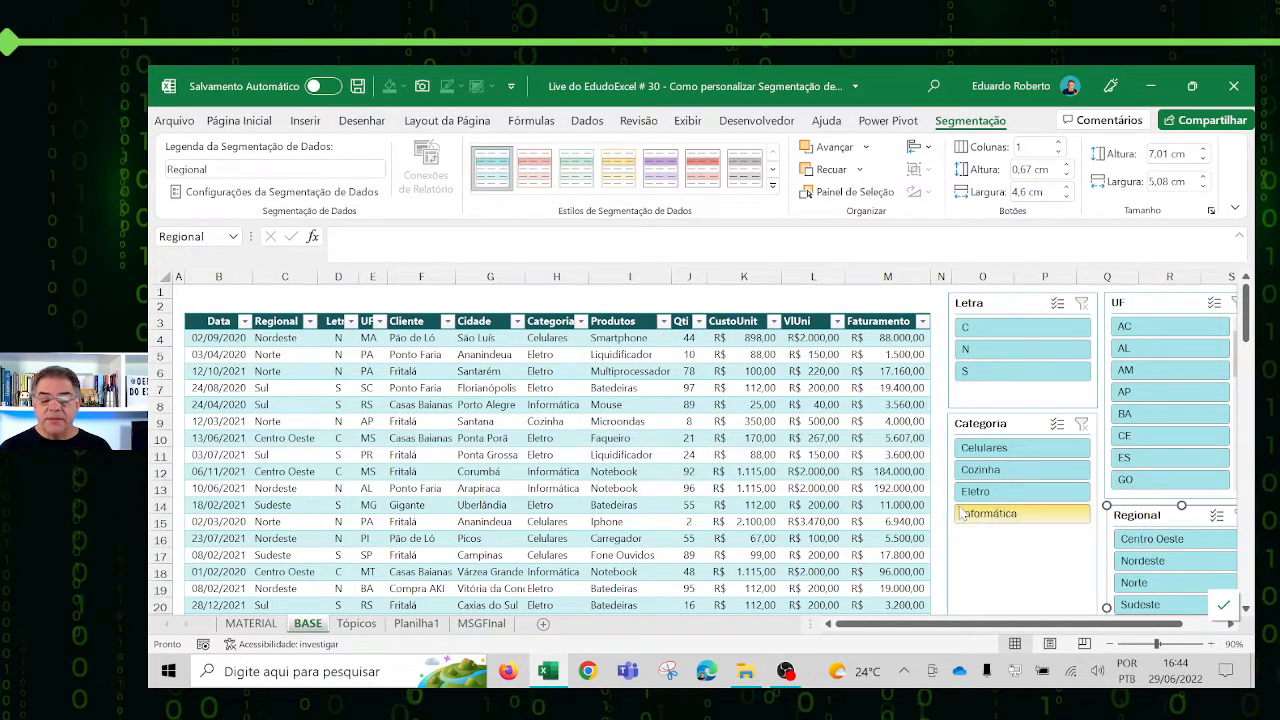
Step: Filter the table by Celulares, Cozinha, Eletro and Informática in turn with the Categoria slicer, and clear the filter
{"action": "left_click", "coordinate": [1002, 448]}
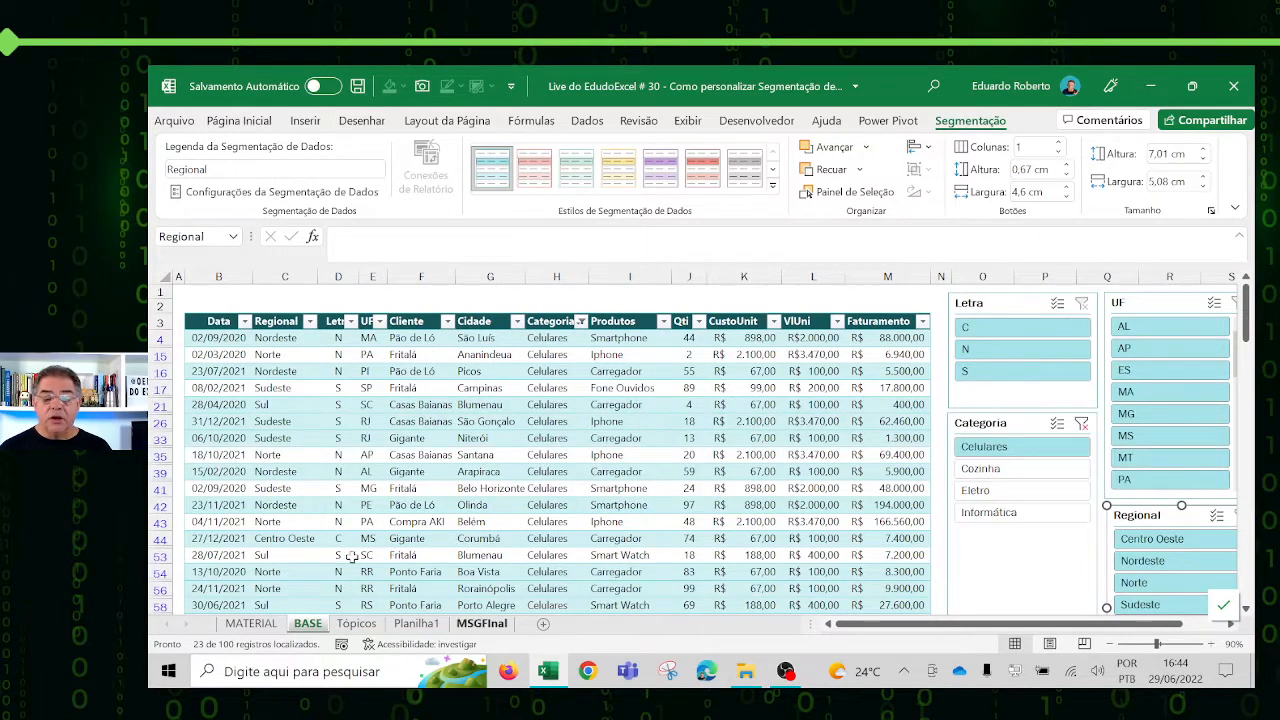
{"action": "left_click", "coordinate": [1030, 469]}
{"action": "left_click", "coordinate": [1081, 423]}
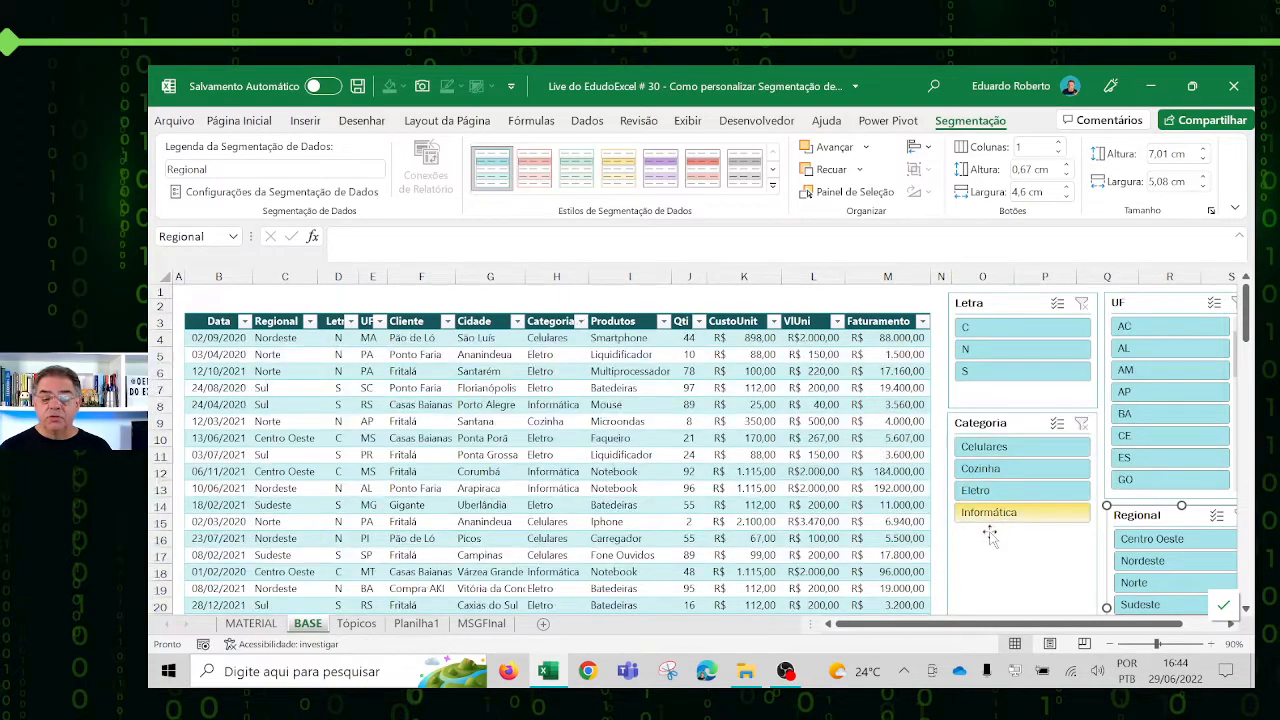
{"action": "left_click", "coordinate": [990, 490]}
{"action": "left_click", "coordinate": [1012, 520]}
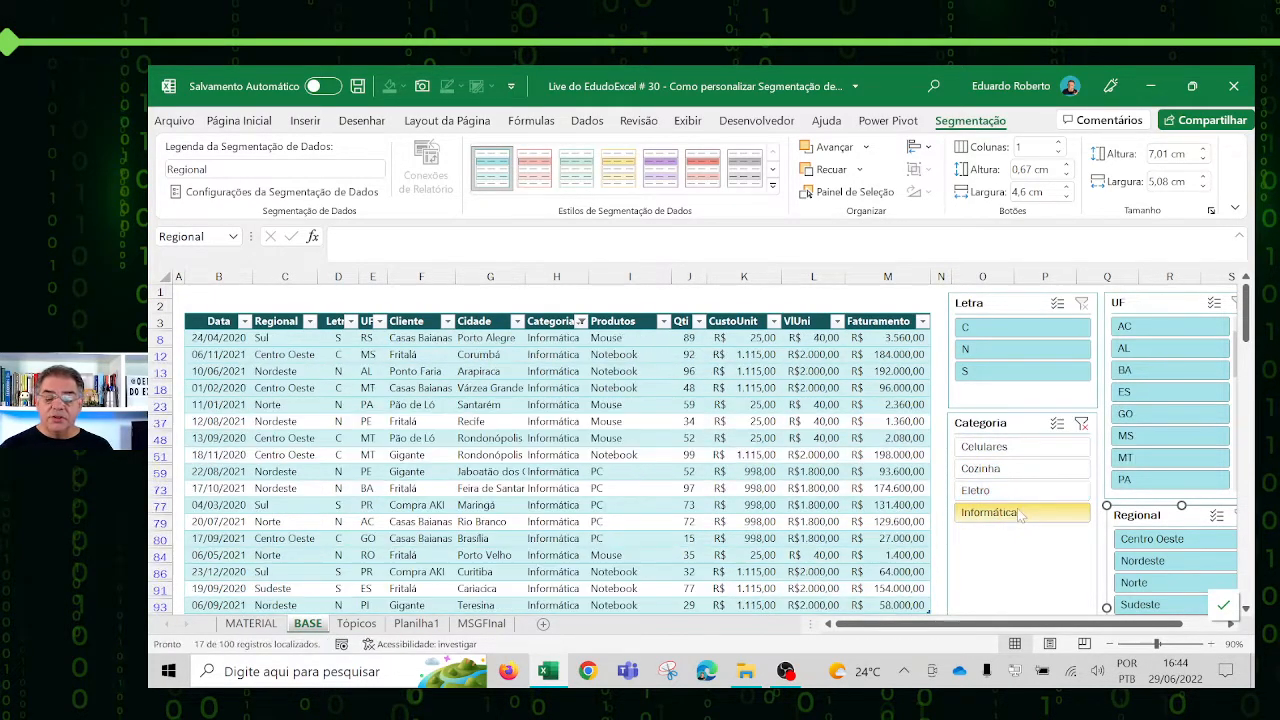
{"action": "left_click", "coordinate": [1081, 423]}
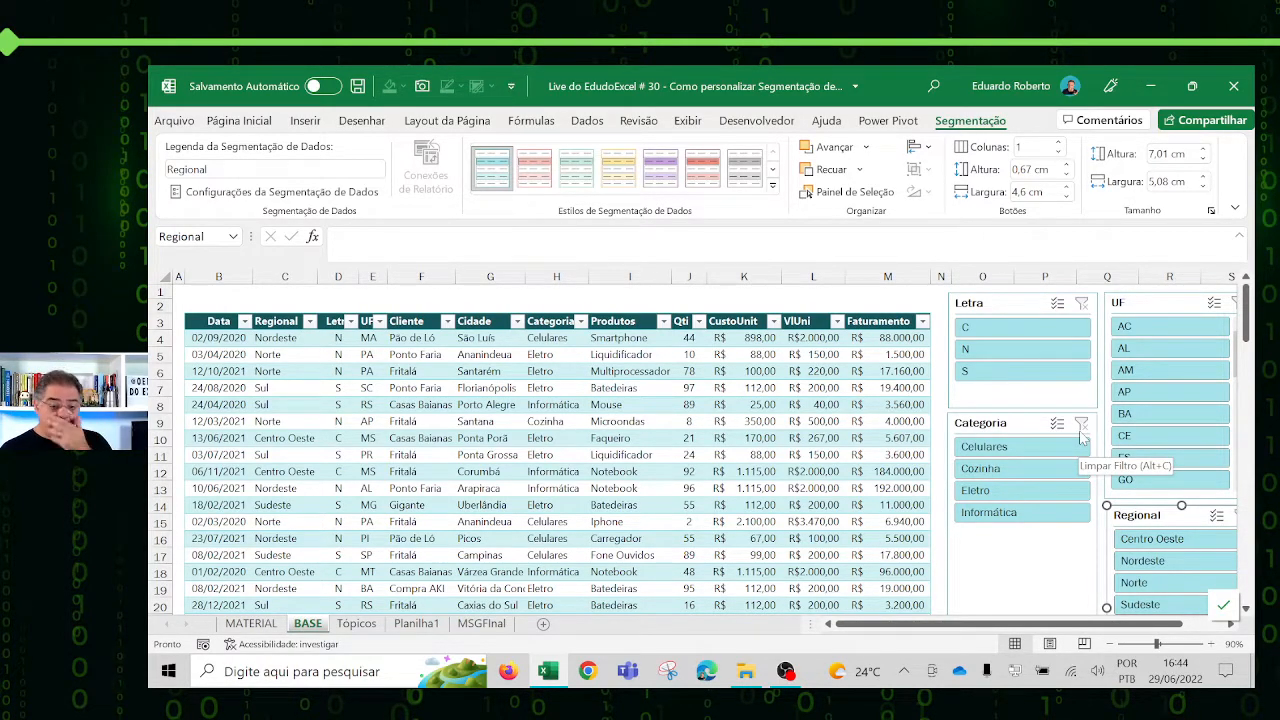
Step: Insert a PivotTable based on the tbase table in a new worksheet
{"action": "left_click", "coordinate": [357, 624]}
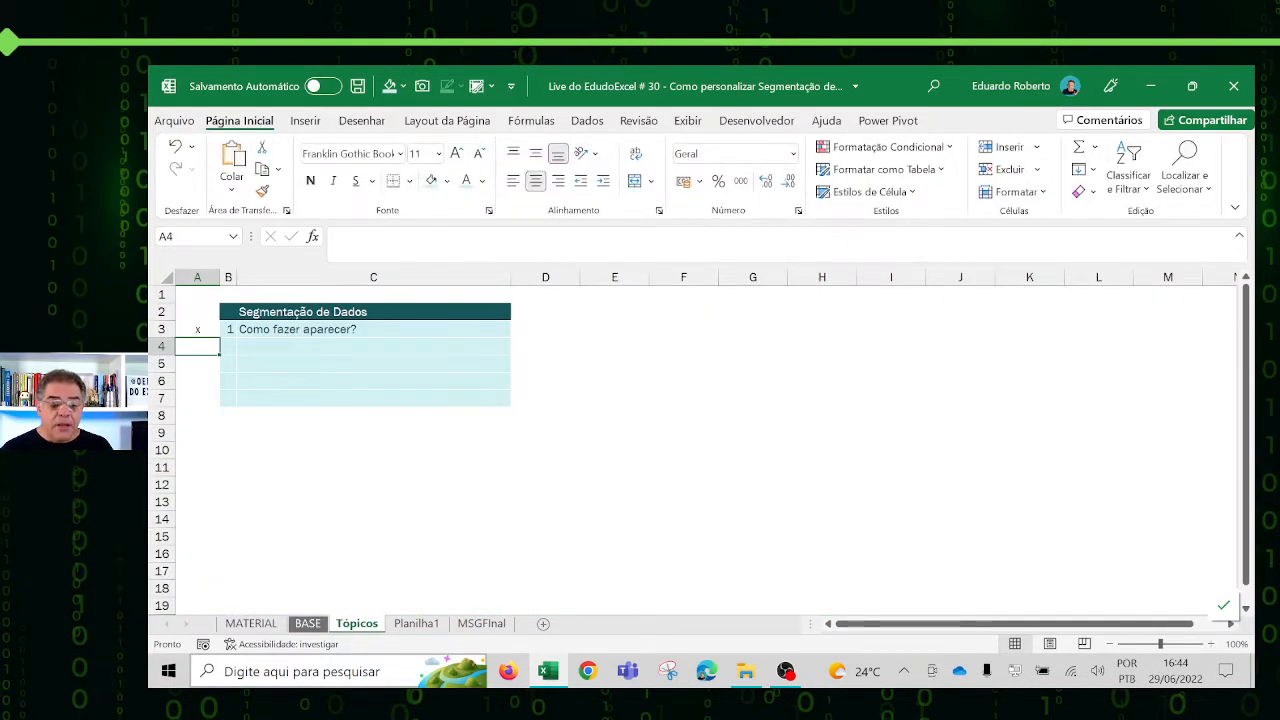
{"action": "left_click", "coordinate": [307, 623]}
{"action": "left_click", "coordinate": [605, 455]}
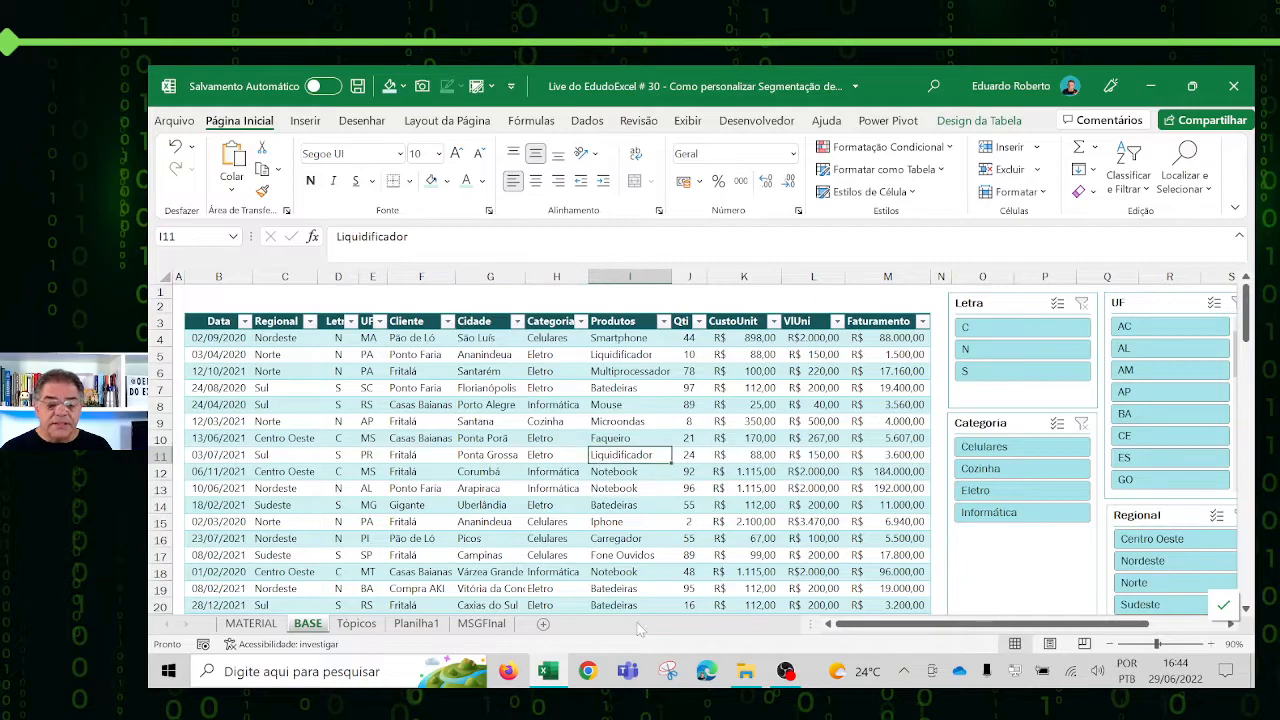
{"action": "left_click", "coordinate": [488, 470]}
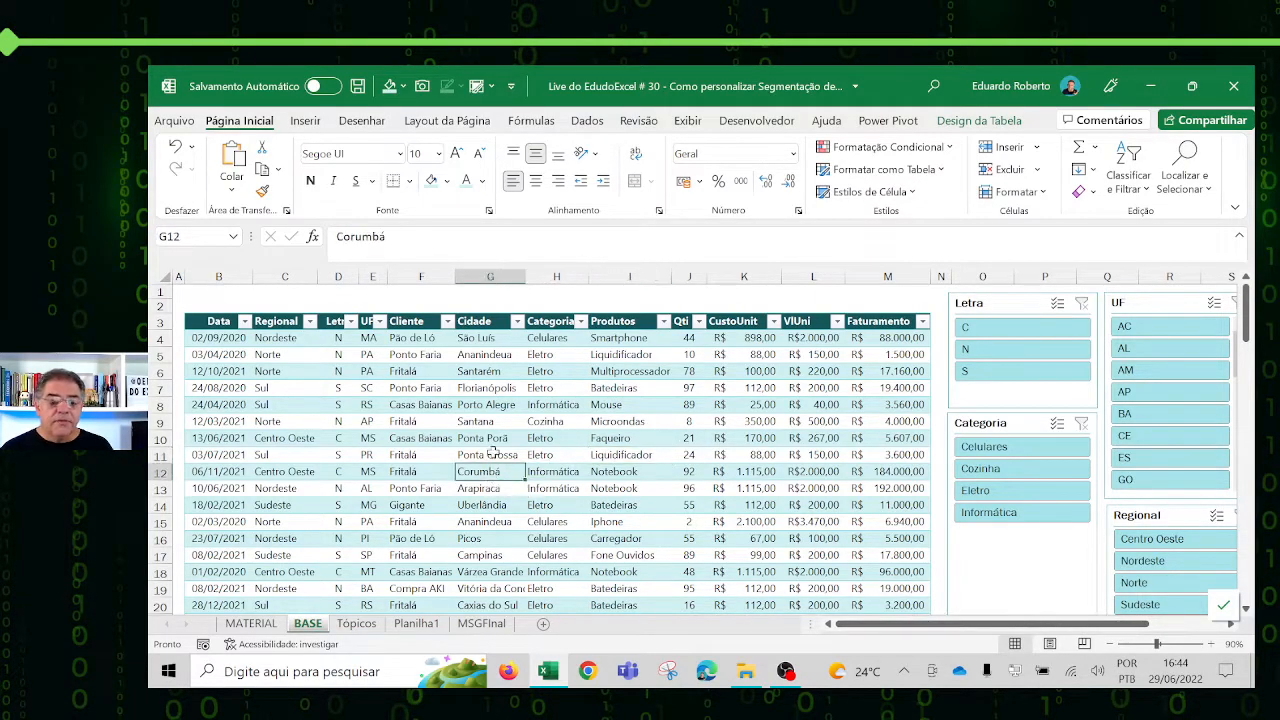
{"action": "left_click", "coordinate": [305, 121]}
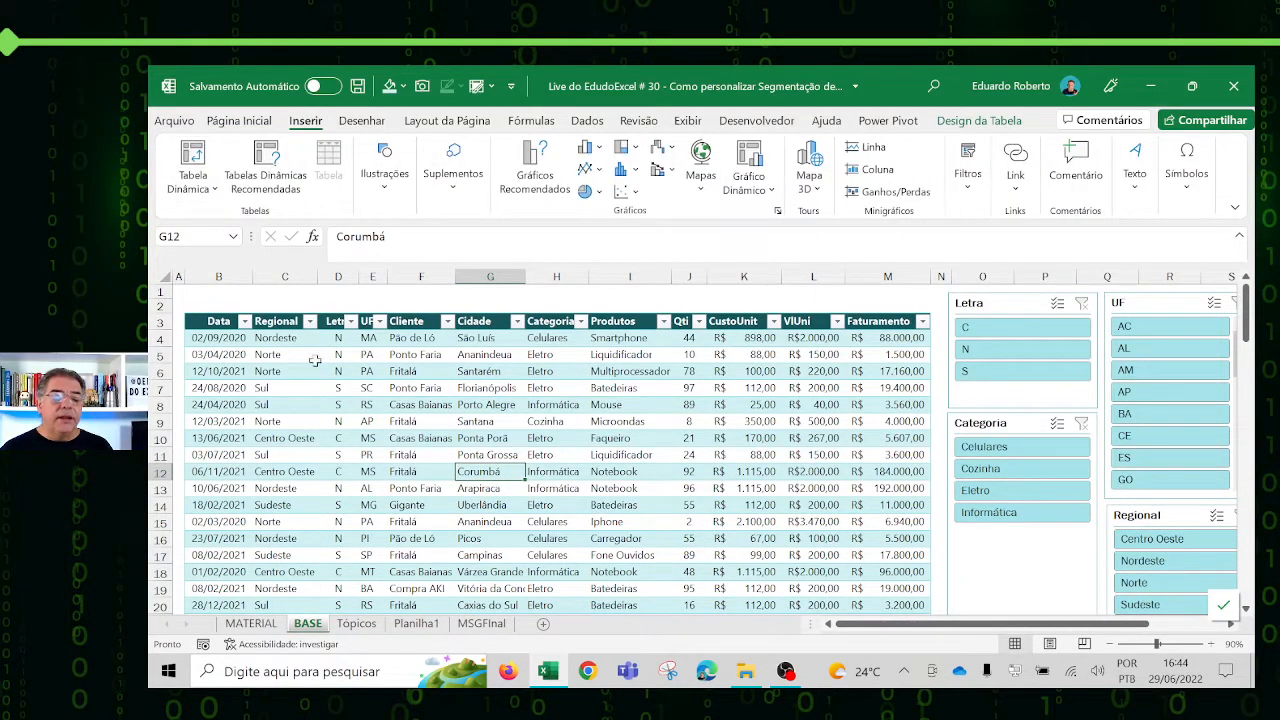
{"action": "left_click", "coordinate": [197, 157]}
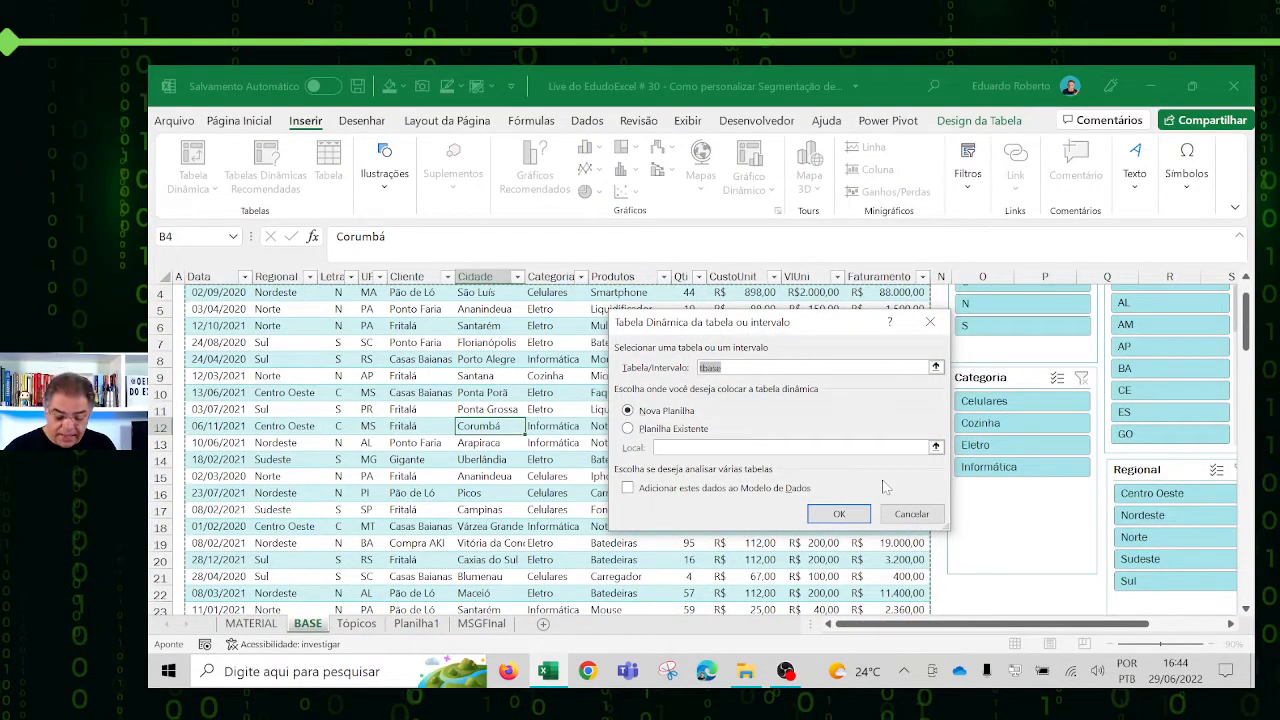
{"action": "left_click_drag", "start_coordinate": [685, 350], "coordinate": [767, 388]}
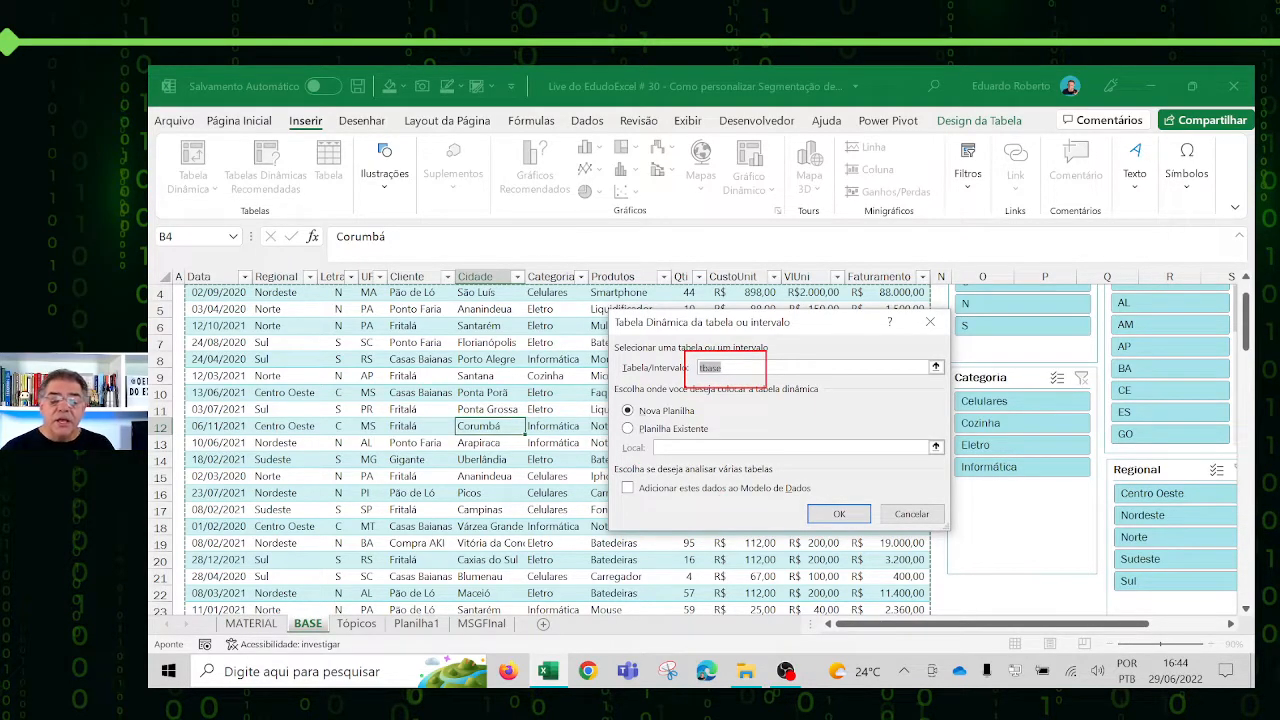
{"action": "left_click", "coordinate": [852, 518]}
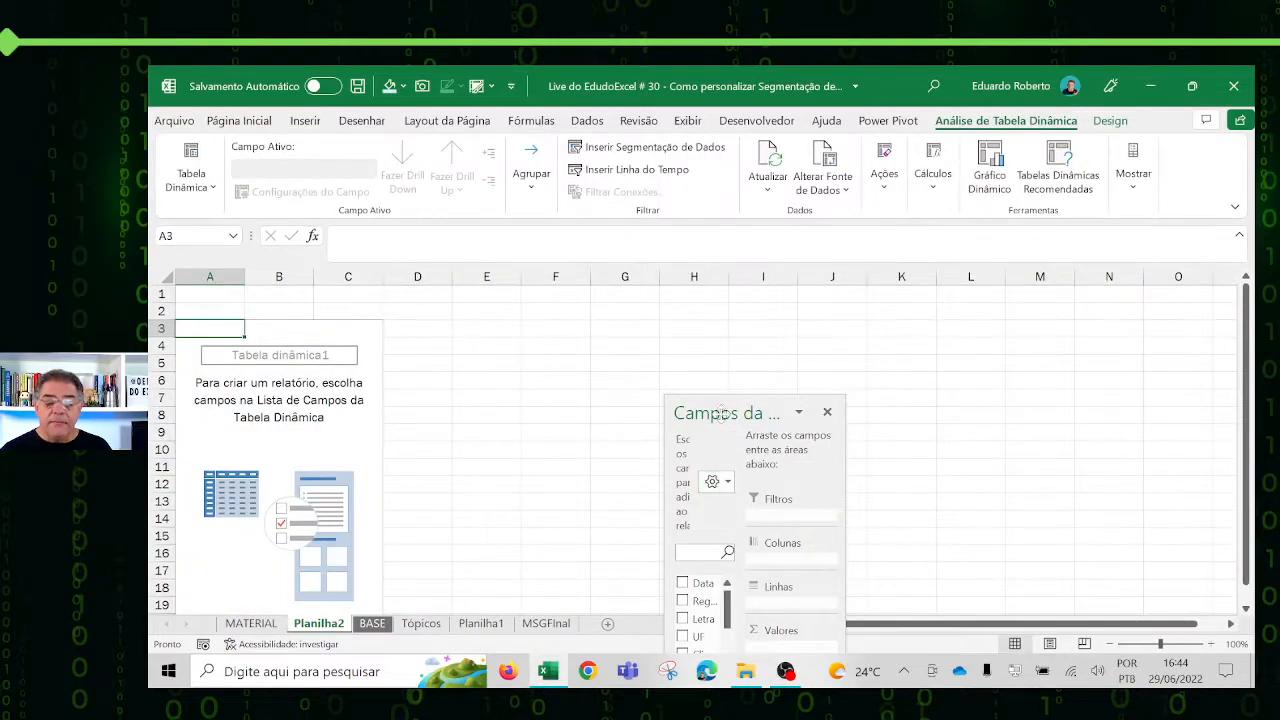
Step: Enlarge the PivotTable field list and build the report with Produtos as rows and Faturamento as values
{"action": "left_click_drag", "start_coordinate": [738, 408], "coordinate": [628, 80]}
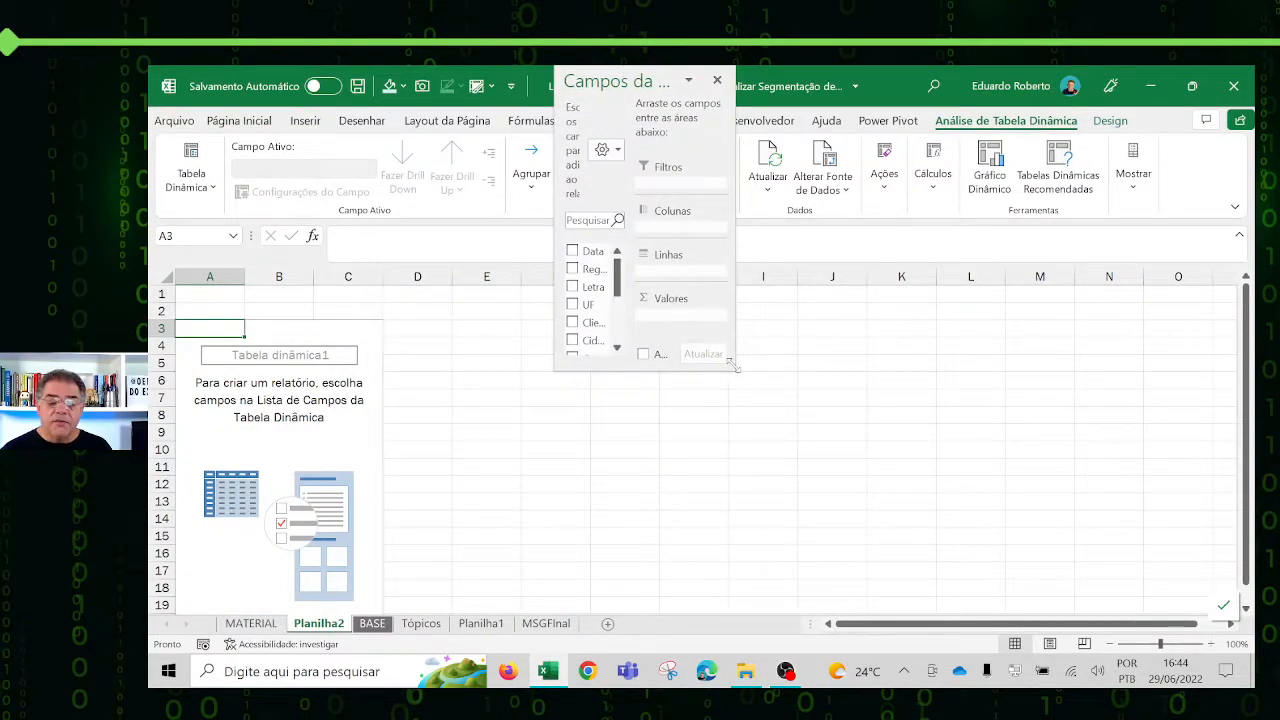
{"action": "left_click_drag", "start_coordinate": [735, 370], "coordinate": [960, 420]}
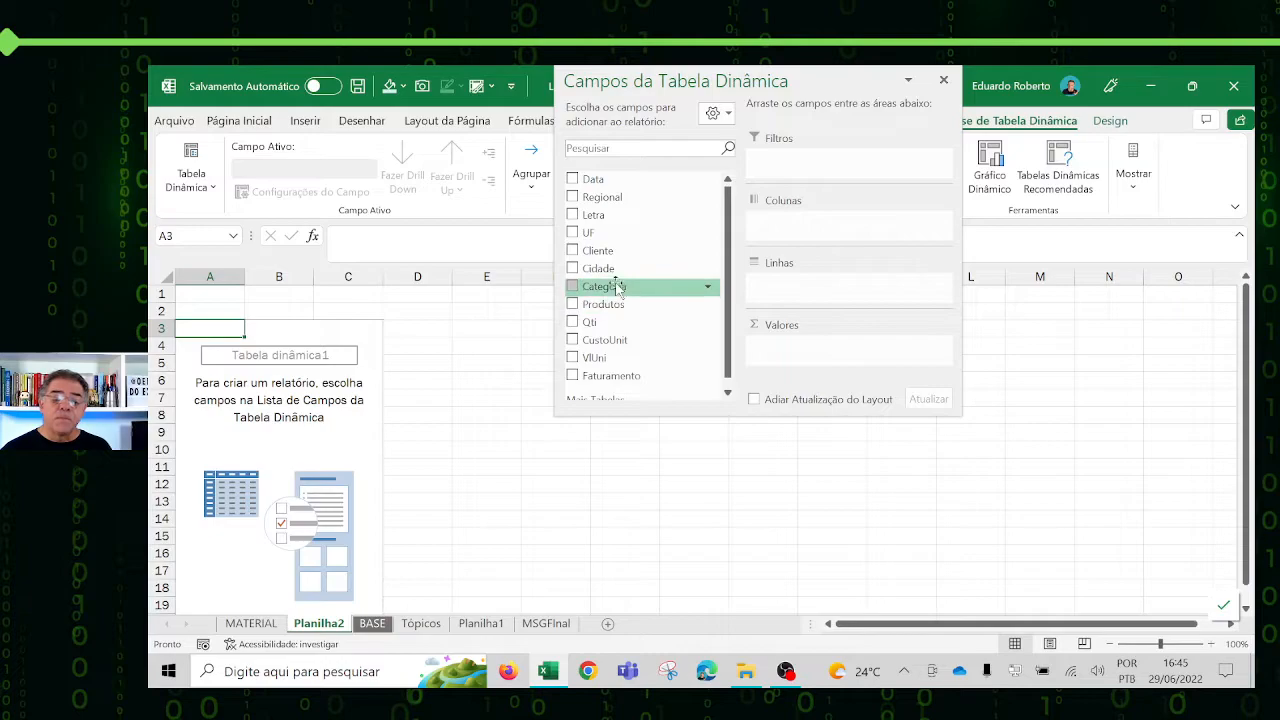
{"action": "left_click_drag", "start_coordinate": [640, 306], "coordinate": [840, 290]}
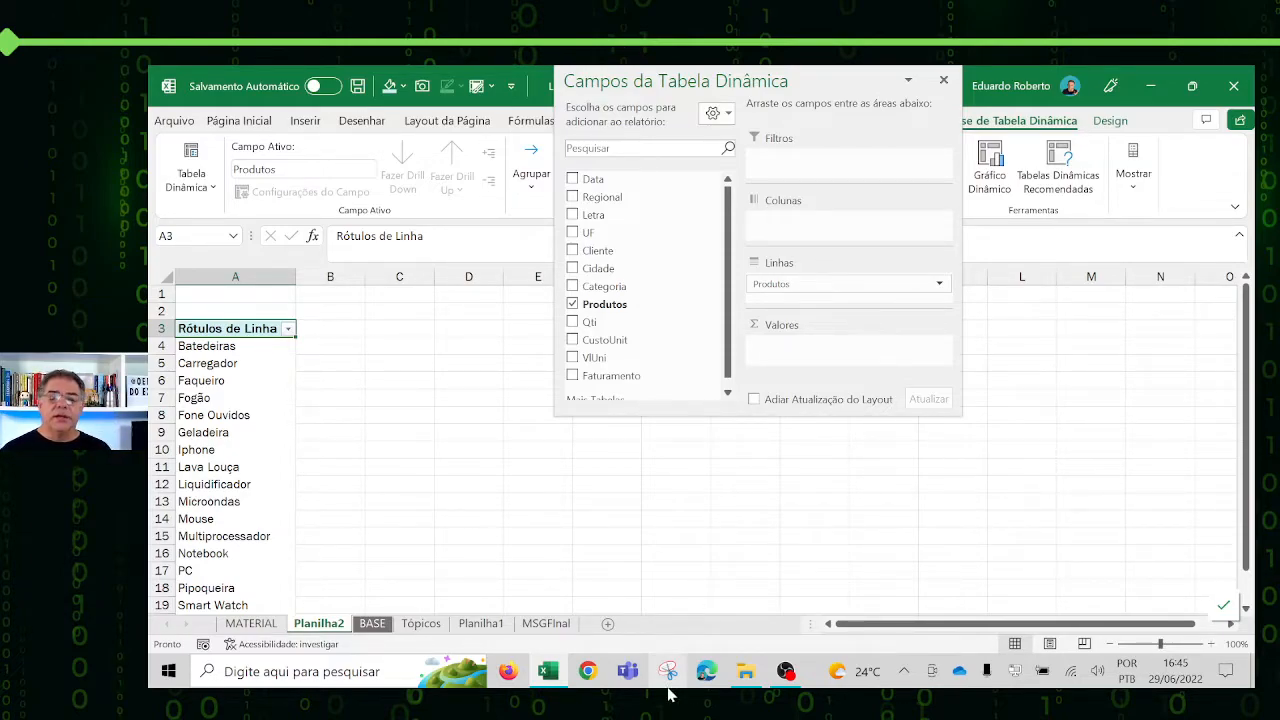
{"action": "left_click_drag", "start_coordinate": [612, 376], "coordinate": [800, 350]}
{"action": "left_click", "coordinate": [657, 382]}
{"action": "left_click", "coordinate": [497, 479]}
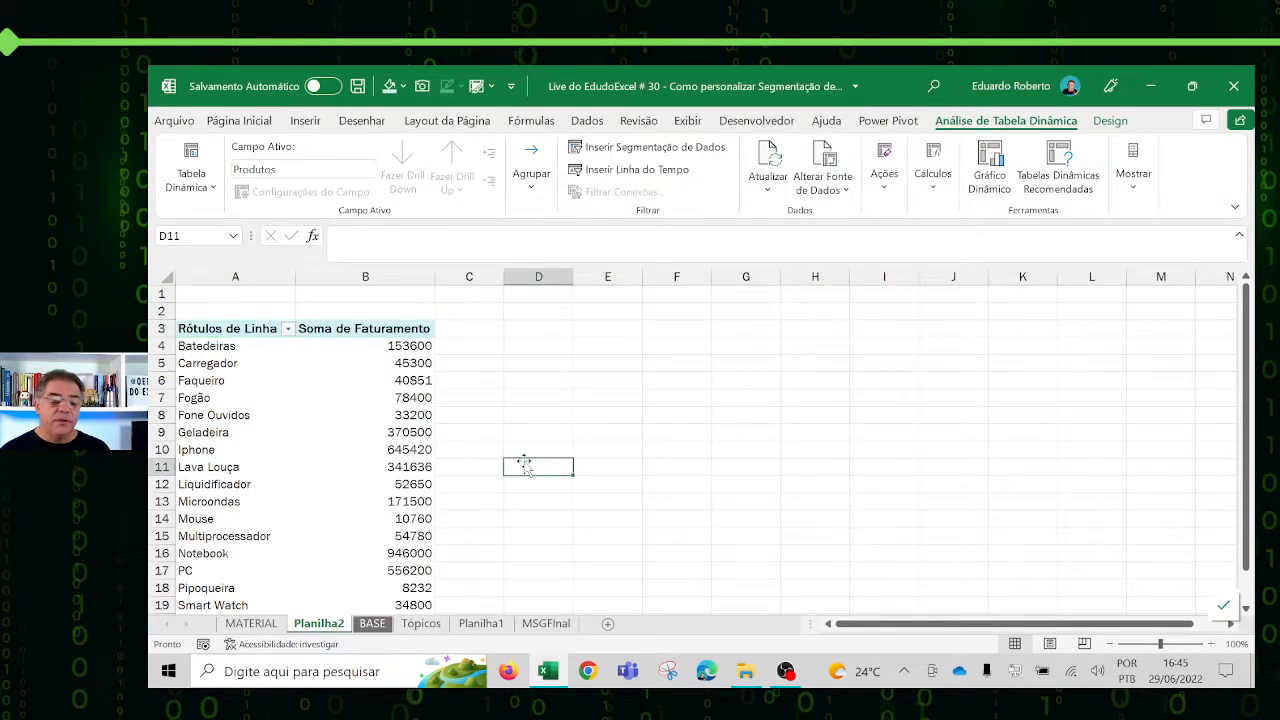
Step: Insert UF and Categoria slicers for the PivotTable and place the Categoria slicer beside the UF one
{"action": "left_click", "coordinate": [390, 413]}
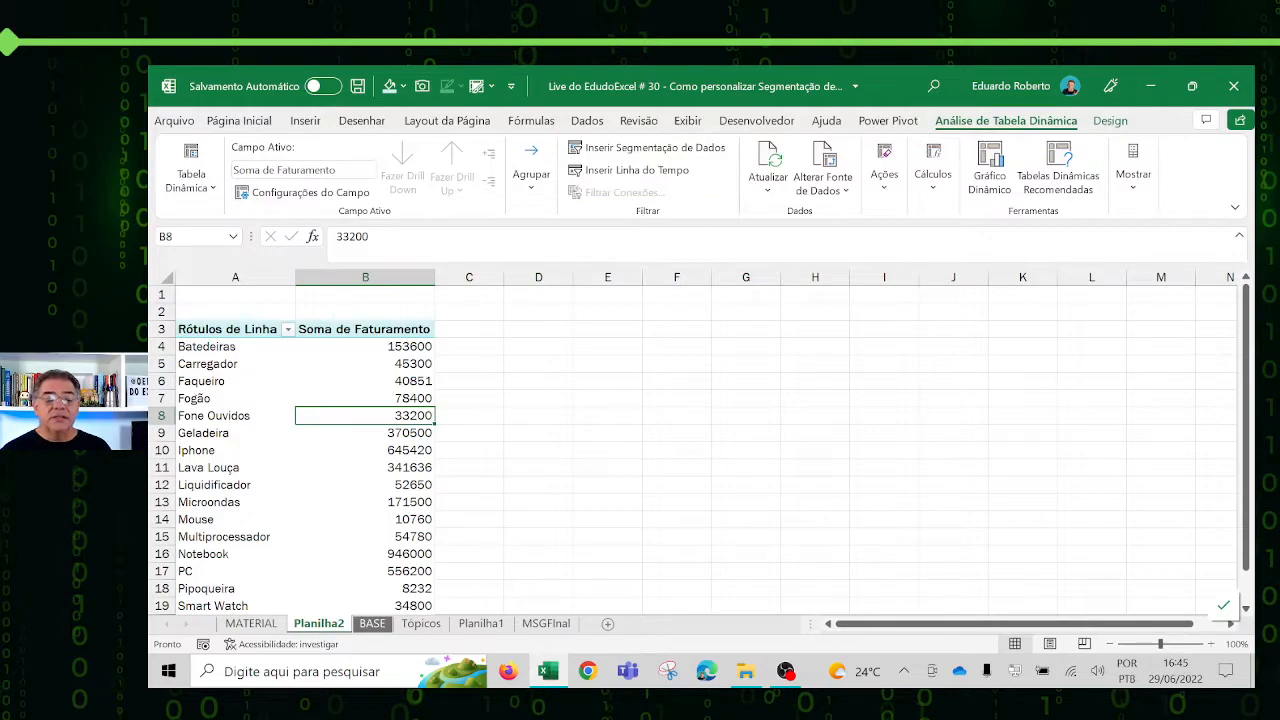
{"action": "left_click", "coordinate": [628, 148]}
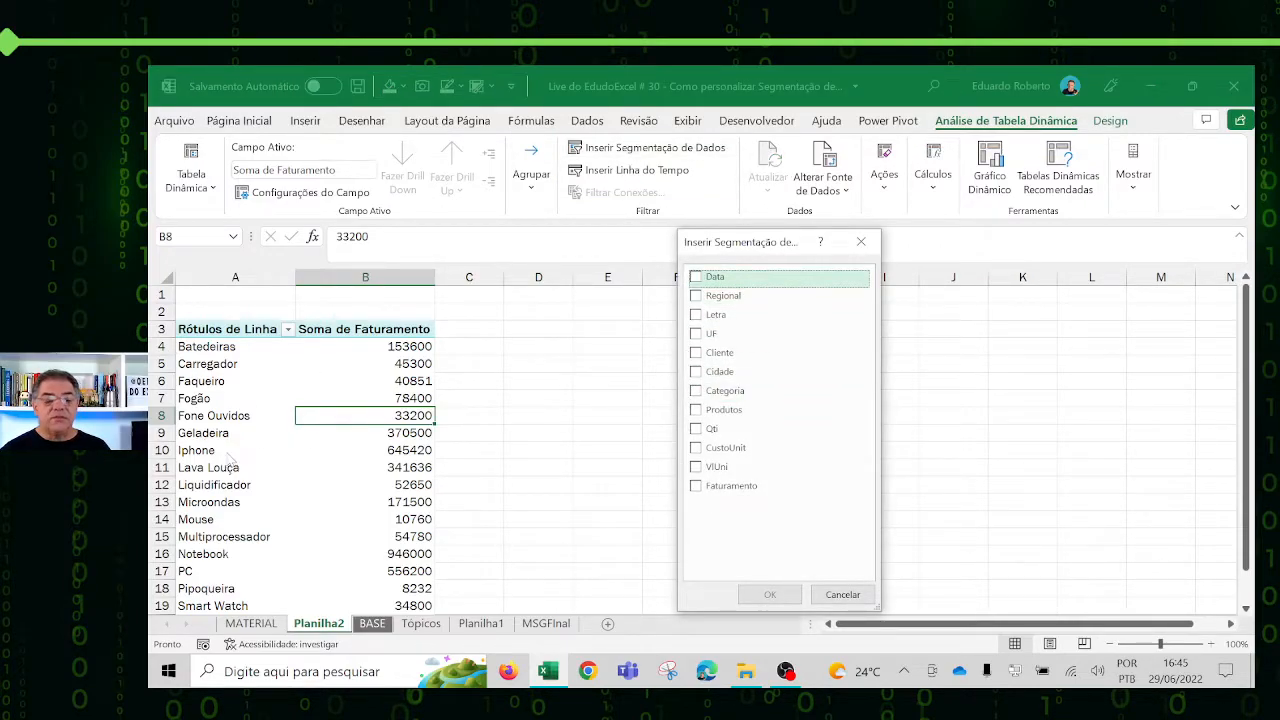
{"action": "left_click", "coordinate": [697, 334]}
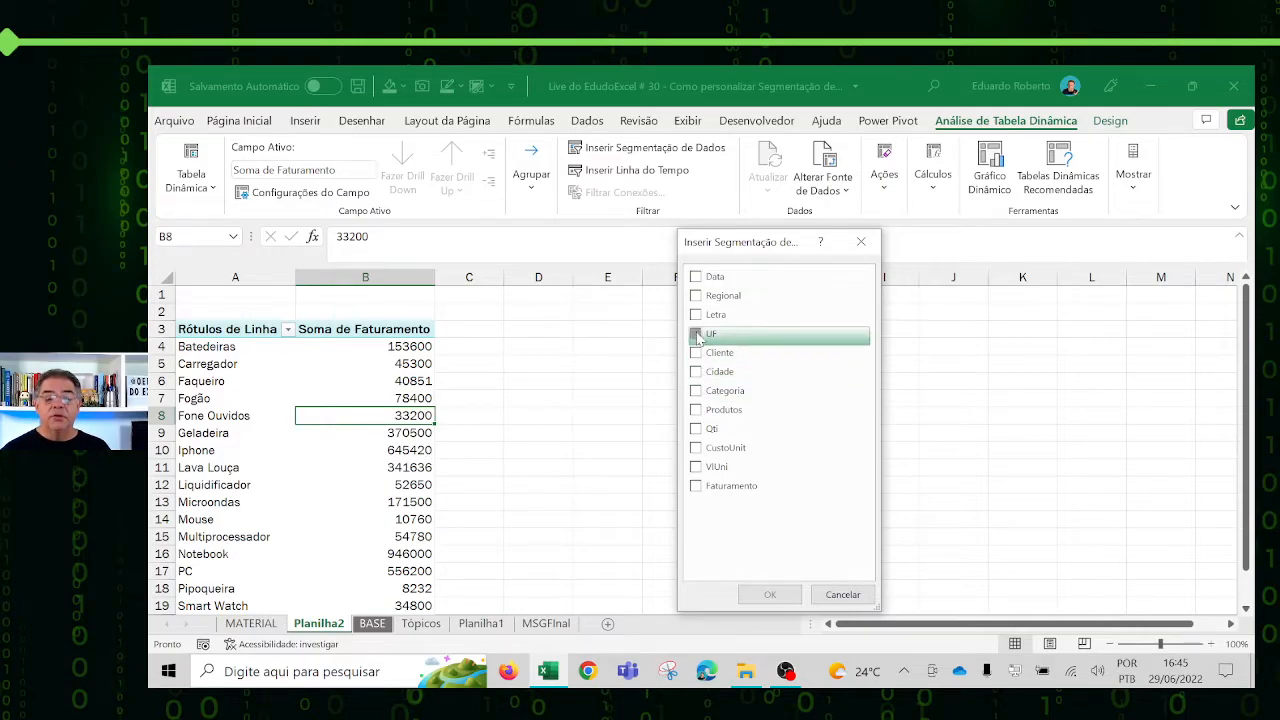
{"action": "left_click", "coordinate": [696, 390]}
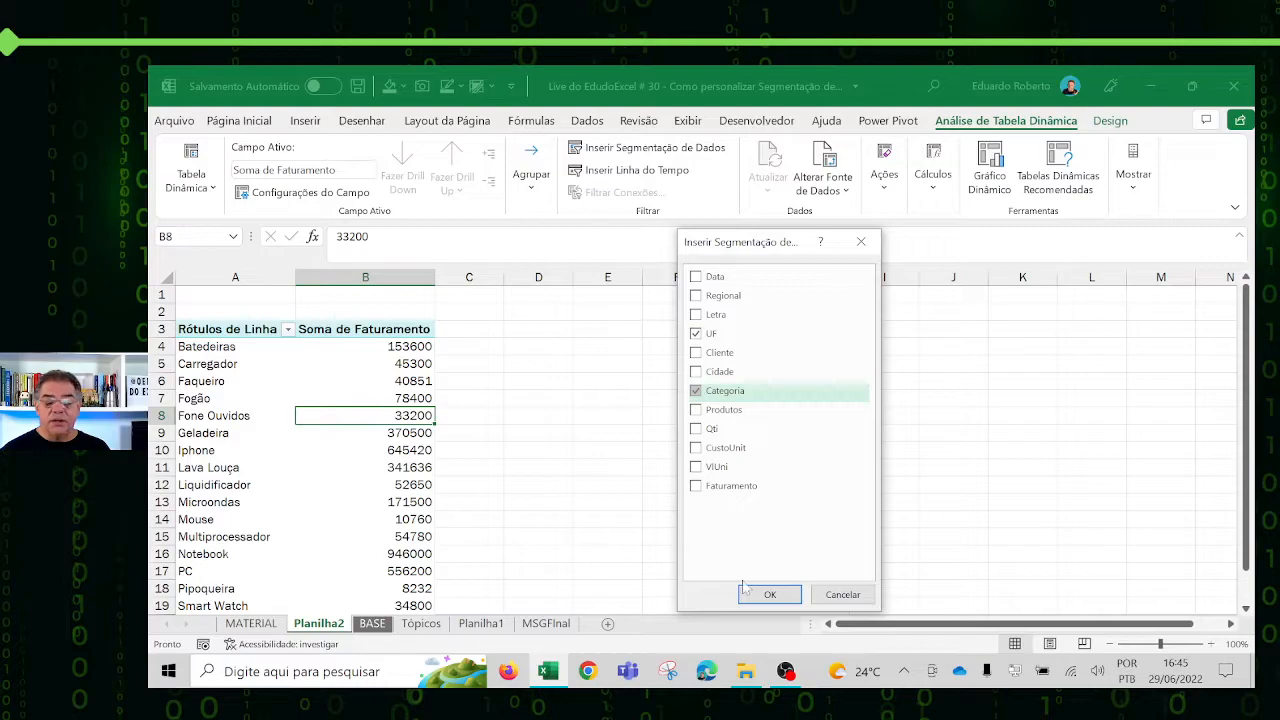
{"action": "left_click", "coordinate": [770, 594]}
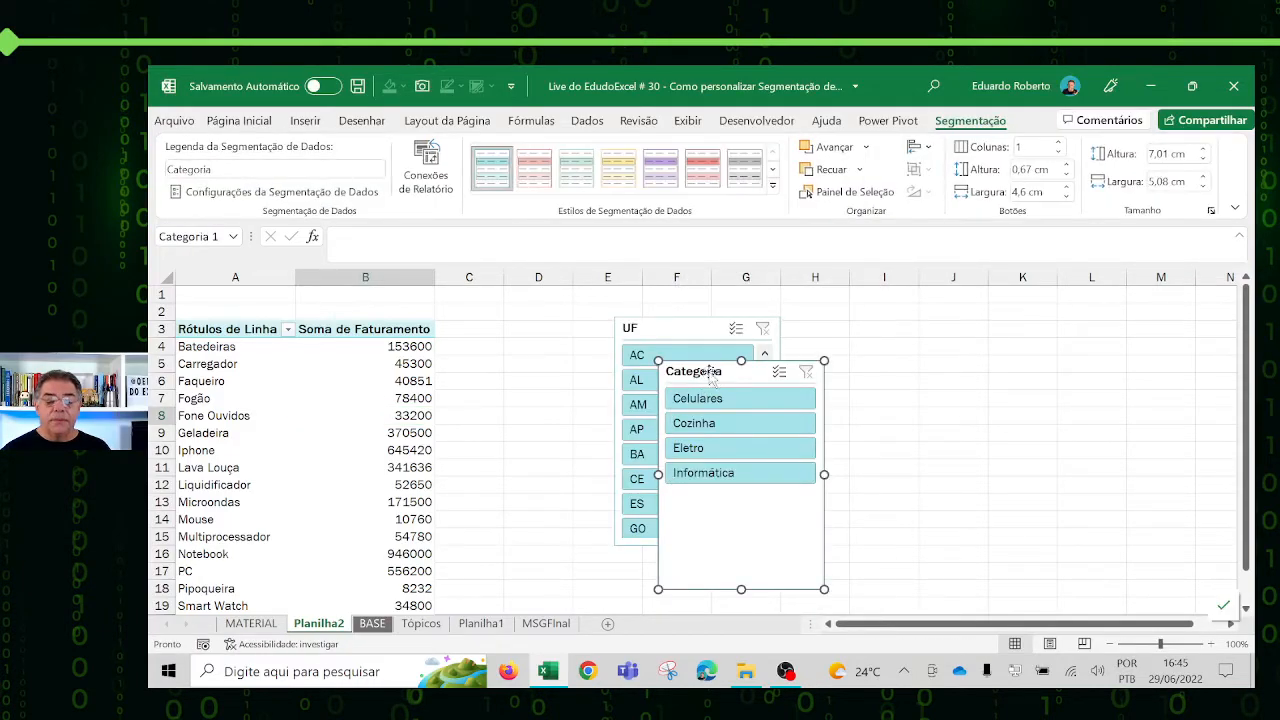
{"action": "left_click_drag", "start_coordinate": [711, 375], "coordinate": [889, 337]}
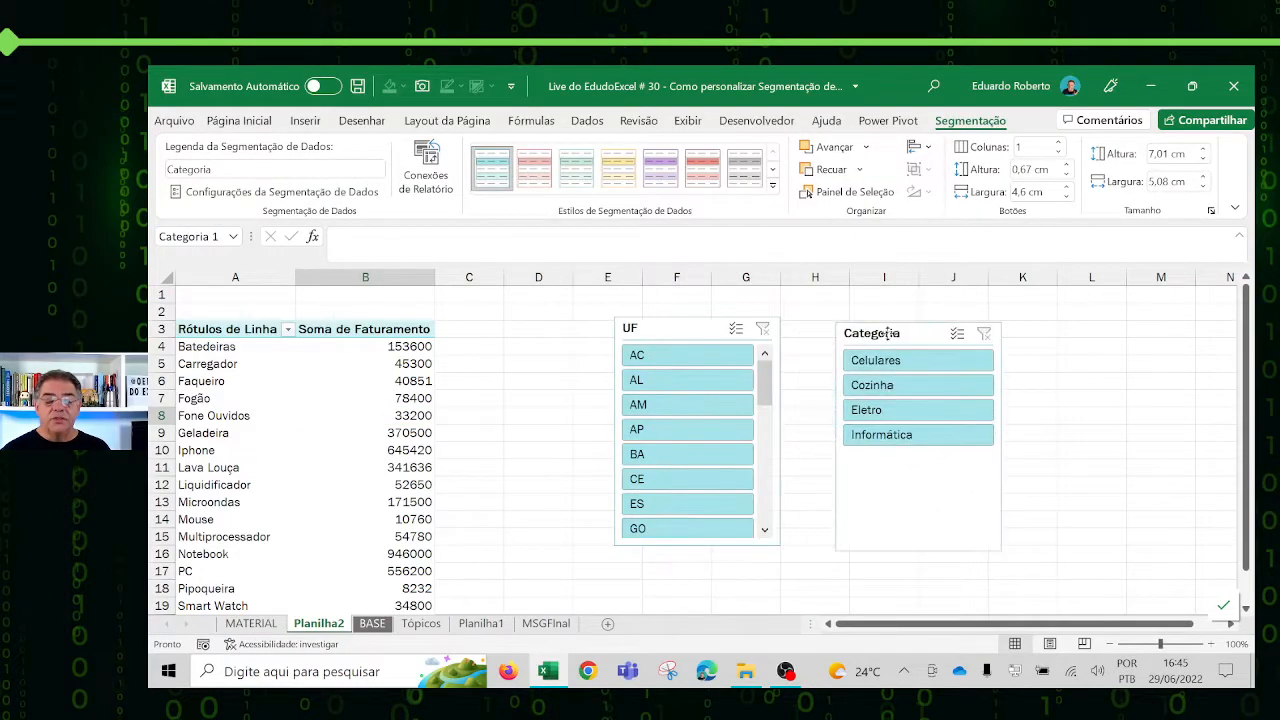
Step: Filter the PivotTable to Eletro with its Categoria slicer and compare it with the table on the BASE sheet
{"action": "left_click", "coordinate": [866, 412]}
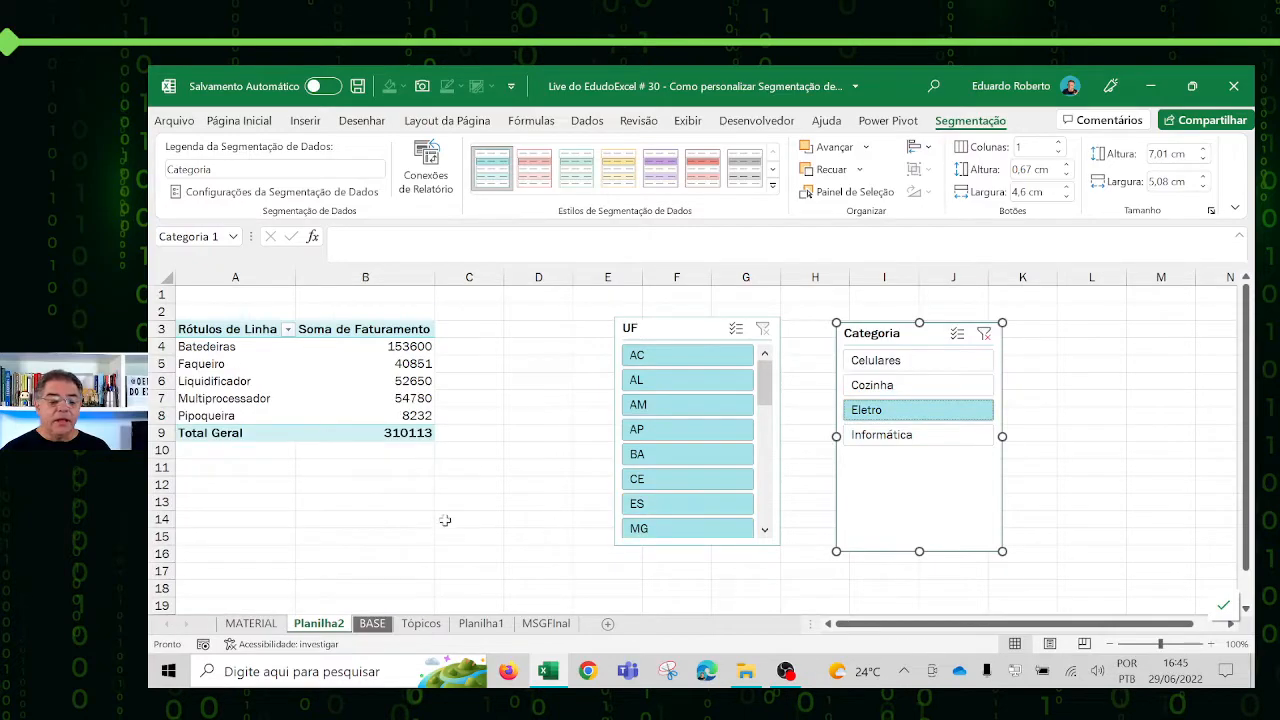
{"action": "left_click", "coordinate": [372, 623]}
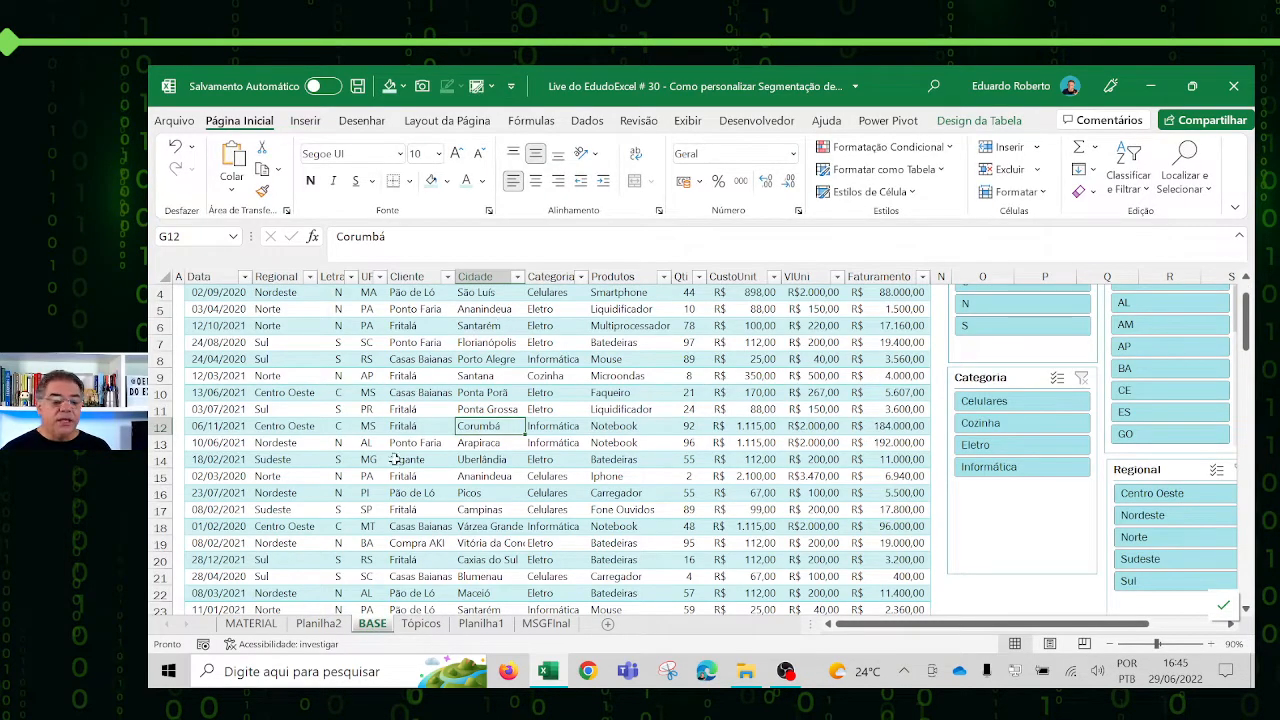
{"action": "scroll", "coordinate": [590, 455], "scroll_direction": "up", "scroll_amount": 1}
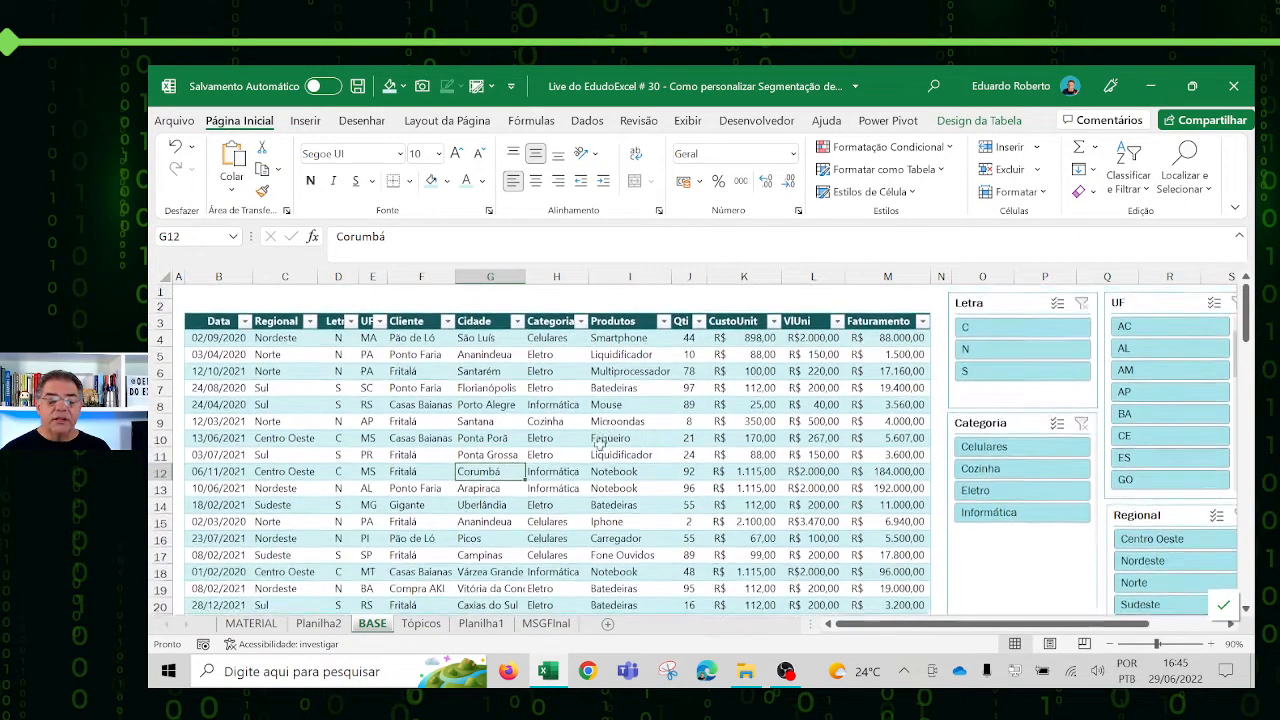
{"action": "left_click", "coordinate": [336, 627]}
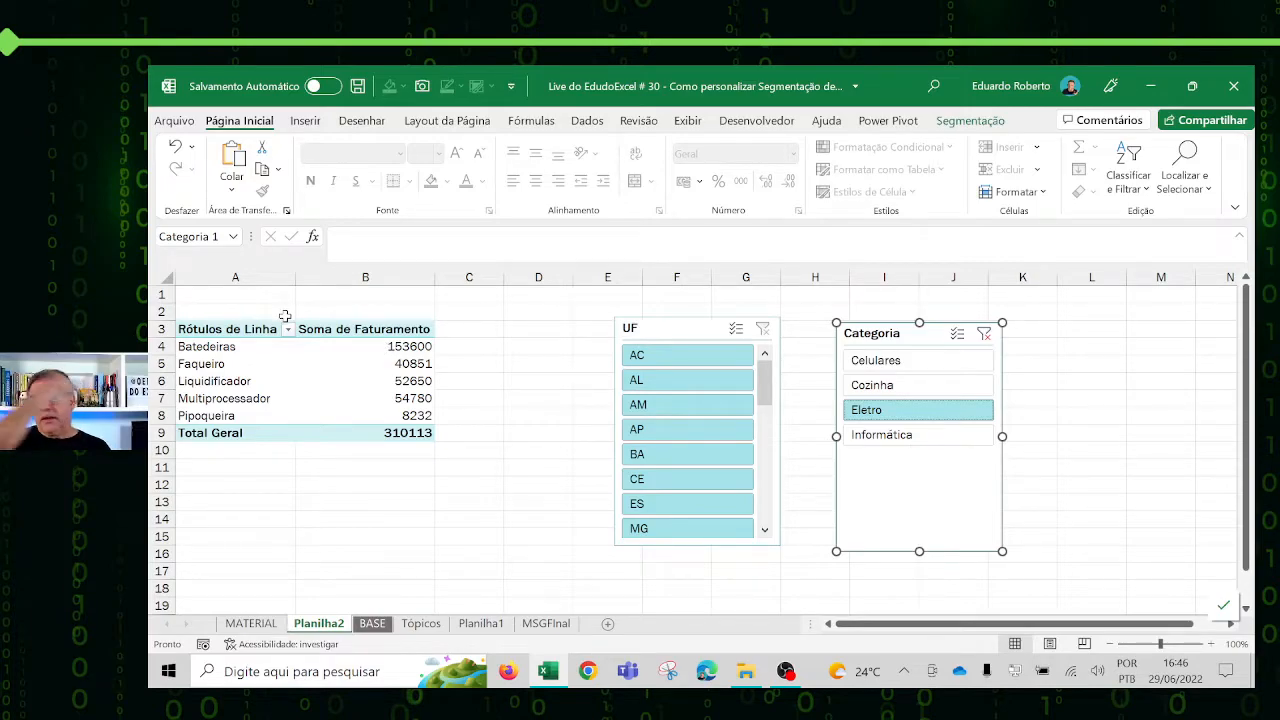
{"action": "left_click", "coordinate": [370, 625]}
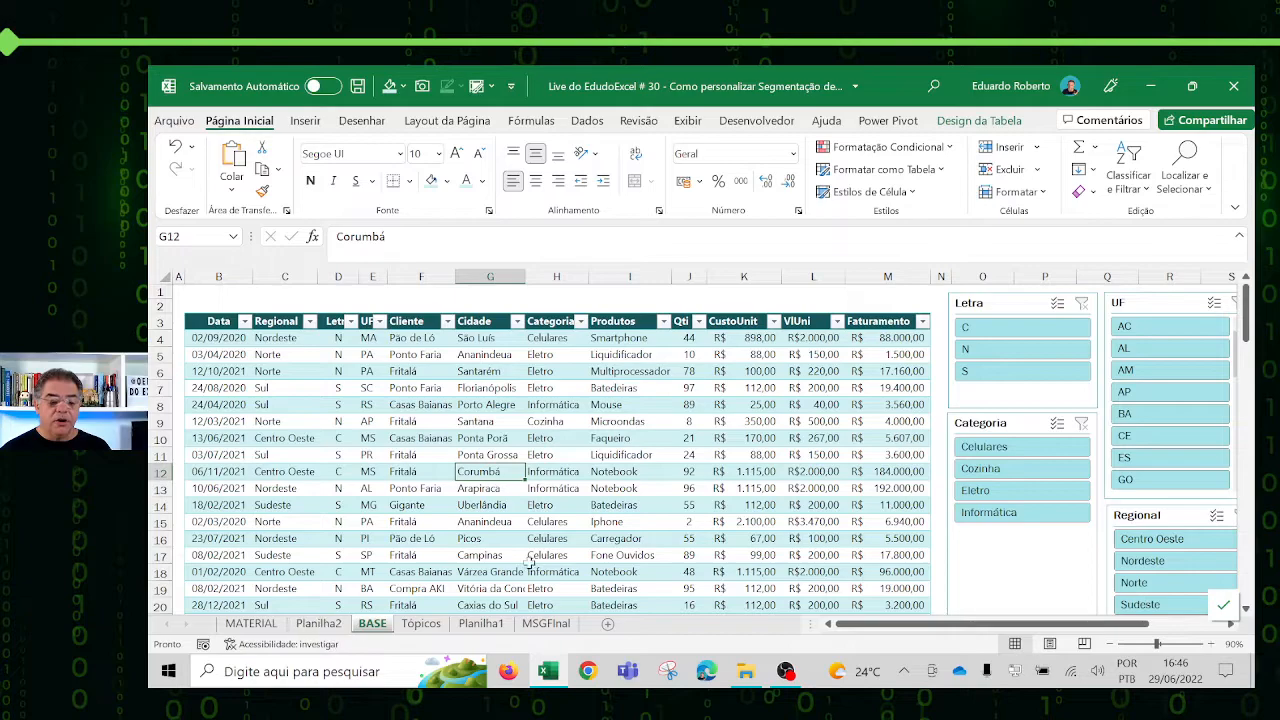
Step: Filter both the PivotTable and the tbase table to Celulares with their Categoria slicers, and compare the two sheets
{"action": "left_click", "coordinate": [318, 623]}
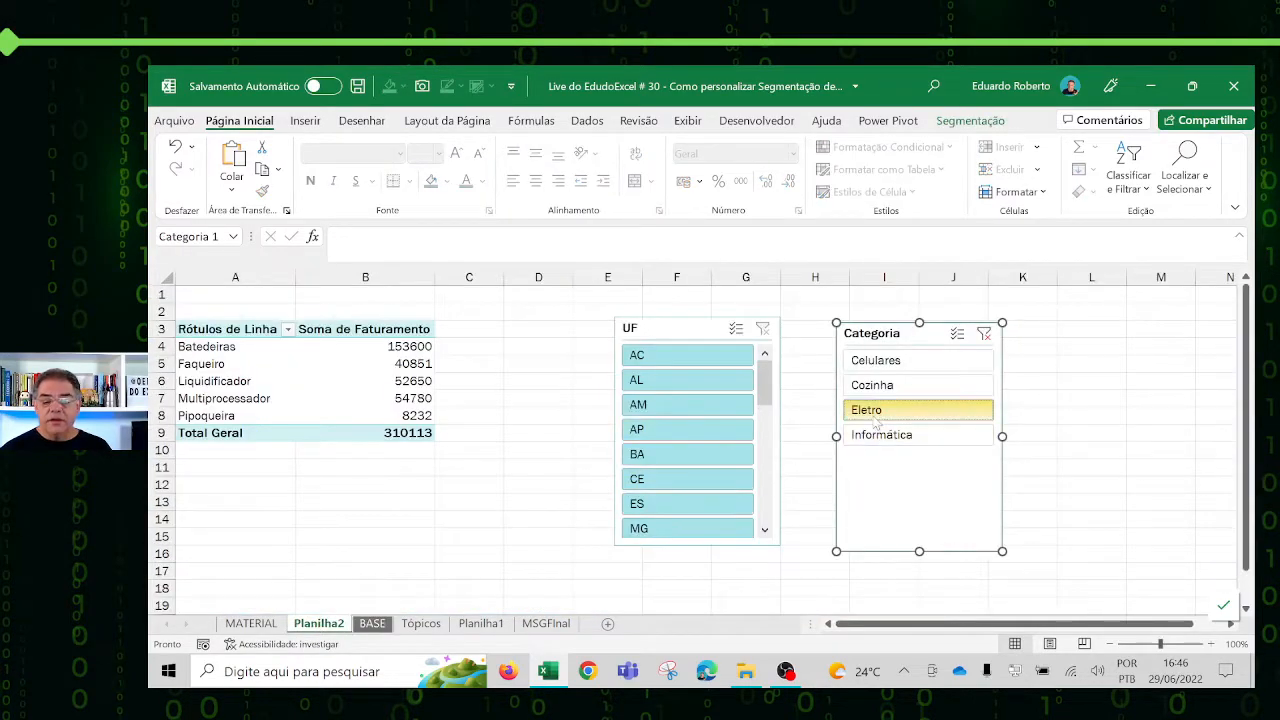
{"action": "left_click", "coordinate": [940, 360]}
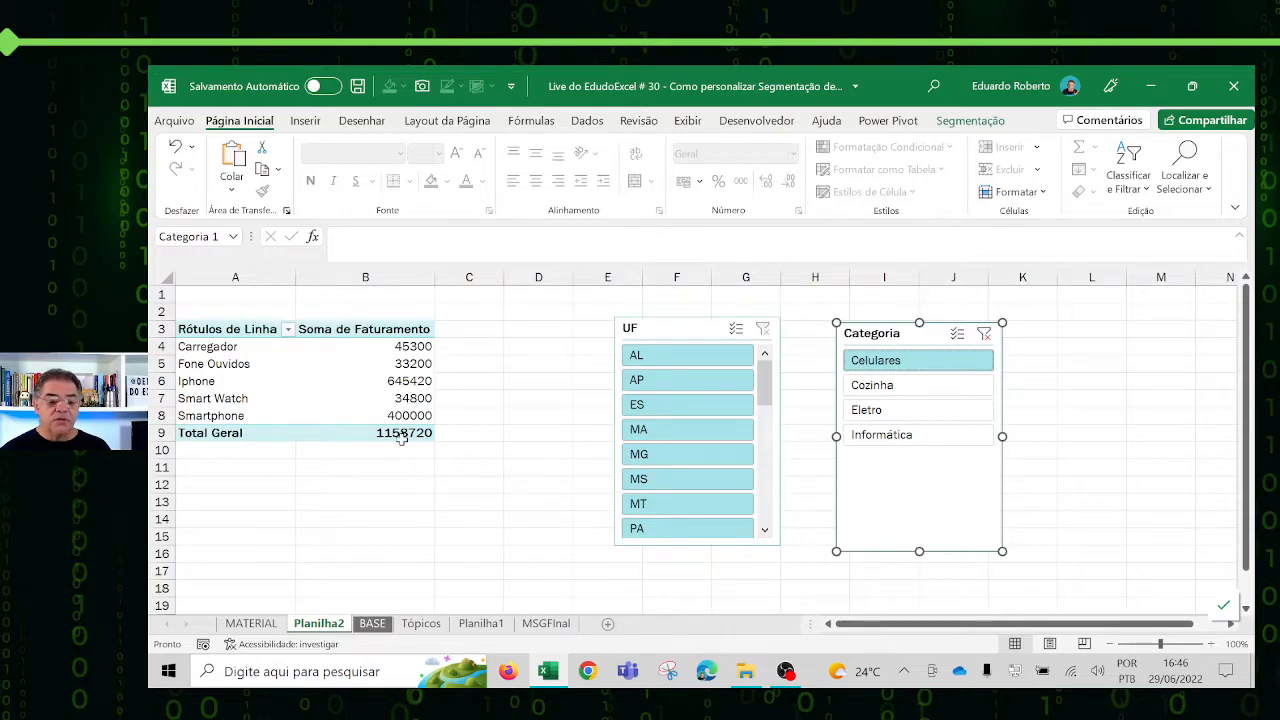
{"action": "left_click", "coordinate": [375, 626]}
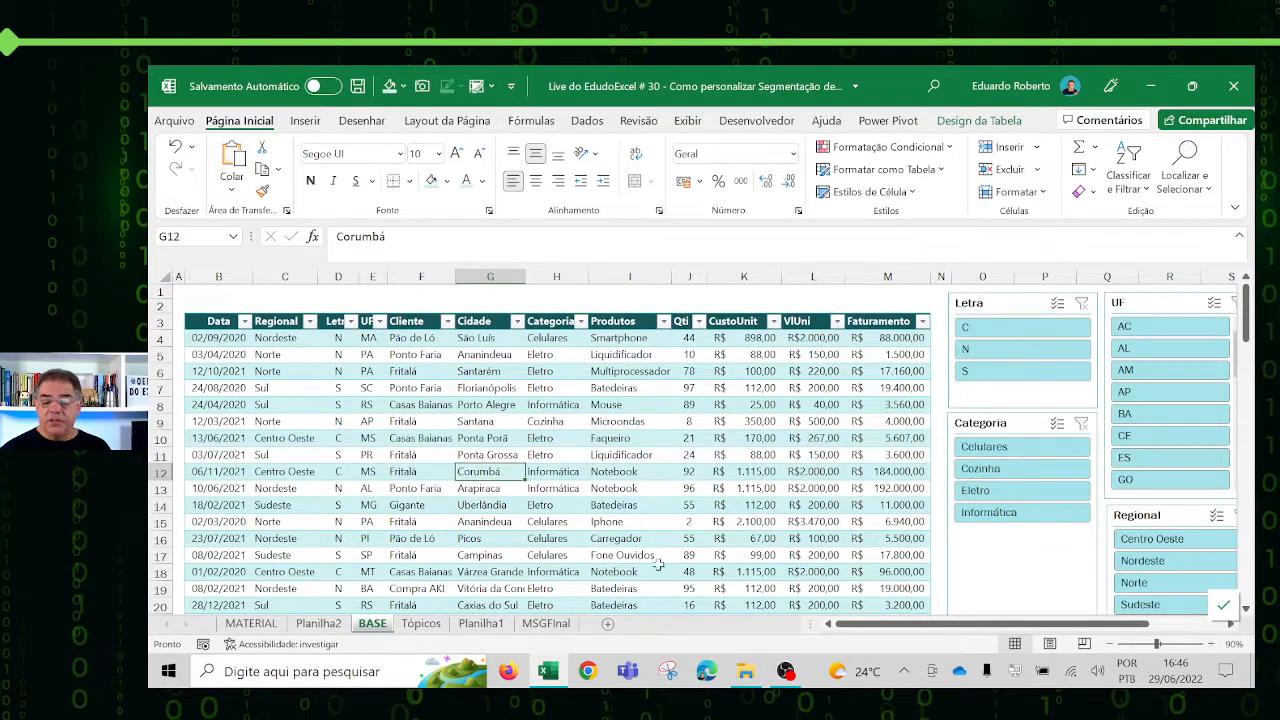
{"action": "left_click", "coordinate": [1010, 451]}
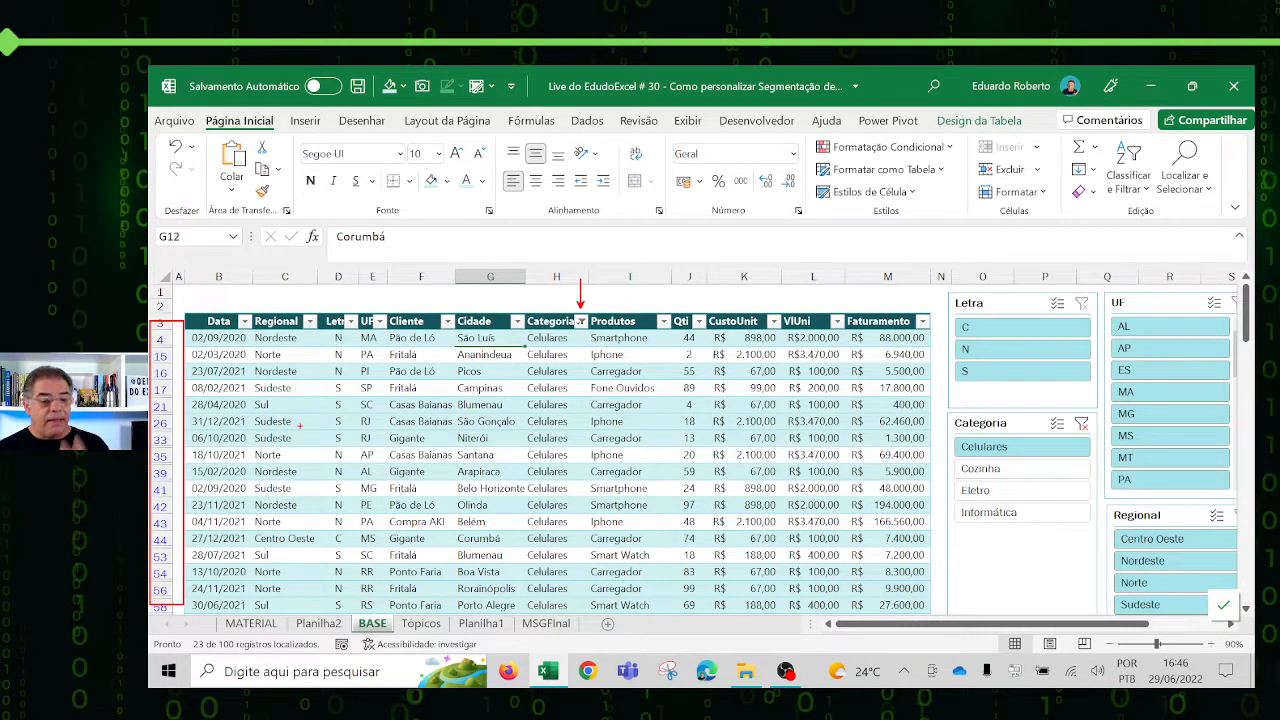
{"action": "left_click", "coordinate": [318, 623]}
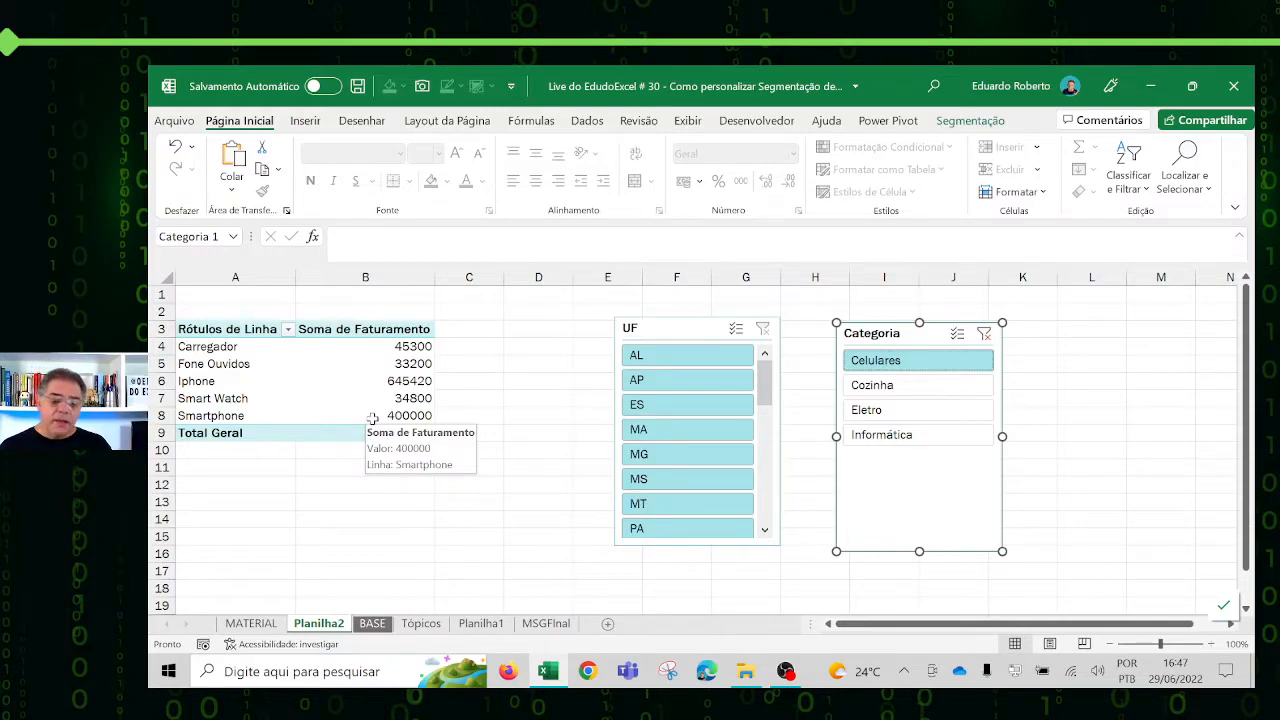
{"action": "left_click", "coordinate": [372, 623]}
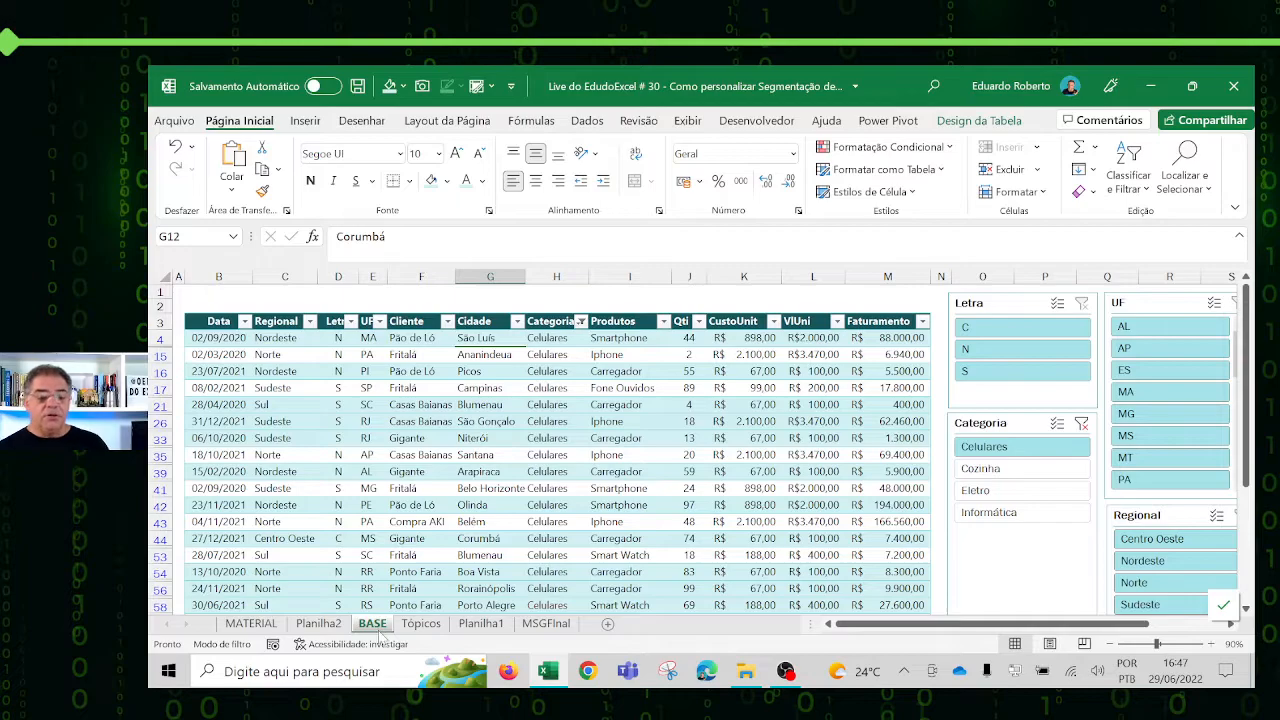
Step: Mark topic 2 on the Tópicos sheet with an x in cell A4, and return to the BASE sheet
{"action": "left_click", "coordinate": [418, 623]}
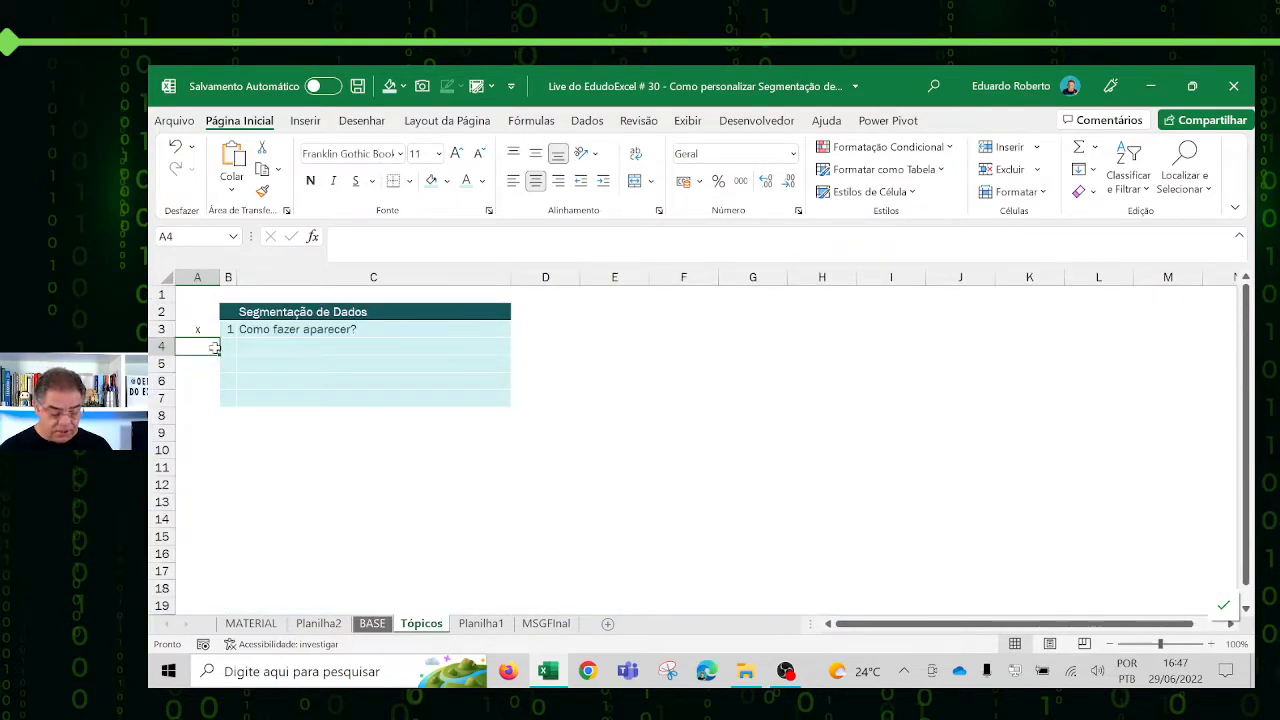
{"action": "type", "text": "x"}
{"action": "key", "text": "Return"}
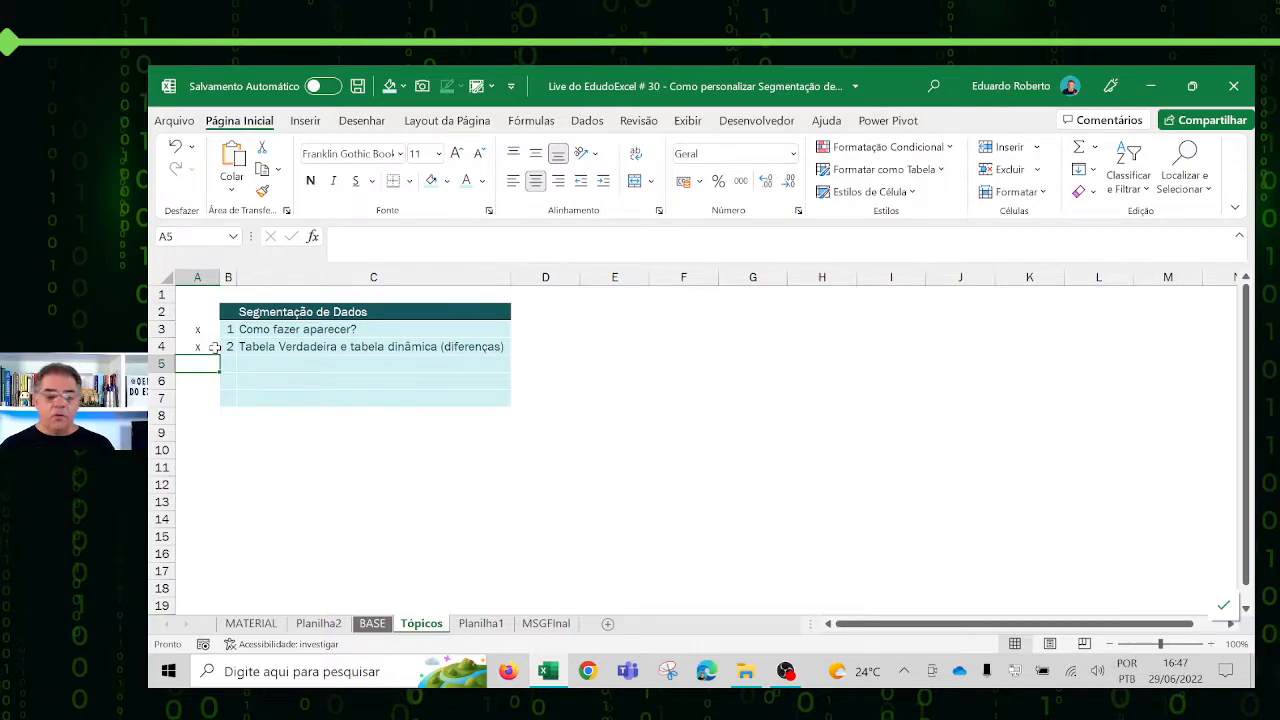
{"action": "left_click", "coordinate": [372, 623]}
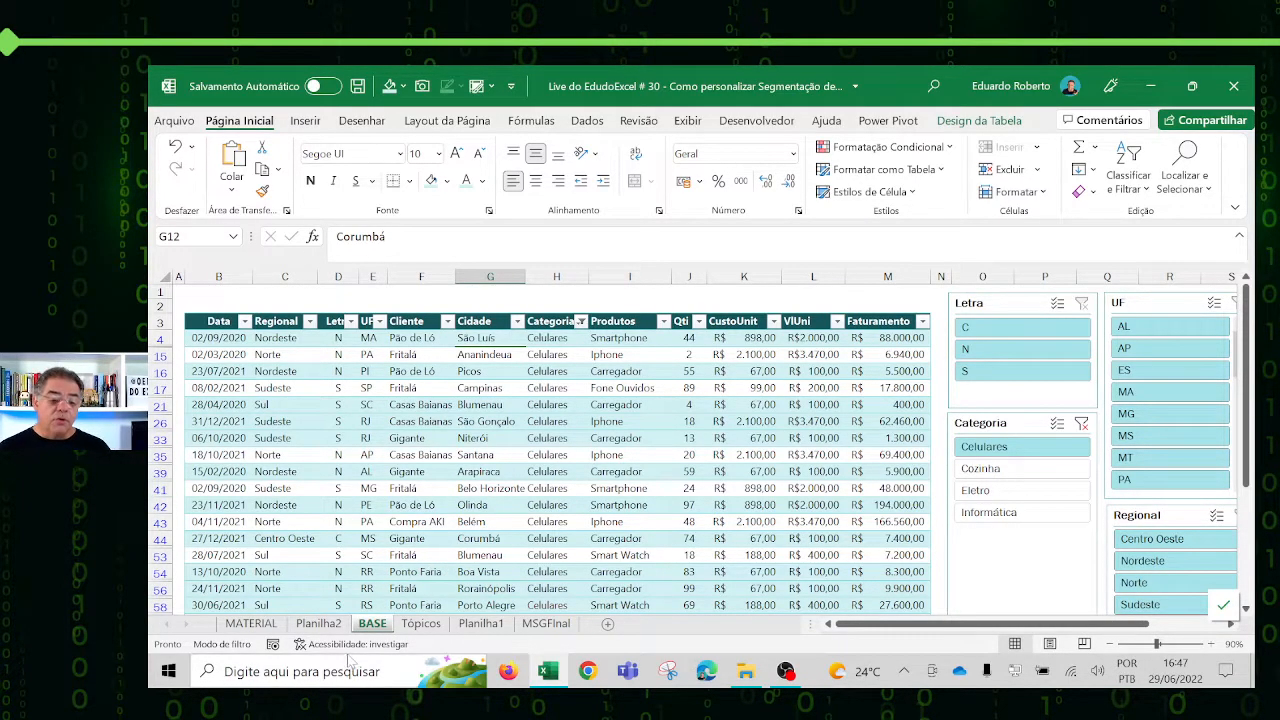
Step: Compare the PivotTable sheet with BASE, and examine the button column count, height and width settings of the table's Categoria slicer
{"action": "left_click", "coordinate": [325, 626]}
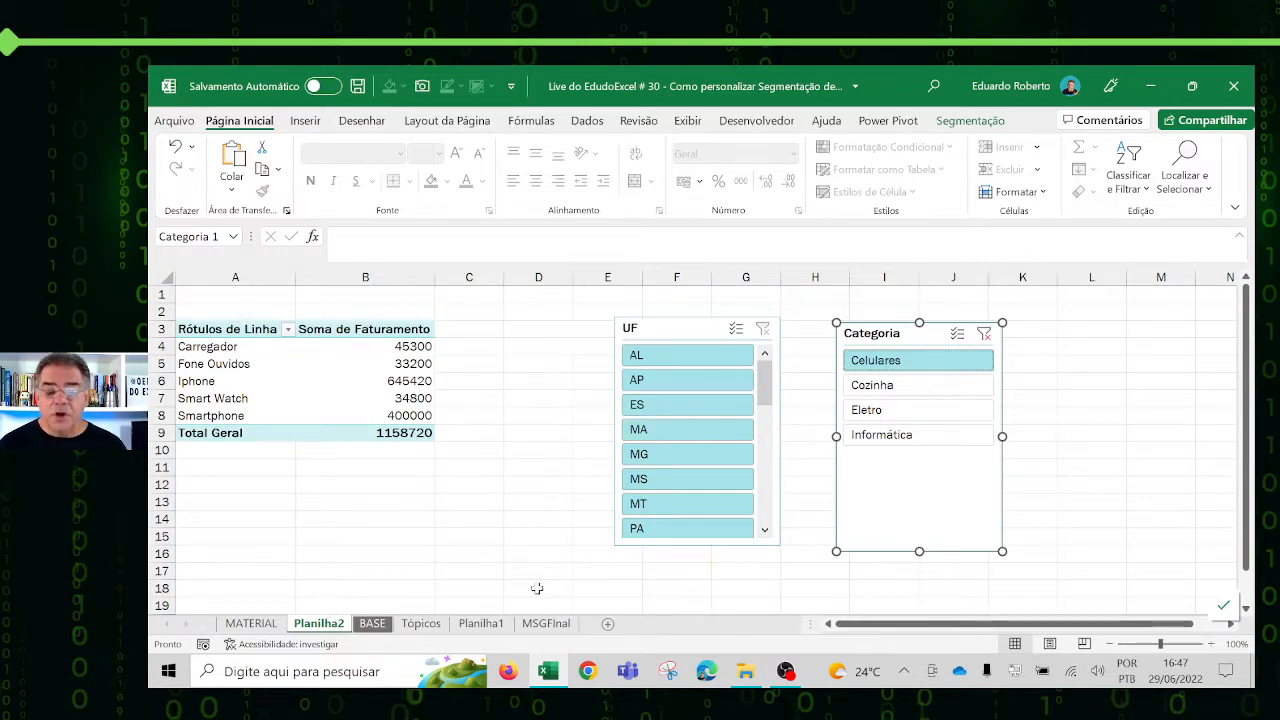
{"action": "left_click", "coordinate": [374, 626]}
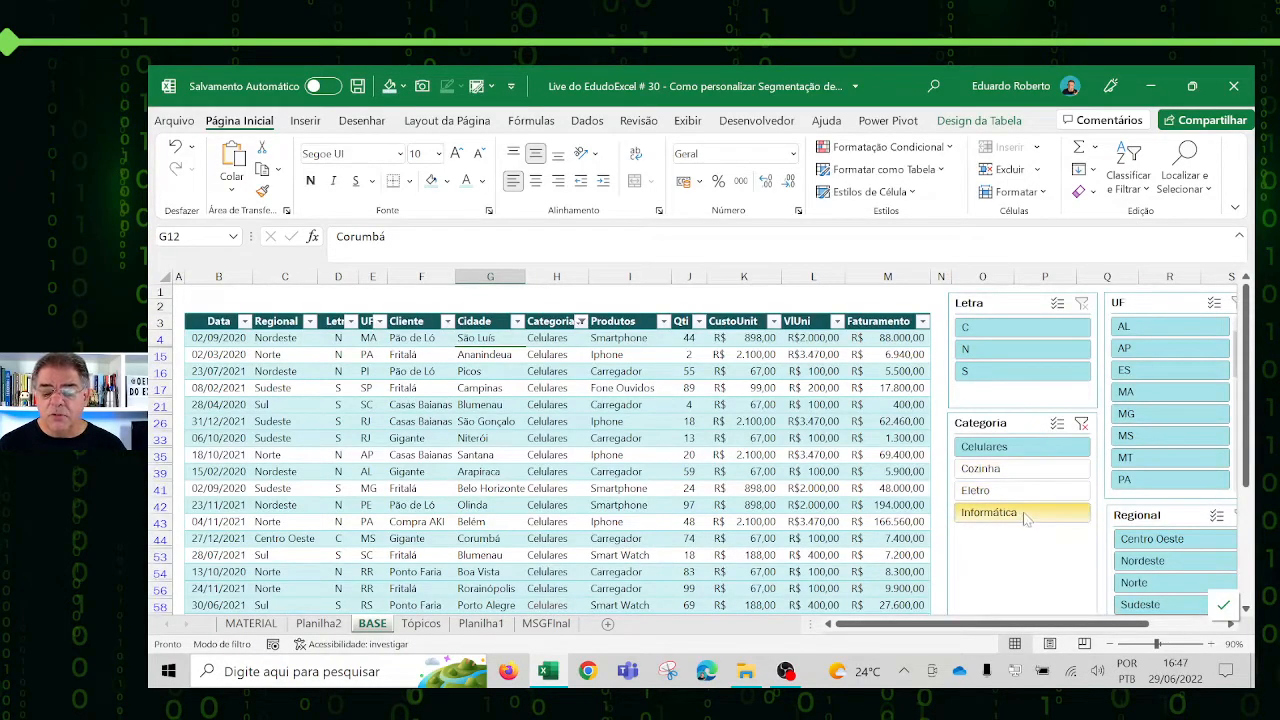
{"action": "left_click", "coordinate": [1038, 420]}
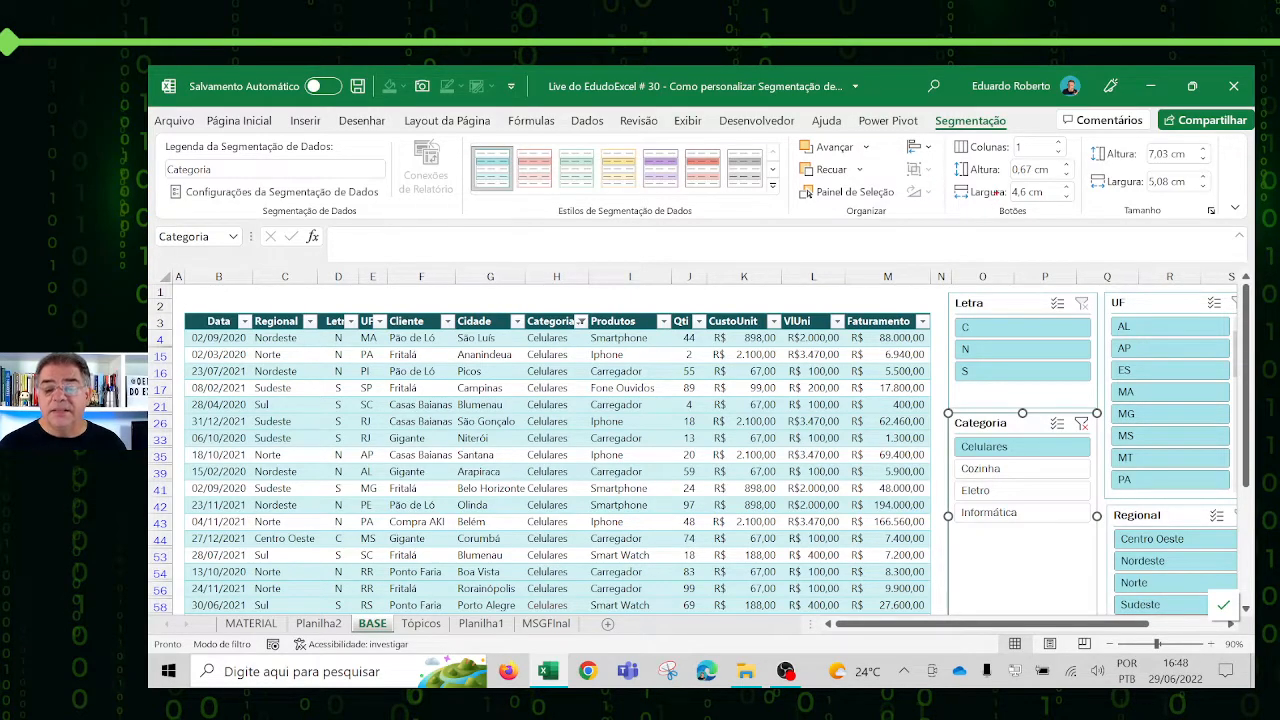
{"action": "left_click_drag", "start_coordinate": [952, 137], "coordinate": [1067, 160]}
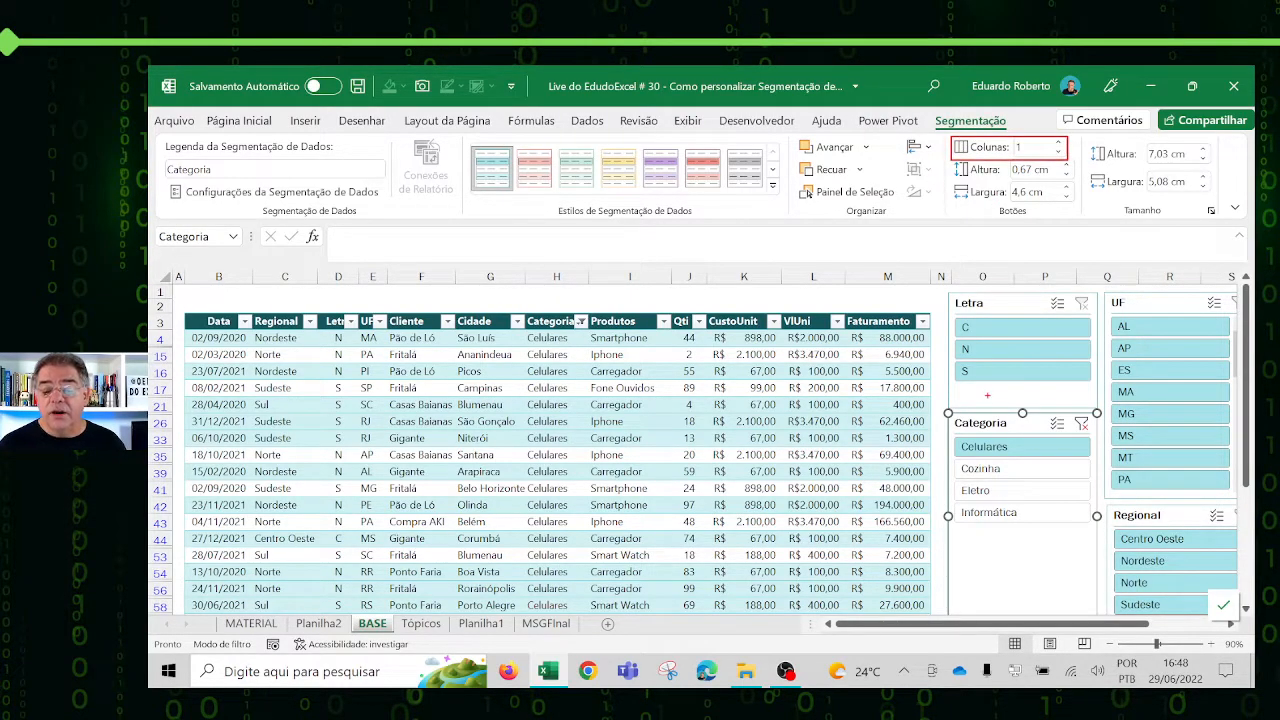
{"action": "left_click_drag", "start_coordinate": [1004, 404], "coordinate": [1005, 334]}
{"action": "mouse_move", "coordinate": [946, 158]}
{"action": "left_mouse_down"}
{"action": "mouse_move", "coordinate": [1088, 192]}
{"action": "mouse_move", "coordinate": [1080, 177]}
{"action": "left_mouse_up"}
{"action": "mouse_move", "coordinate": [948, 180]}
{"action": "left_mouse_down"}
{"action": "mouse_move", "coordinate": [994, 202]}
{"action": "mouse_move", "coordinate": [1091, 203]}
{"action": "left_mouse_up"}
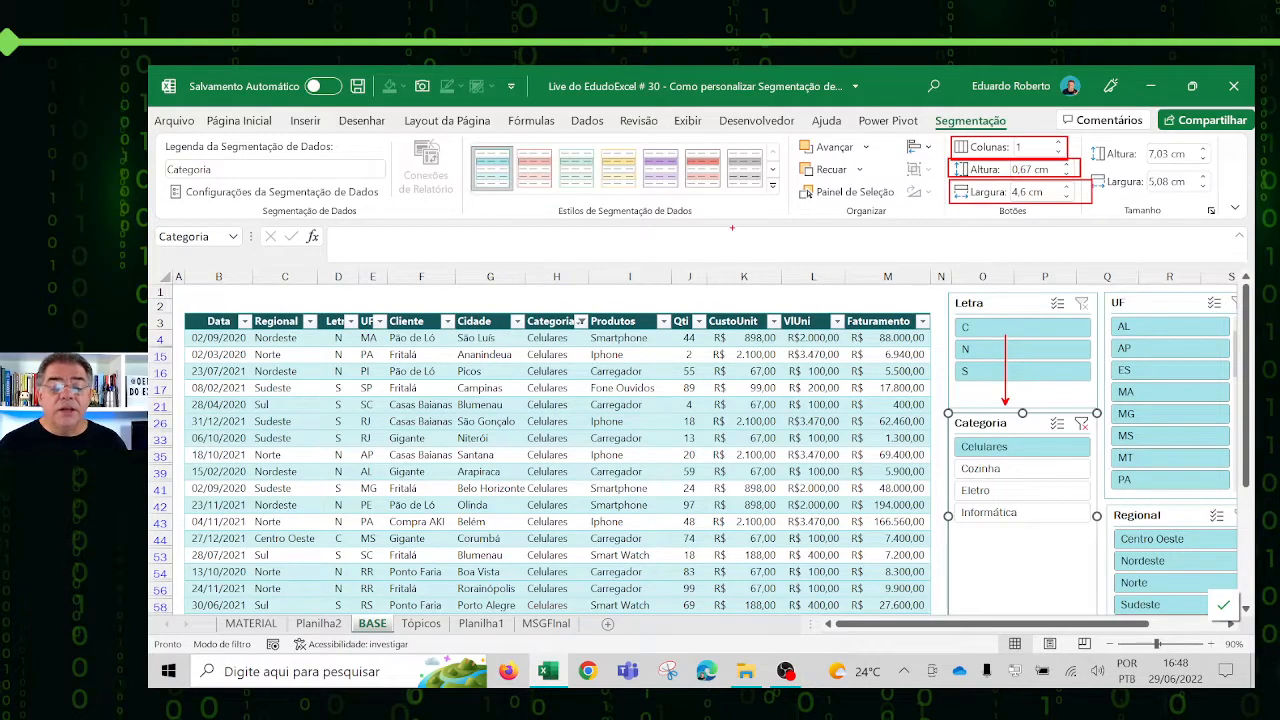
{"action": "key", "text": "Escape"}
Step: Apply the dark yellow style to the table's Categoria slicer and the dark red style to the PivotTable's Categoria slicer on Planilha2
{"action": "left_click", "coordinate": [772, 185]}
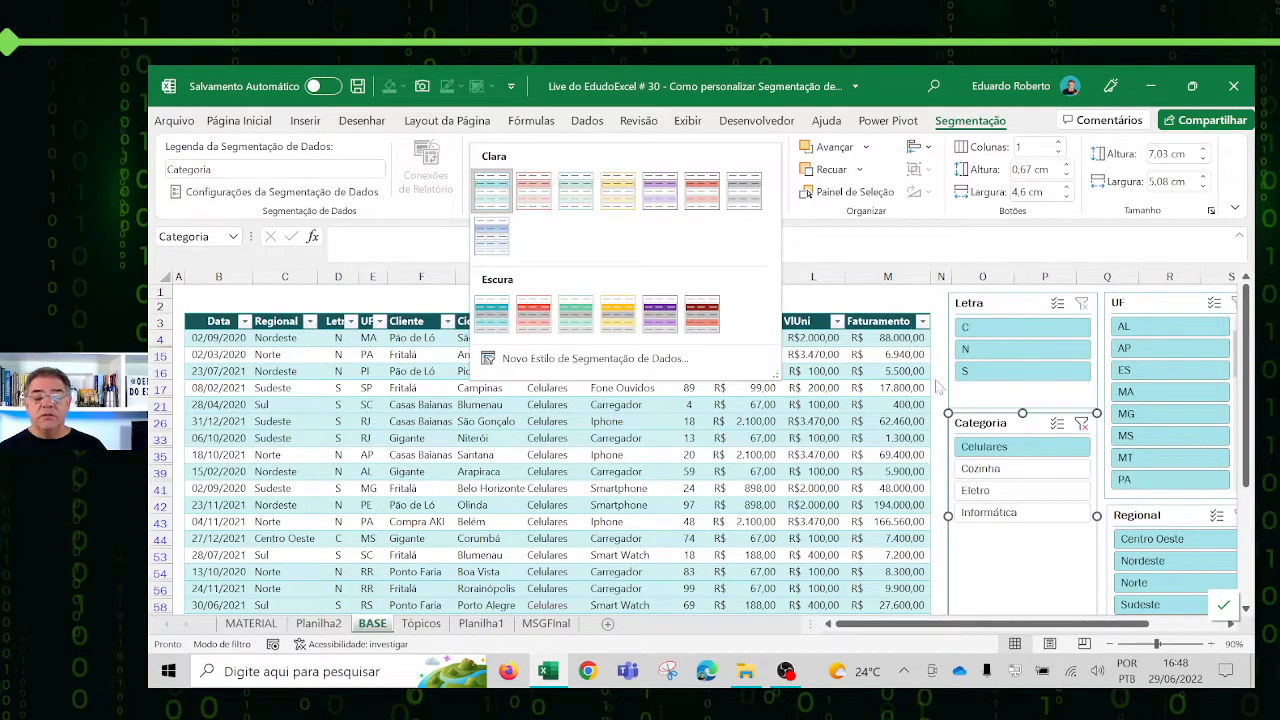
{"action": "left_click", "coordinate": [618, 314]}
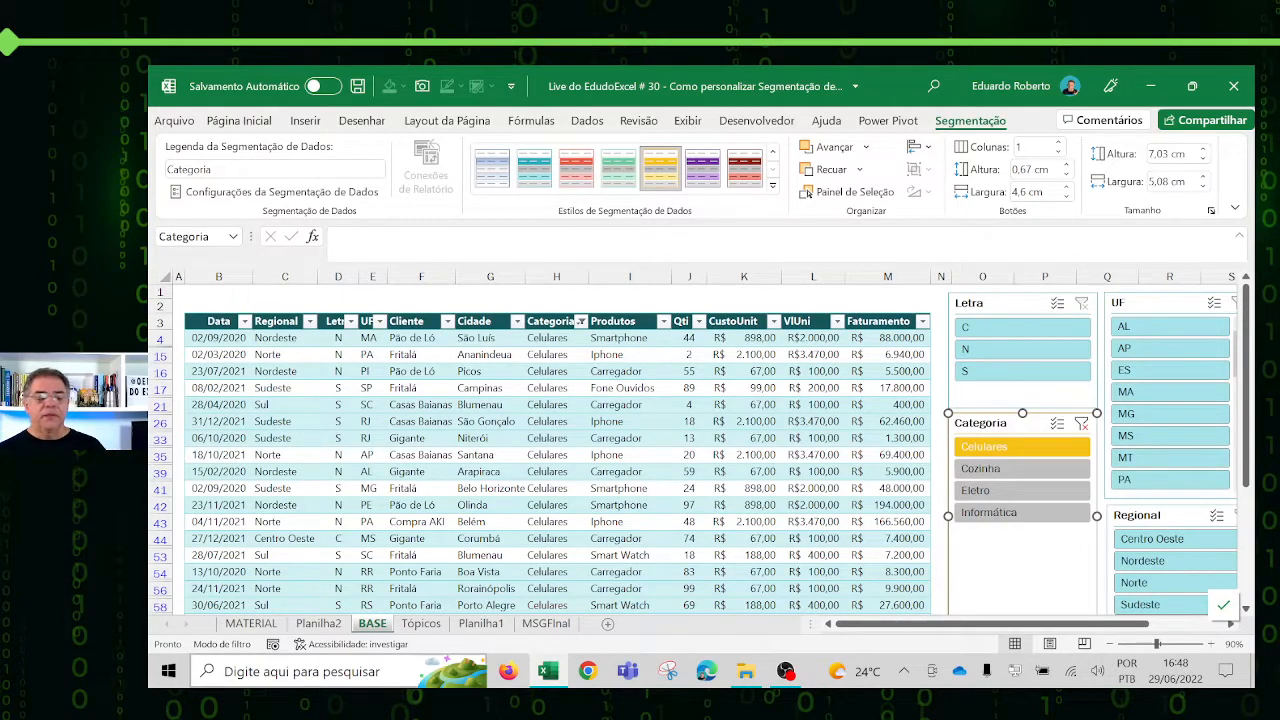
{"action": "left_click", "coordinate": [318, 623]}
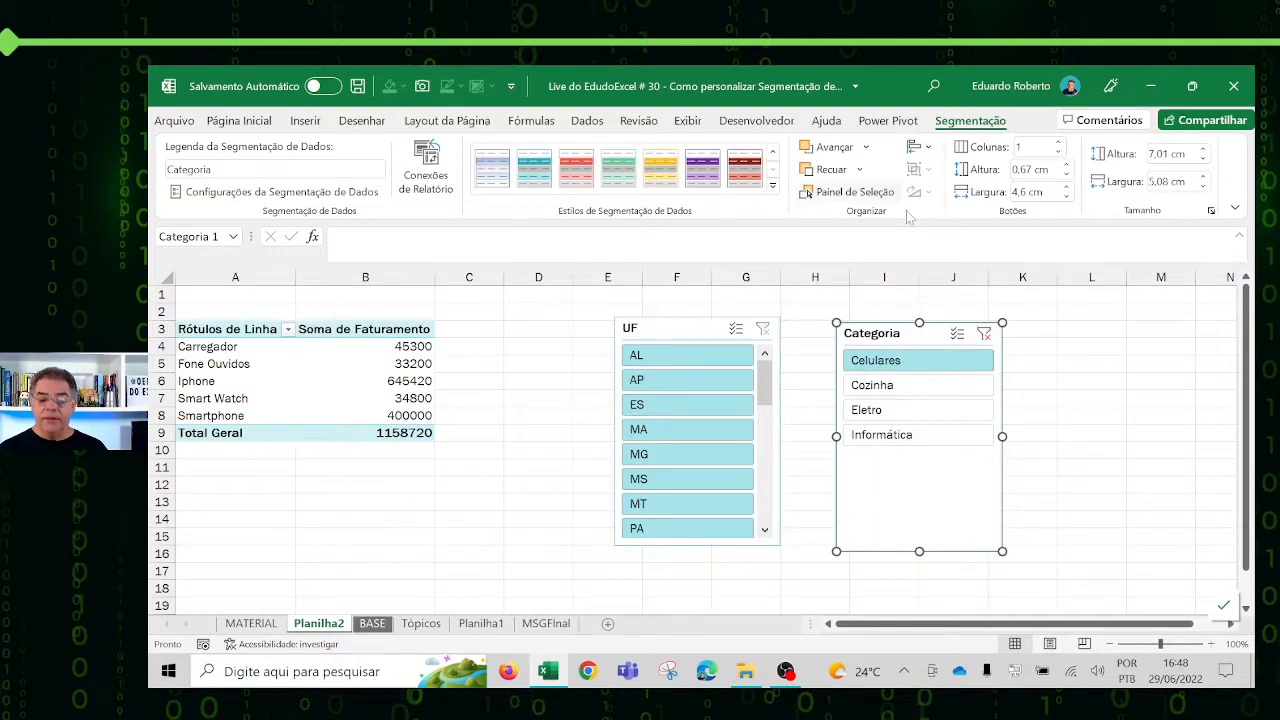
{"action": "left_click", "coordinate": [772, 185]}
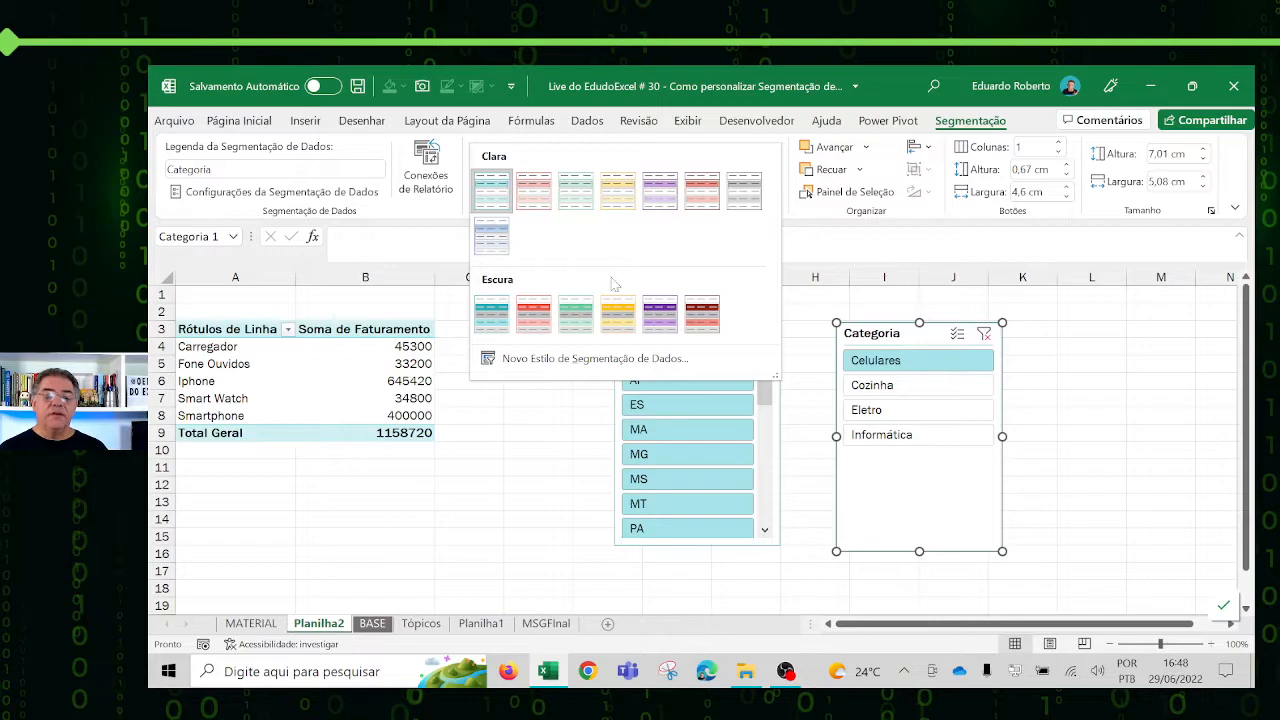
{"action": "left_click", "coordinate": [702, 314]}
{"action": "left_click", "coordinate": [1050, 483]}
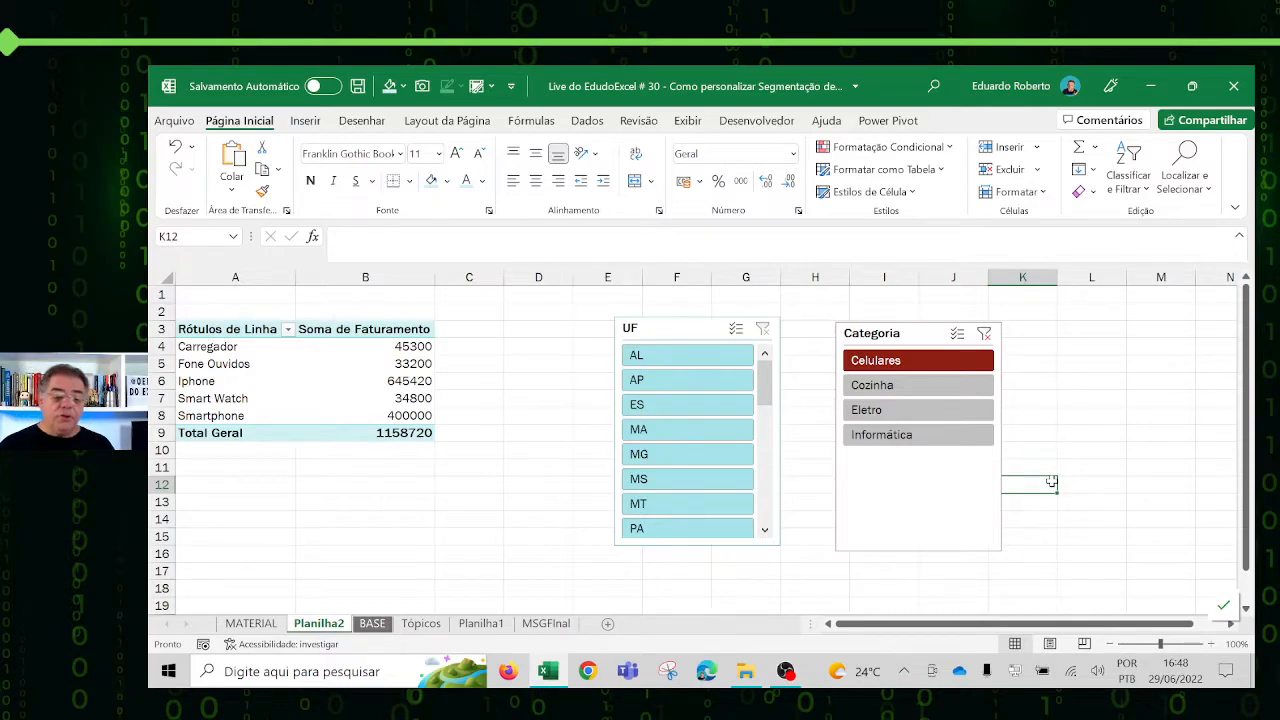
Step: Add topic 3, Como escolher um design, in row 5 of the Tópicos sheet and mark it with an x
{"action": "left_click", "coordinate": [421, 623]}
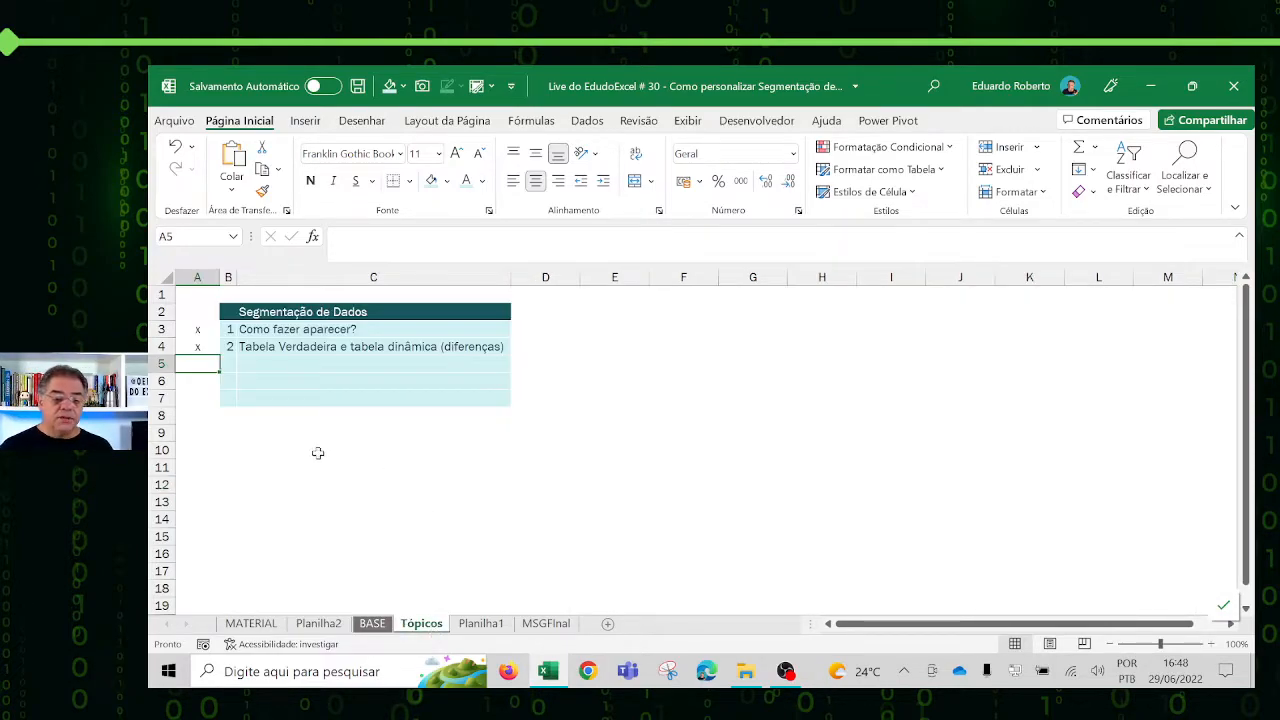
{"action": "type", "text": "3"}
{"action": "key", "text": "Return"}
{"action": "key", "text": "Up"}
{"action": "type", "text": "x"}
{"action": "key", "text": "Tab"}
{"action": "key", "text": "Tab"}
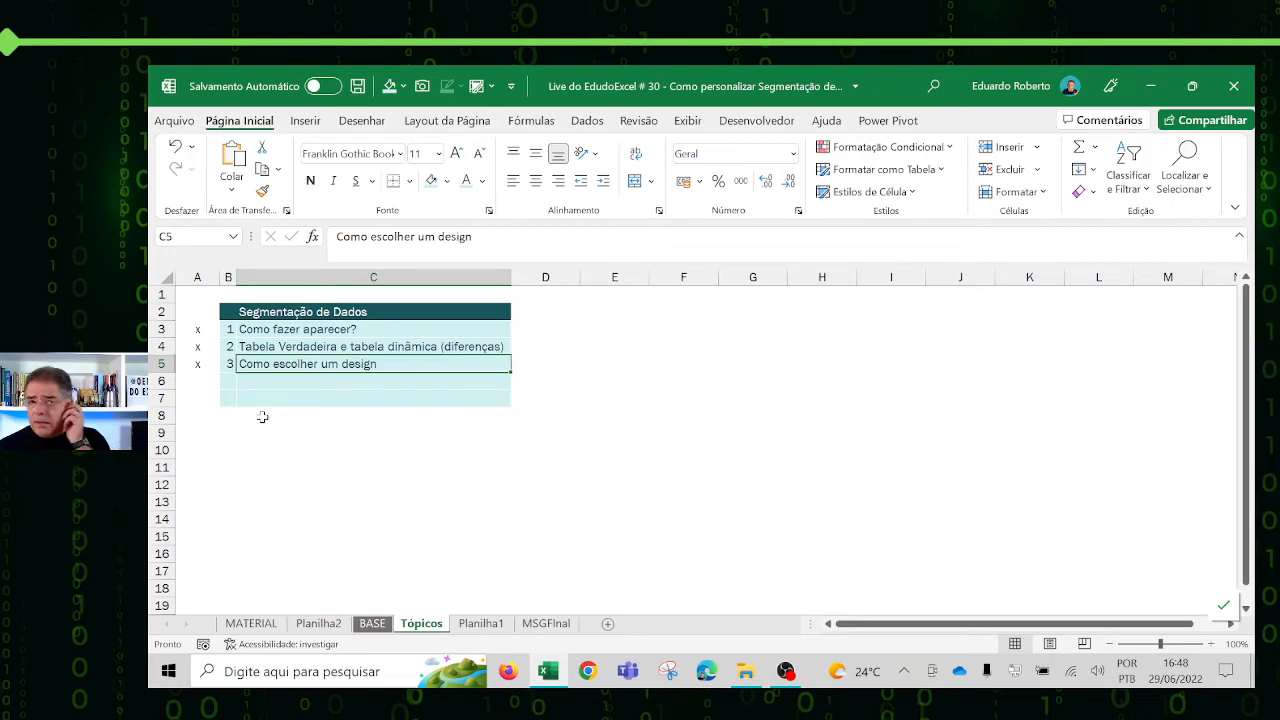
Step: Review the style gallery for the PivotTable's Categoria slicer on Planilha2, and change its header caption to the presenter's nickname
{"action": "left_click", "coordinate": [318, 623]}
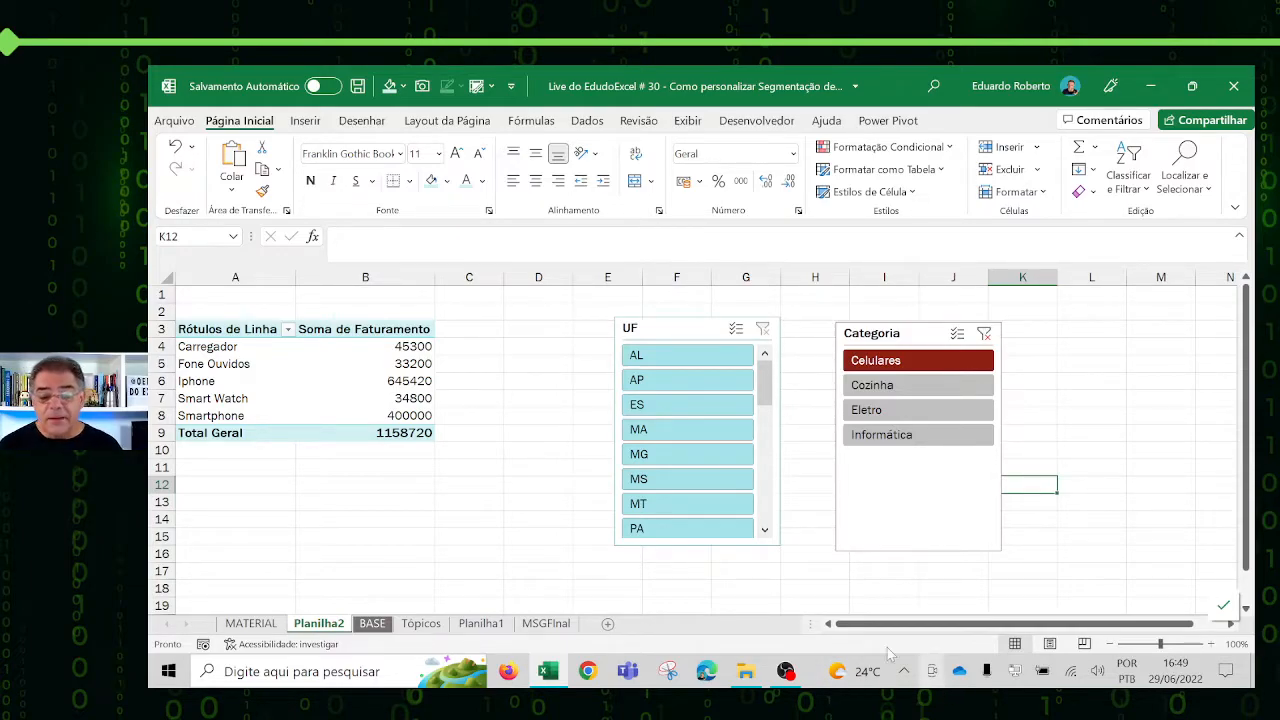
{"action": "left_click", "coordinate": [905, 540]}
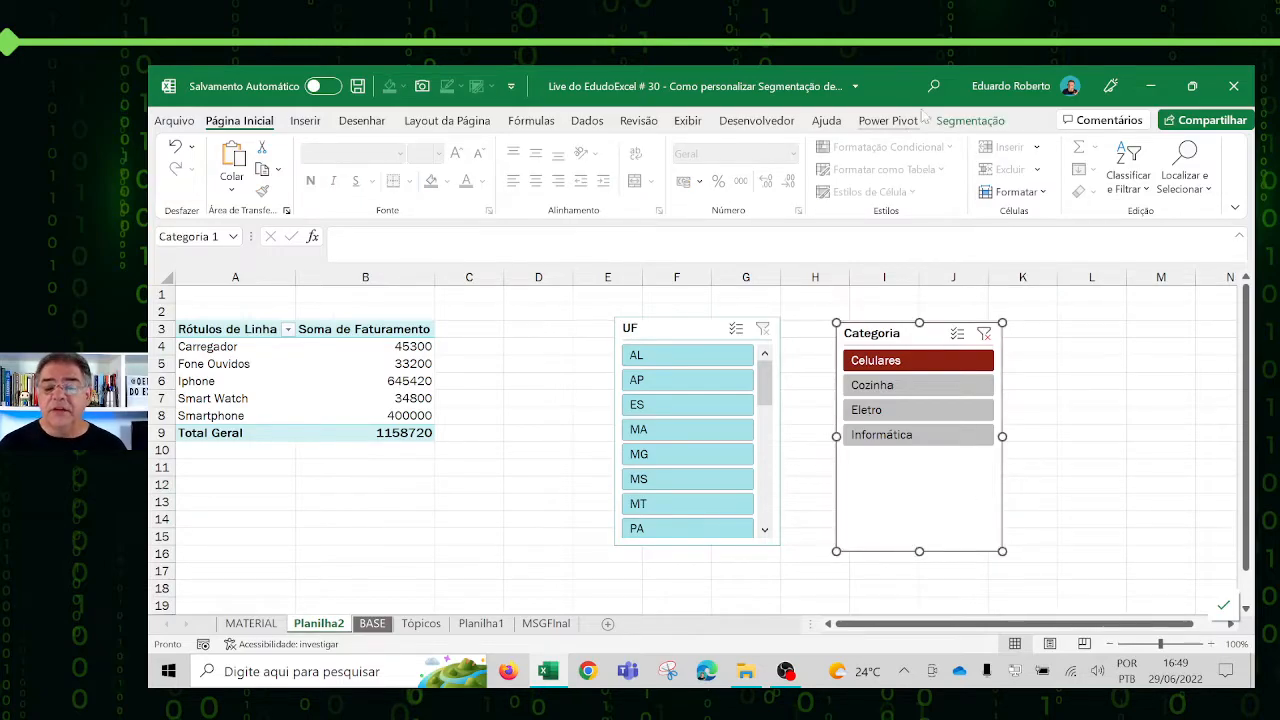
{"action": "left_click", "coordinate": [970, 120]}
{"action": "left_click", "coordinate": [773, 186]}
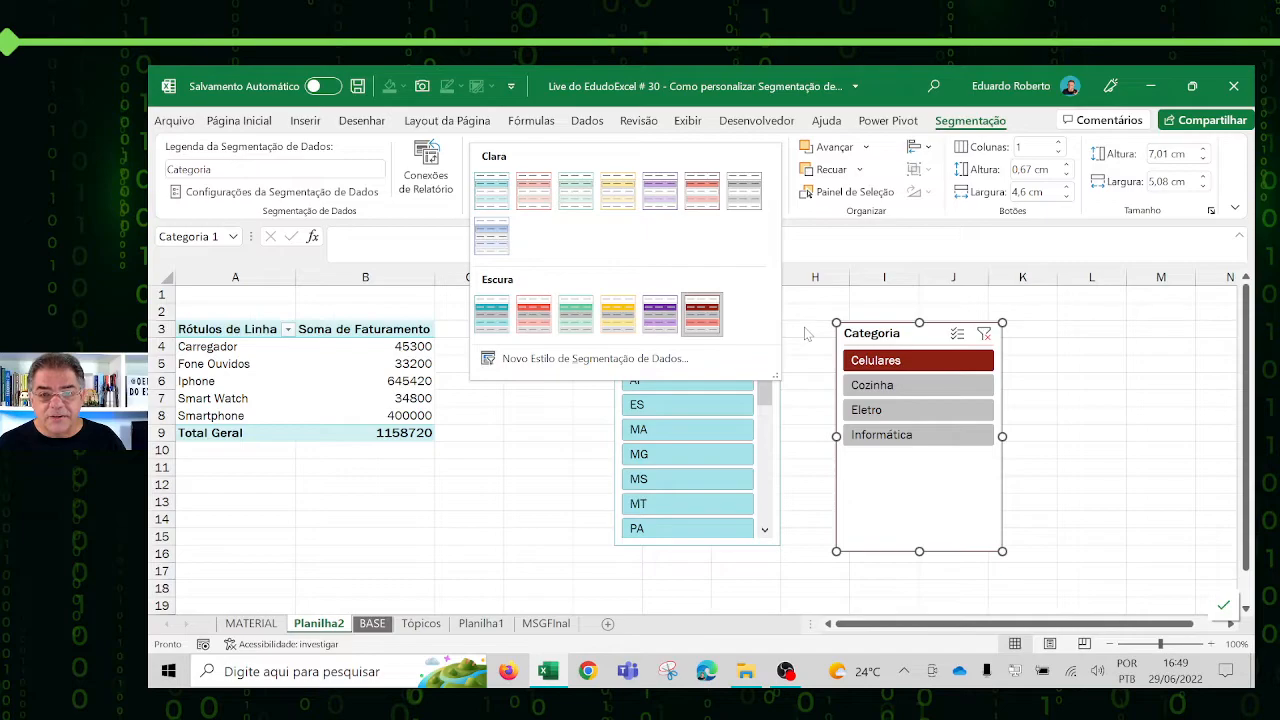
{"action": "left_click", "coordinate": [1131, 493]}
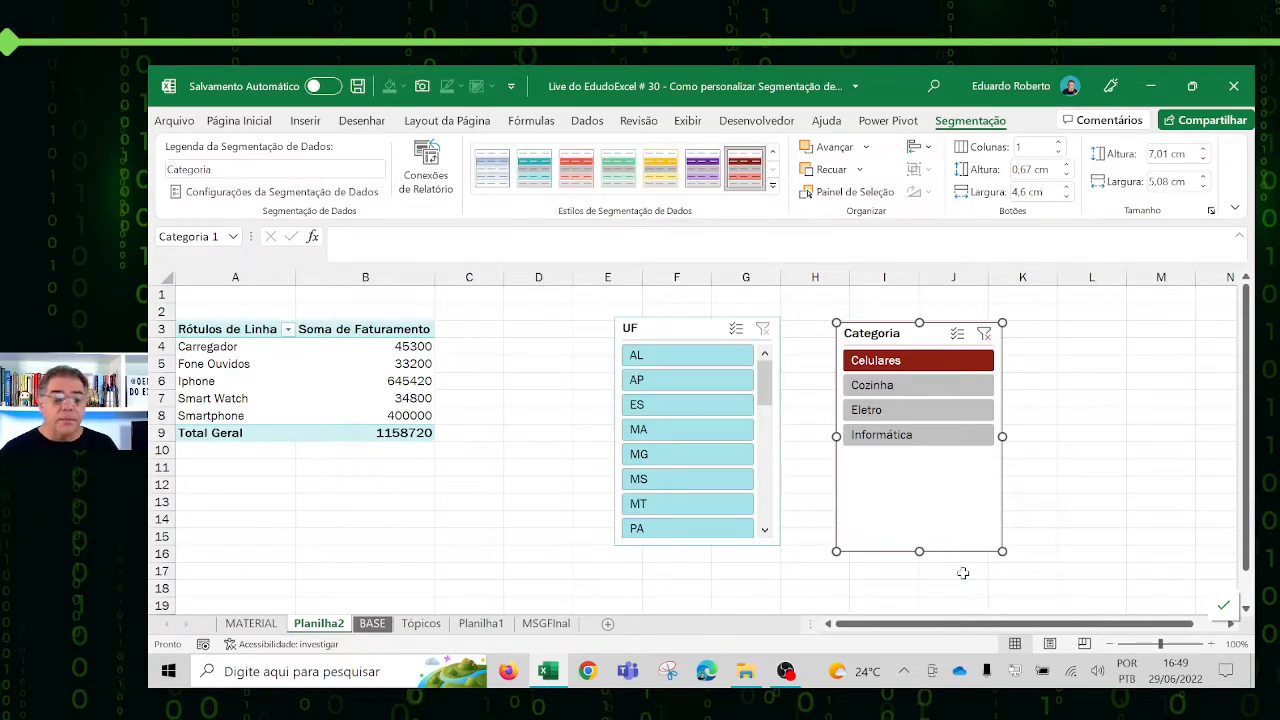
{"action": "left_click", "coordinate": [281, 196]}
{"action": "left_click_drag", "start_coordinate": [829, 300], "coordinate": [601, 275]}
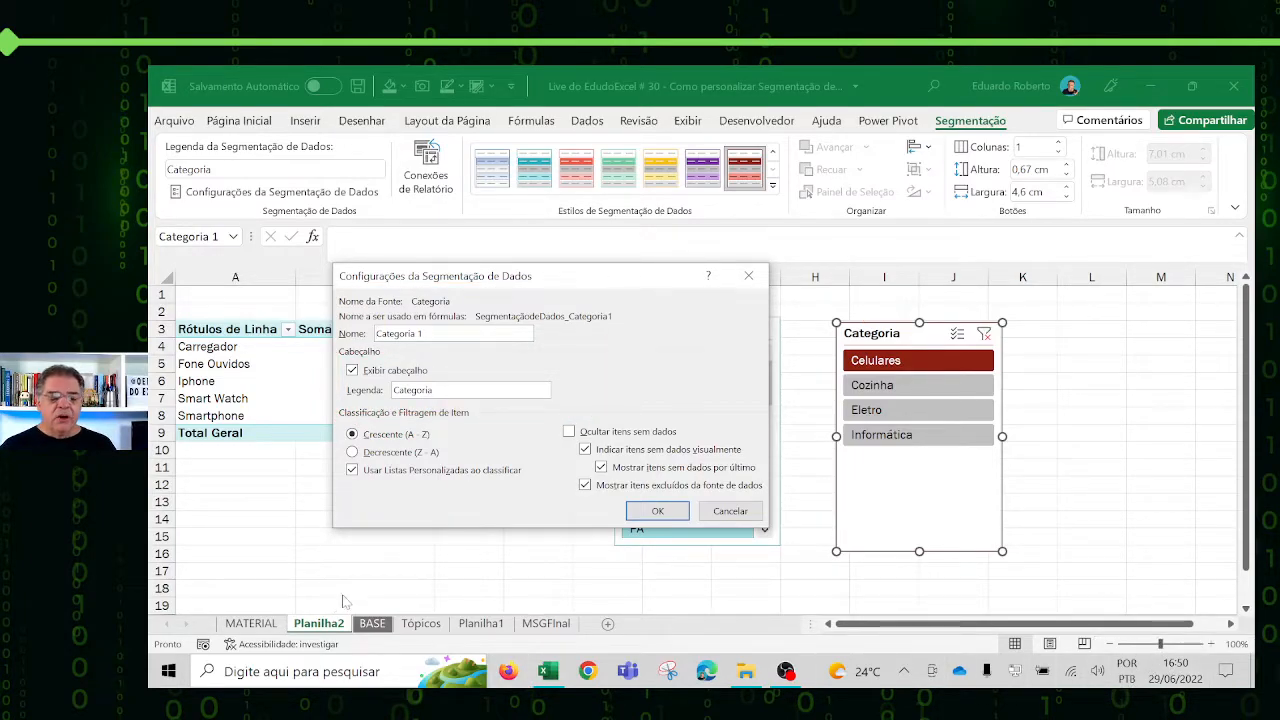
{"action": "double_click", "coordinate": [425, 390]}
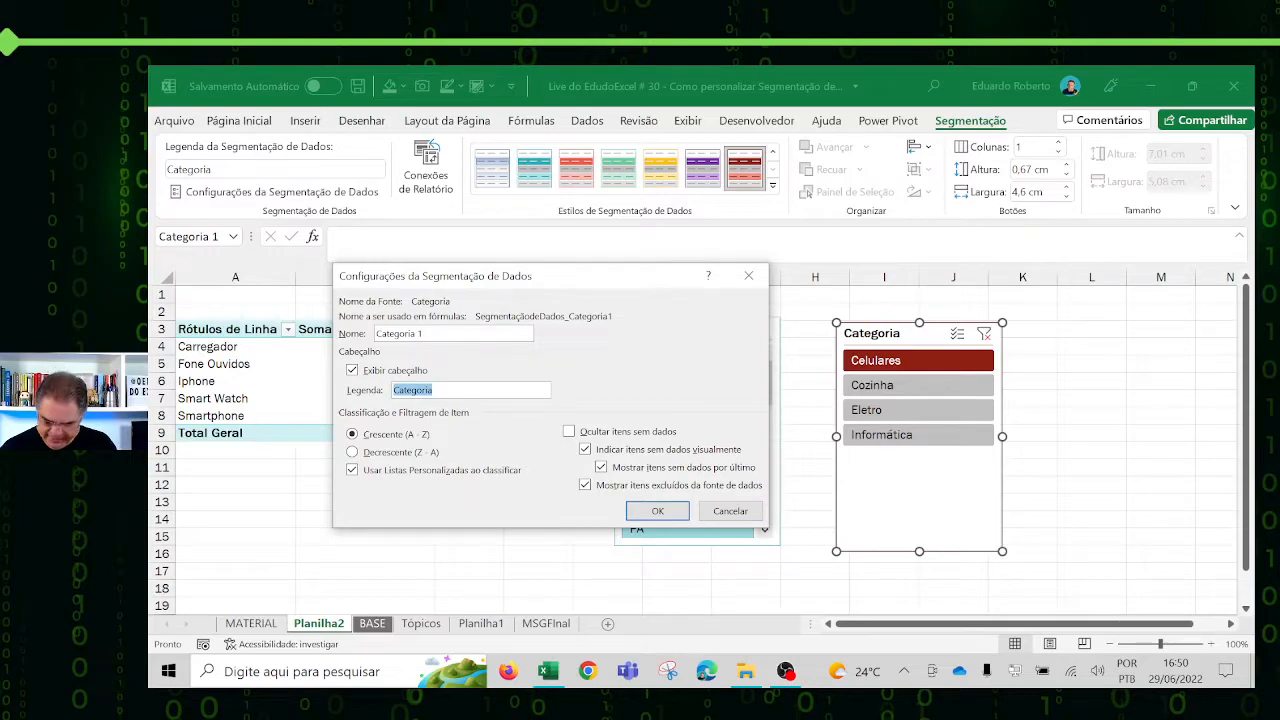
{"action": "type", "text": "Edu"}
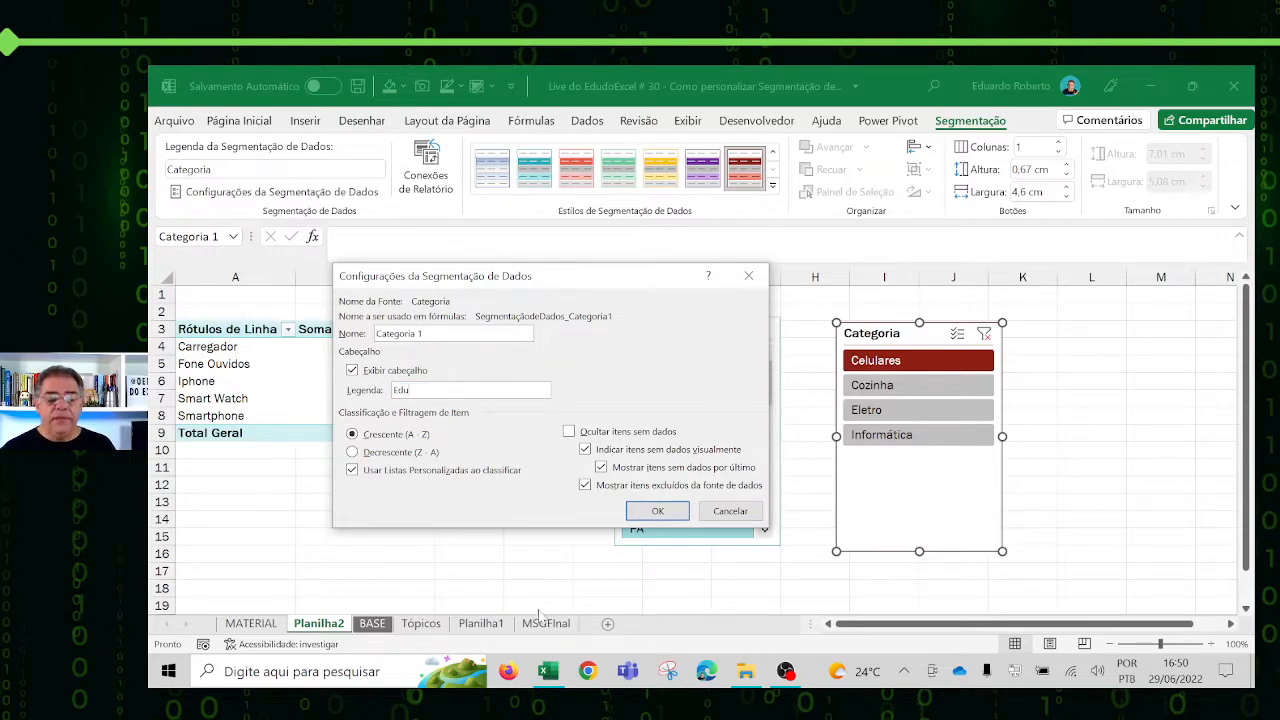
{"action": "left_click", "coordinate": [657, 511]}
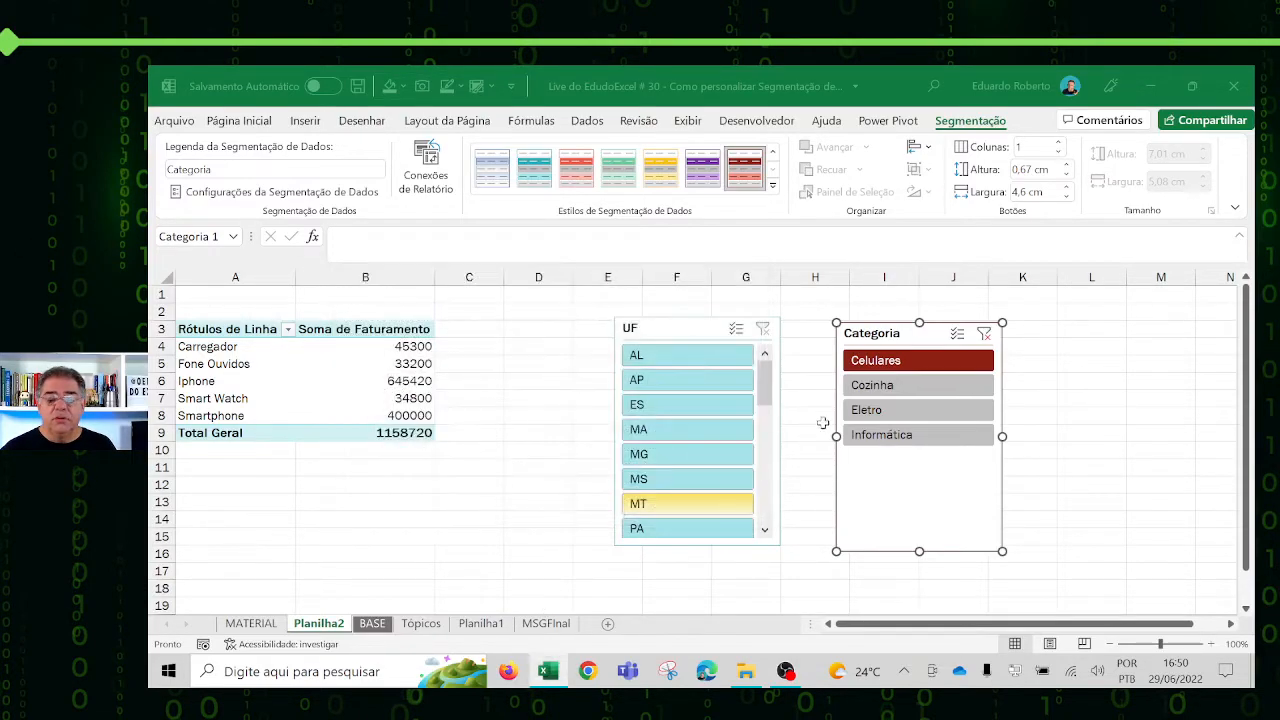
Step: Sort the PivotTable's Categoria slicer items in descending order (Z - A), and review its settings again
{"action": "left_click", "coordinate": [265, 192]}
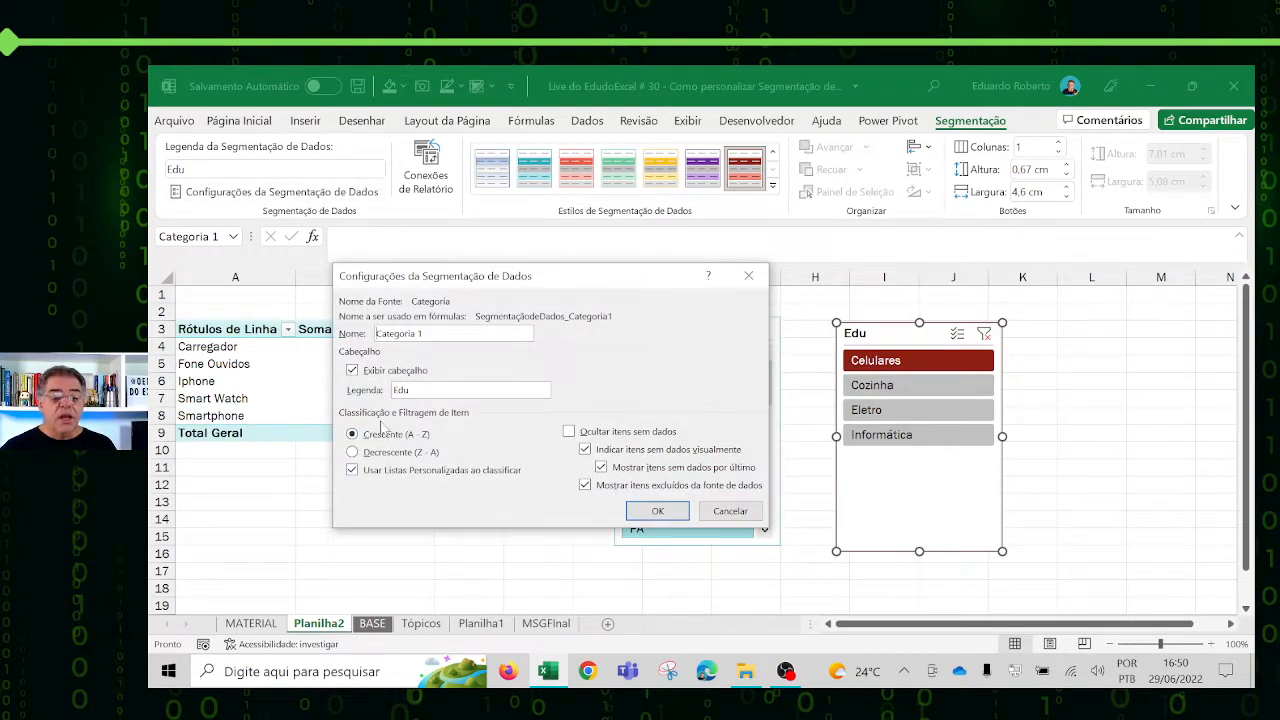
{"action": "left_click", "coordinate": [385, 452]}
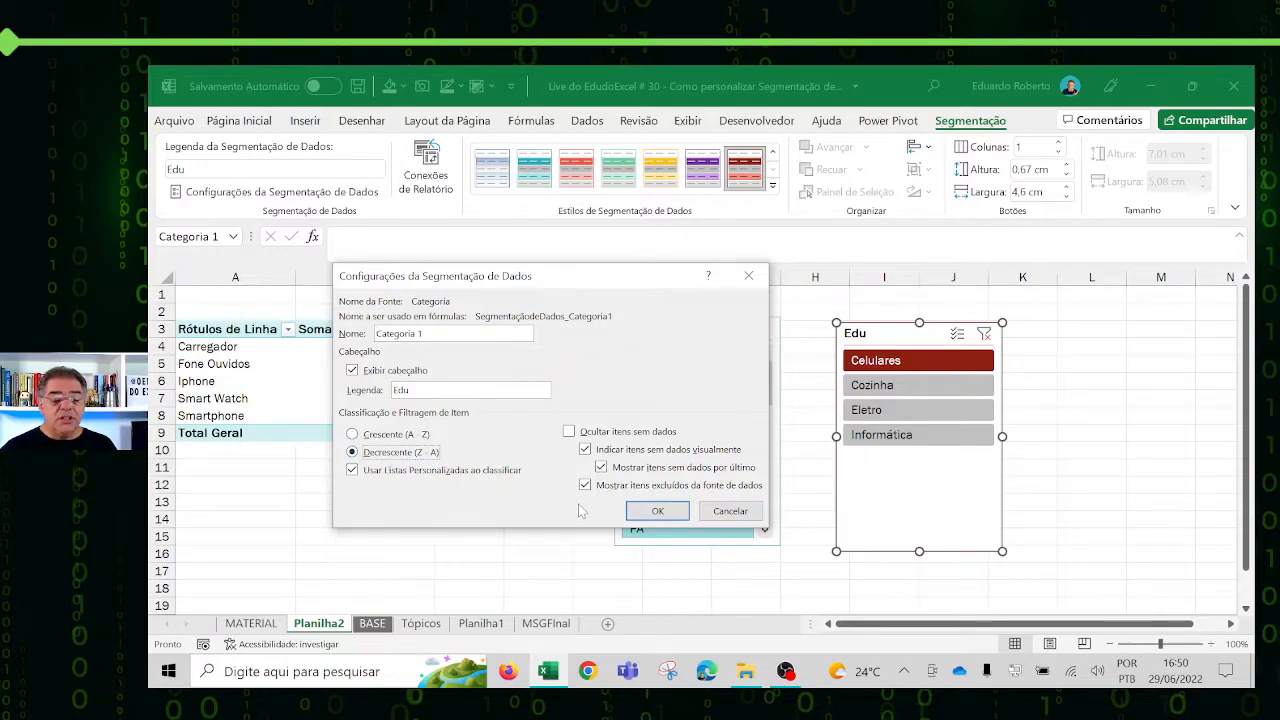
{"action": "left_click", "coordinate": [641, 514]}
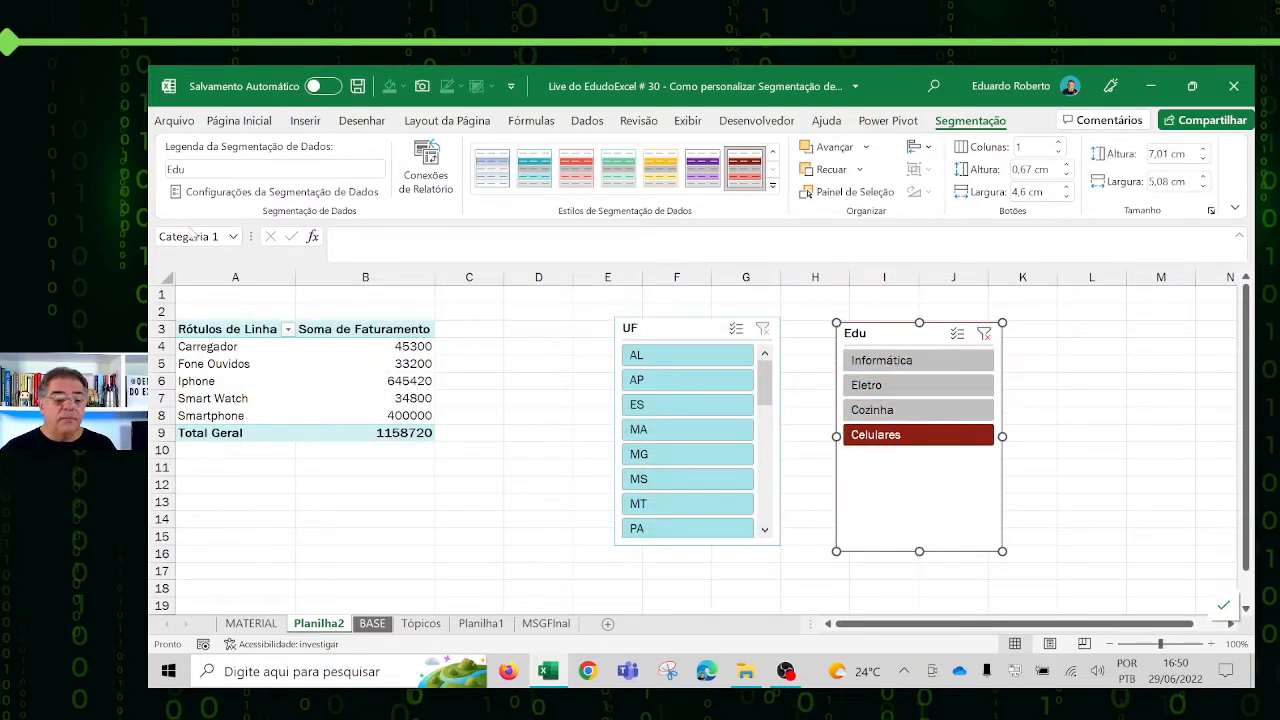
{"action": "left_click", "coordinate": [270, 192]}
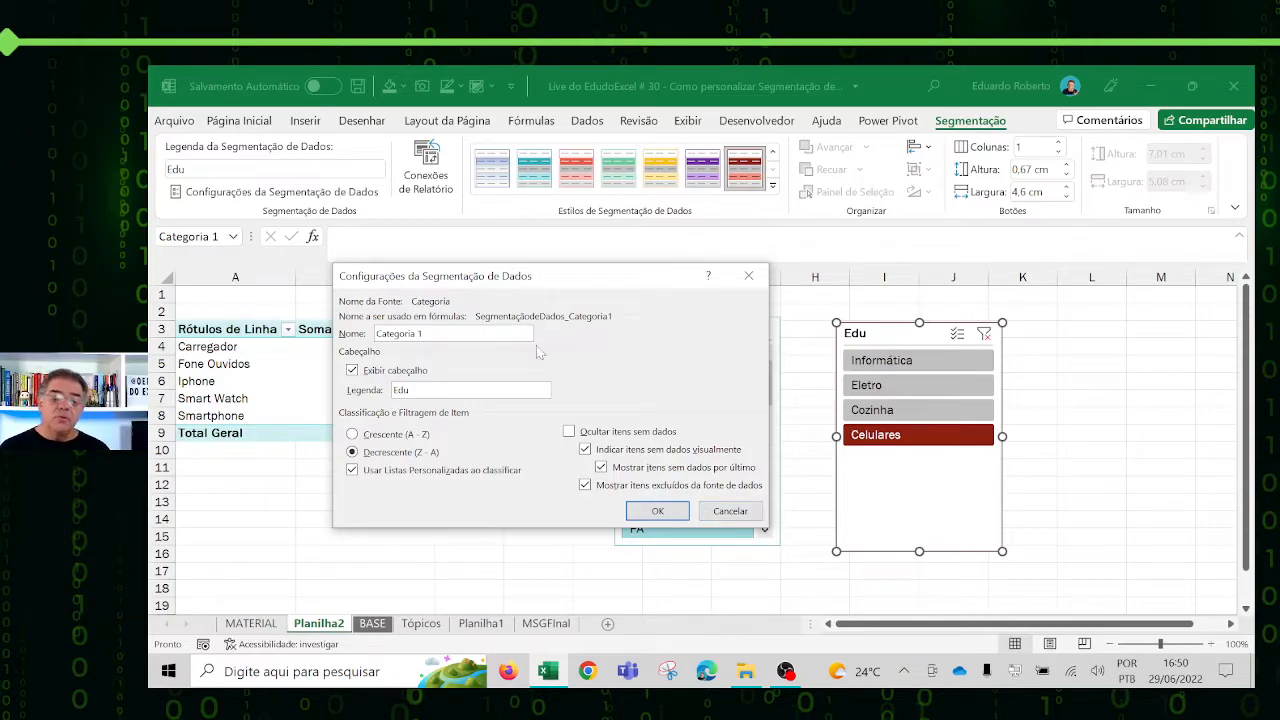
{"action": "left_click", "coordinate": [730, 511]}
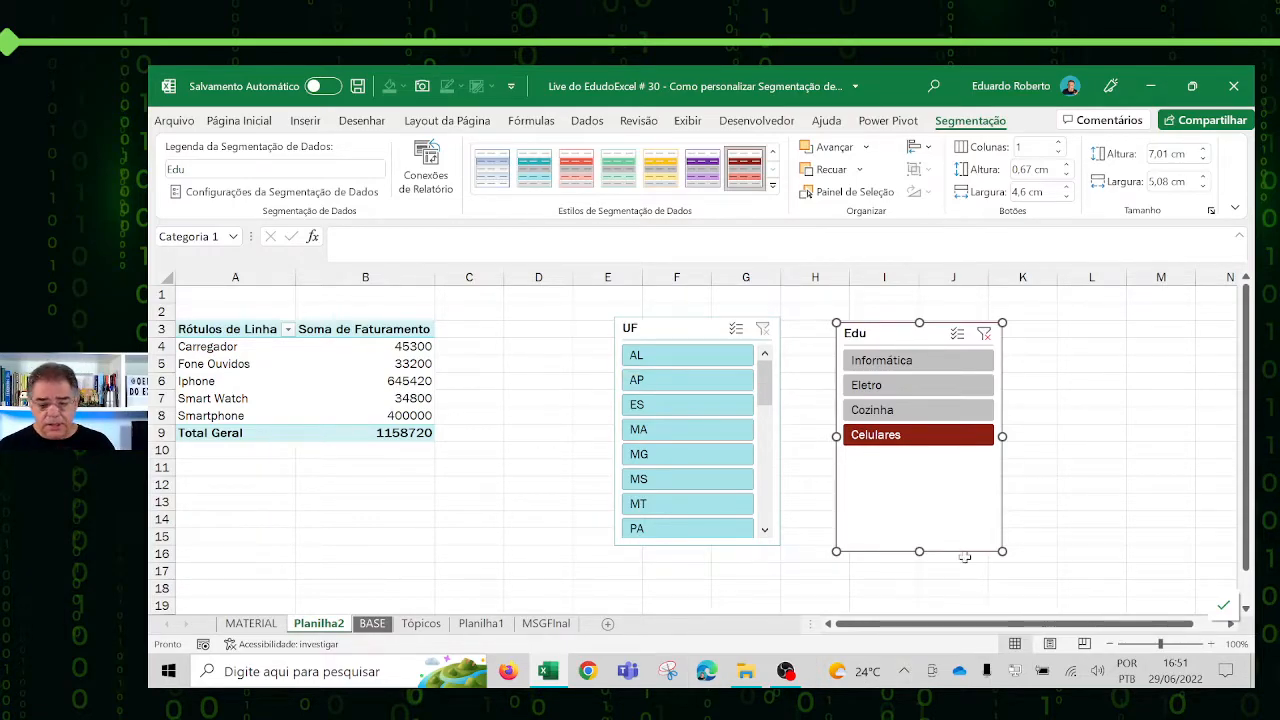
Step: Delete both the UF slicer and the renamed Categoria slicer from the PivotTable sheet
{"action": "left_click_drag", "start_coordinate": [964, 556], "coordinate": [510, 561]}
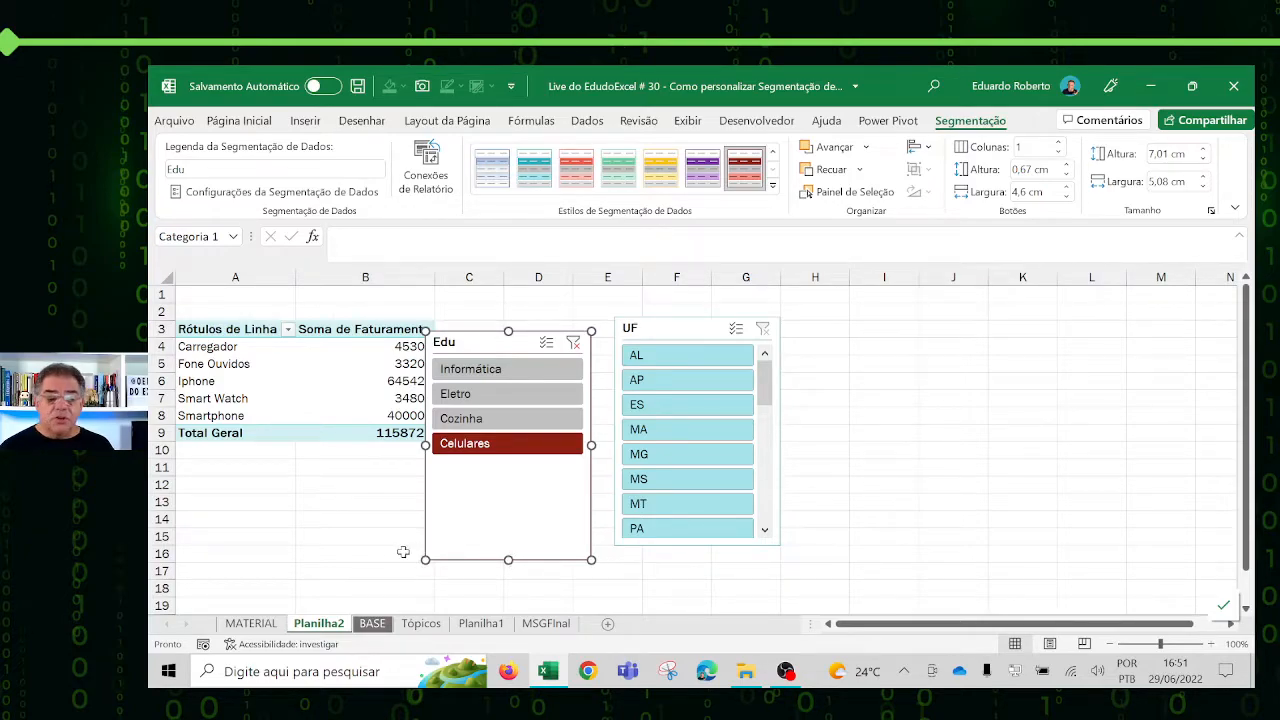
{"action": "left_click", "coordinate": [404, 366]}
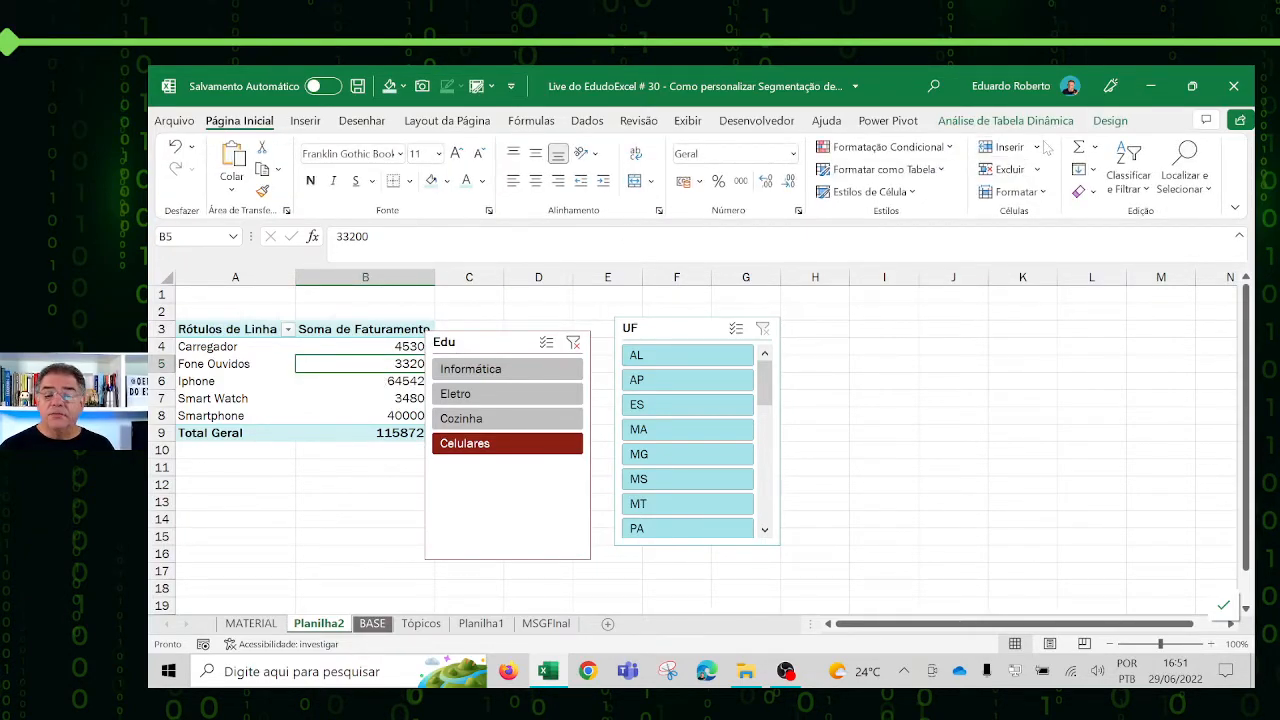
{"action": "left_click", "coordinate": [1006, 120]}
{"action": "left_click", "coordinate": [665, 322]}
{"action": "key", "text": "Delete"}
{"action": "left_click", "coordinate": [489, 341]}
{"action": "key", "text": "Delete"}
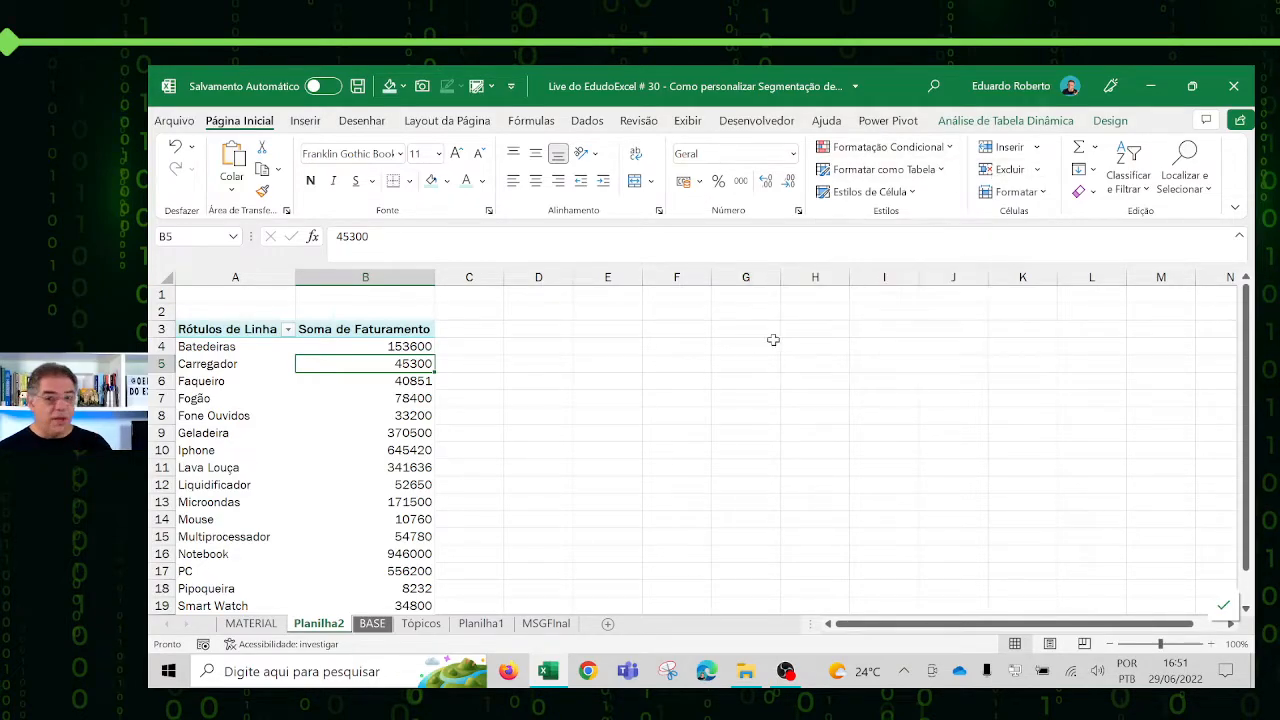
Step: Insert a Regional slicer for the PivotTable and reposition it on the empty area of Planilha2
{"action": "left_click", "coordinate": [980, 124]}
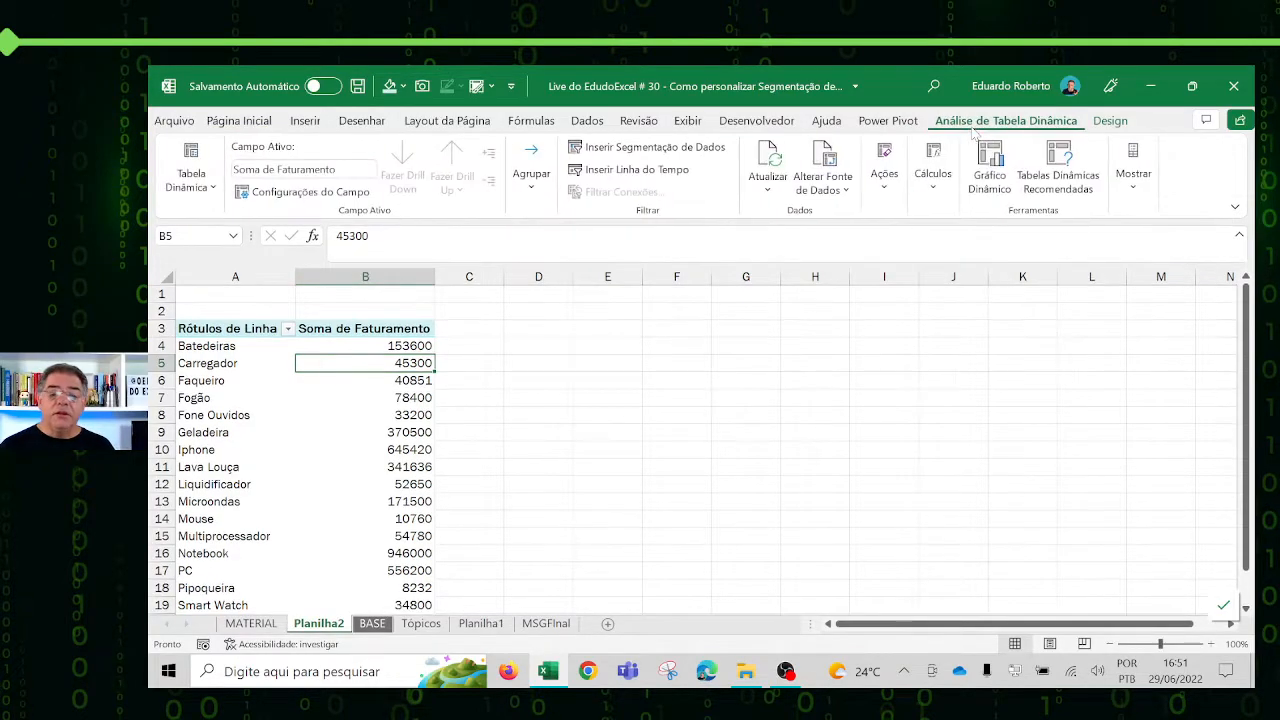
{"action": "left_click", "coordinate": [640, 147]}
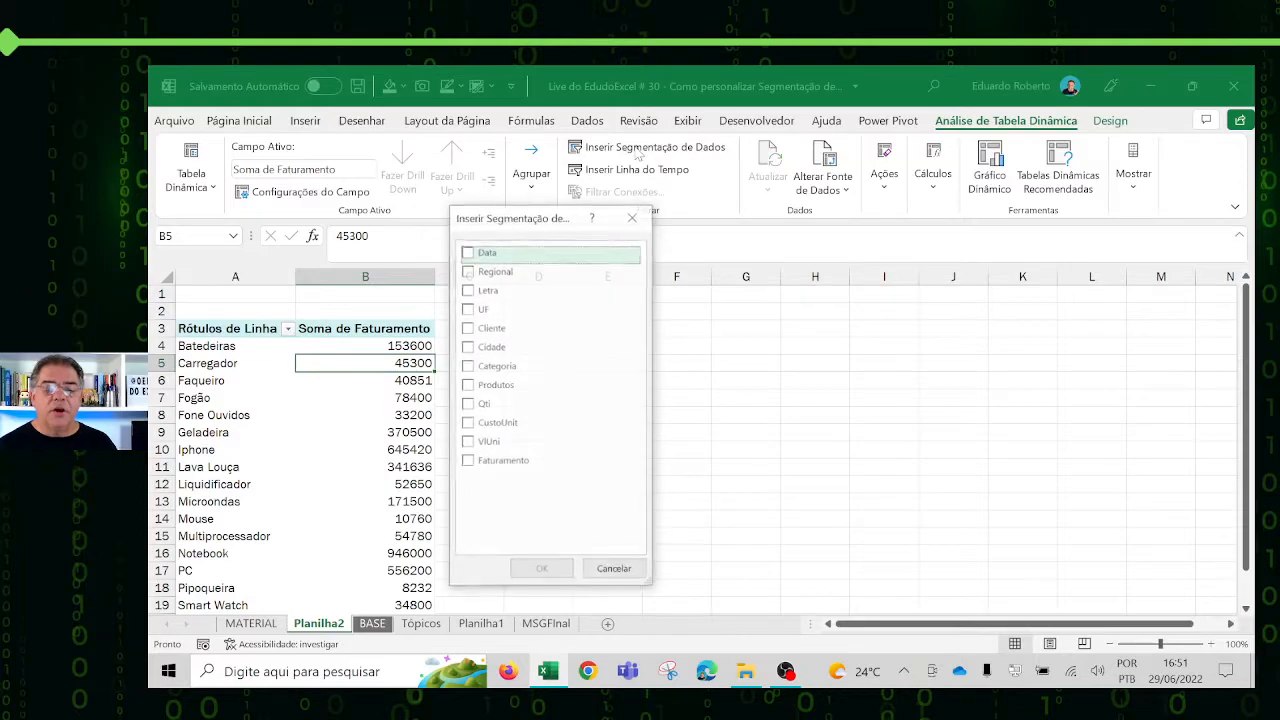
{"action": "left_click", "coordinate": [476, 272]}
{"action": "left_click", "coordinate": [541, 569]}
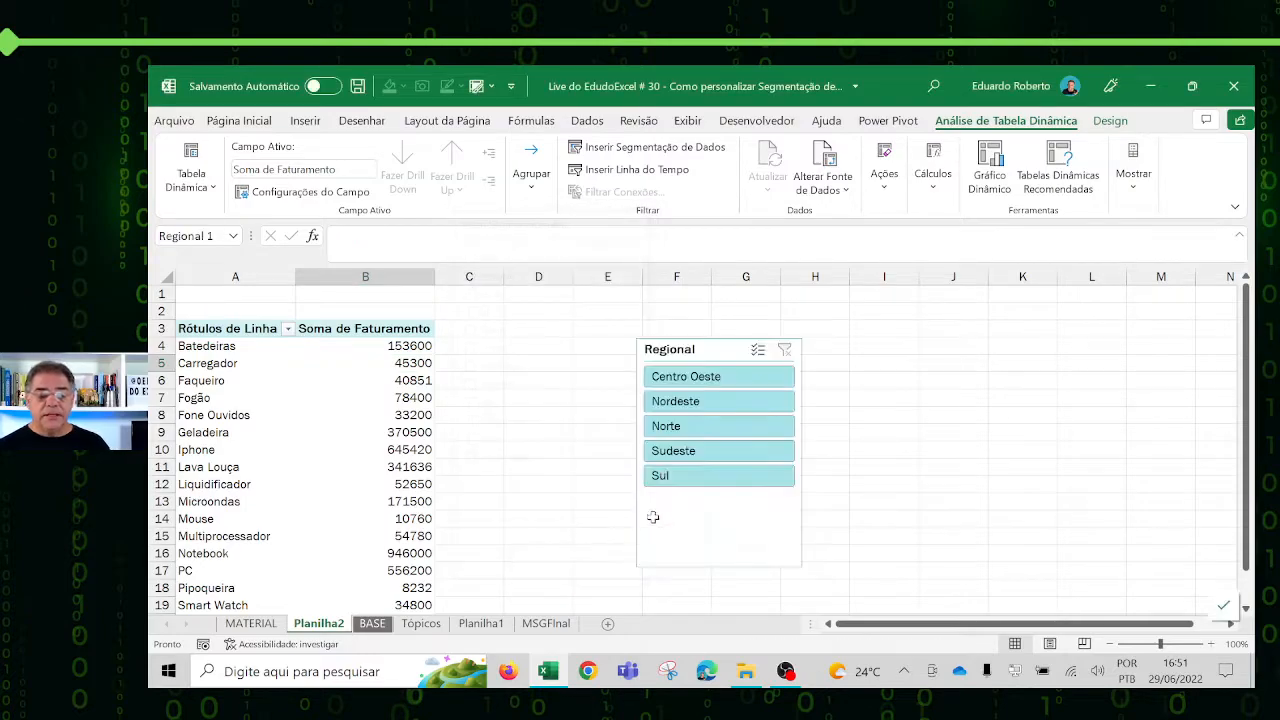
{"action": "left_click_drag", "start_coordinate": [735, 552], "coordinate": [782, 538]}
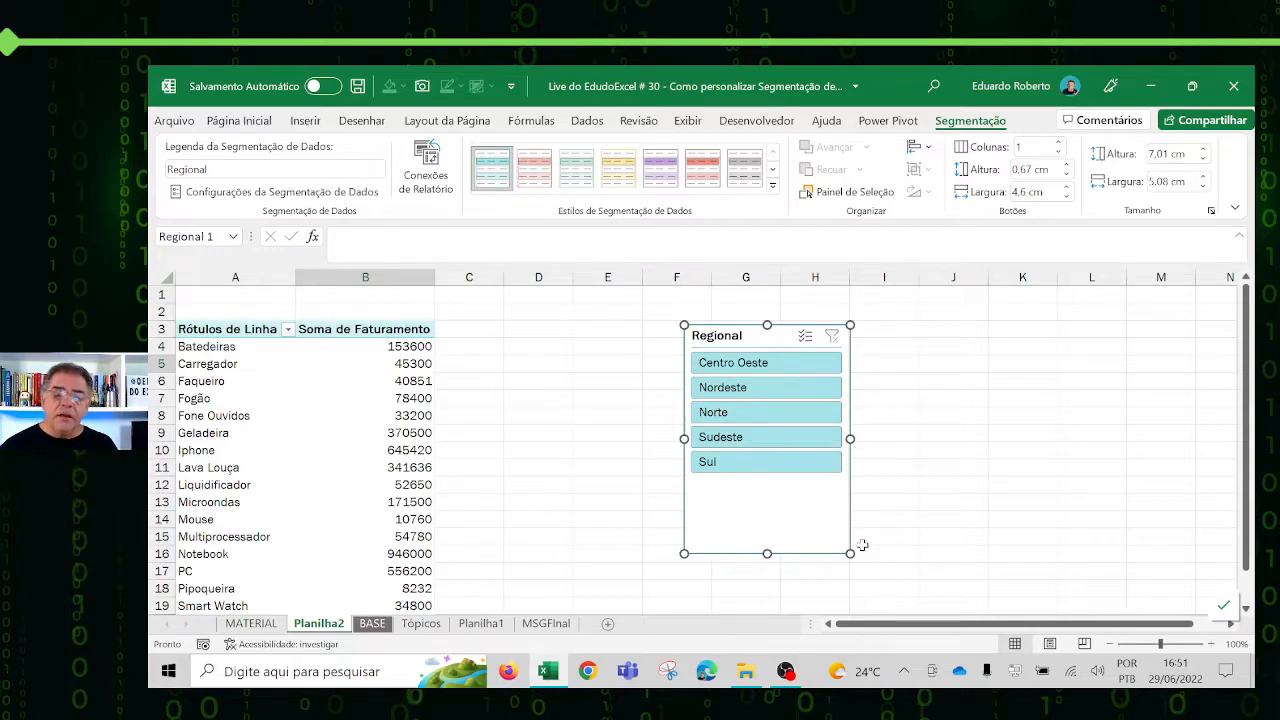
Step: Filter the Regional slicer to Sudeste, clear that filter, and move the slicer close beside the PivotTable
{"action": "left_click", "coordinate": [729, 444]}
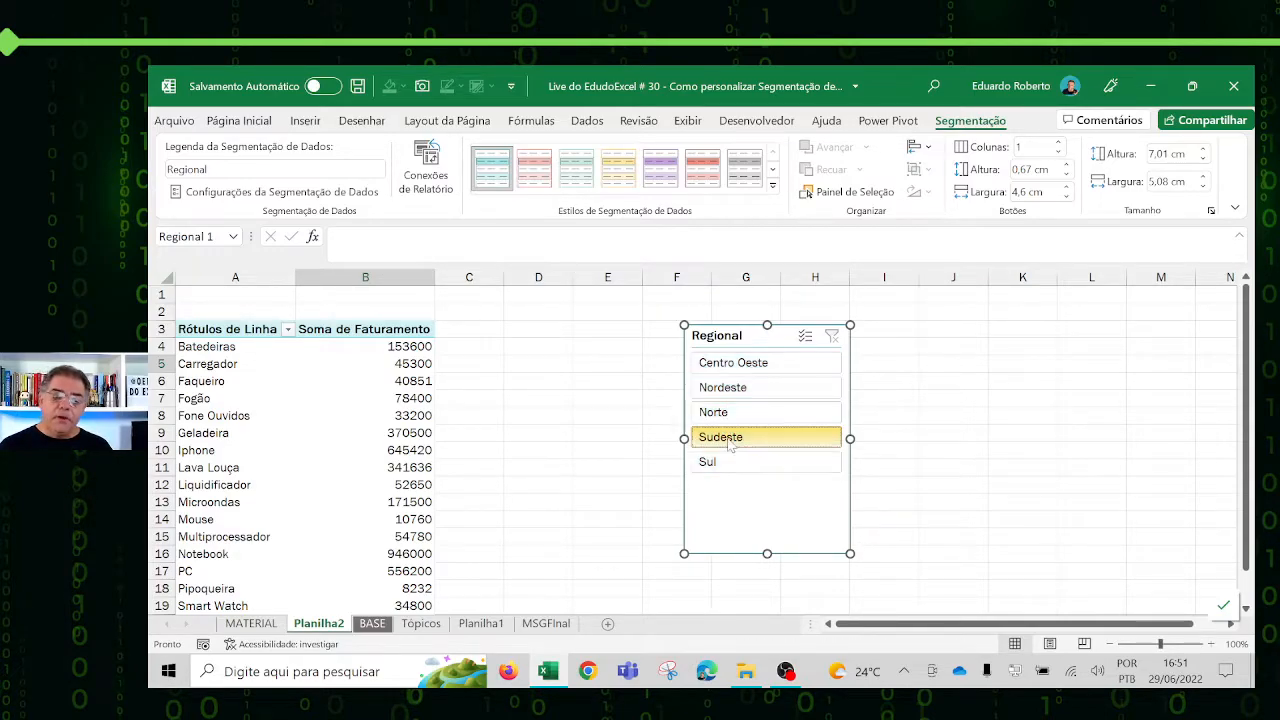
{"action": "left_click", "coordinate": [833, 337]}
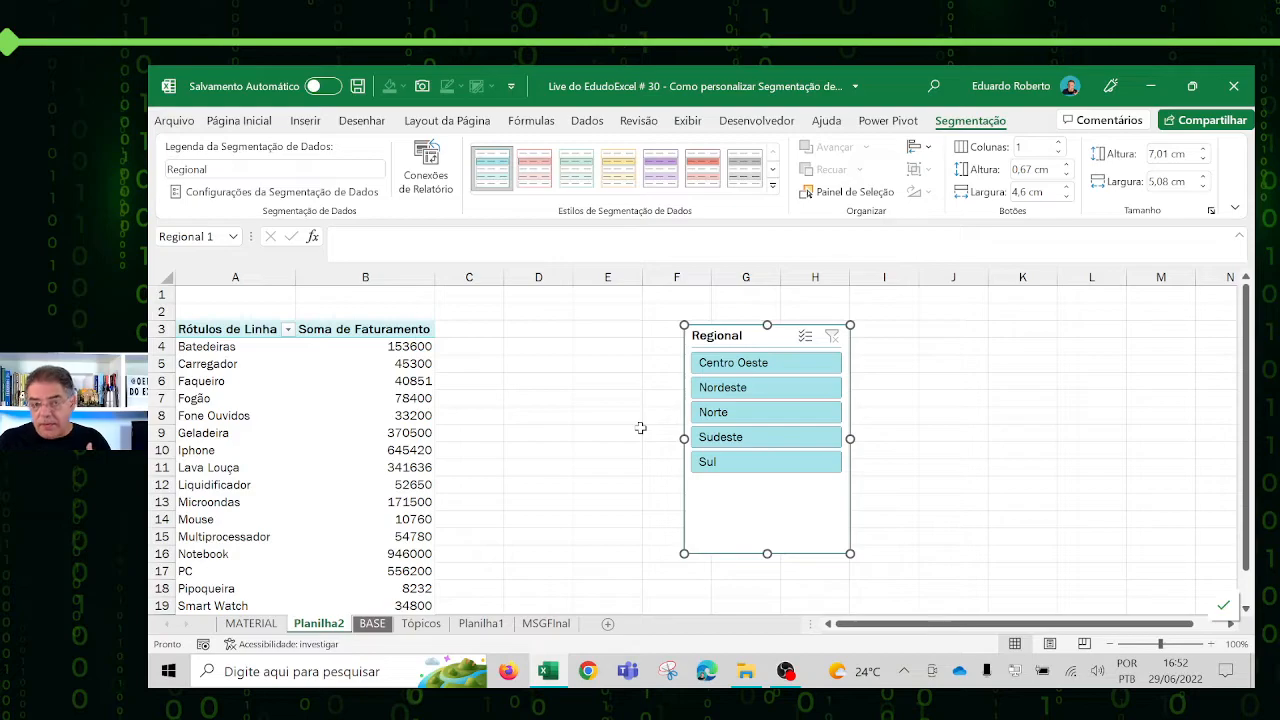
{"action": "left_click_drag", "start_coordinate": [785, 335], "coordinate": [604, 328]}
{"action": "left_click", "coordinate": [274, 443]}
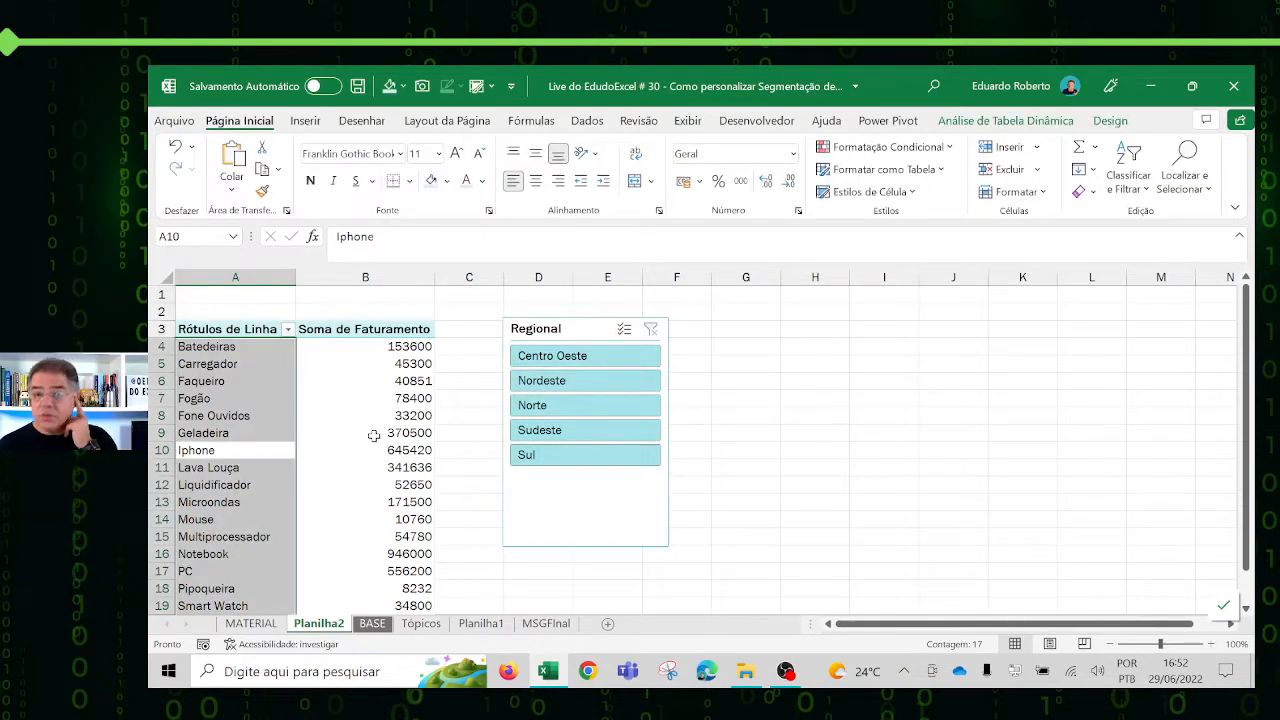
Step: Insert a Letra slicer for the PivotTable and move it to the empty cells beyond the Regional slicer
{"action": "left_click", "coordinate": [361, 481]}
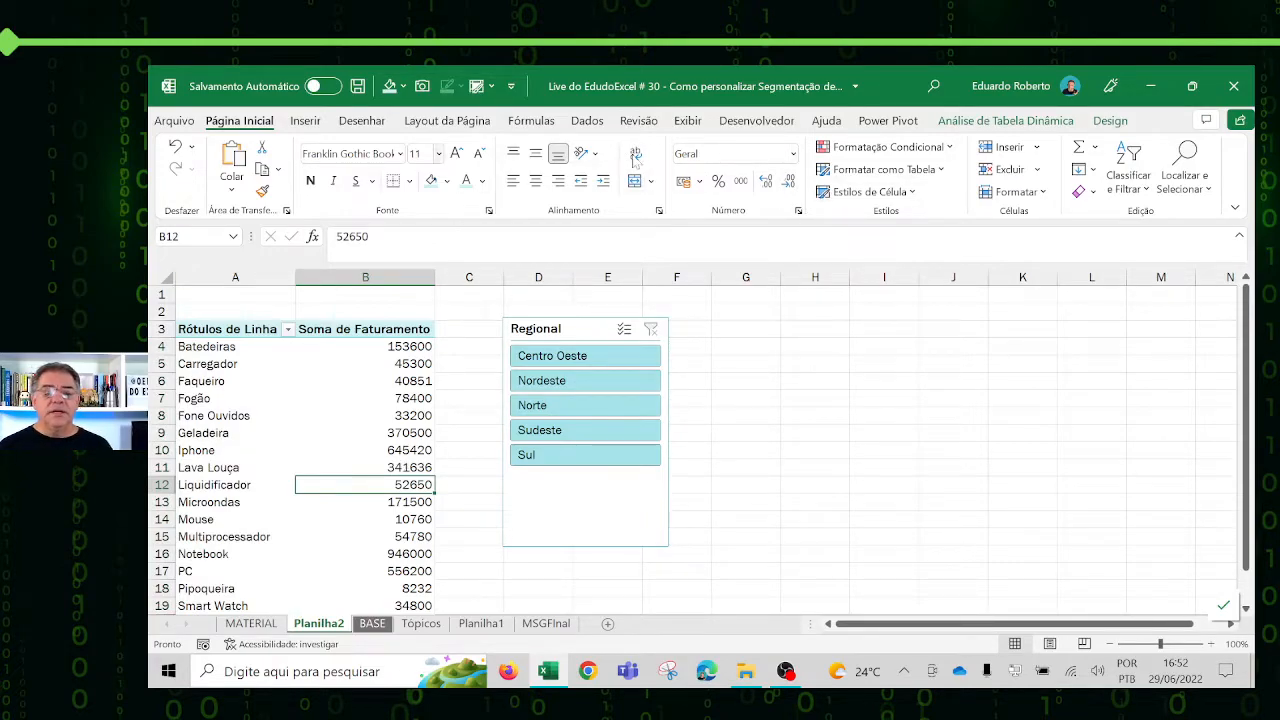
{"action": "left_click", "coordinate": [1022, 121]}
{"action": "left_click", "coordinate": [650, 147]}
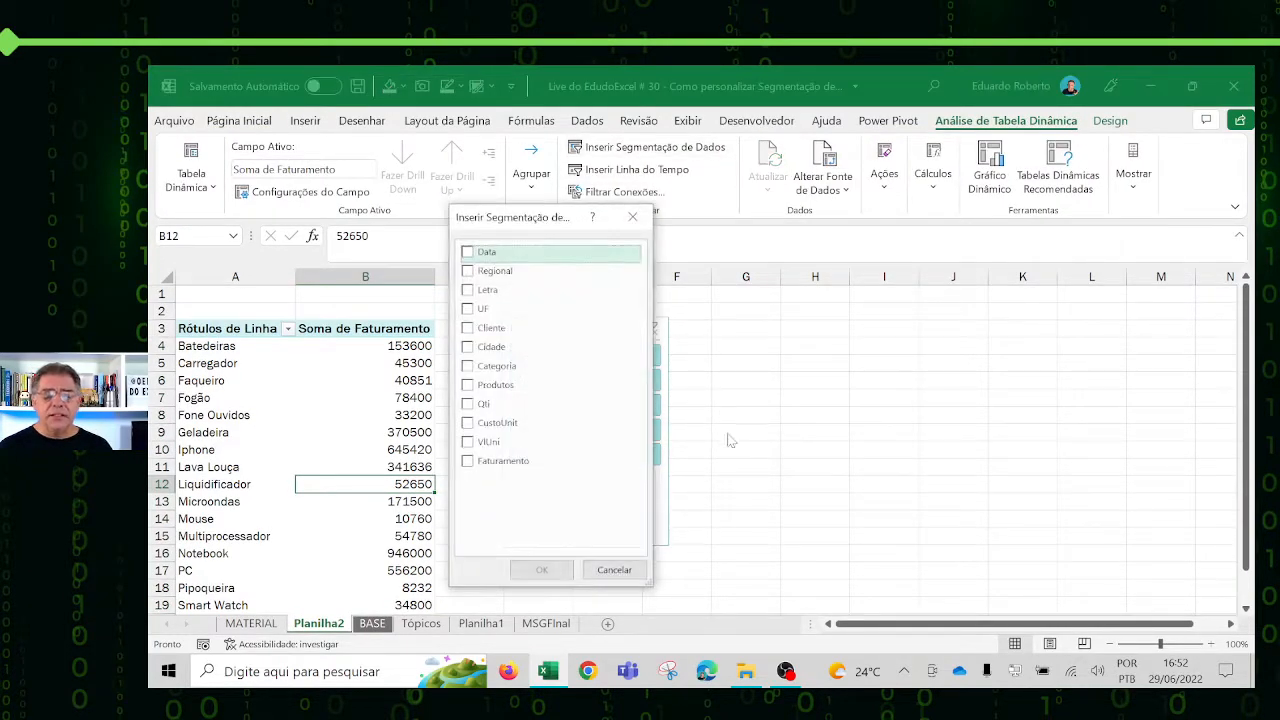
{"action": "left_click", "coordinate": [468, 290]}
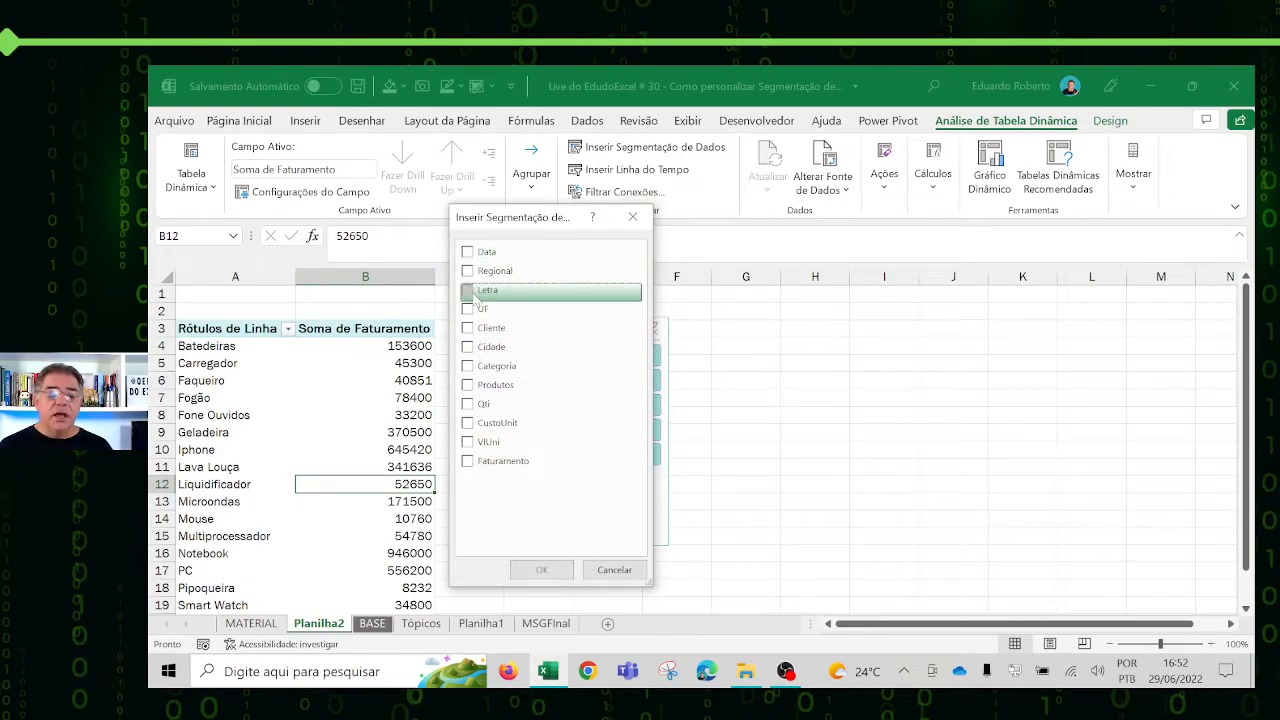
{"action": "left_click", "coordinate": [540, 568]}
{"action": "left_click_drag", "start_coordinate": [680, 474], "coordinate": [783, 474]}
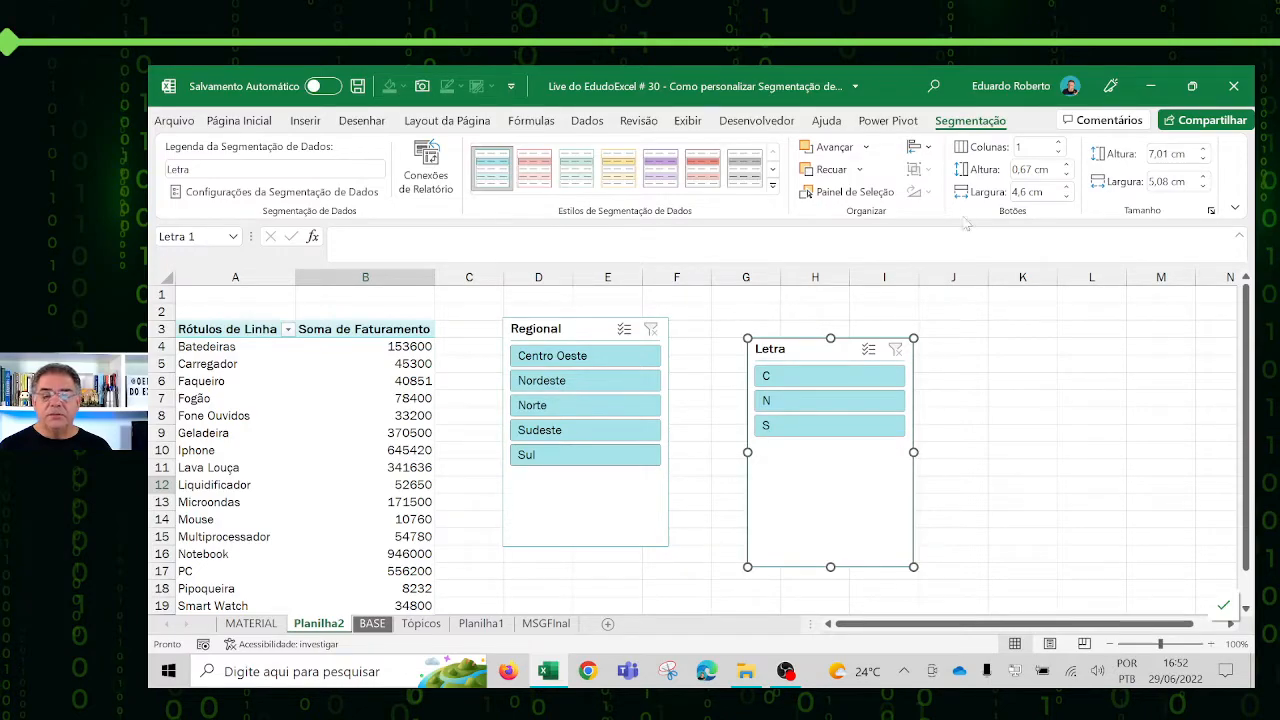
Step: Arrange the Letra slicer in 3 columns, shorten it to about 1.96 cm high, and move it beside the Regional slicer
{"action": "left_click", "coordinate": [1060, 143]}
{"action": "left_click", "coordinate": [1060, 143]}
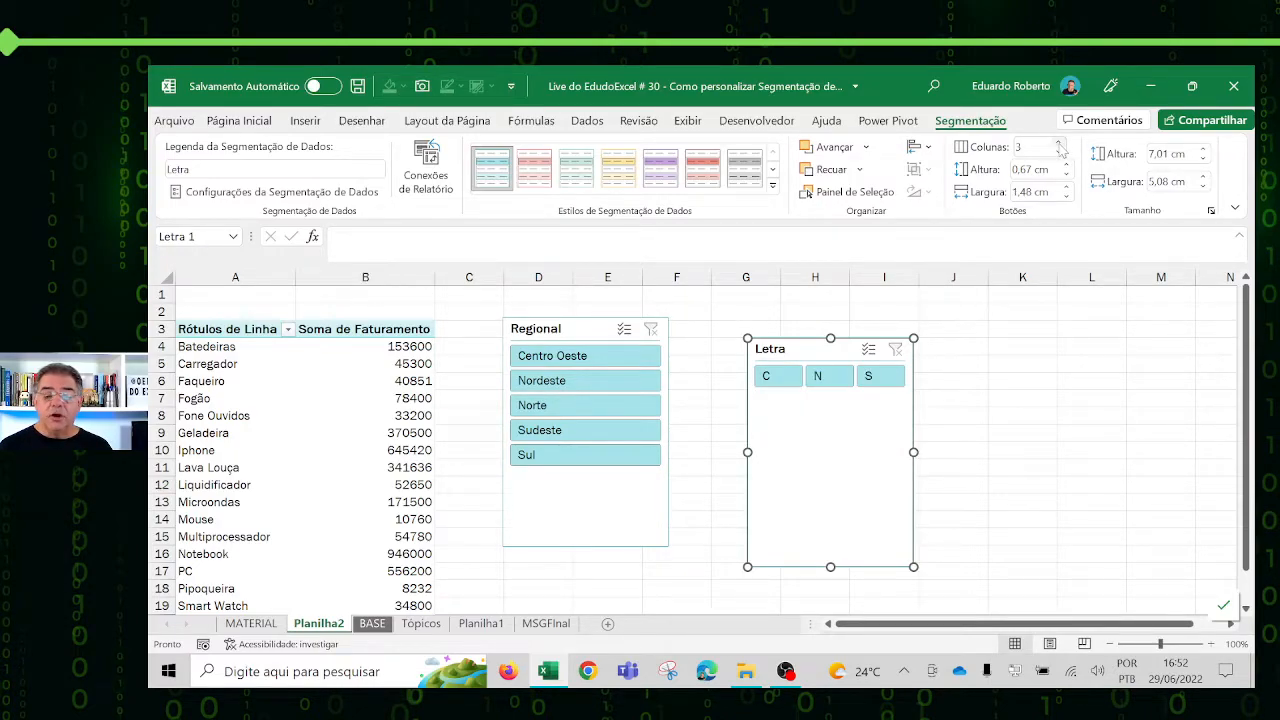
{"action": "left_click", "coordinate": [1060, 143]}
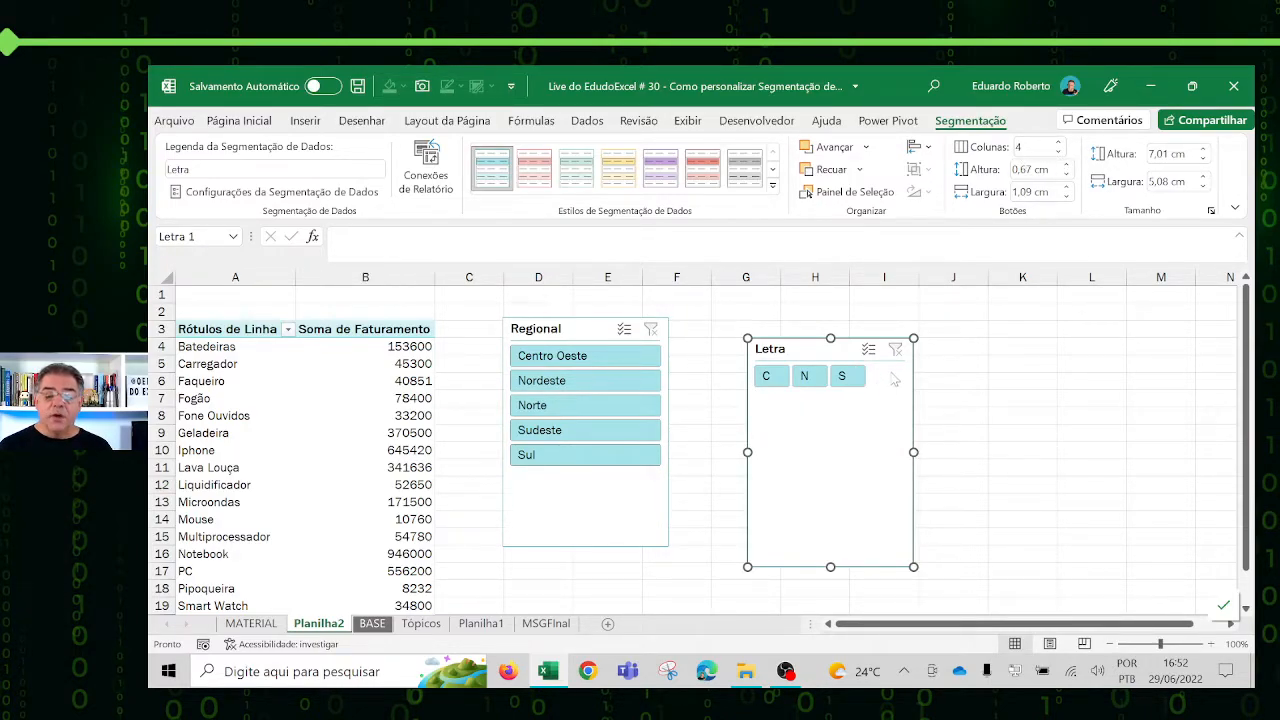
{"action": "left_click", "coordinate": [1058, 151]}
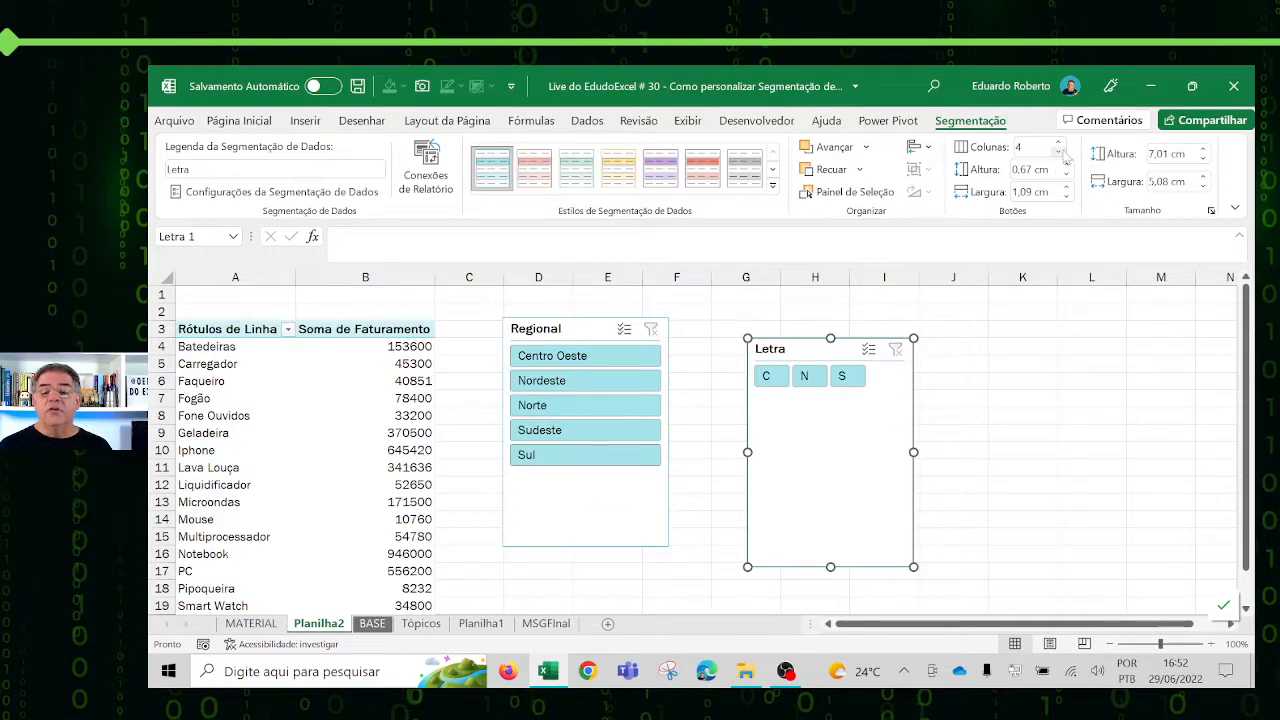
{"action": "left_click_drag", "start_coordinate": [831, 567], "coordinate": [806, 389]}
{"action": "left_click", "coordinate": [975, 418]}
{"action": "left_click", "coordinate": [786, 451]}
{"action": "left_click", "coordinate": [772, 377]}
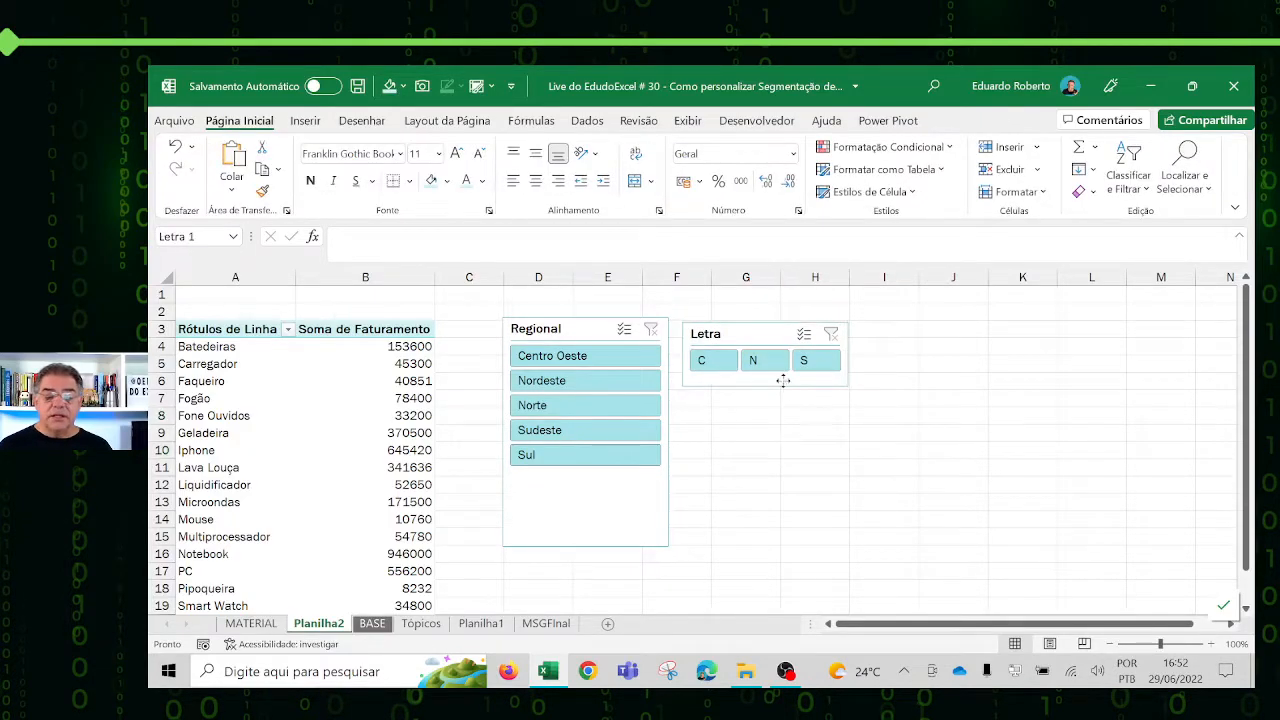
Step: Hide the Letra slicer's header and its items without data, and shorten the slicer to about 1.27 cm
{"action": "left_click", "coordinate": [226, 192]}
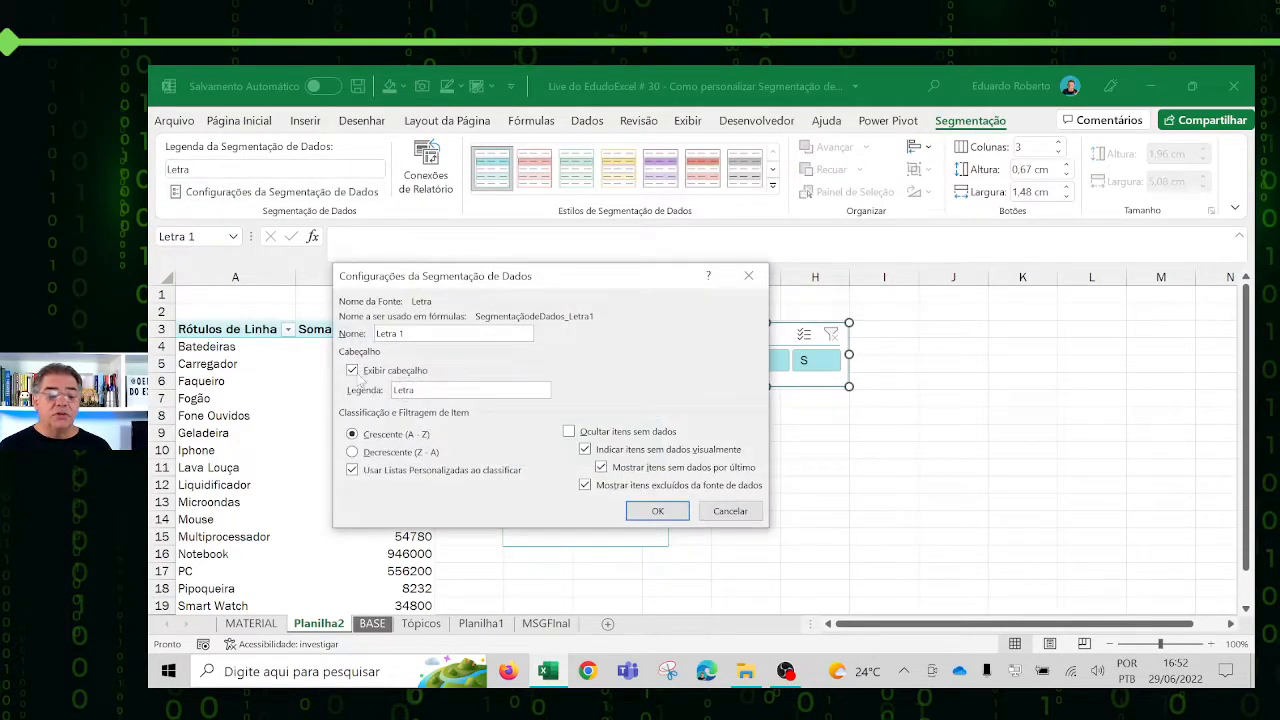
{"action": "left_click", "coordinate": [352, 370]}
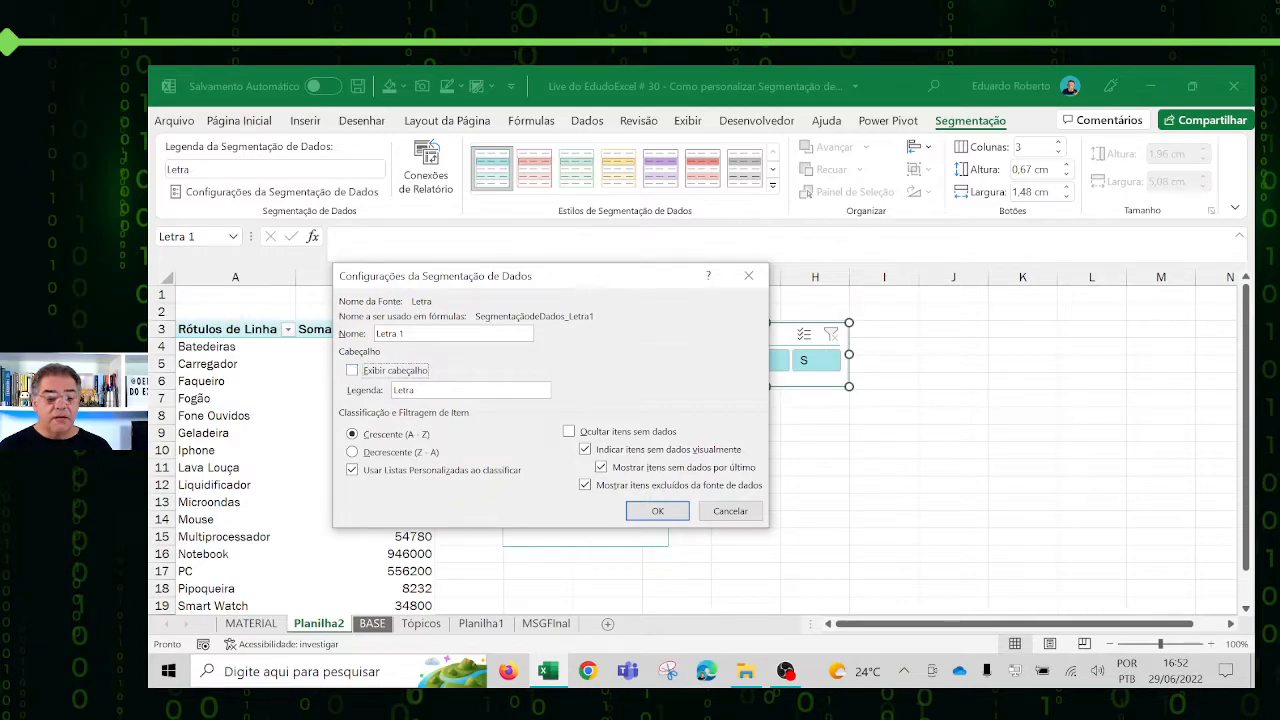
{"action": "left_click", "coordinate": [598, 434]}
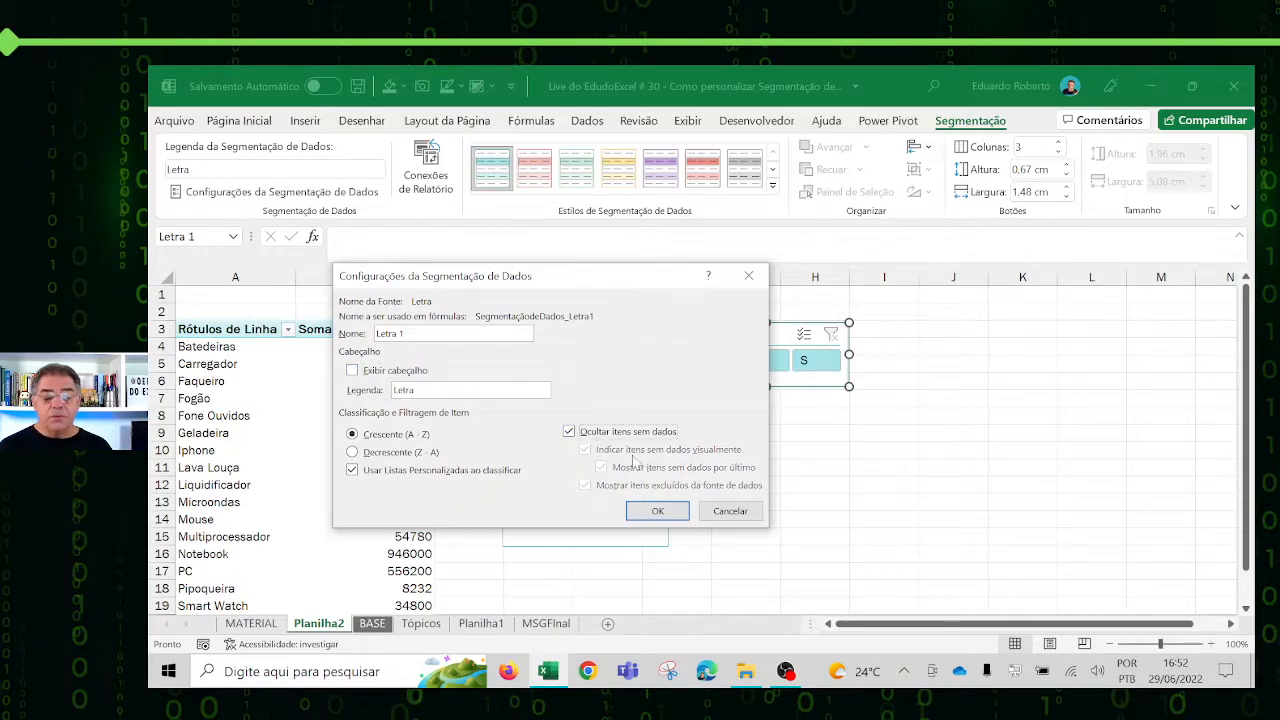
{"action": "left_click", "coordinate": [658, 511]}
{"action": "left_click", "coordinate": [828, 450]}
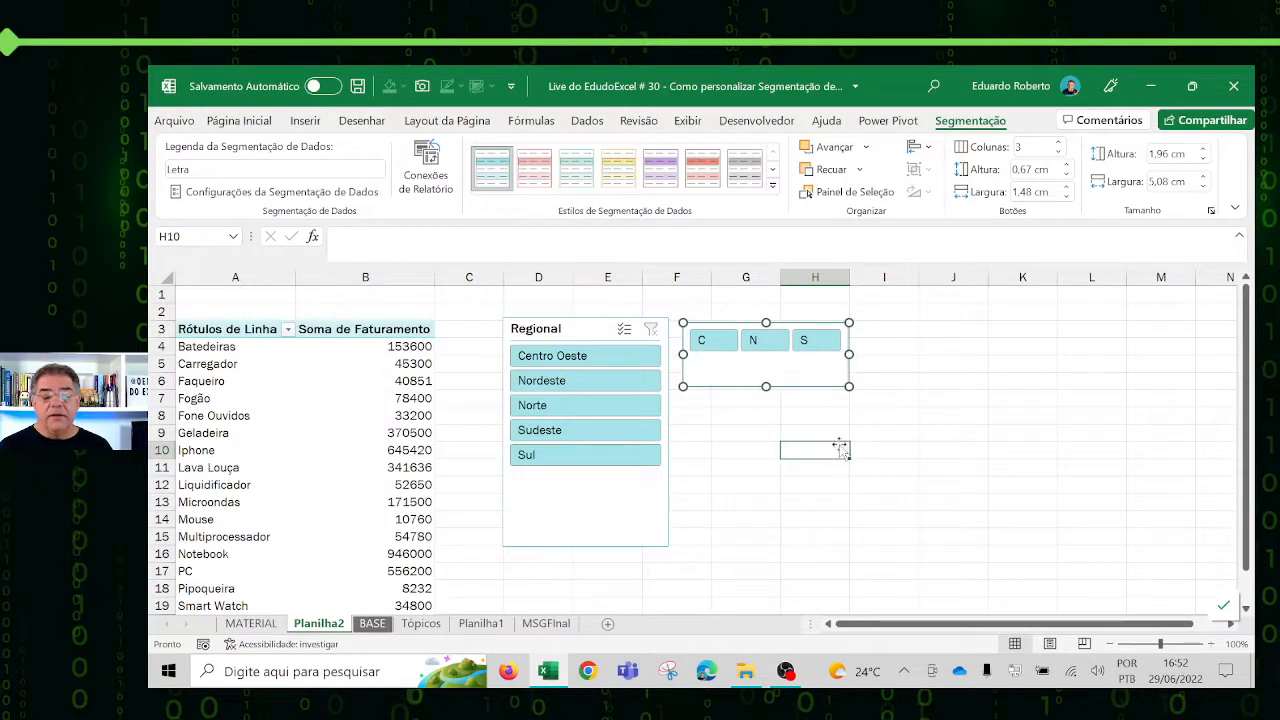
{"action": "left_click", "coordinate": [766, 382]}
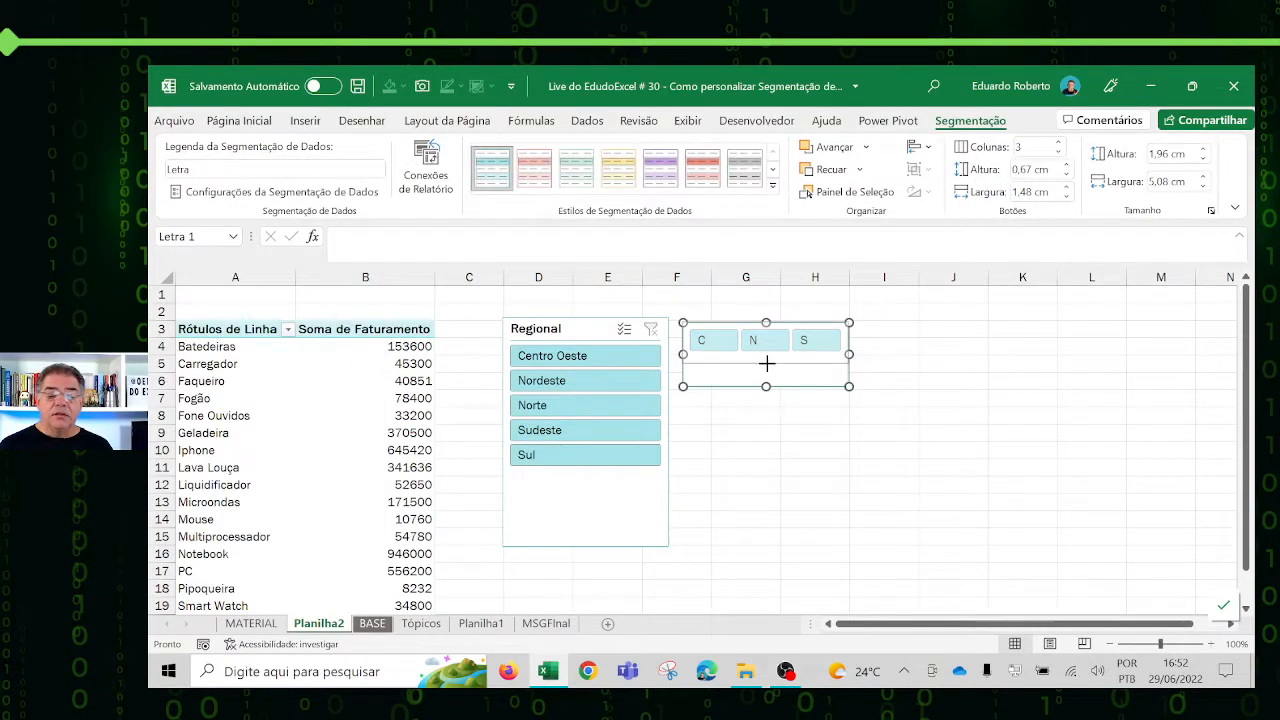
{"action": "left_click", "coordinate": [951, 364]}
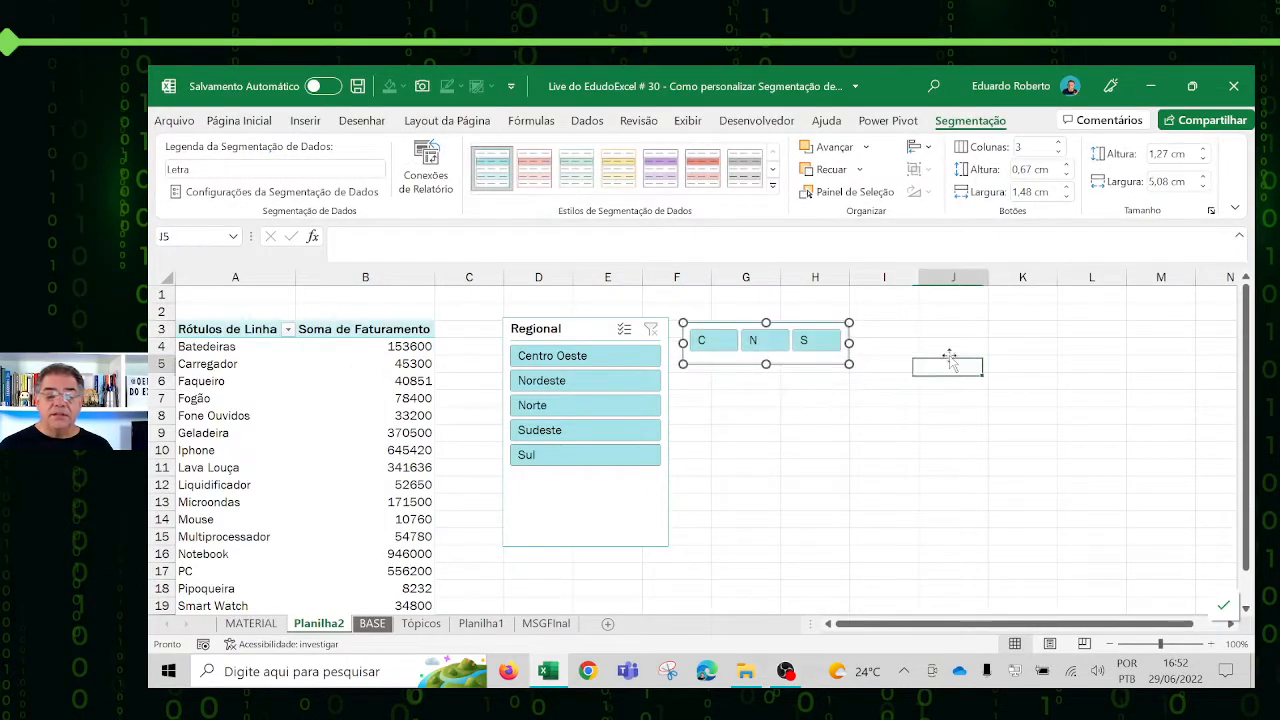
Step: Filter the Regional slicer by each region in turn, from Centro Oeste to Sul, and clear the filter
{"action": "left_click", "coordinate": [573, 357]}
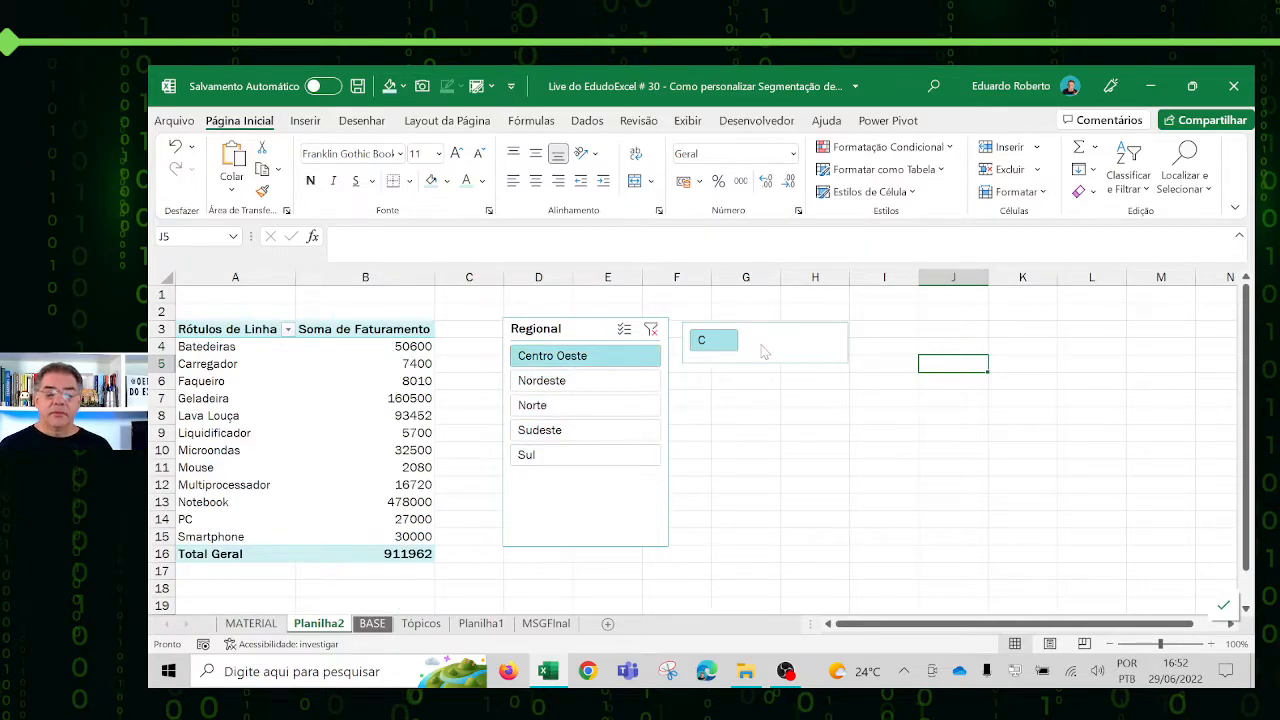
{"action": "left_click", "coordinate": [600, 388]}
{"action": "left_click", "coordinate": [575, 406]}
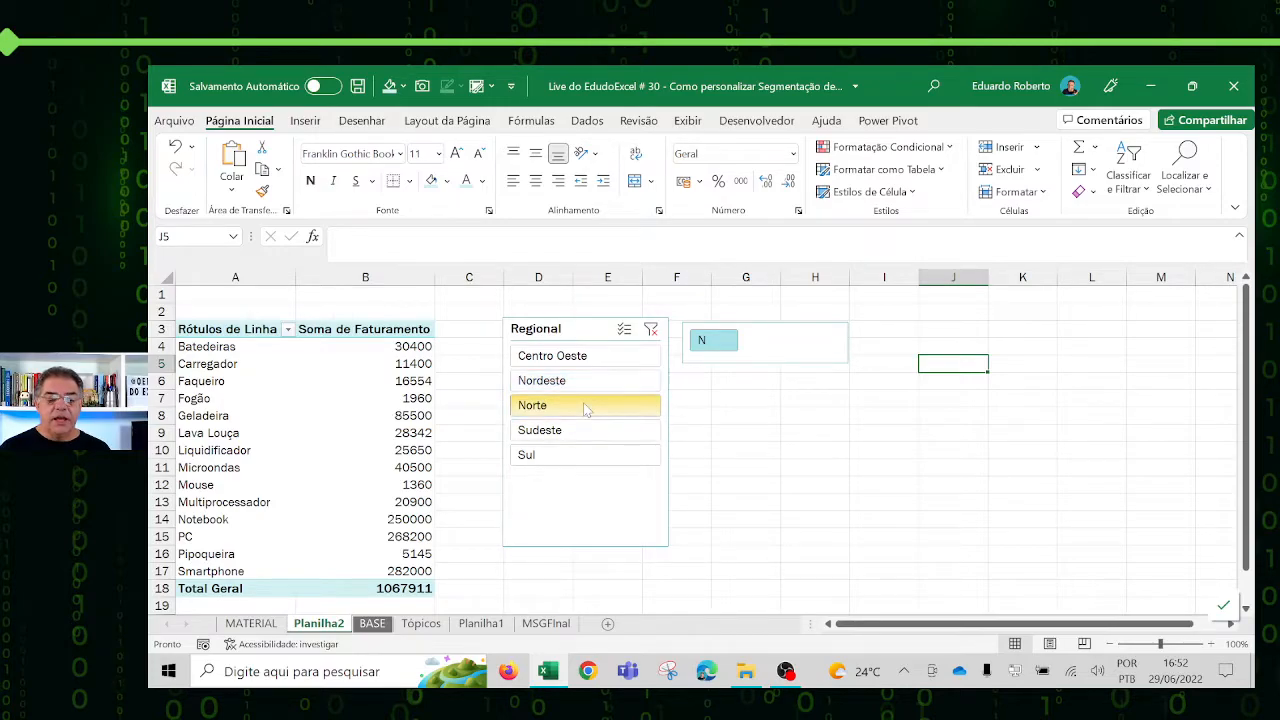
{"action": "left_click", "coordinate": [574, 436]}
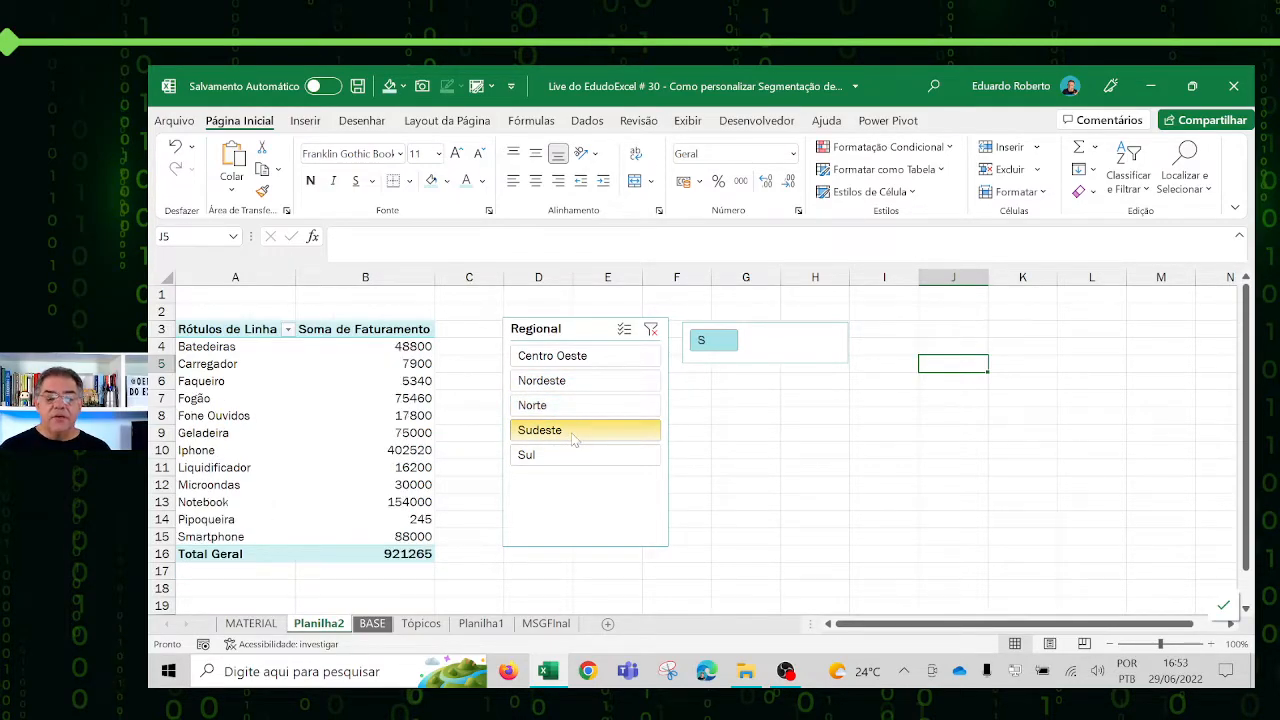
{"action": "left_click", "coordinate": [560, 456]}
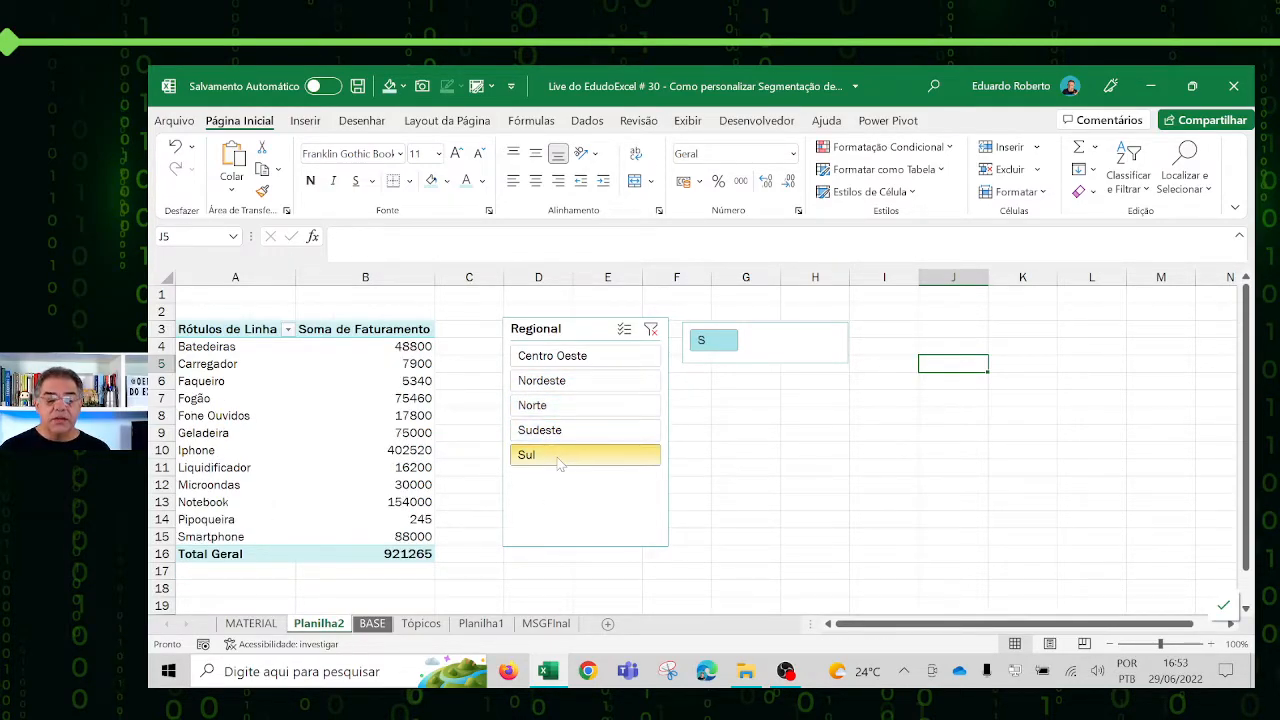
{"action": "left_click", "coordinate": [651, 329]}
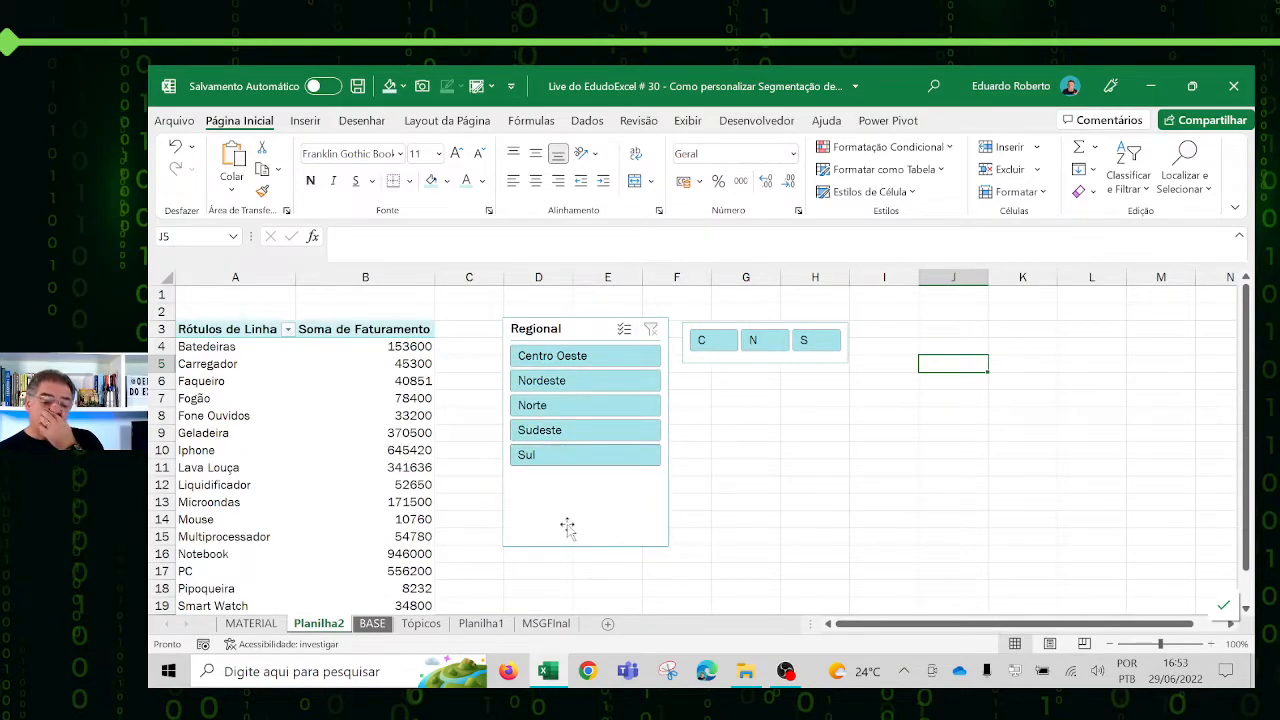
Step: Filter the Regional slicer by Centro Oeste, Norte, Nordeste and Sudeste one after another to compare the Letra items
{"action": "left_click", "coordinate": [595, 356]}
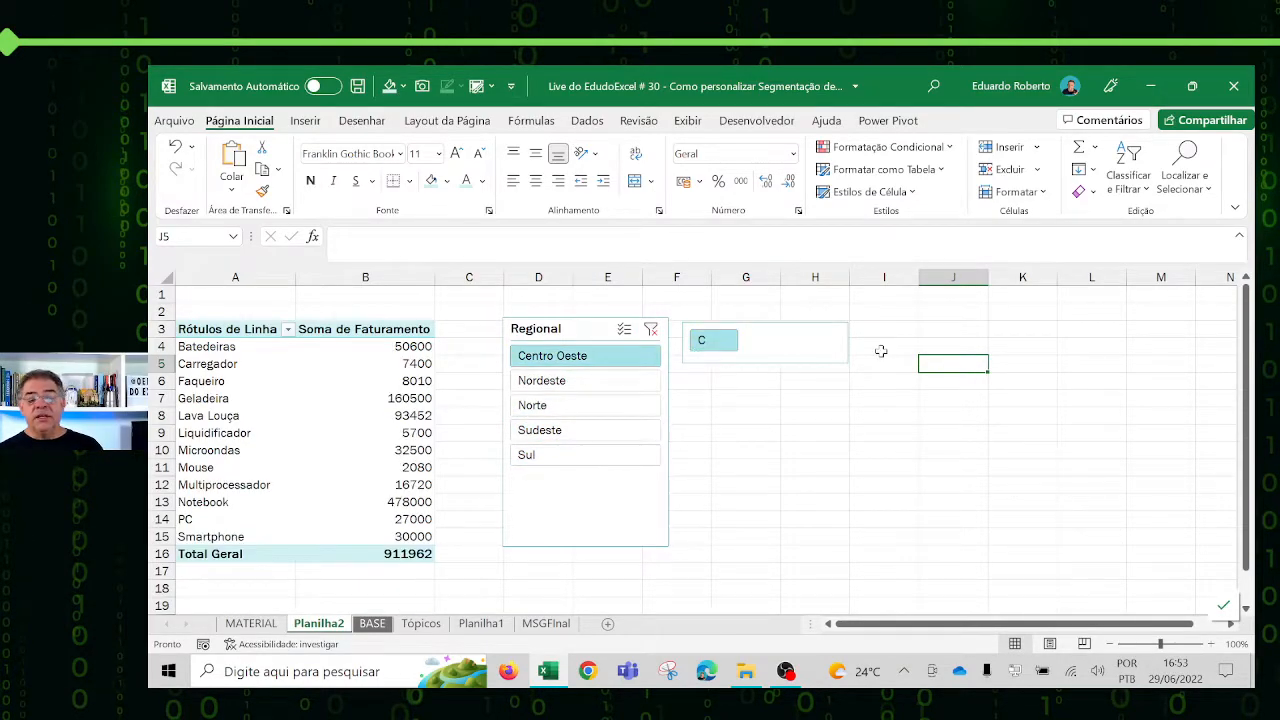
{"action": "left_click", "coordinate": [598, 405]}
{"action": "left_click", "coordinate": [581, 383]}
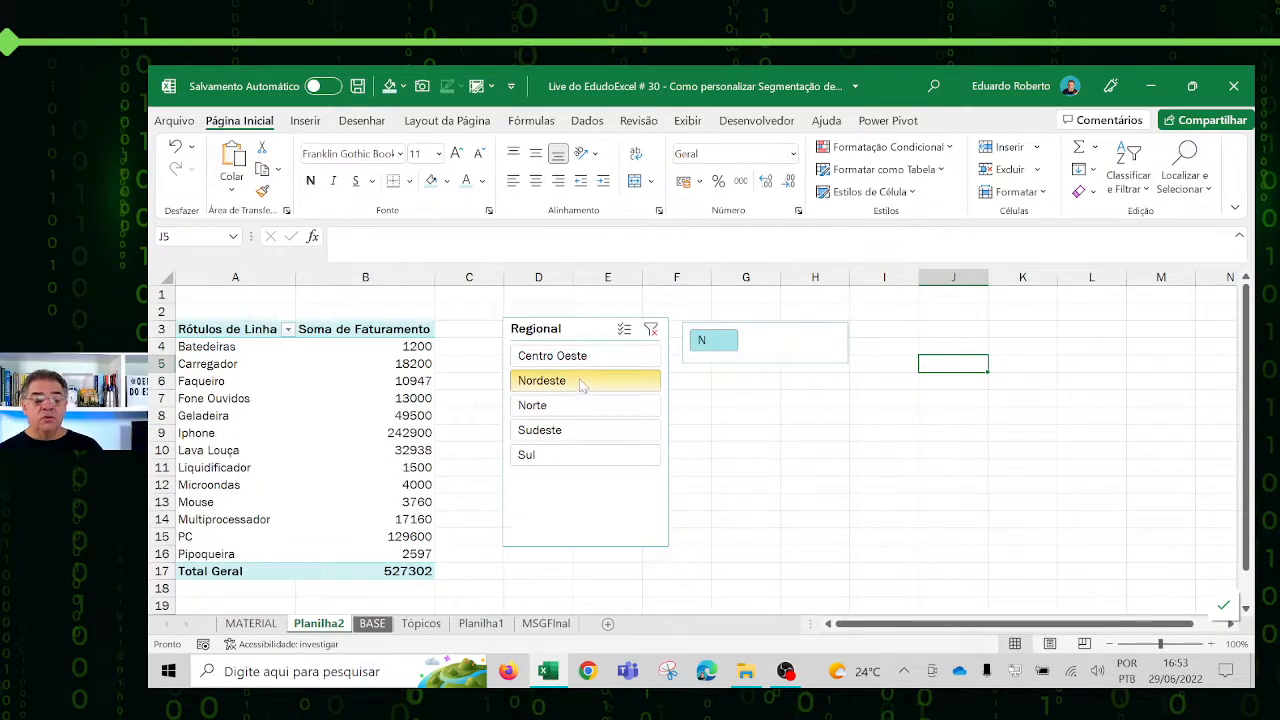
{"action": "left_click", "coordinate": [572, 432]}
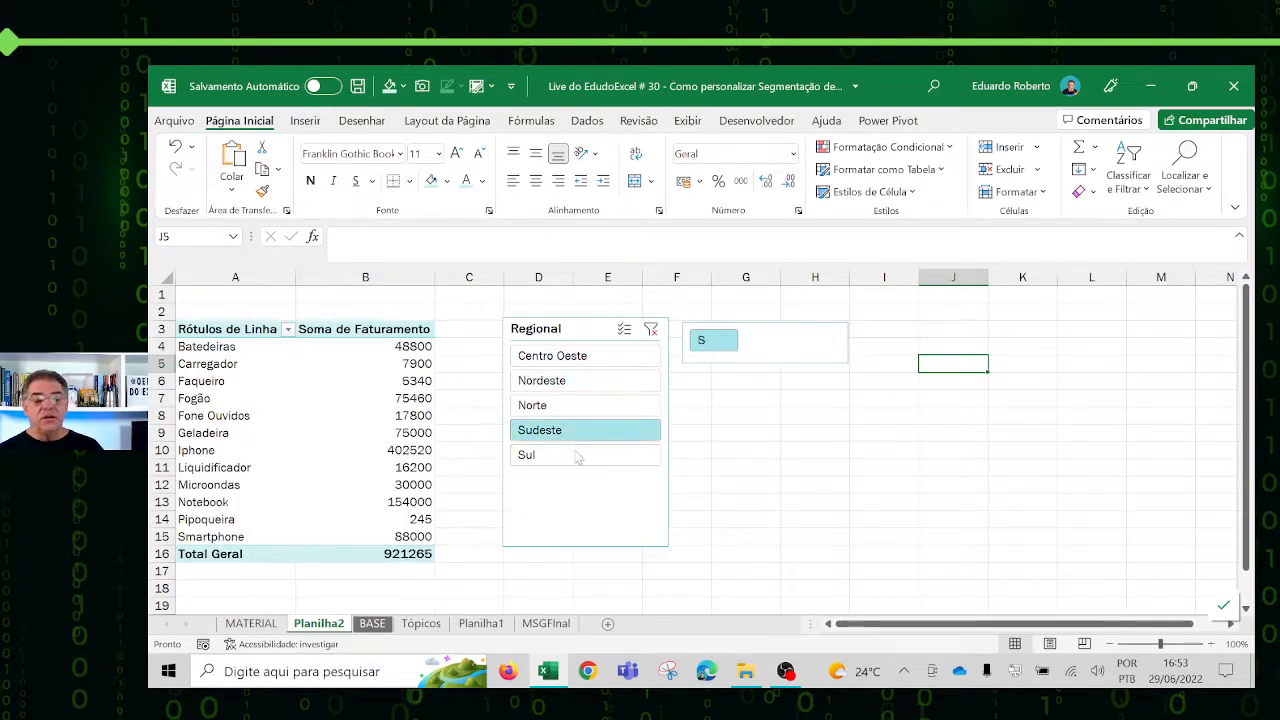
Step: Turn off hiding items without data (Ocultar itens sem dados) in the Letra slicer's settings
{"action": "left_click", "coordinate": [811, 360]}
{"action": "right_click", "coordinate": [811, 360]}
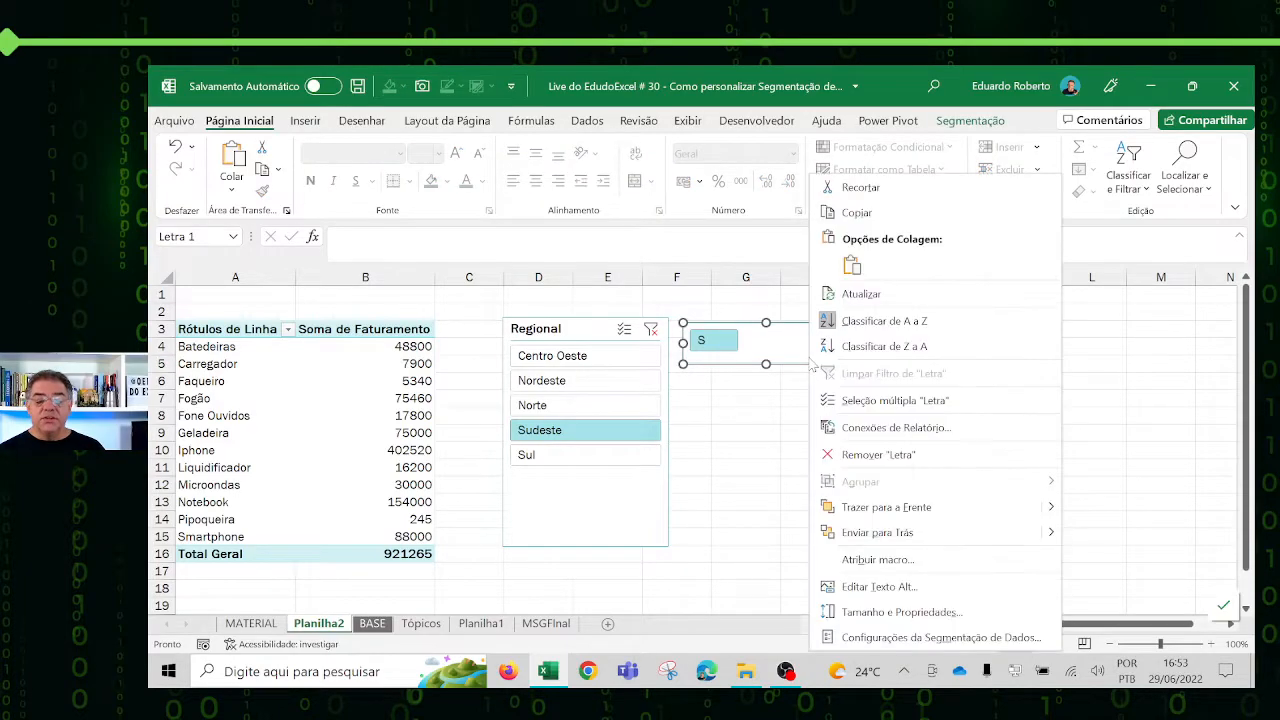
{"action": "left_click", "coordinate": [866, 638]}
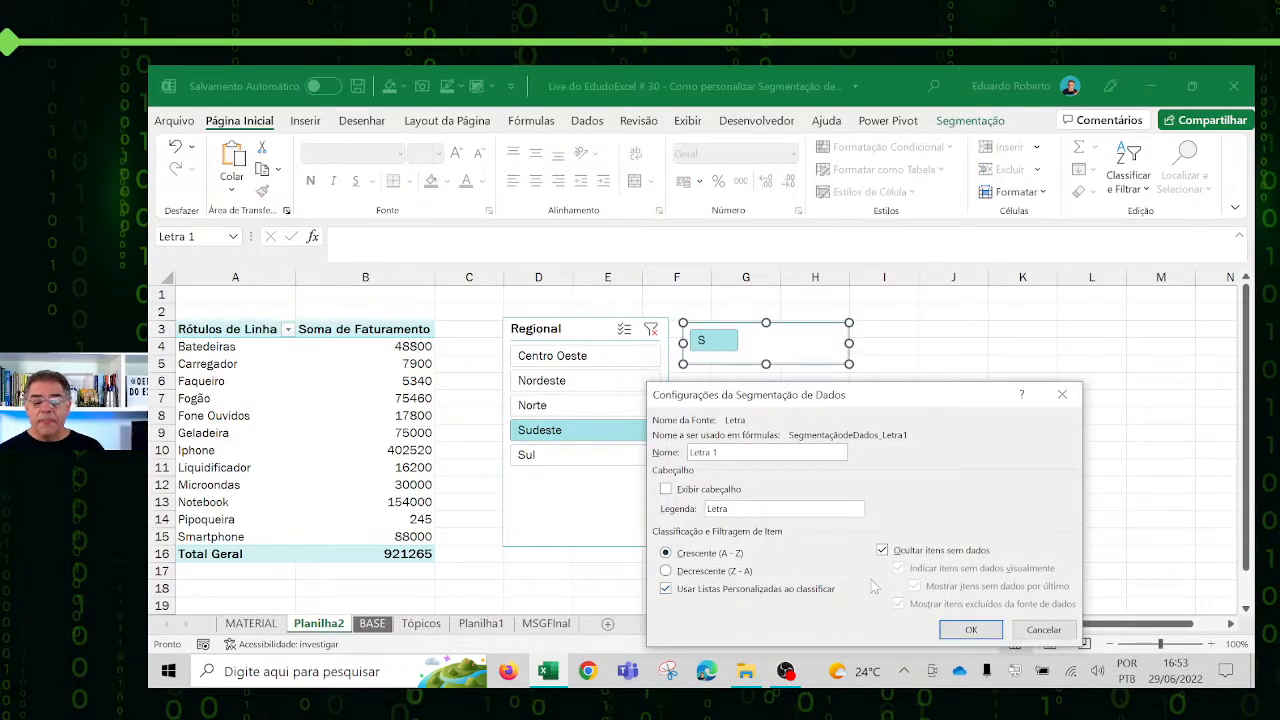
{"action": "left_click", "coordinate": [970, 629]}
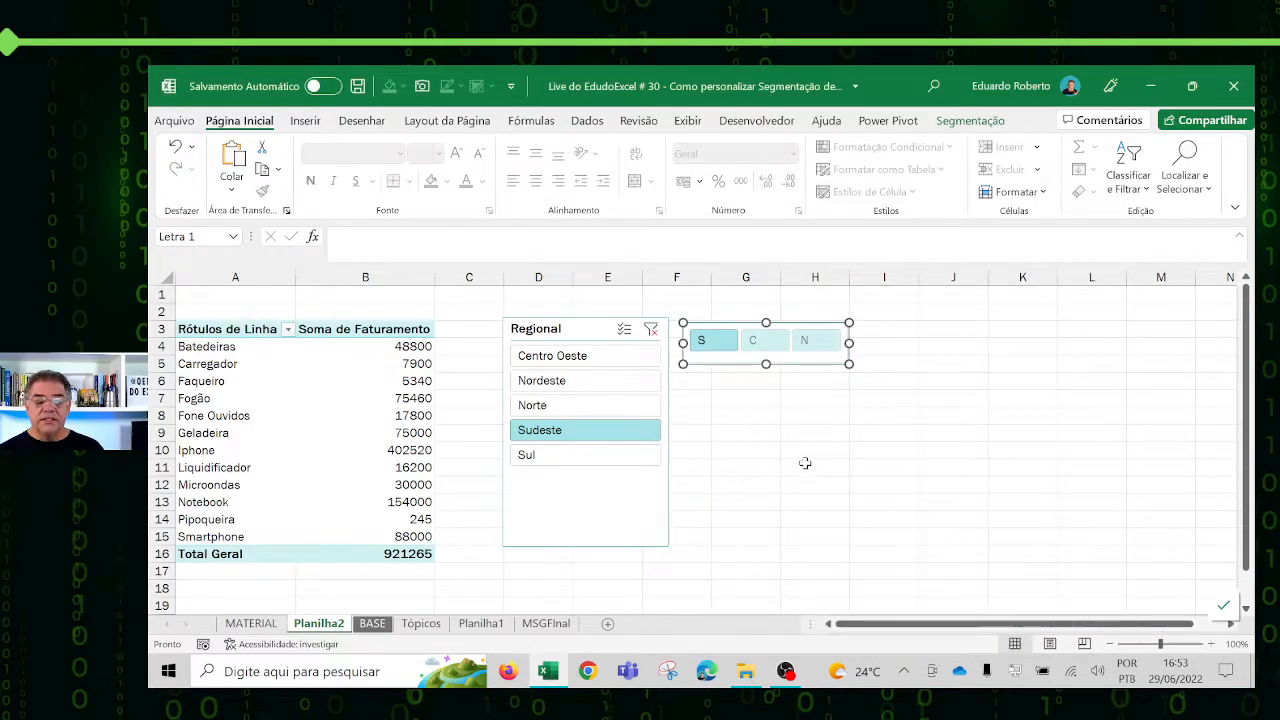
{"action": "left_click", "coordinate": [806, 465]}
Step: Step the Regional slicer's filter through the regions from Centro Oeste, ending on Sul
{"action": "left_click", "coordinate": [572, 358]}
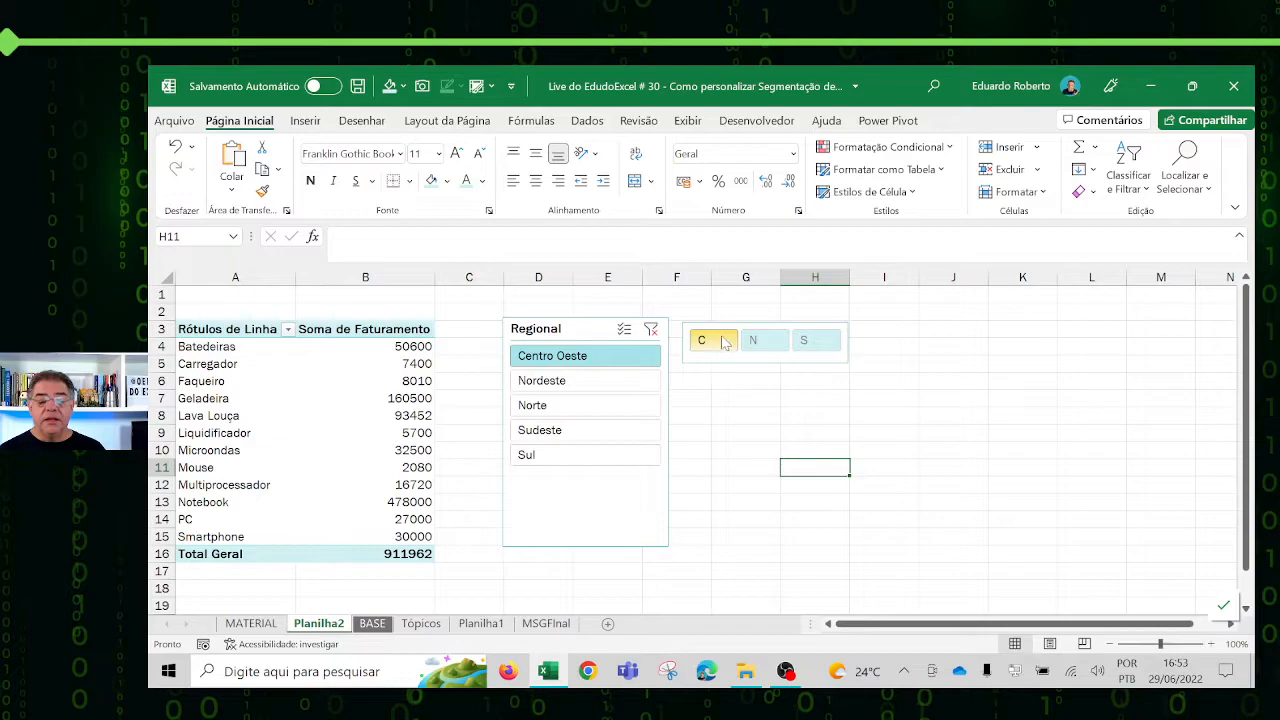
{"action": "left_click", "coordinate": [566, 383]}
{"action": "left_click", "coordinate": [581, 428]}
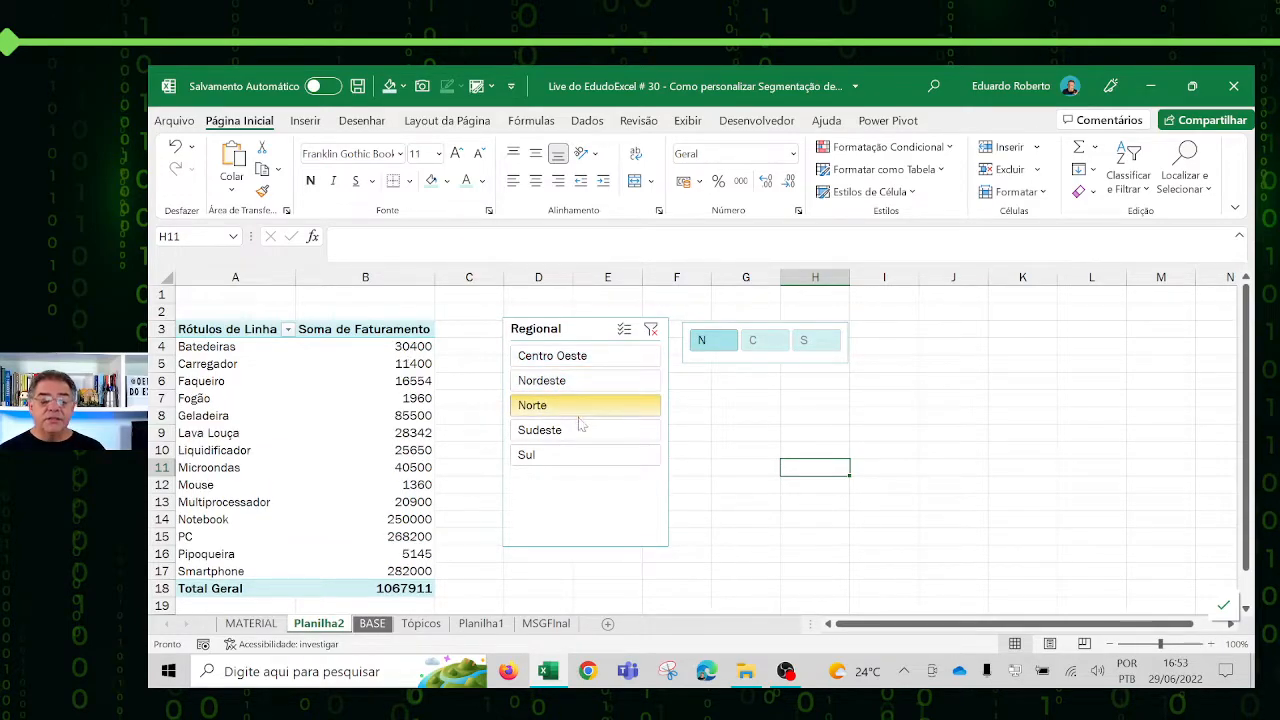
{"action": "left_click", "coordinate": [578, 453]}
Step: Duplicate the Letra slicer and place the copy beside the original over columns I to K
{"action": "left_click", "coordinate": [745, 362]}
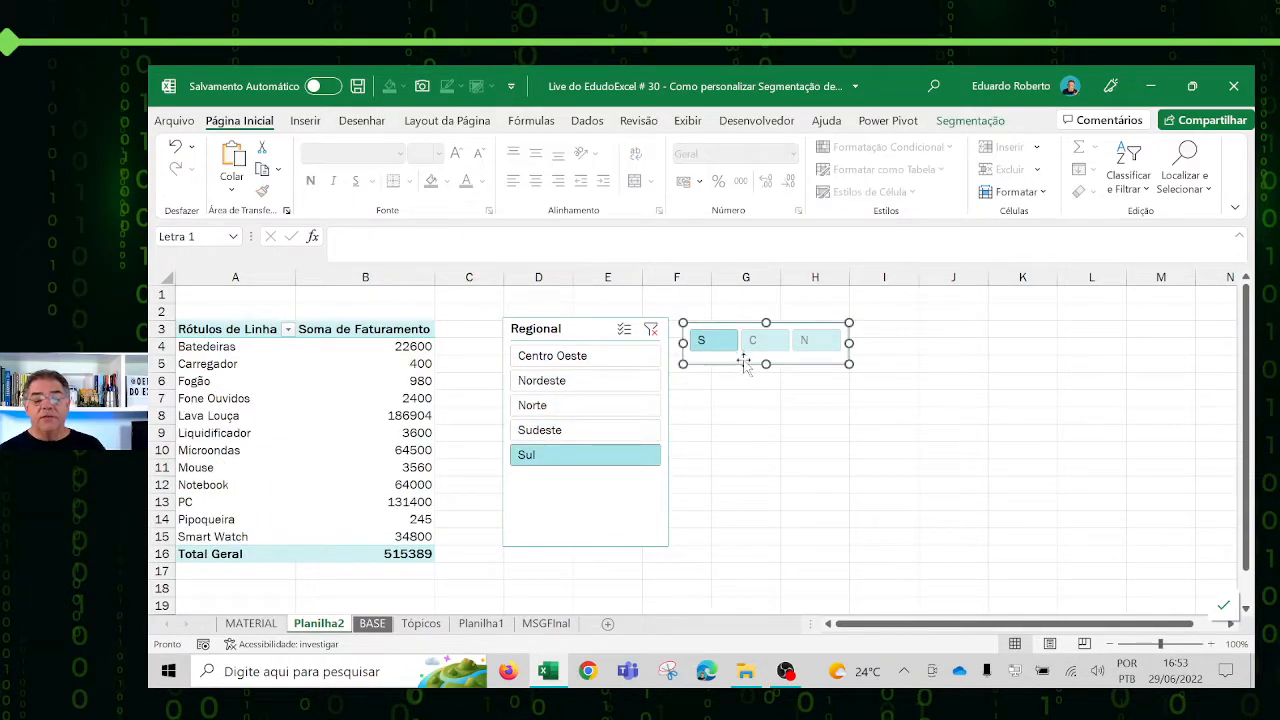
{"action": "key", "text": "ctrl+c"}
{"action": "key", "text": "ctrl+v"}
{"action": "left_click_drag", "start_coordinate": [748, 371], "coordinate": [911, 361]}
{"action": "left_click", "coordinate": [757, 463]}
{"action": "left_click", "coordinate": [743, 423]}
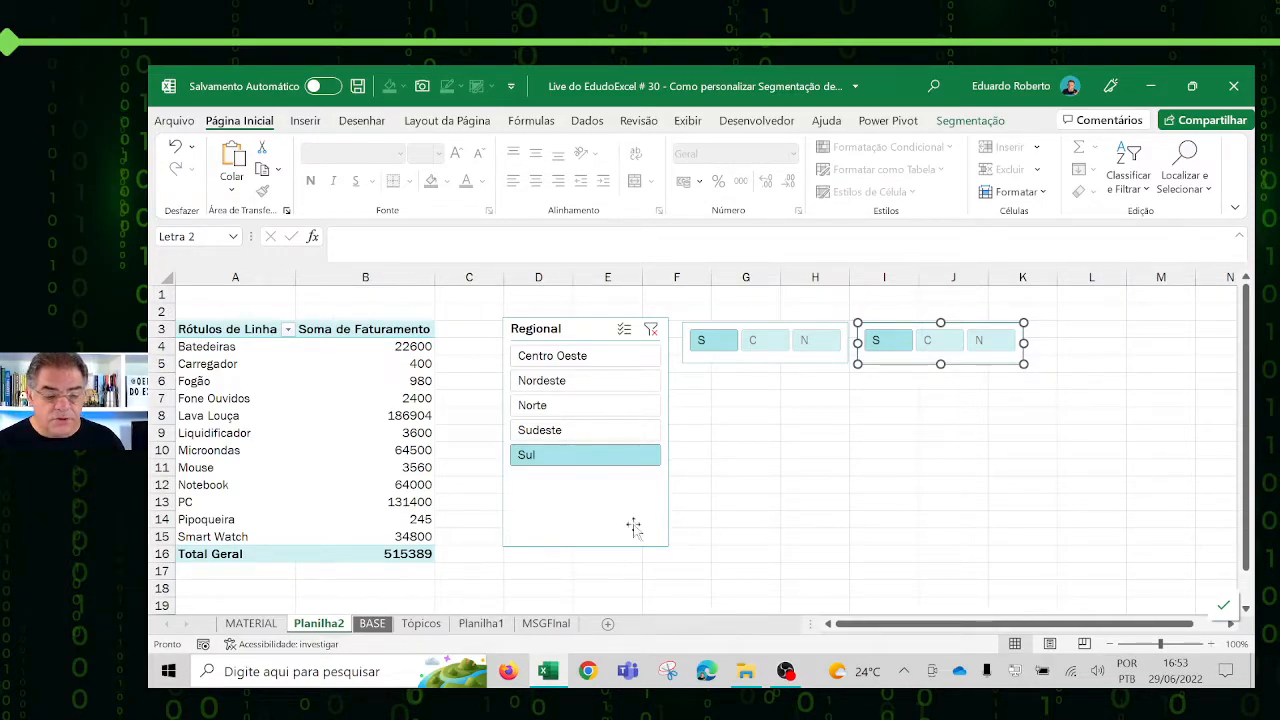
Step: Show the header on the original Letra slicer, make it taller, and line up the headerless copy with its buttons
{"action": "left_click", "coordinate": [790, 365]}
{"action": "right_click", "coordinate": [790, 360]}
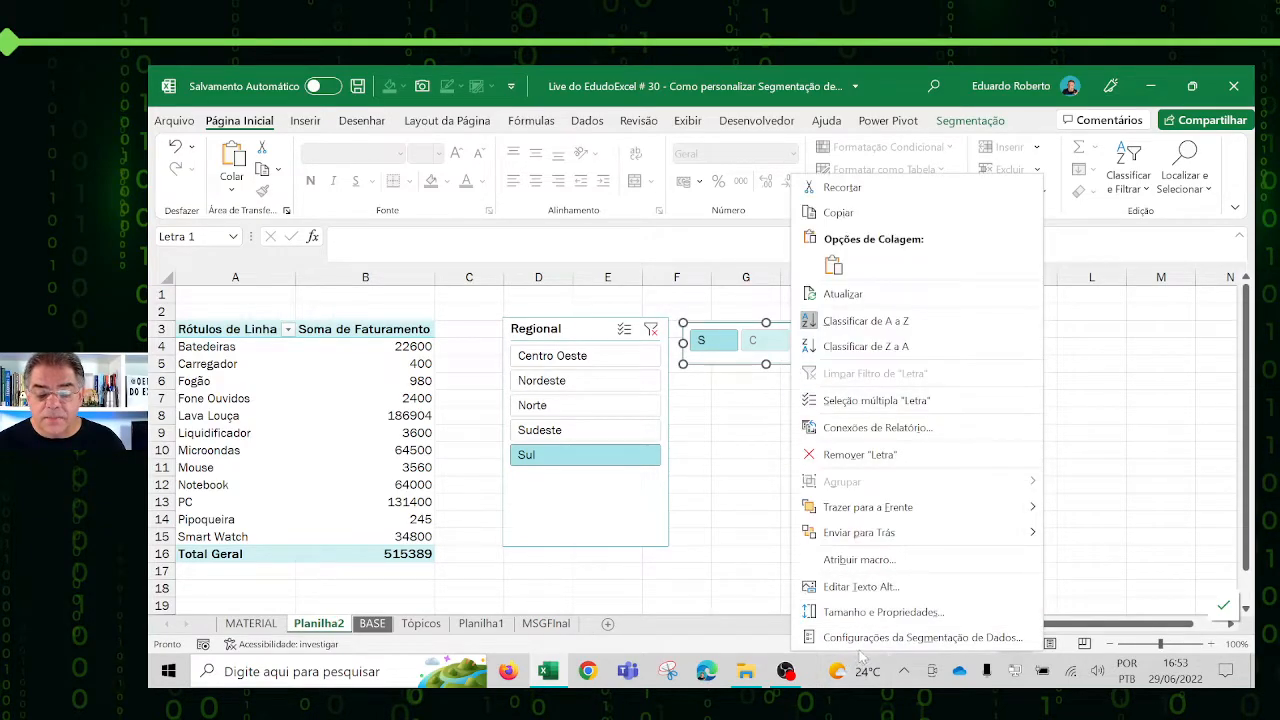
{"action": "left_click", "coordinate": [860, 668]}
{"action": "left_click", "coordinate": [676, 488]}
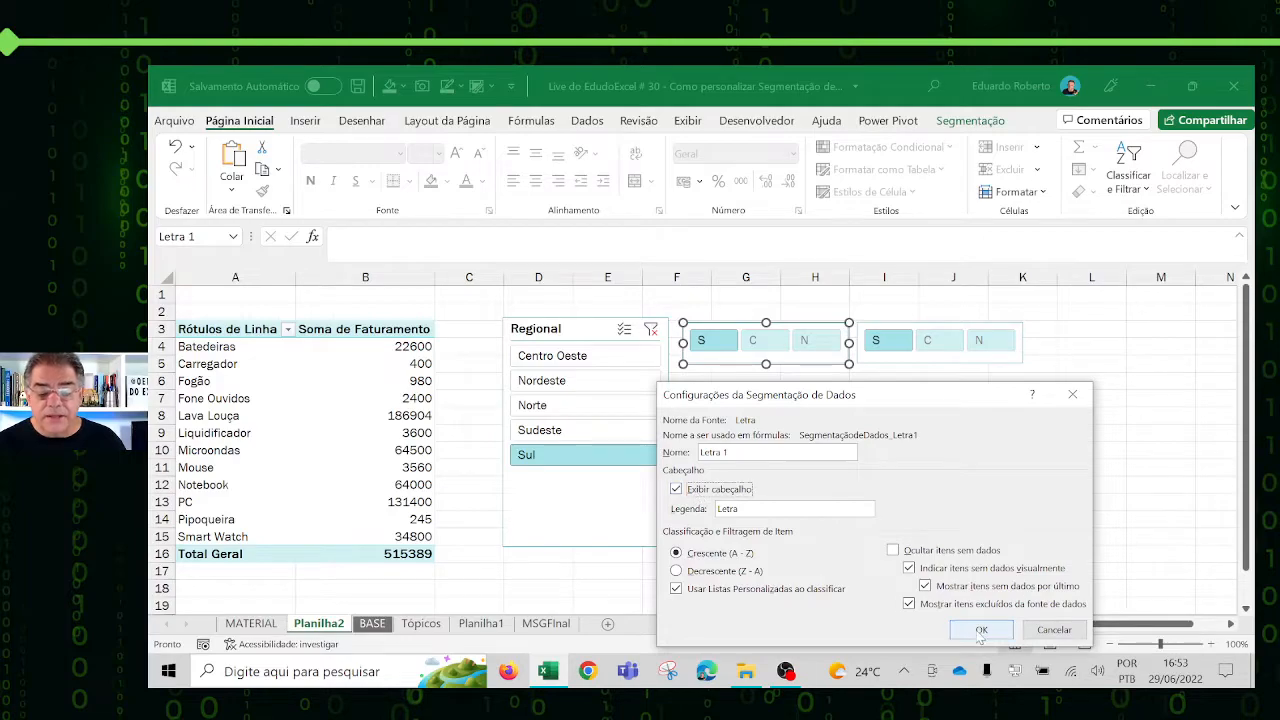
{"action": "left_click", "coordinate": [981, 629]}
{"action": "left_click_drag", "start_coordinate": [766, 365], "coordinate": [766, 420]}
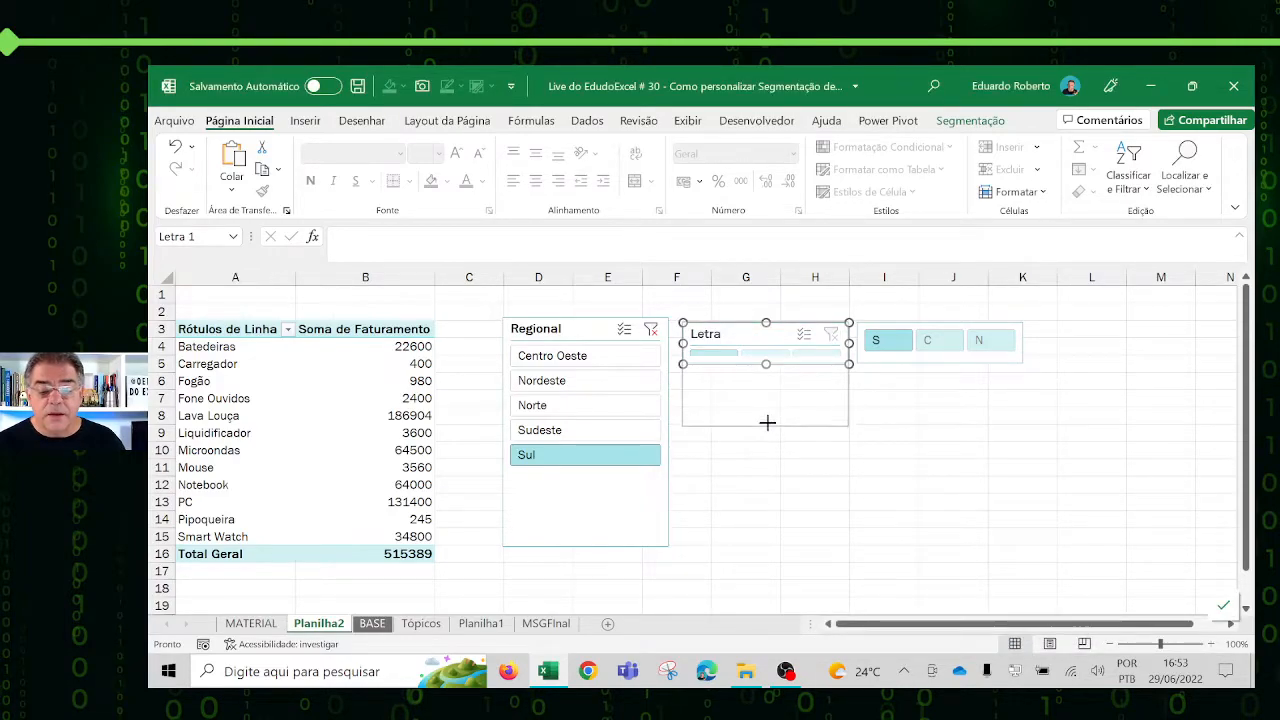
{"action": "left_click_drag", "start_coordinate": [920, 369], "coordinate": [921, 378]}
{"action": "left_click", "coordinate": [950, 451]}
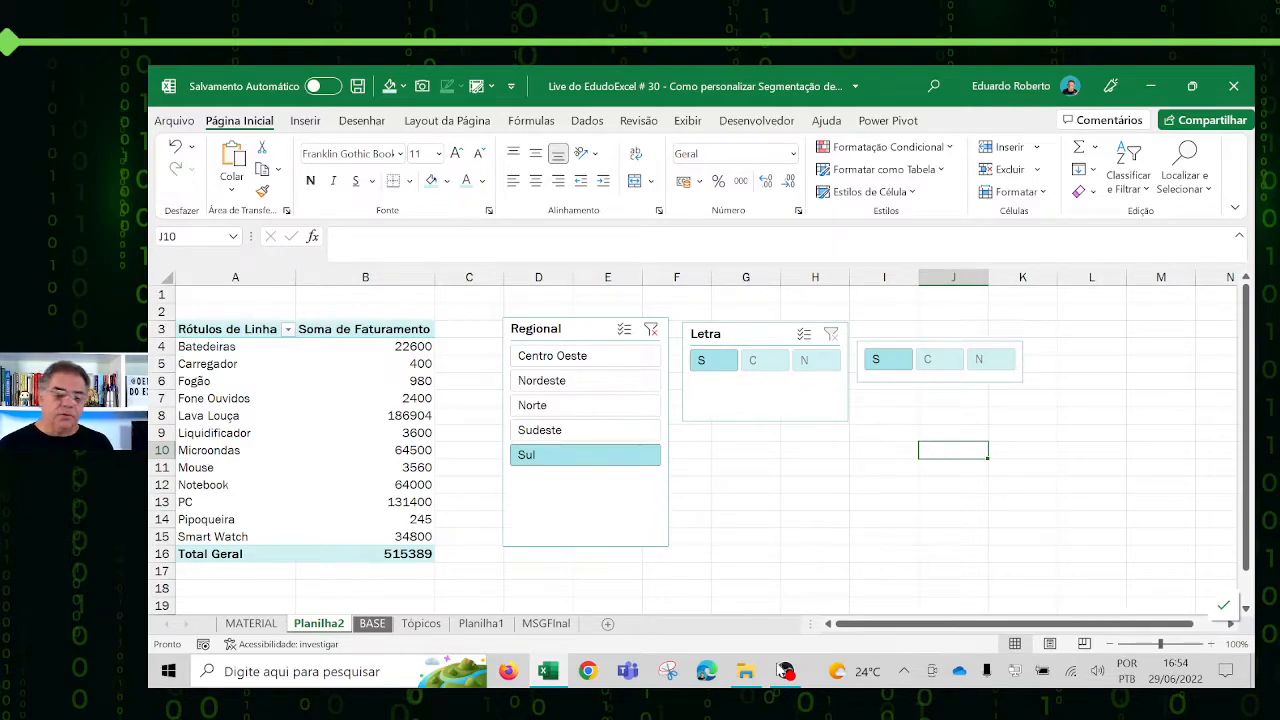
Step: Mark the fourth topic as covered with an x in cell A6 of the Tópicos sheet
{"action": "left_click", "coordinate": [421, 623]}
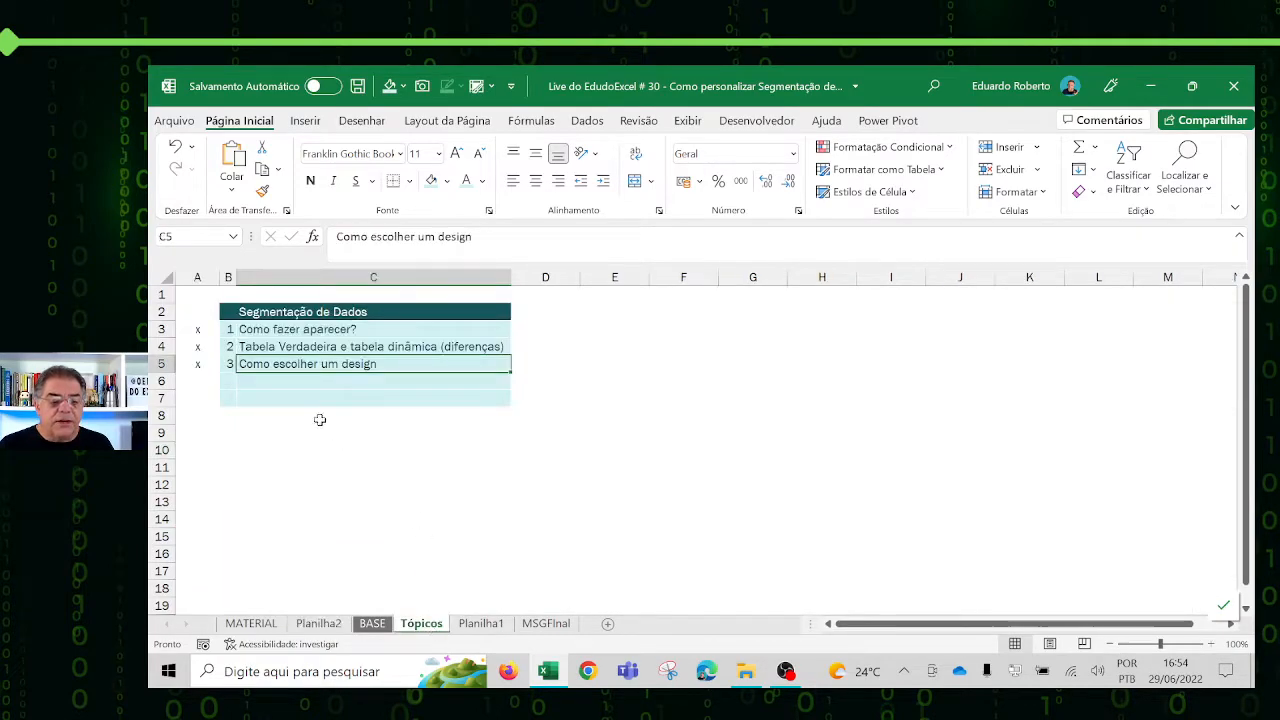
{"action": "left_click", "coordinate": [211, 380]}
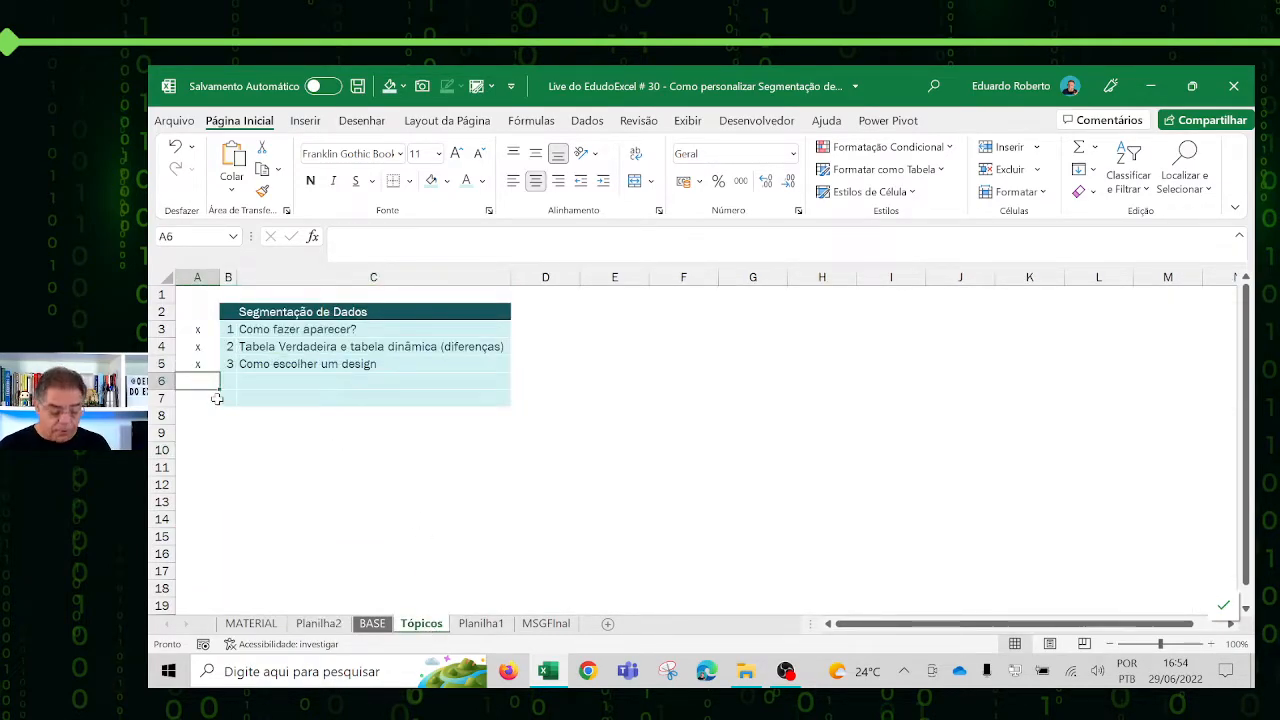
{"action": "type", "text": "x"}
{"action": "key", "text": "Return"}
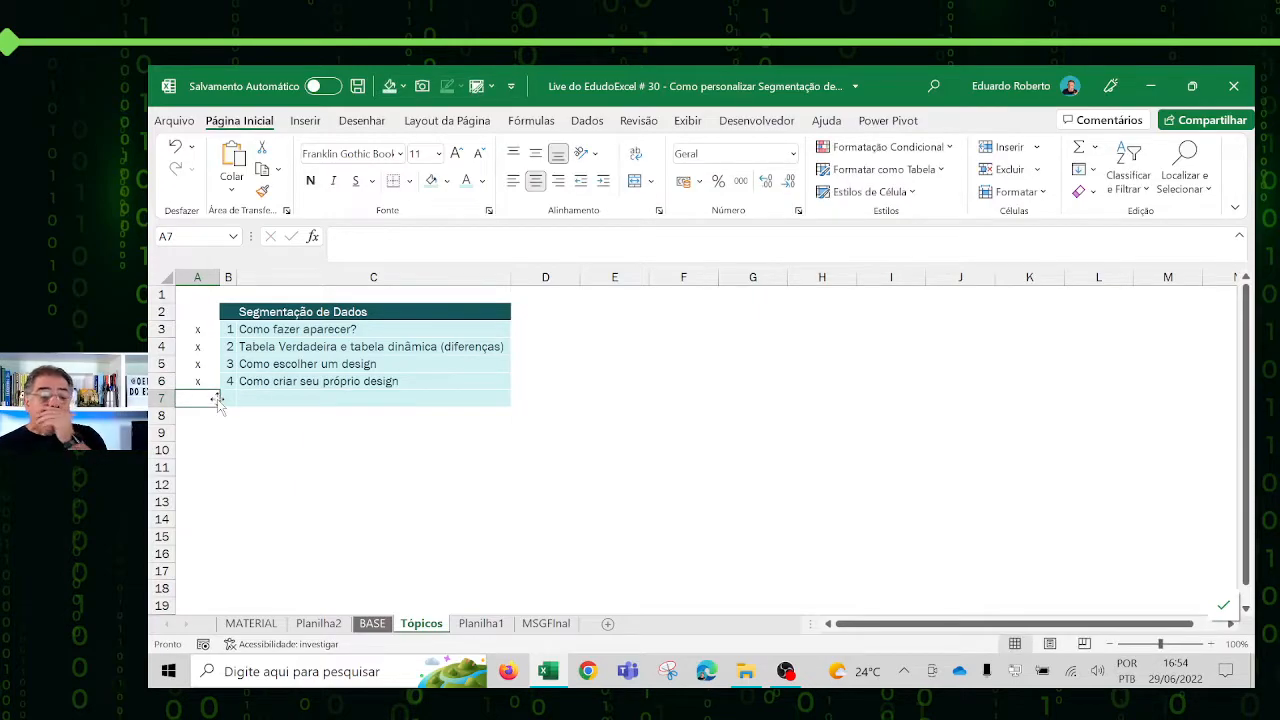
{"action": "key", "text": "alt+Tab"}
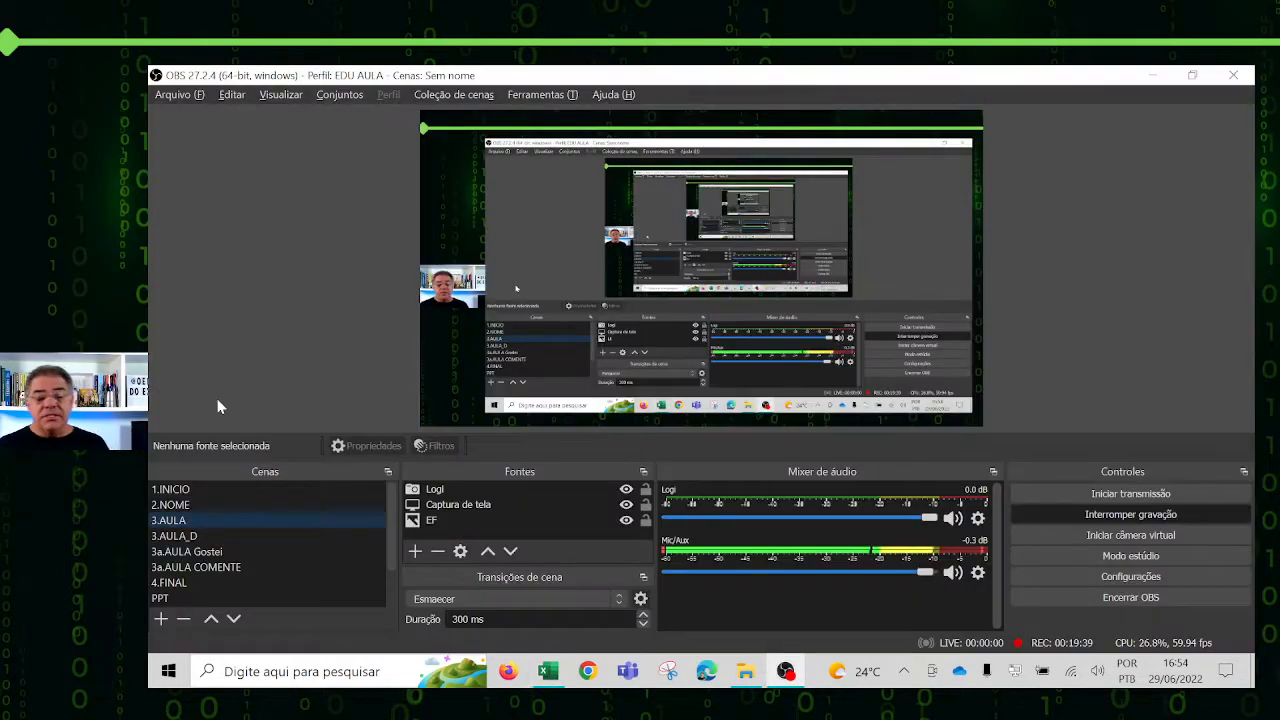
{"action": "key", "text": "alt+Tab"}
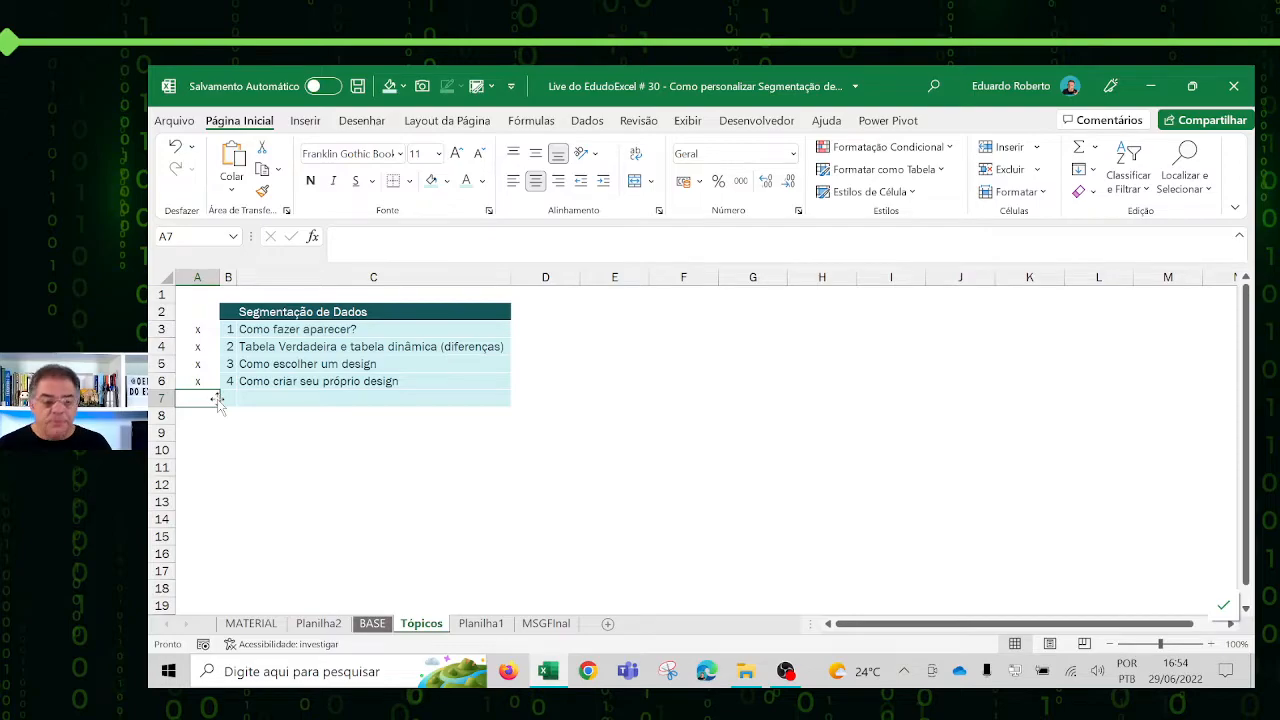
Step: Duplicate the style applied to the original Letra slicer on Planilha2 as a custom slicer style named aula
{"action": "left_click", "coordinate": [318, 623]}
{"action": "left_click", "coordinate": [950, 536]}
{"action": "left_click", "coordinate": [822, 412]}
{"action": "left_click", "coordinate": [923, 434]}
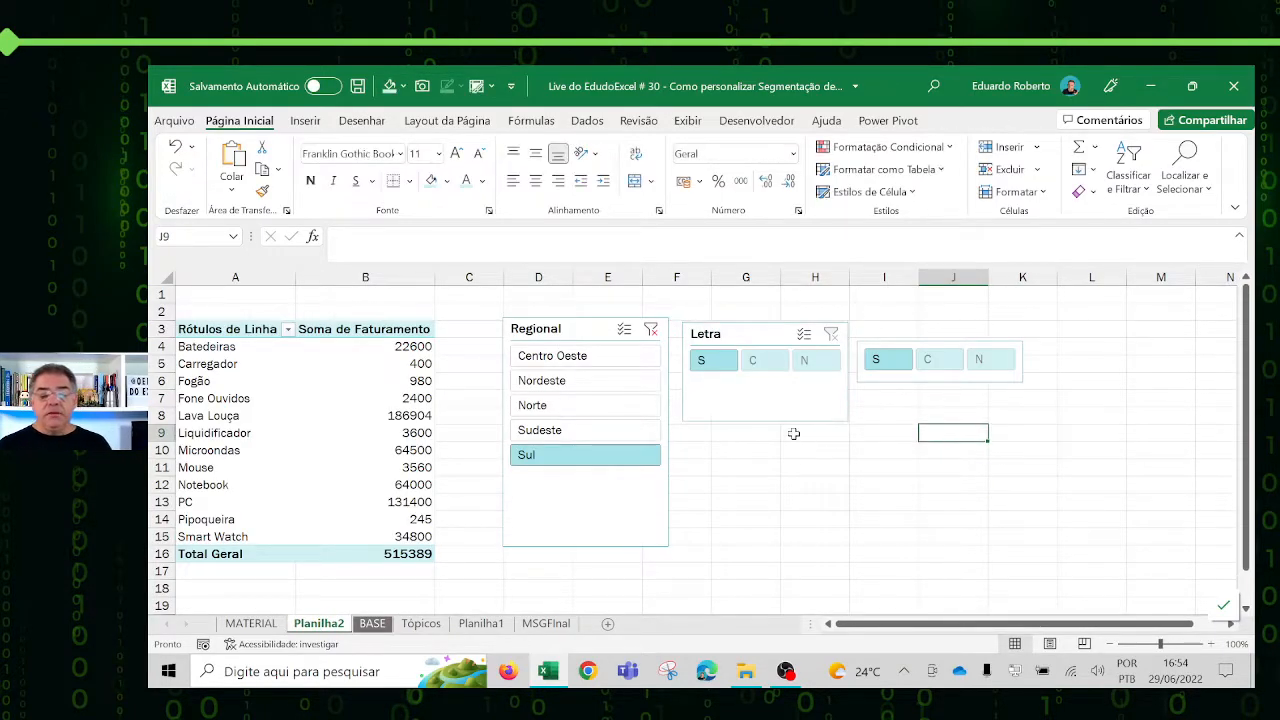
{"action": "left_click", "coordinate": [829, 417]}
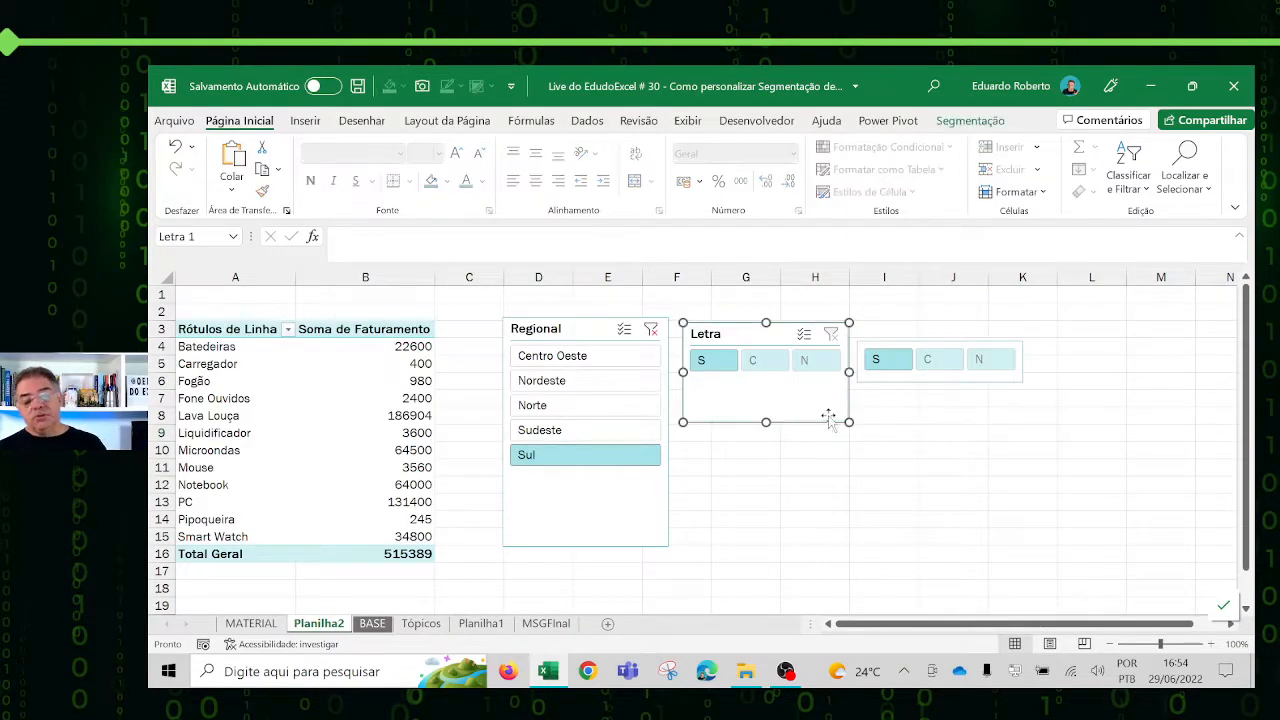
{"action": "left_click", "coordinate": [968, 121]}
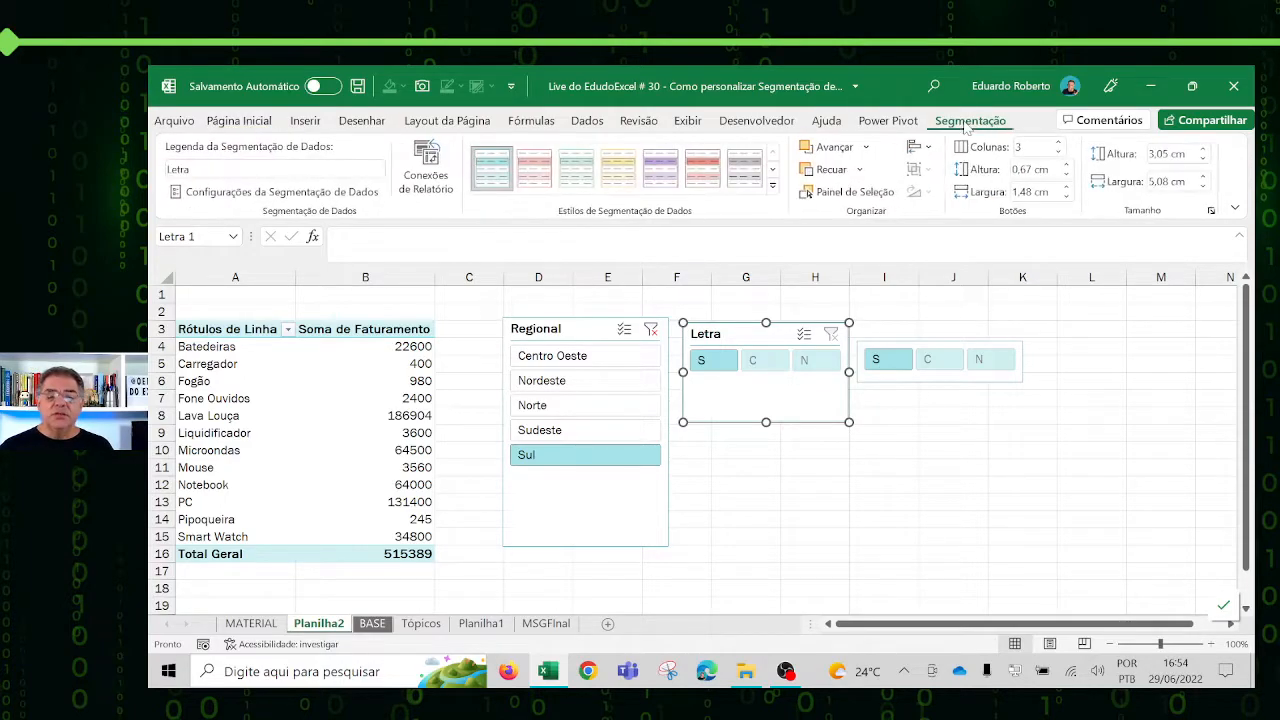
{"action": "right_click", "coordinate": [489, 190]}
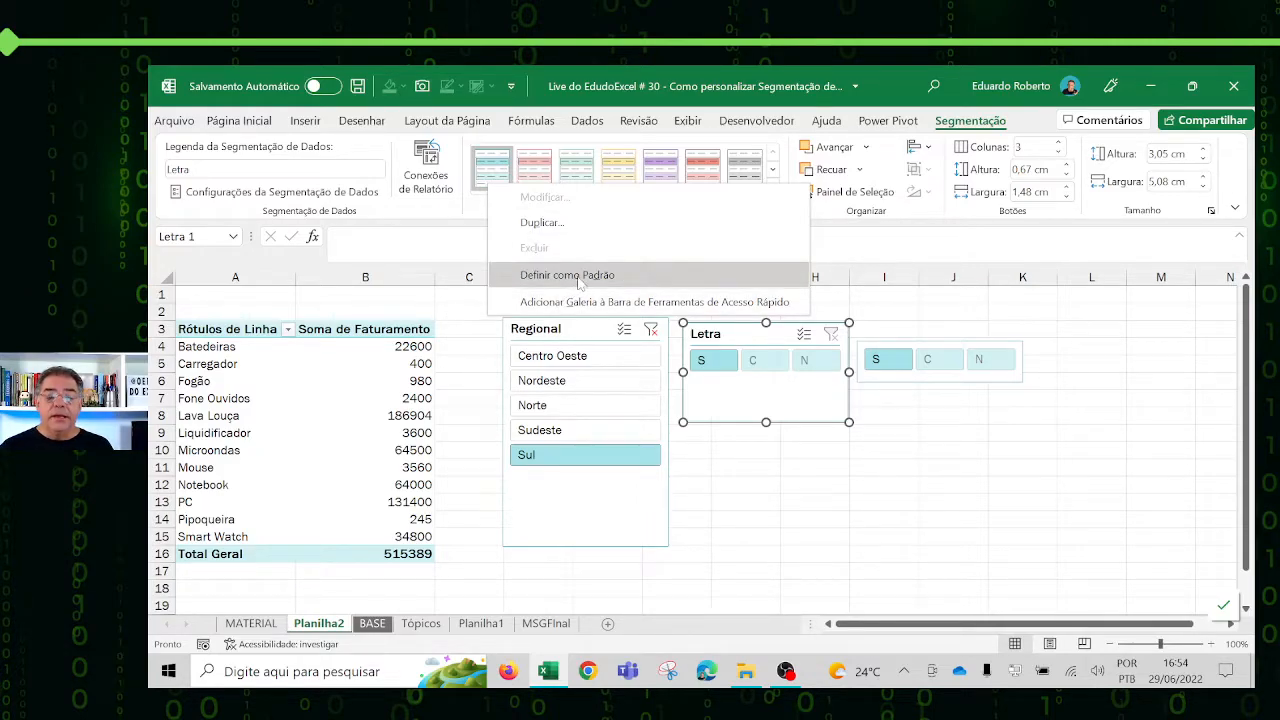
{"action": "left_click", "coordinate": [531, 225]}
{"action": "left_click_drag", "start_coordinate": [575, 216], "coordinate": [773, 211]}
{"action": "type", "text": "aula"}
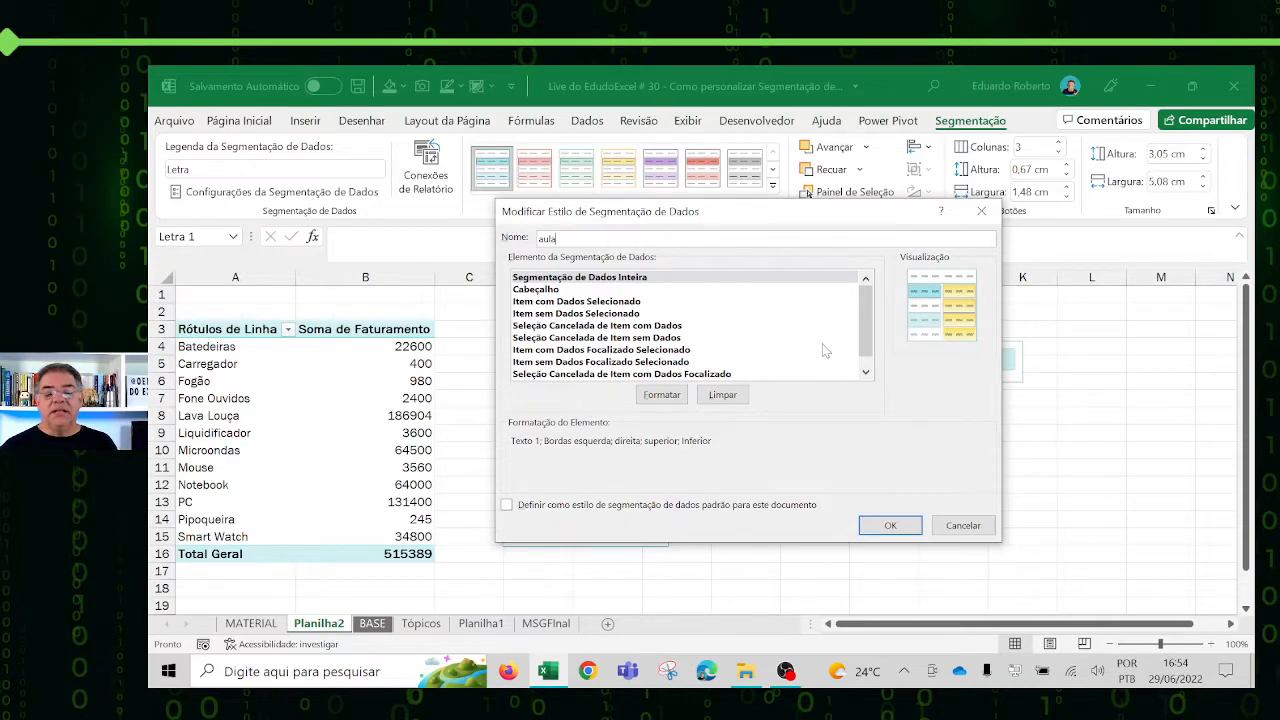
{"action": "left_click_drag", "start_coordinate": [867, 328], "coordinate": [867, 358]}
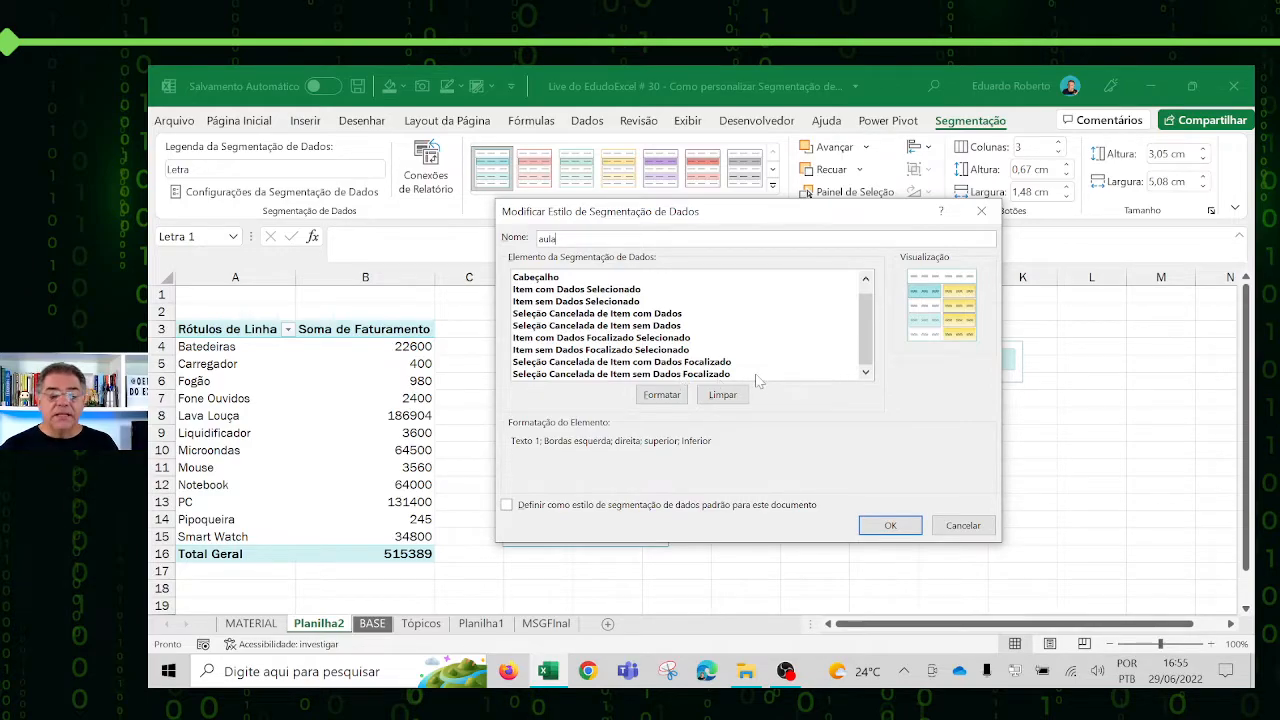
{"action": "scroll", "coordinate": [706, 360], "scroll_direction": "up", "scroll_amount": 1}
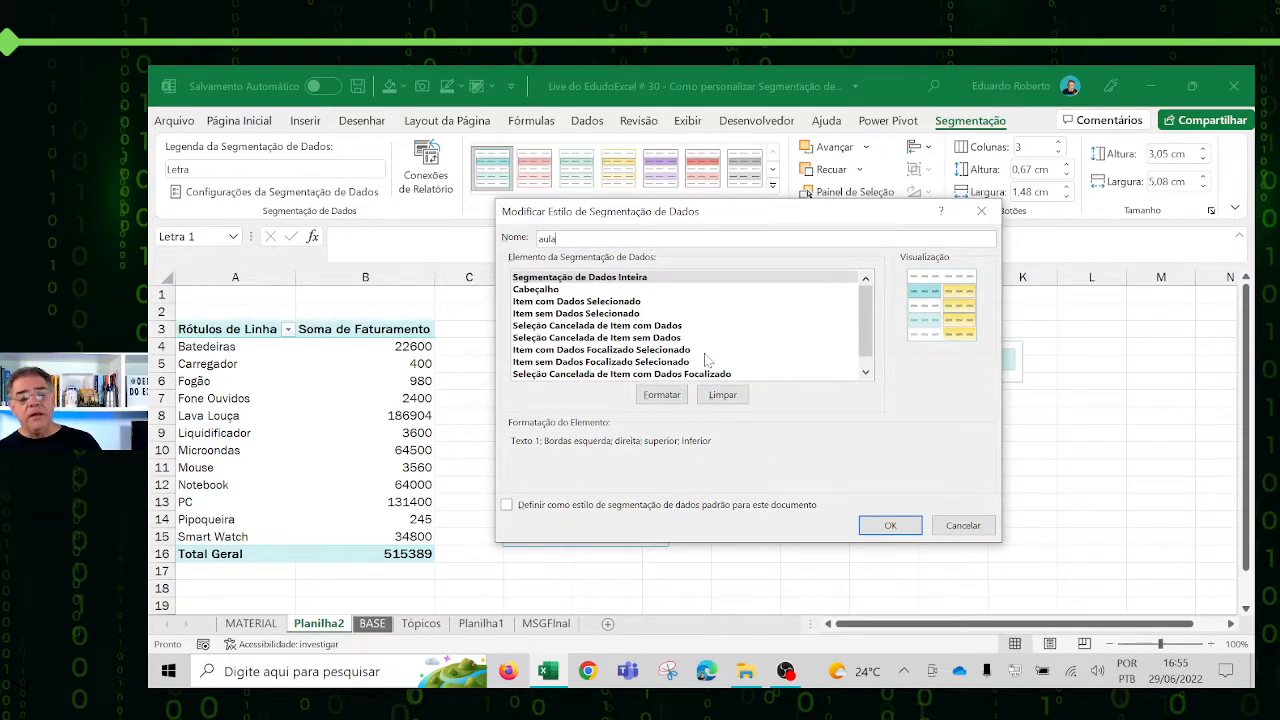
{"action": "left_click", "coordinate": [897, 525]}
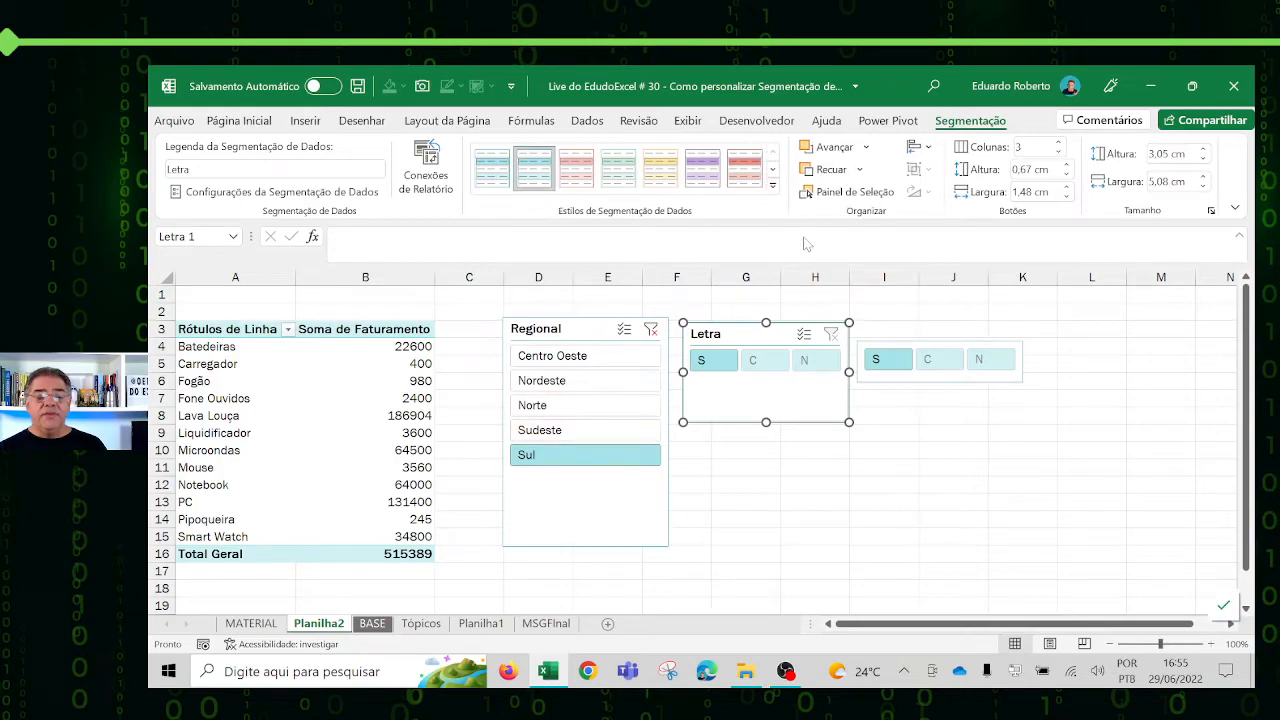
{"action": "left_click", "coordinate": [772, 186]}
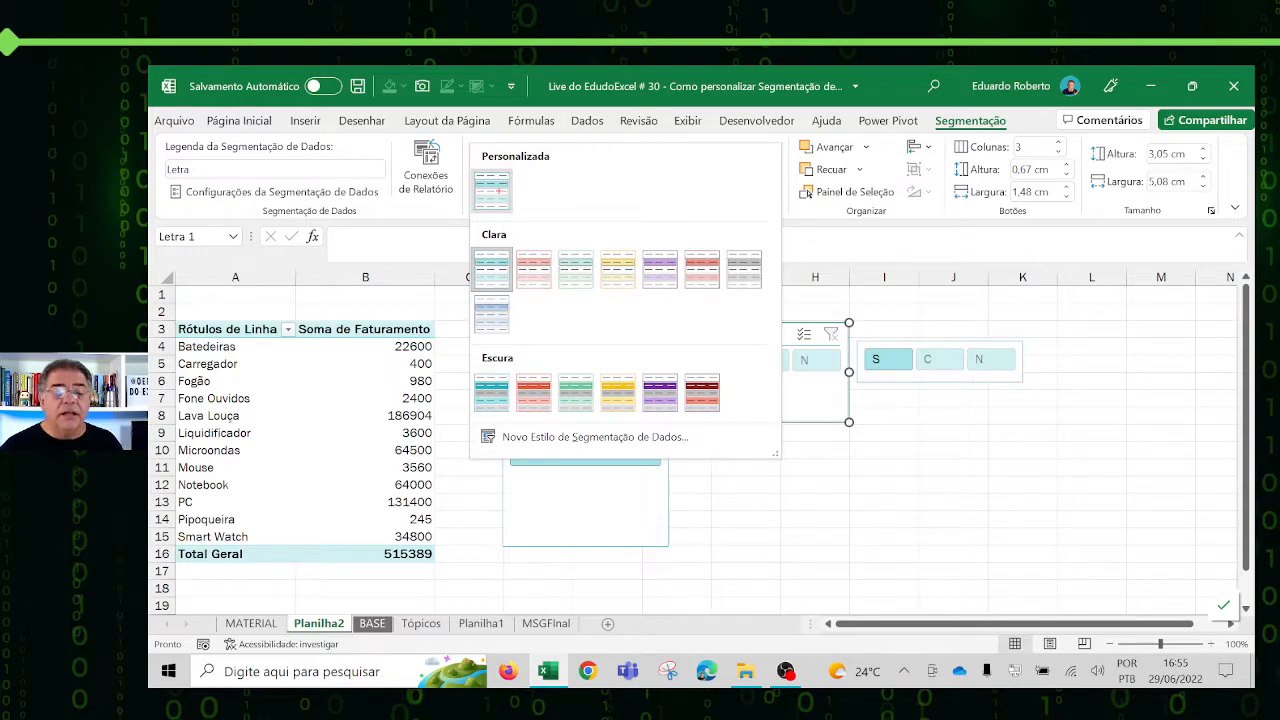
{"action": "mouse_move", "coordinate": [468, 146]}
{"action": "left_mouse_down"}
{"action": "mouse_move", "coordinate": [503, 209]}
{"action": "mouse_move", "coordinate": [580, 217]}
{"action": "left_mouse_up"}
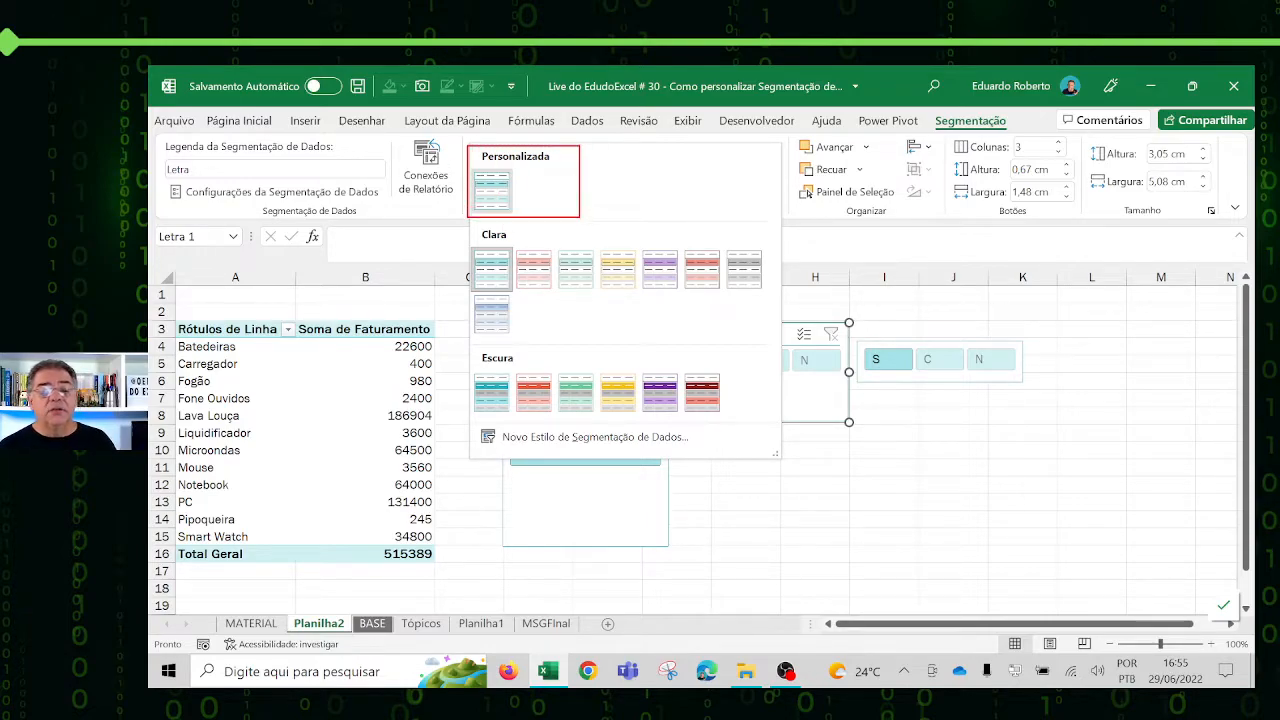
{"action": "key", "text": "Escape"}
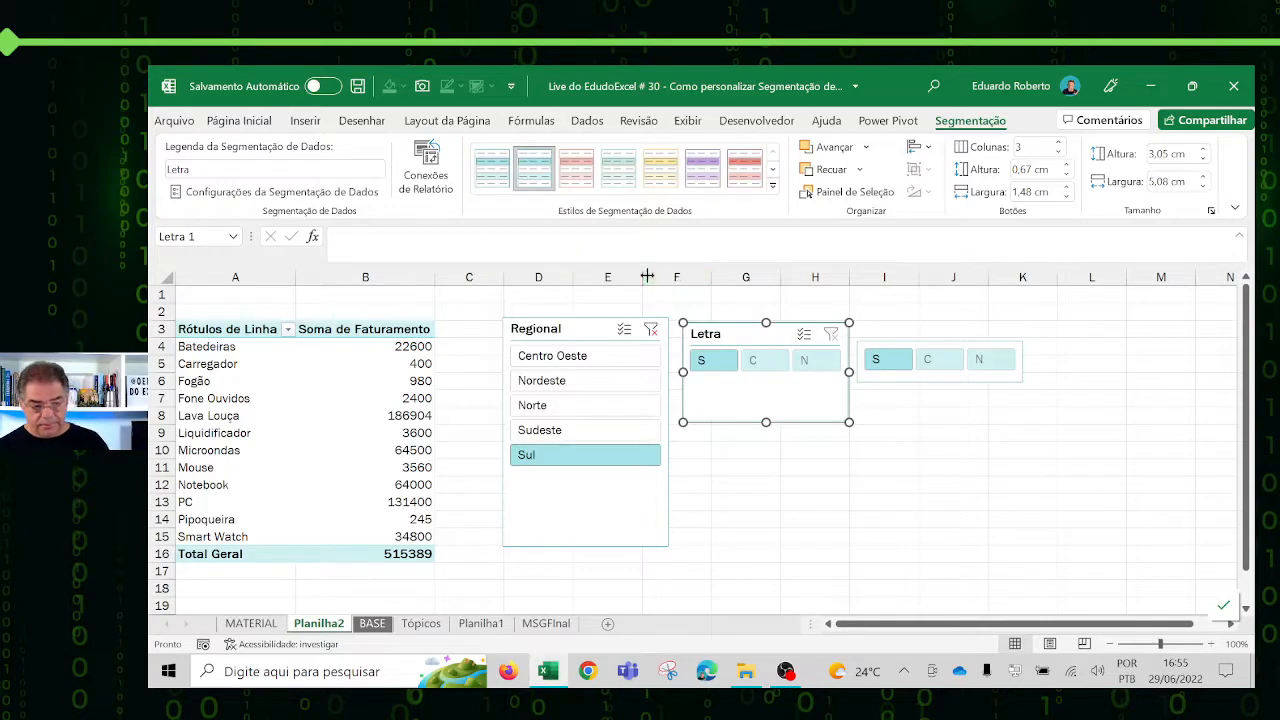
{"action": "left_click", "coordinate": [735, 522]}
Step: Modify the custom aula slicer style, giving its Segmentação de Dados Inteira element a near-black background fill
{"action": "left_click", "coordinate": [765, 418]}
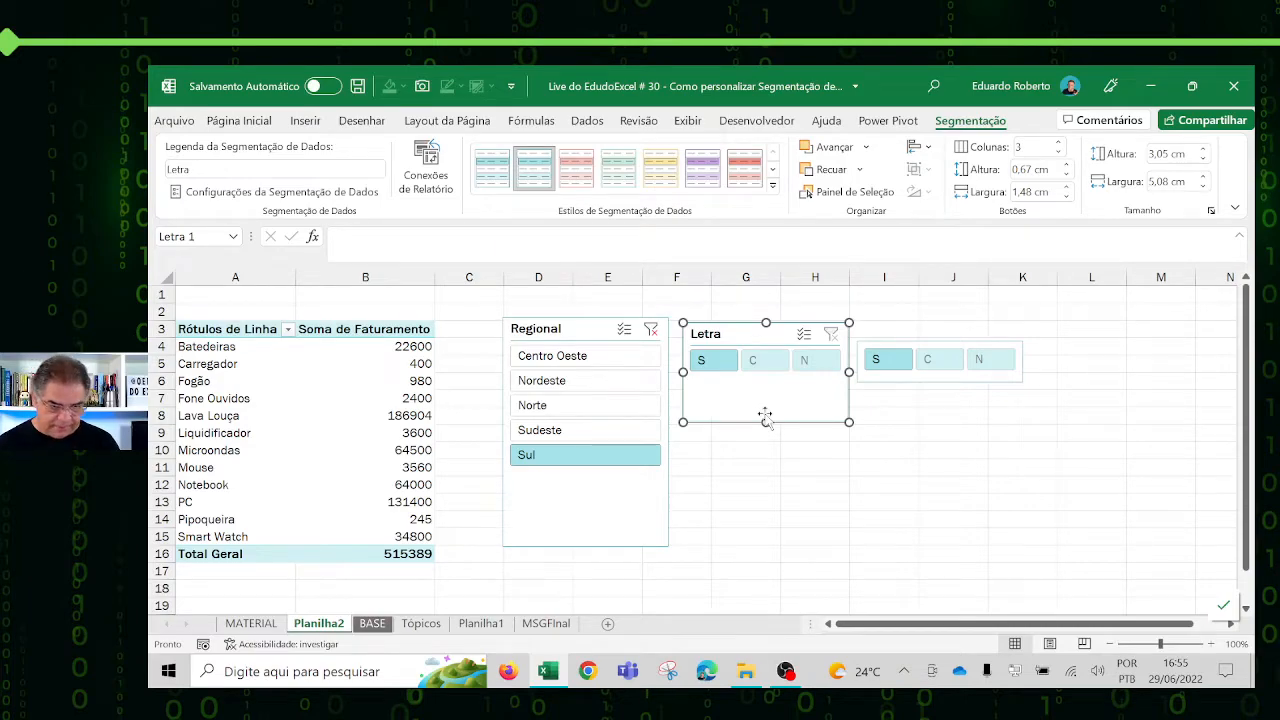
{"action": "left_click", "coordinate": [773, 186]}
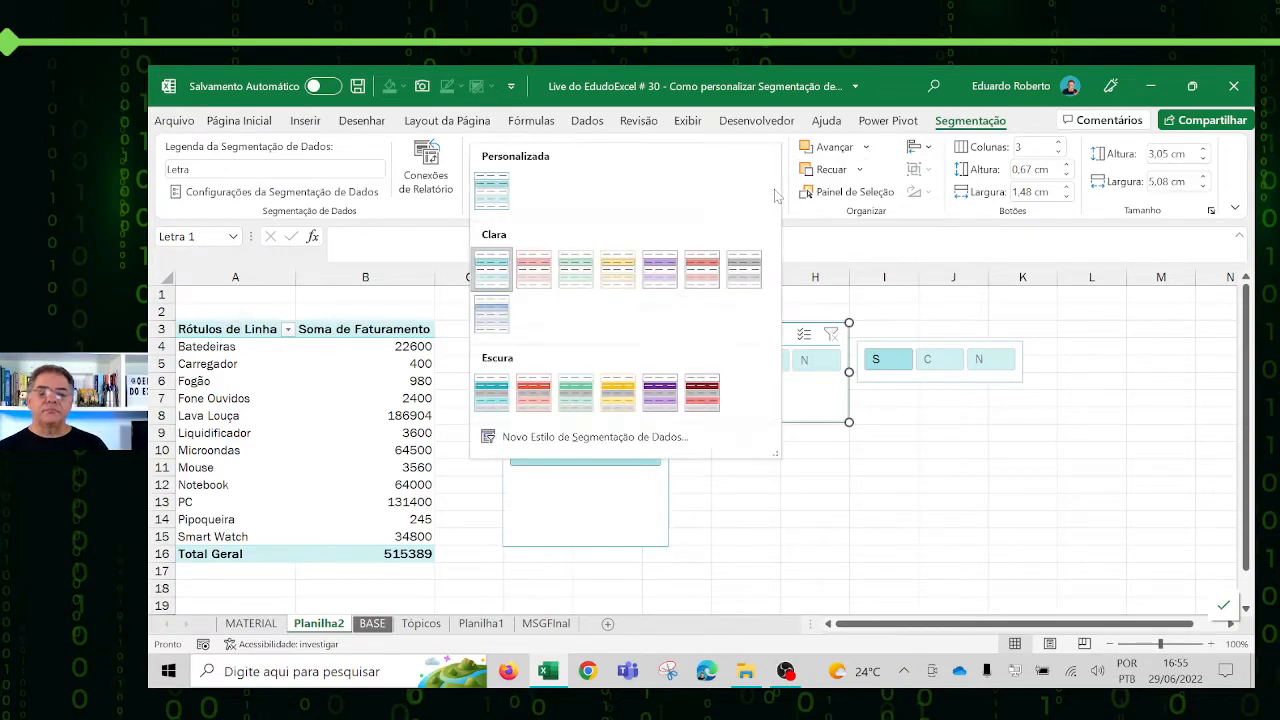
{"action": "right_click", "coordinate": [491, 201]}
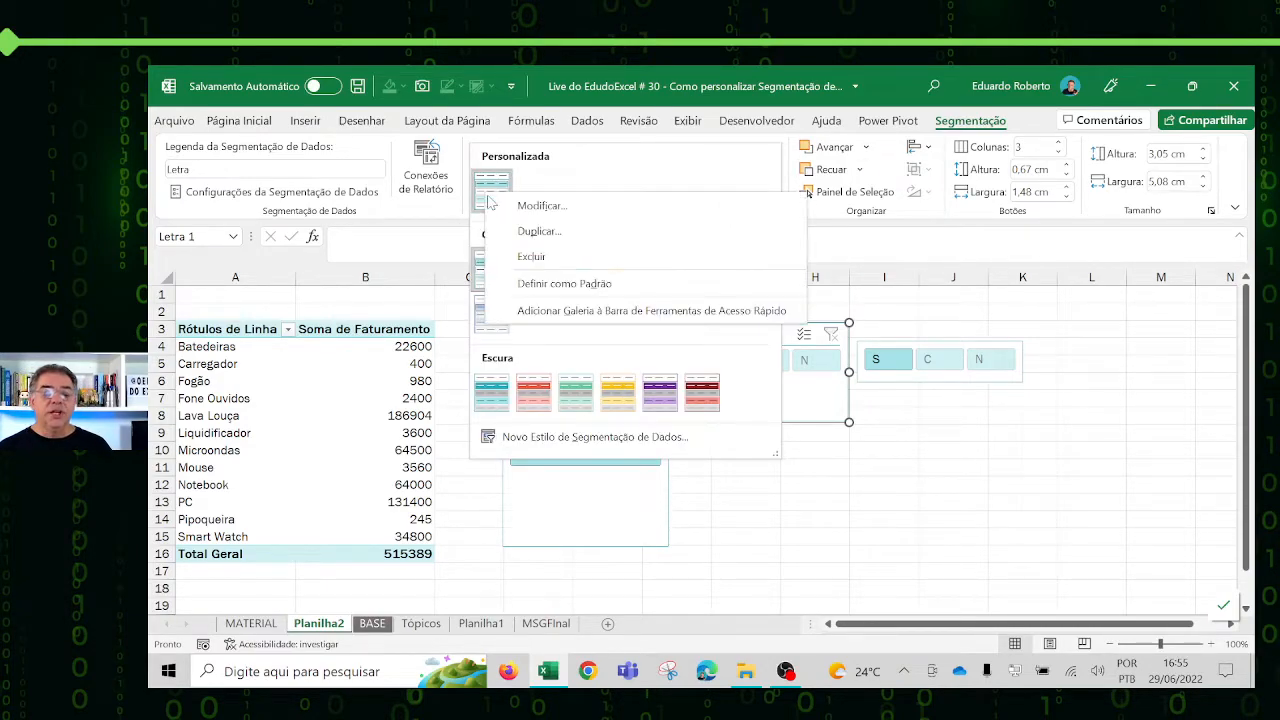
{"action": "left_click", "coordinate": [545, 206]}
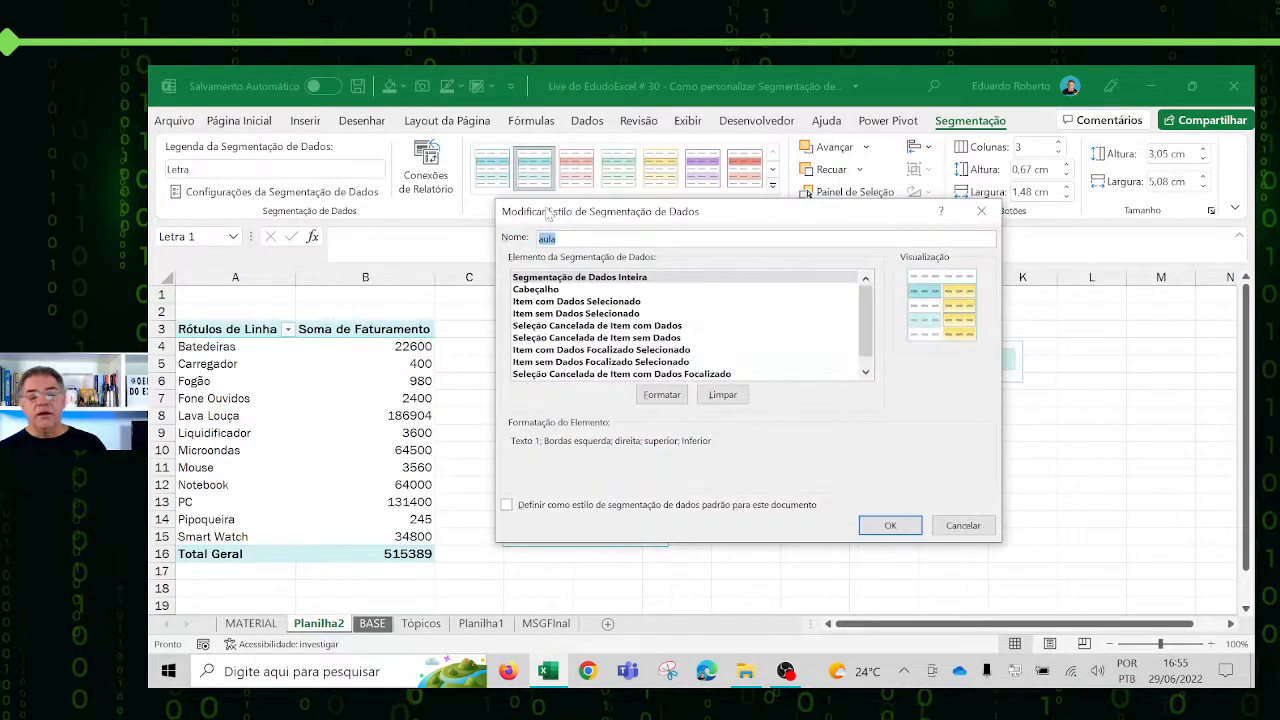
{"action": "left_click_drag", "start_coordinate": [760, 218], "coordinate": [538, 193]}
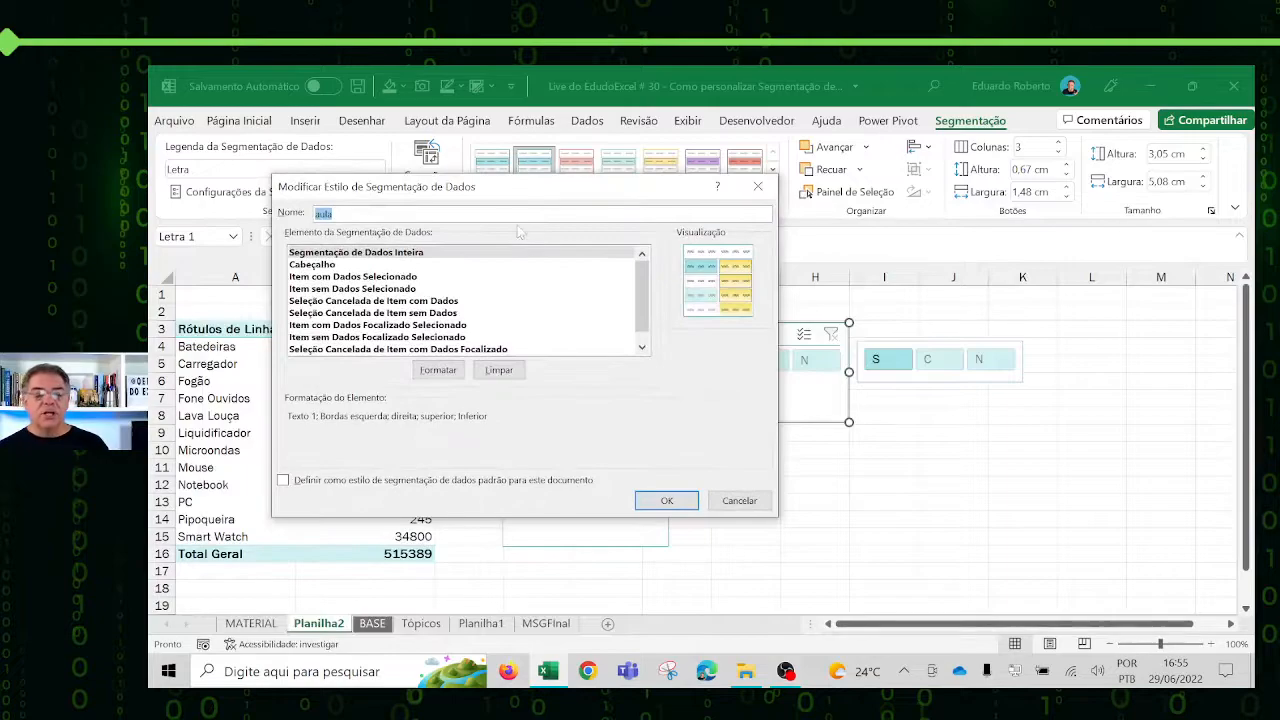
{"action": "left_click", "coordinate": [398, 253]}
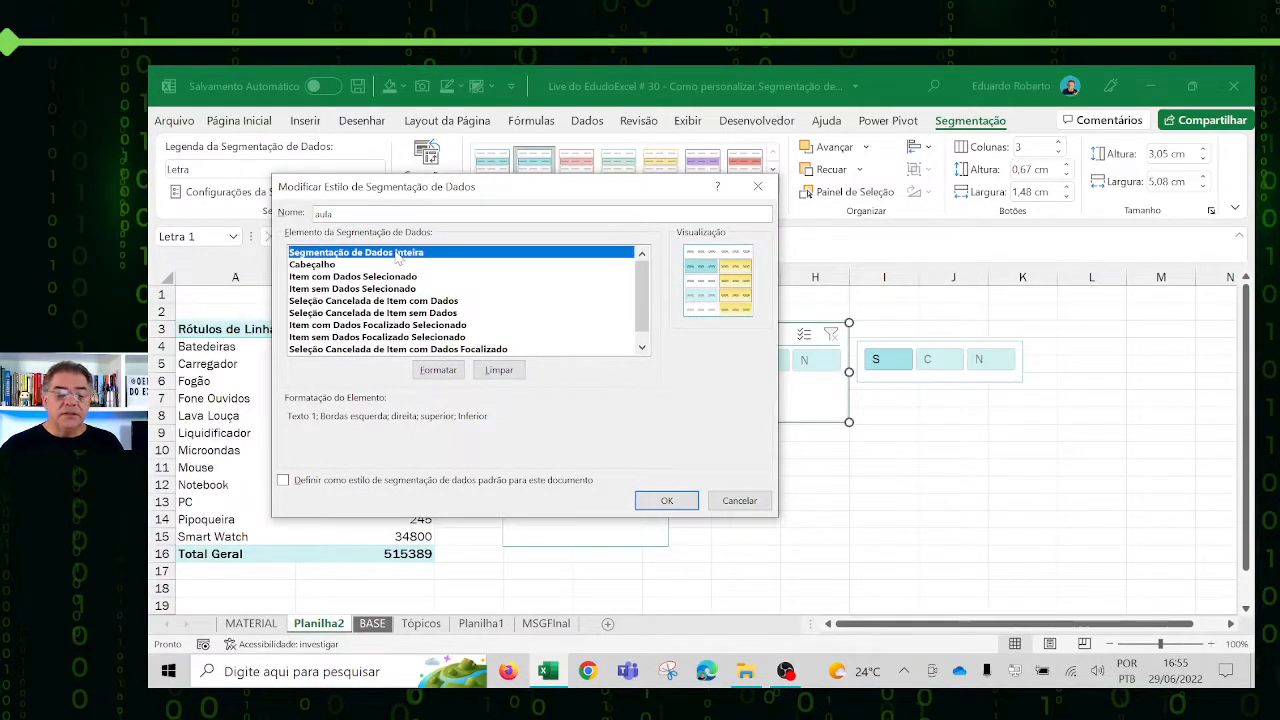
{"action": "left_click", "coordinate": [434, 371]}
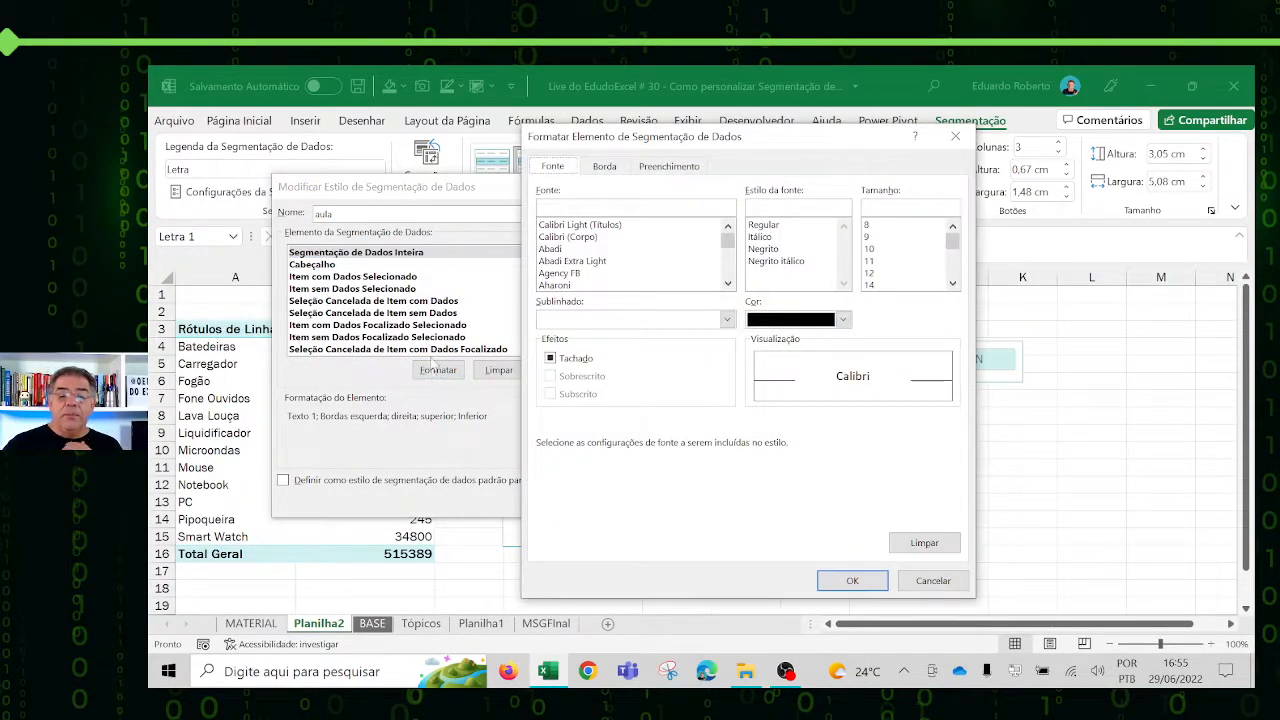
{"action": "left_click", "coordinate": [670, 167]}
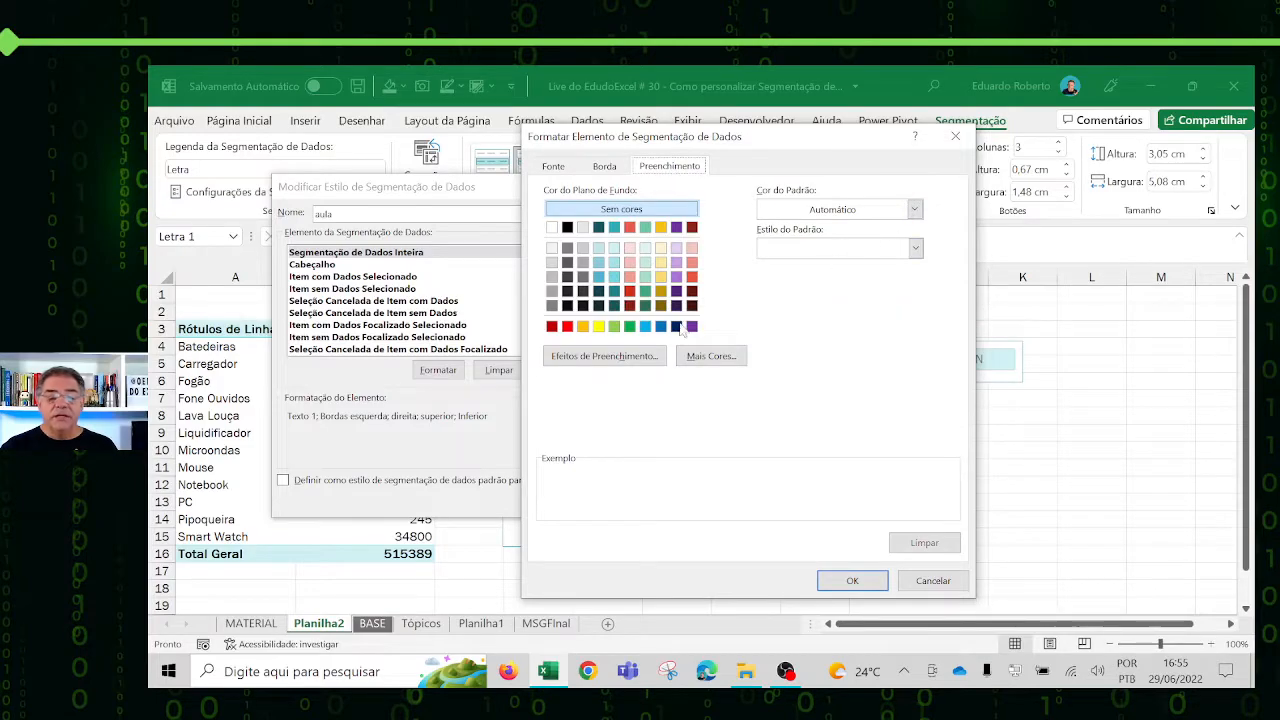
{"action": "left_click", "coordinate": [567, 305]}
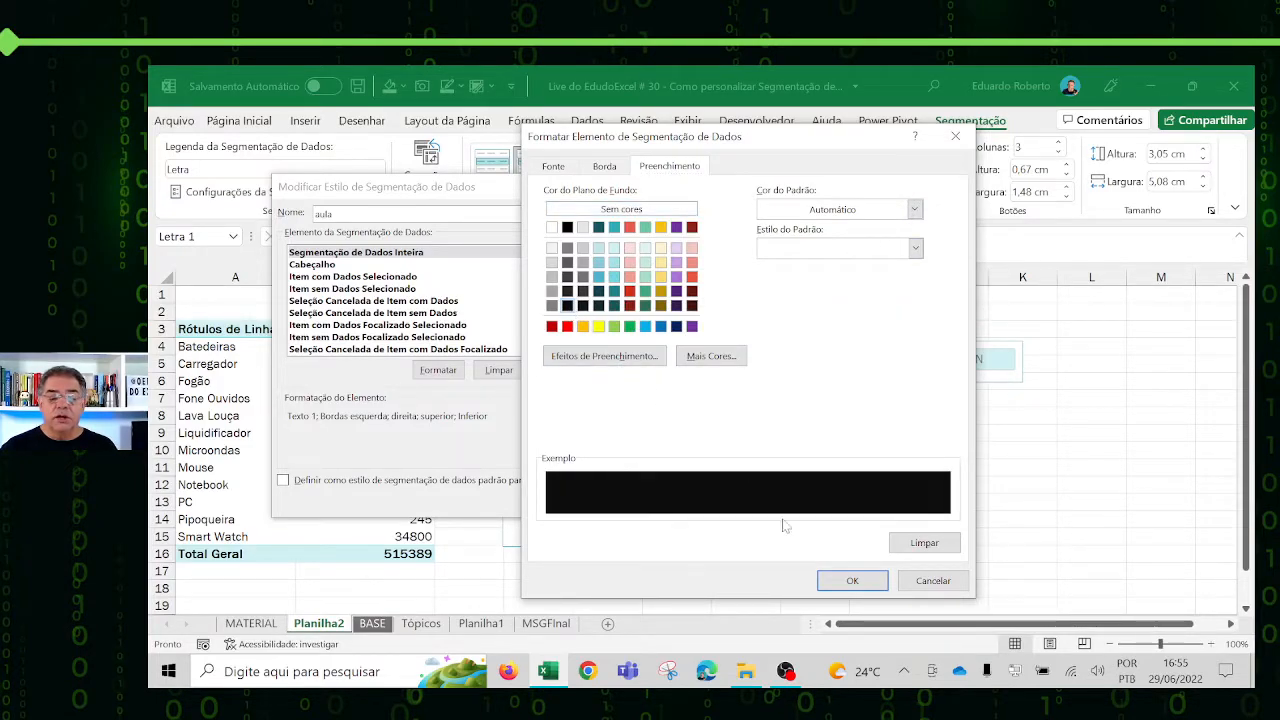
{"action": "left_click", "coordinate": [852, 580]}
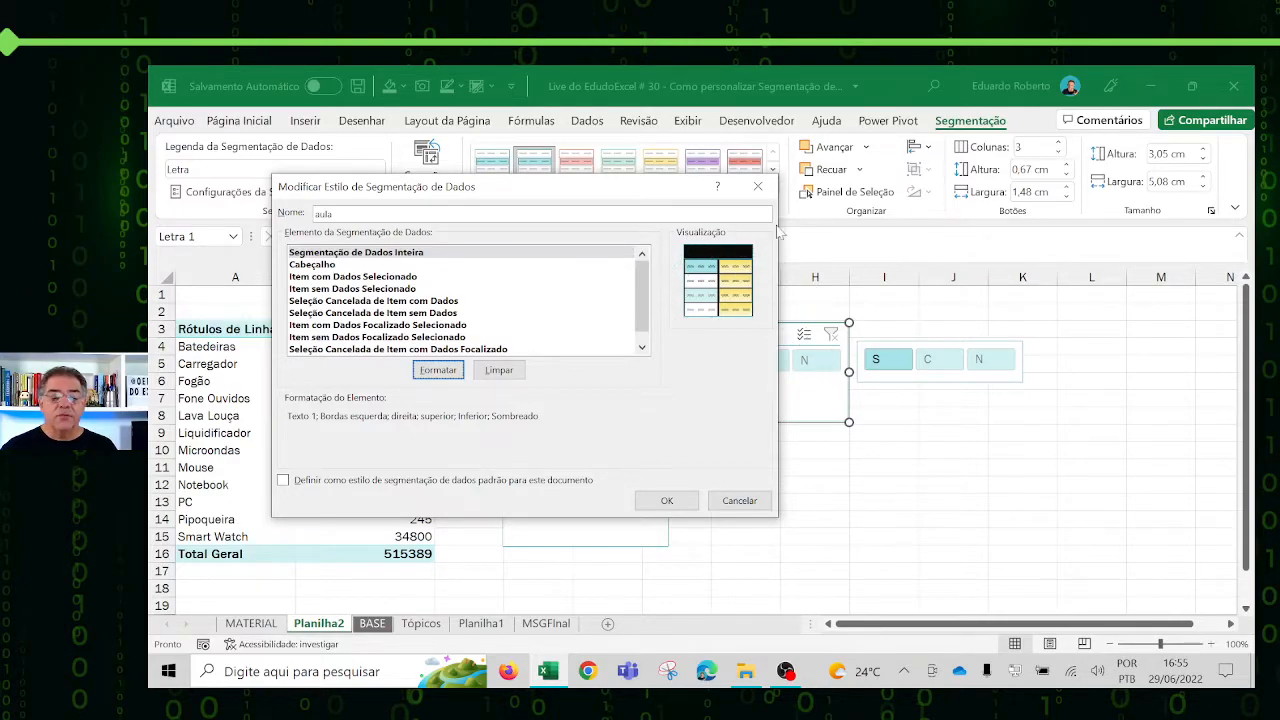
Step: Open the border line colour choices for the Segmentação de Dados Inteira element of the aula style
{"action": "left_click", "coordinate": [438, 370]}
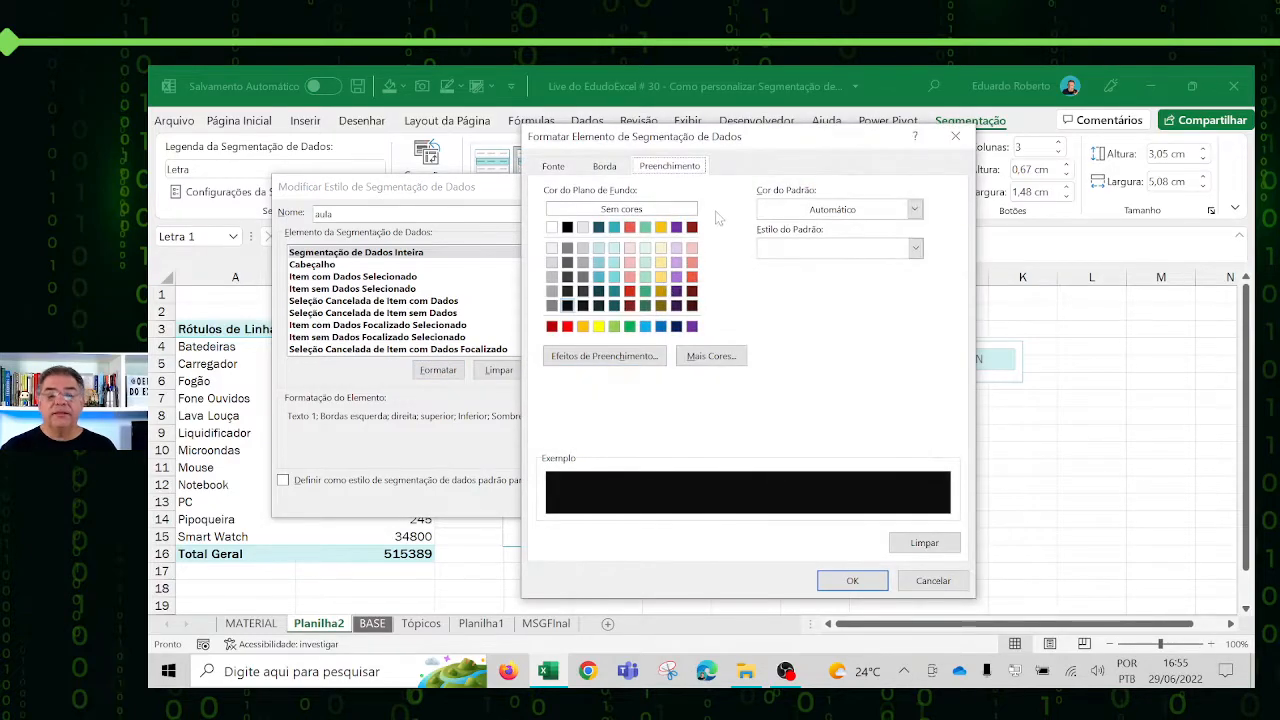
{"action": "left_click", "coordinate": [604, 166]}
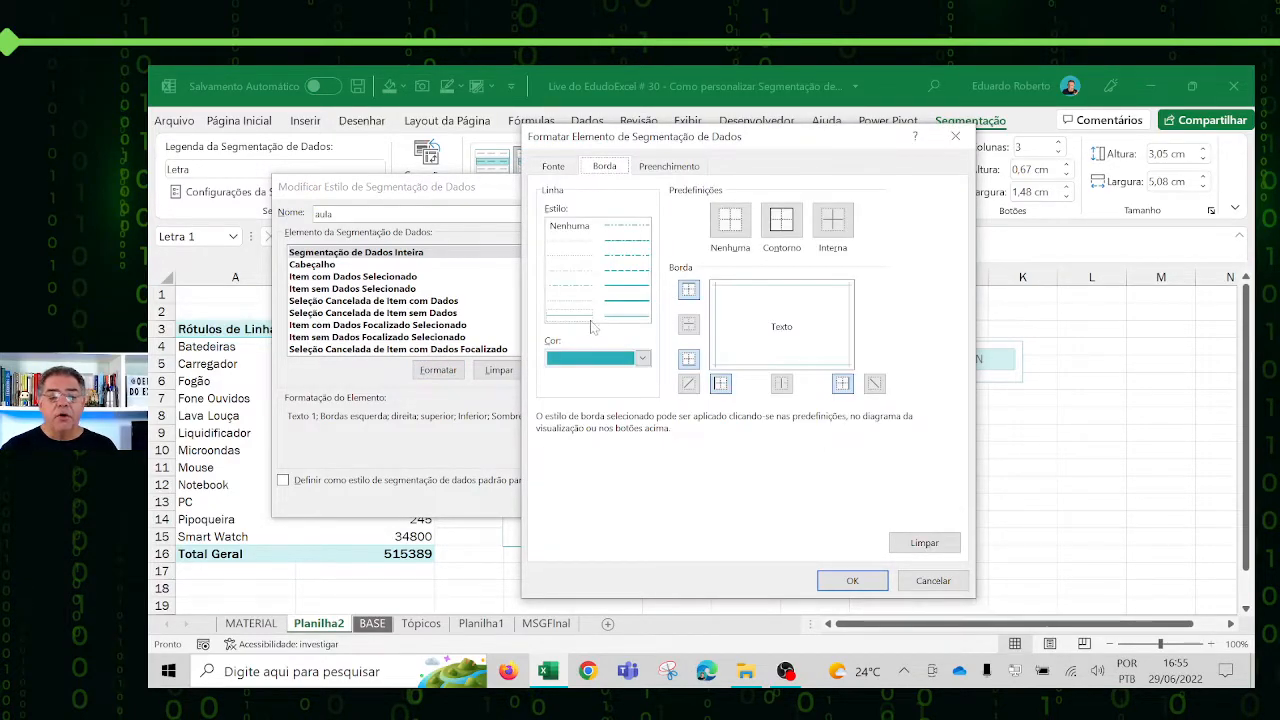
{"action": "left_click", "coordinate": [620, 358]}
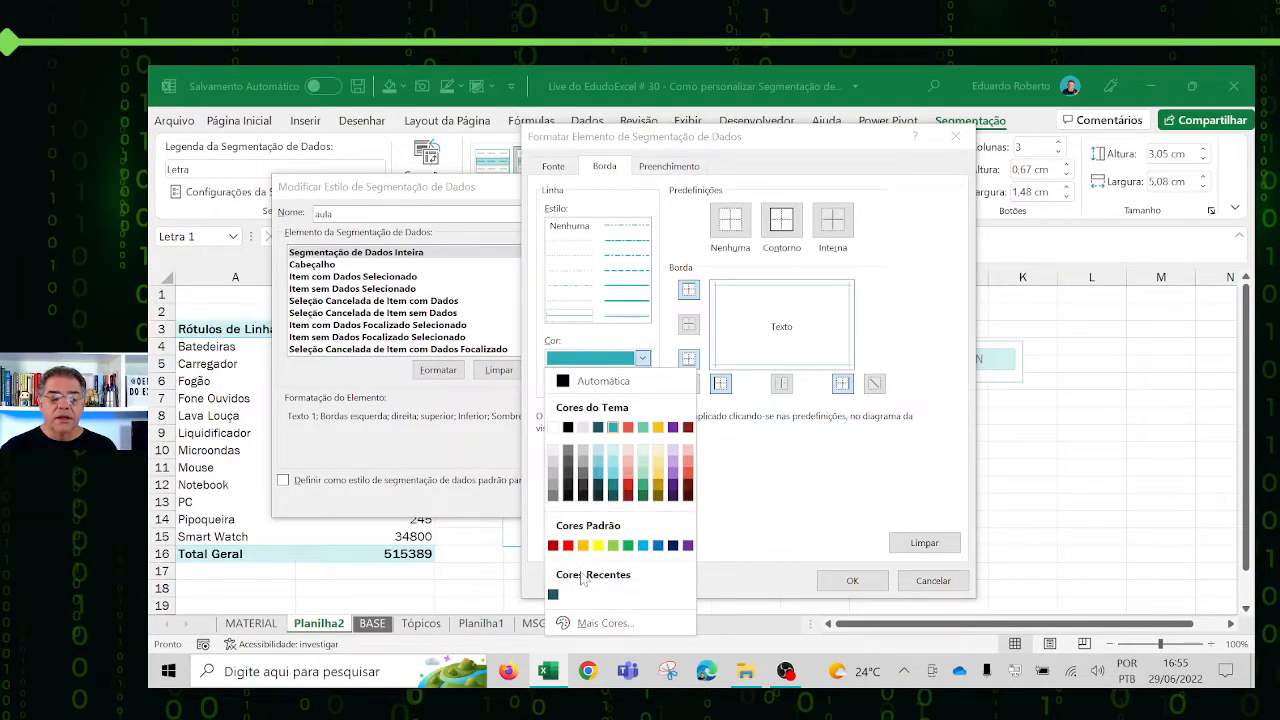
Step: Give the whole-slicer element of the aula style a black outline border and save the style
{"action": "left_click", "coordinate": [570, 497]}
{"action": "left_click", "coordinate": [782, 221]}
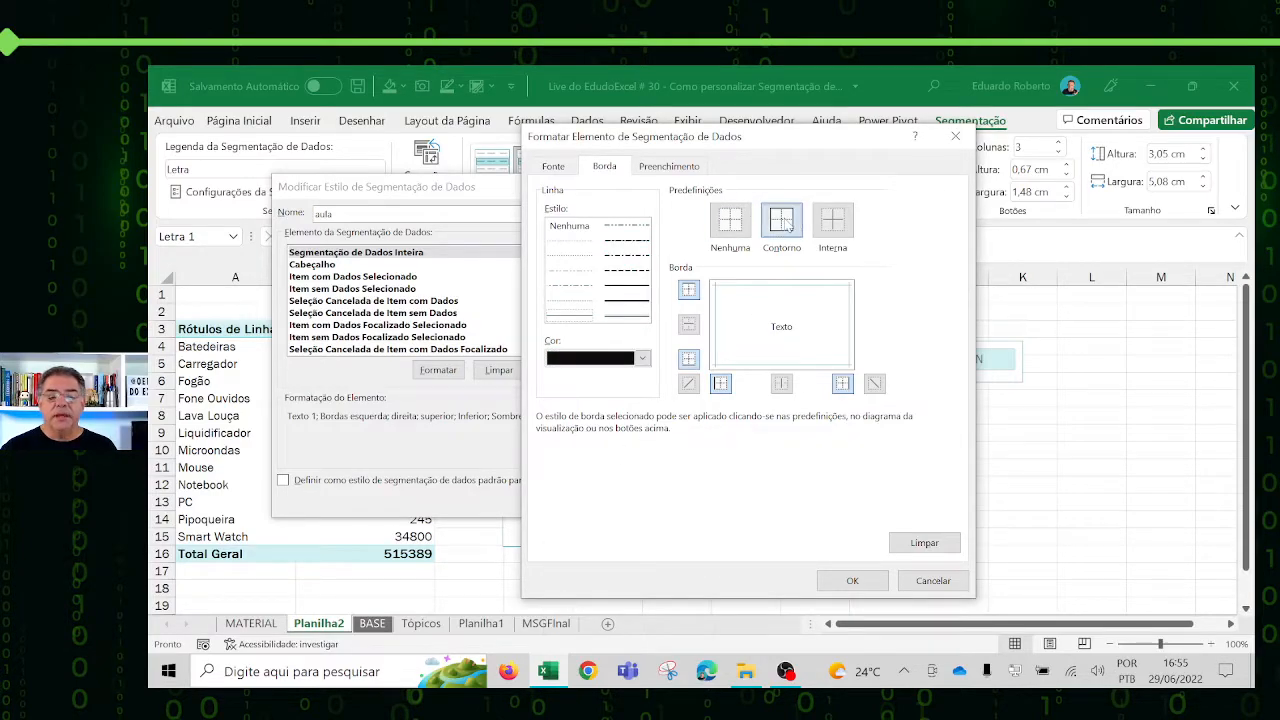
{"action": "left_click", "coordinate": [852, 582]}
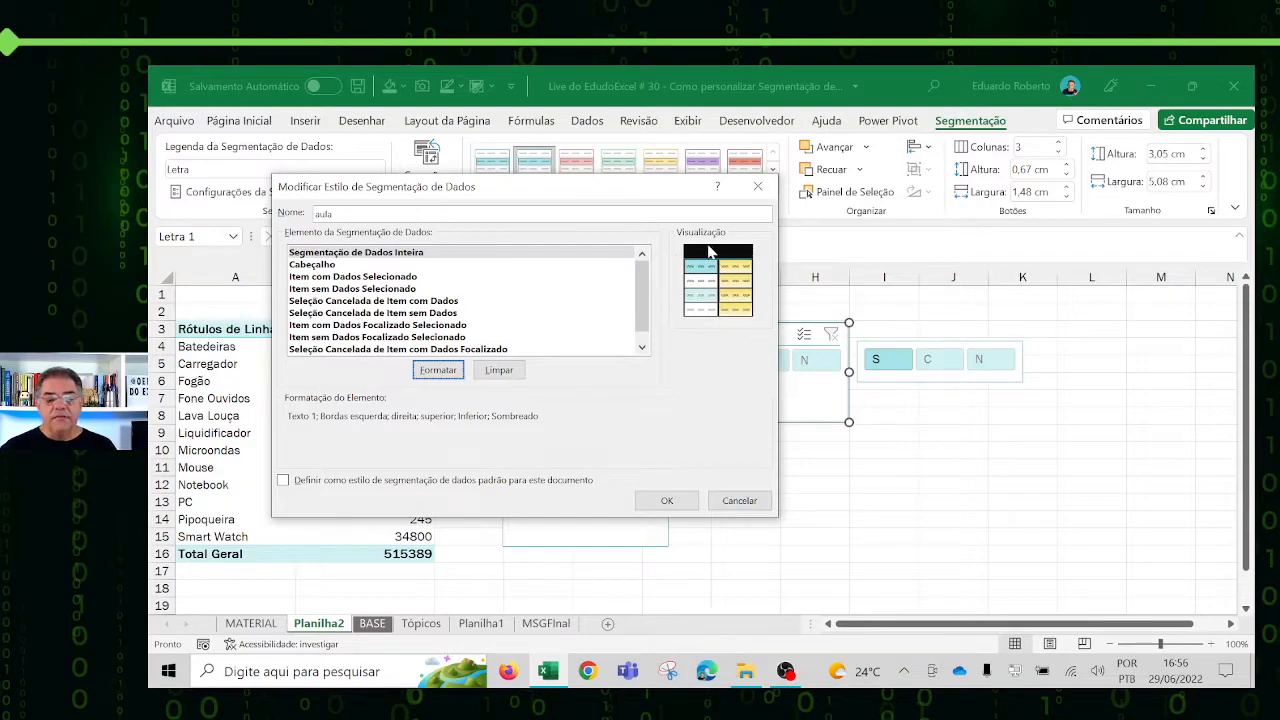
{"action": "left_click", "coordinate": [664, 501]}
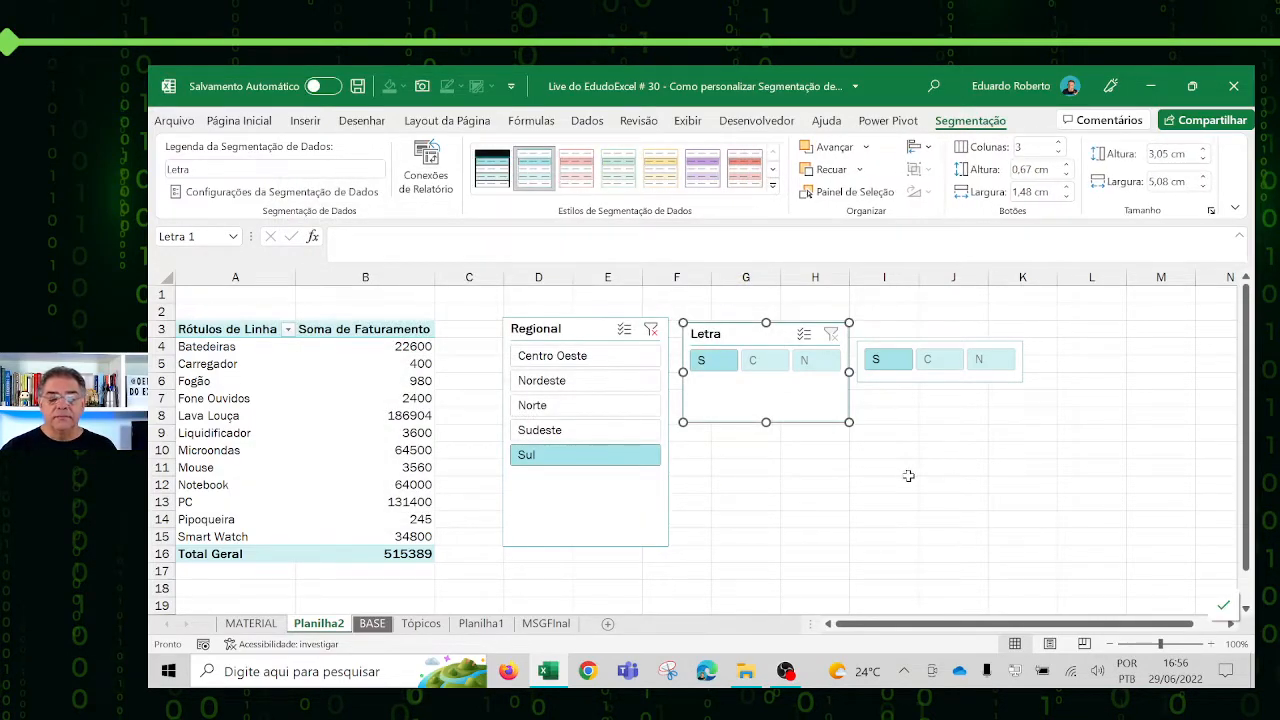
{"action": "left_click", "coordinate": [908, 476]}
Step: Apply the custom aula style to the Letra slicer that has a header
{"action": "left_click", "coordinate": [810, 430]}
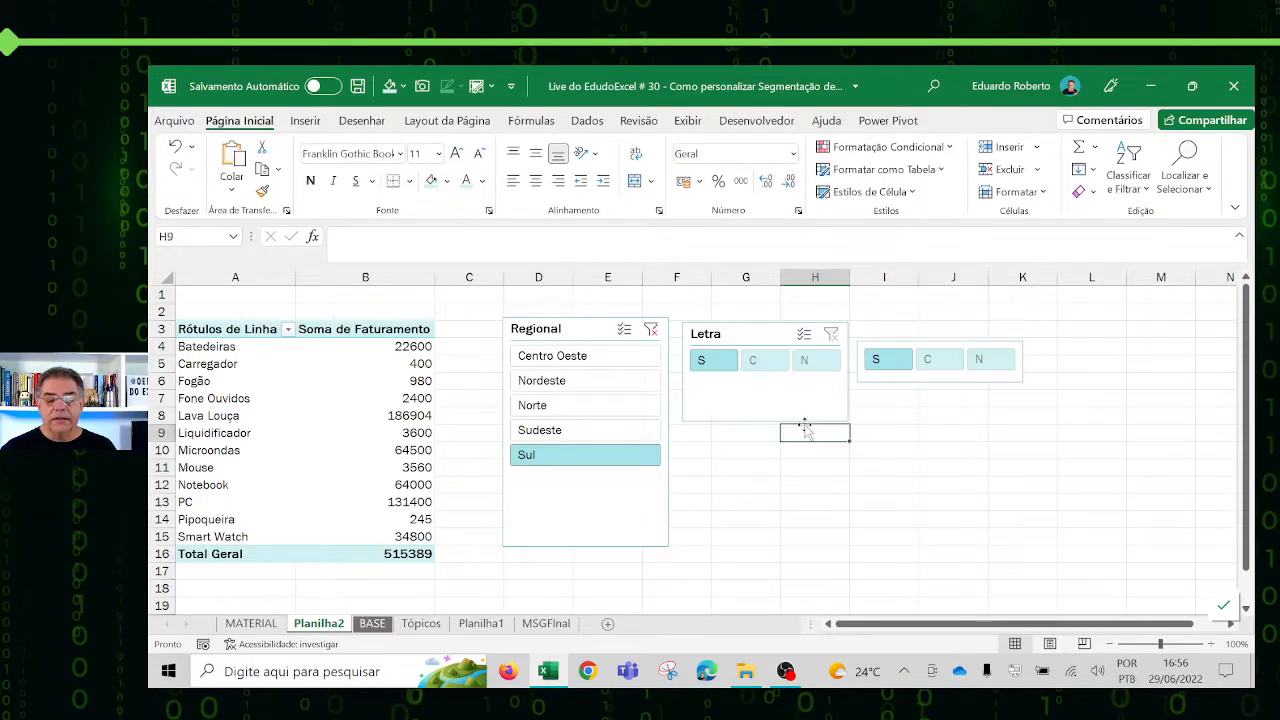
{"action": "left_click", "coordinate": [945, 436]}
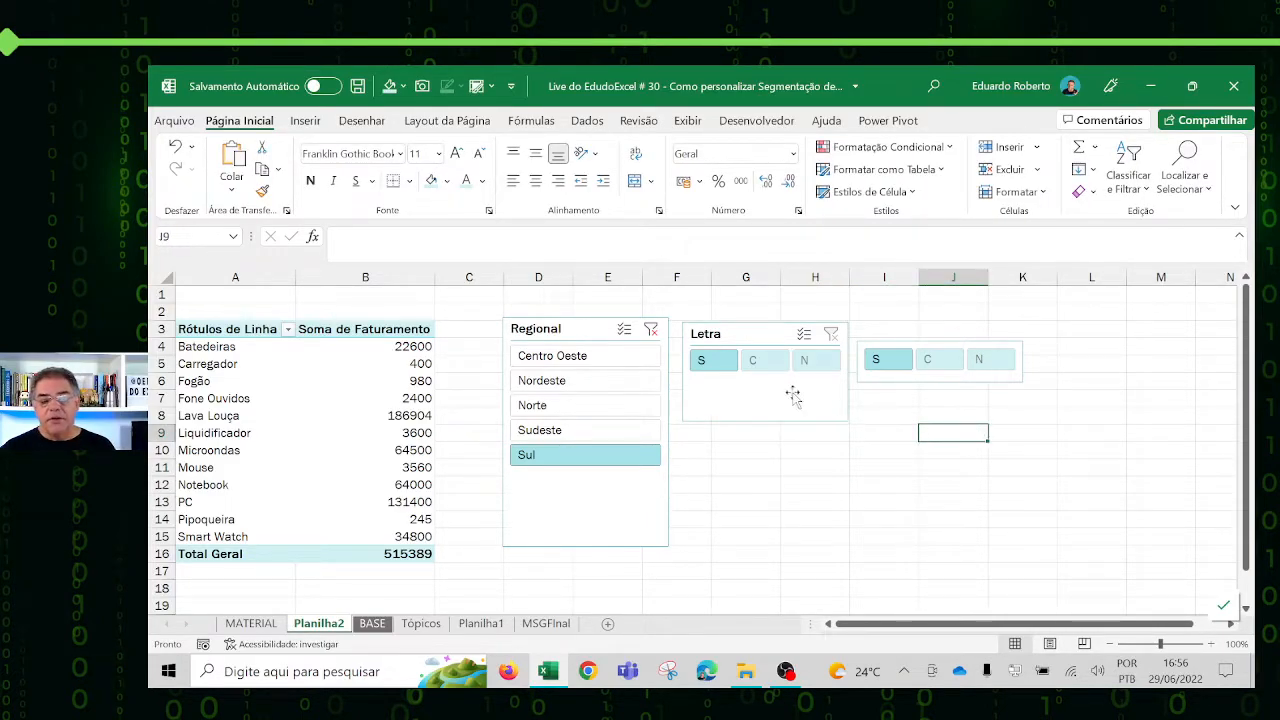
{"action": "left_click", "coordinate": [793, 396]}
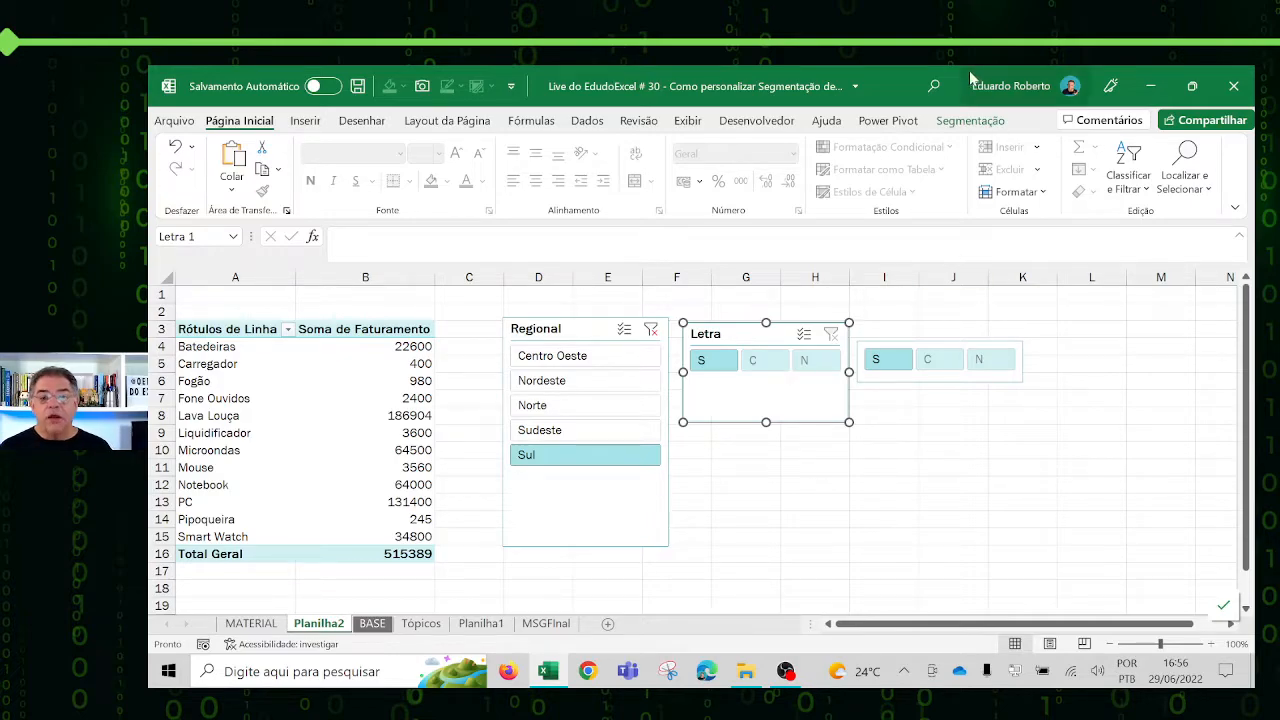
{"action": "left_click", "coordinate": [970, 120]}
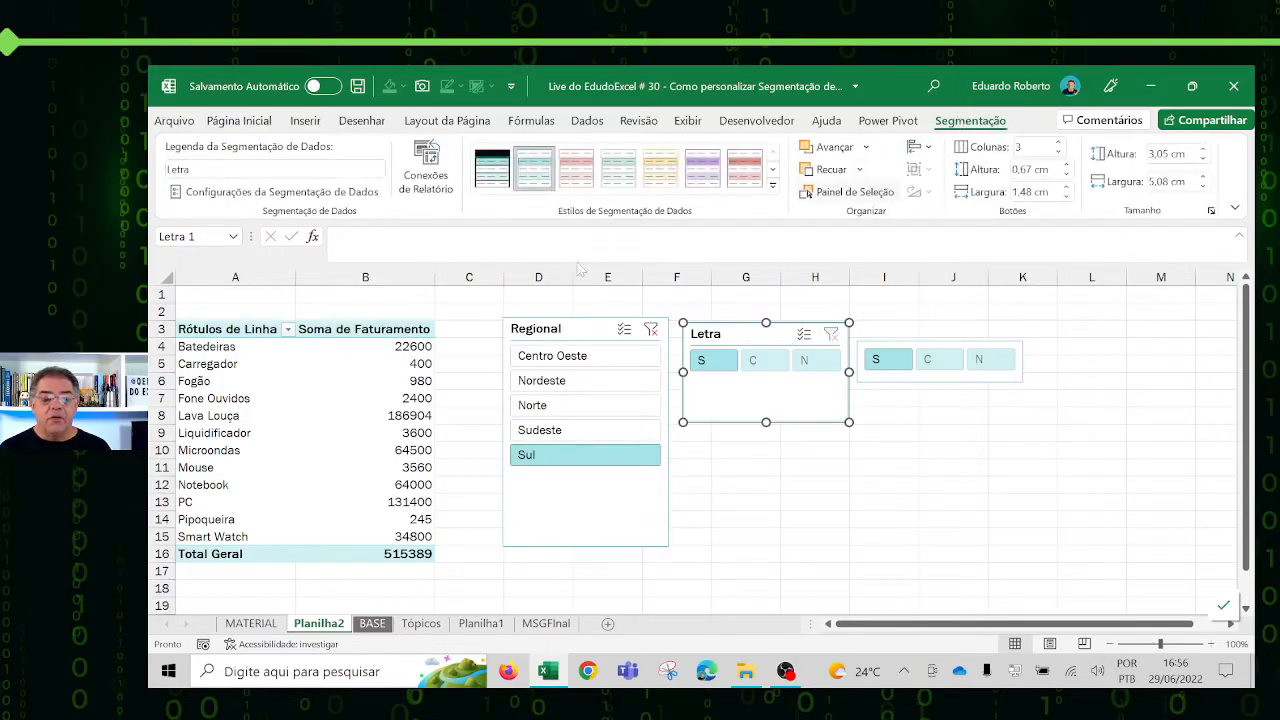
{"action": "left_click", "coordinate": [497, 174]}
{"action": "left_click", "coordinate": [955, 537]}
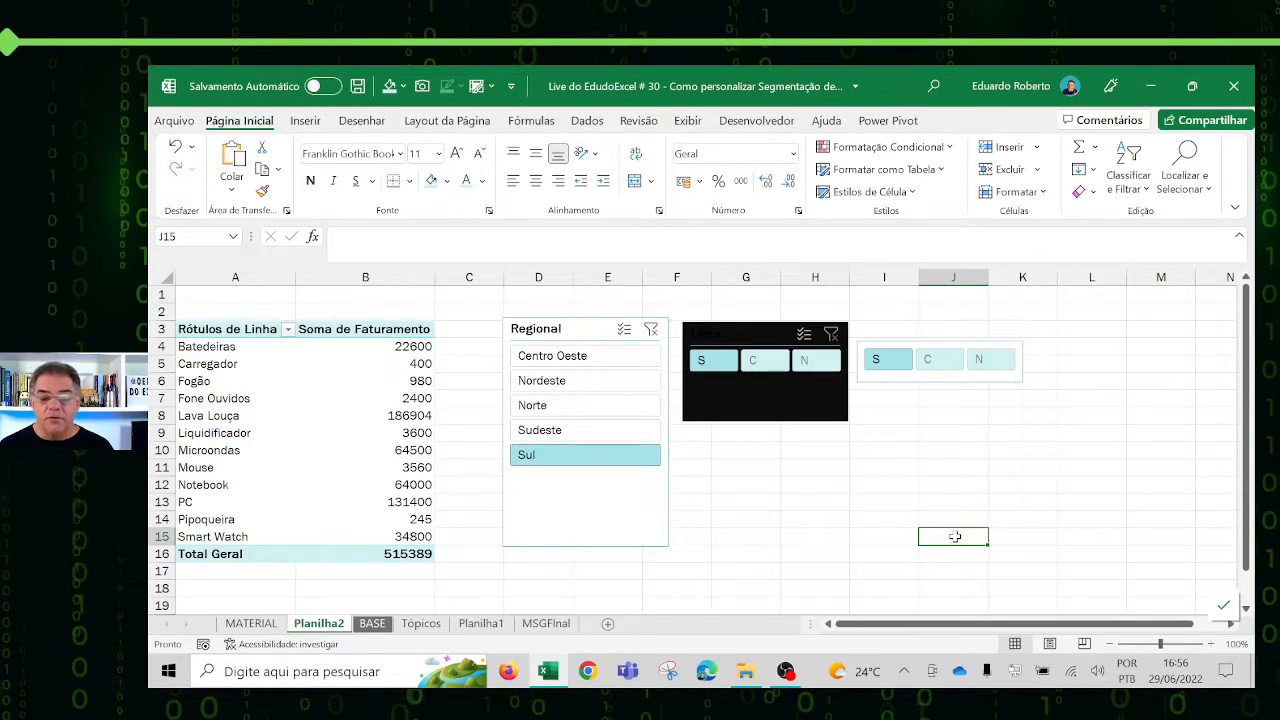
Step: Modify the aula style so the Segmentação de Dados Inteira element has a dark red fill, and save it
{"action": "left_click", "coordinate": [728, 392]}
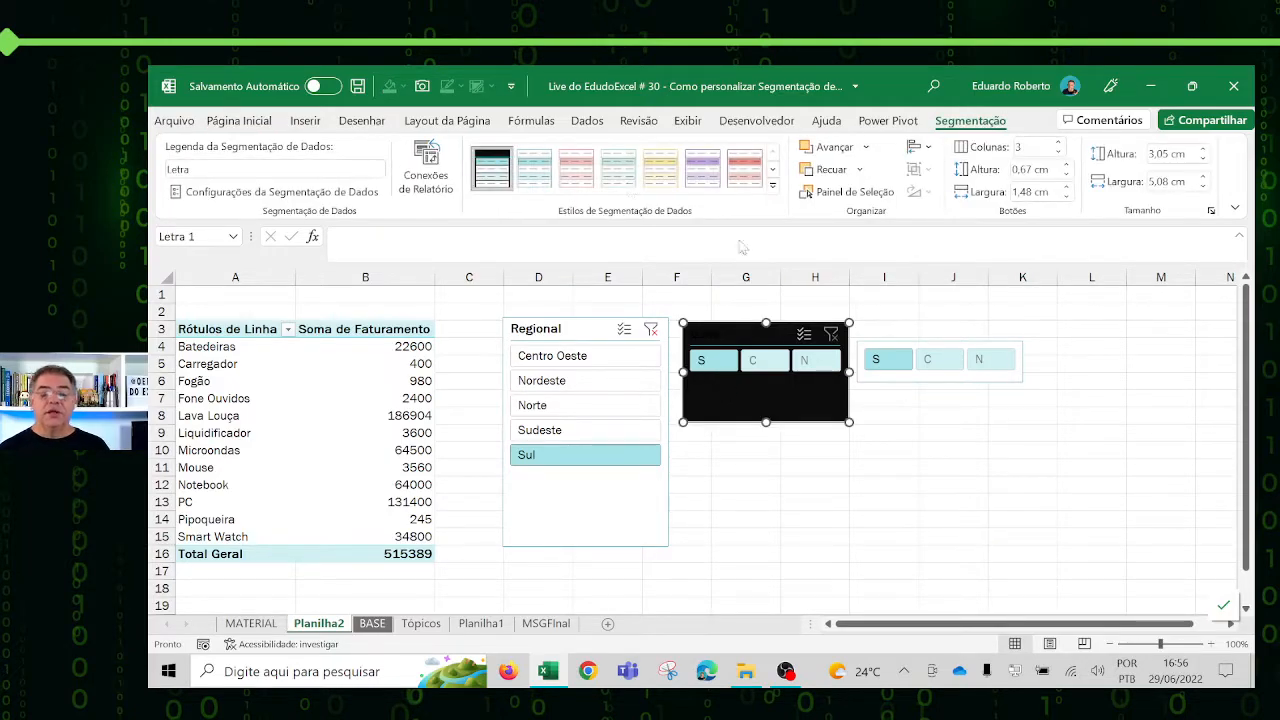
{"action": "left_click", "coordinate": [772, 184]}
{"action": "right_click", "coordinate": [503, 193]}
{"action": "left_click", "coordinate": [563, 206]}
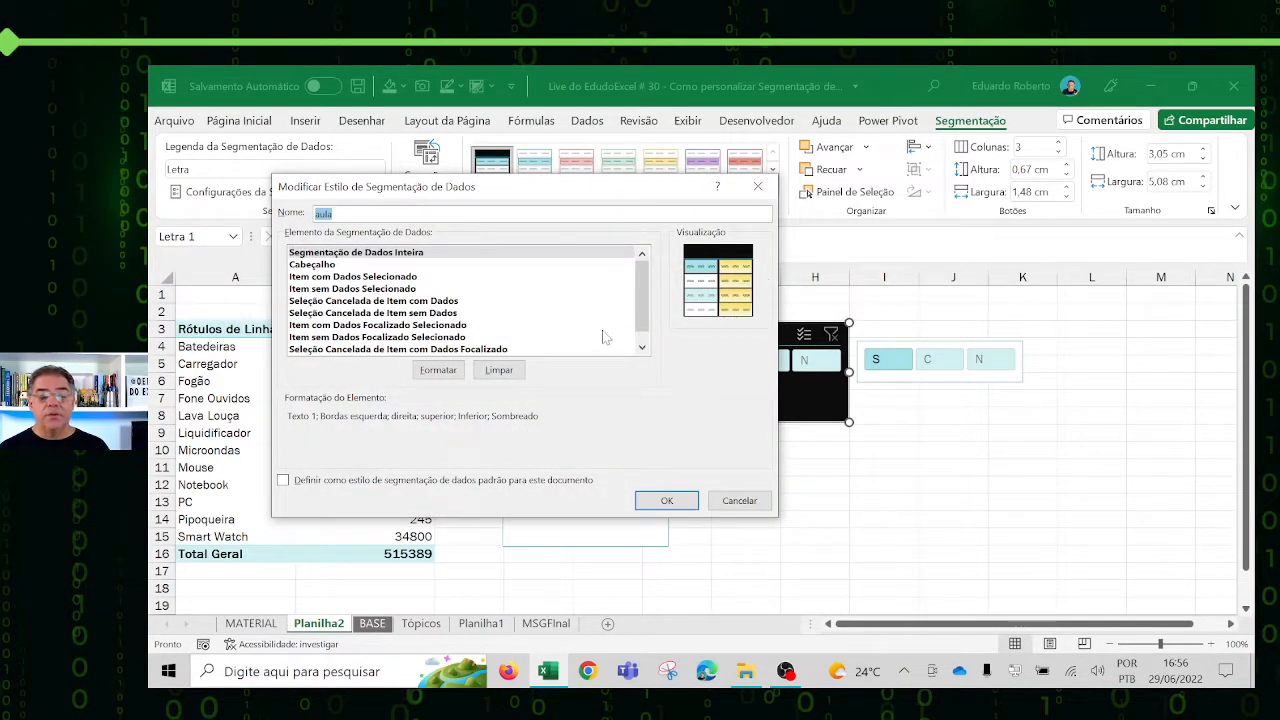
{"action": "left_click", "coordinate": [370, 255]}
{"action": "left_click", "coordinate": [438, 372]}
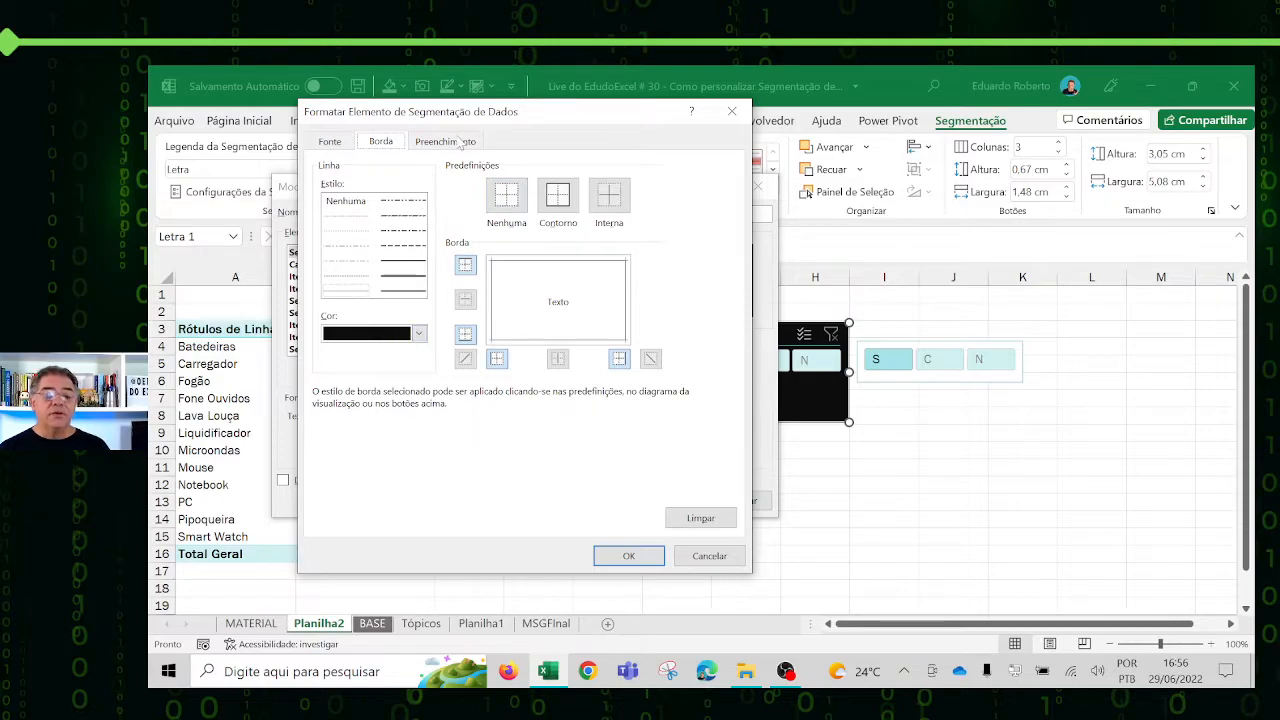
{"action": "left_click", "coordinate": [460, 142]}
{"action": "left_click", "coordinate": [407, 267]}
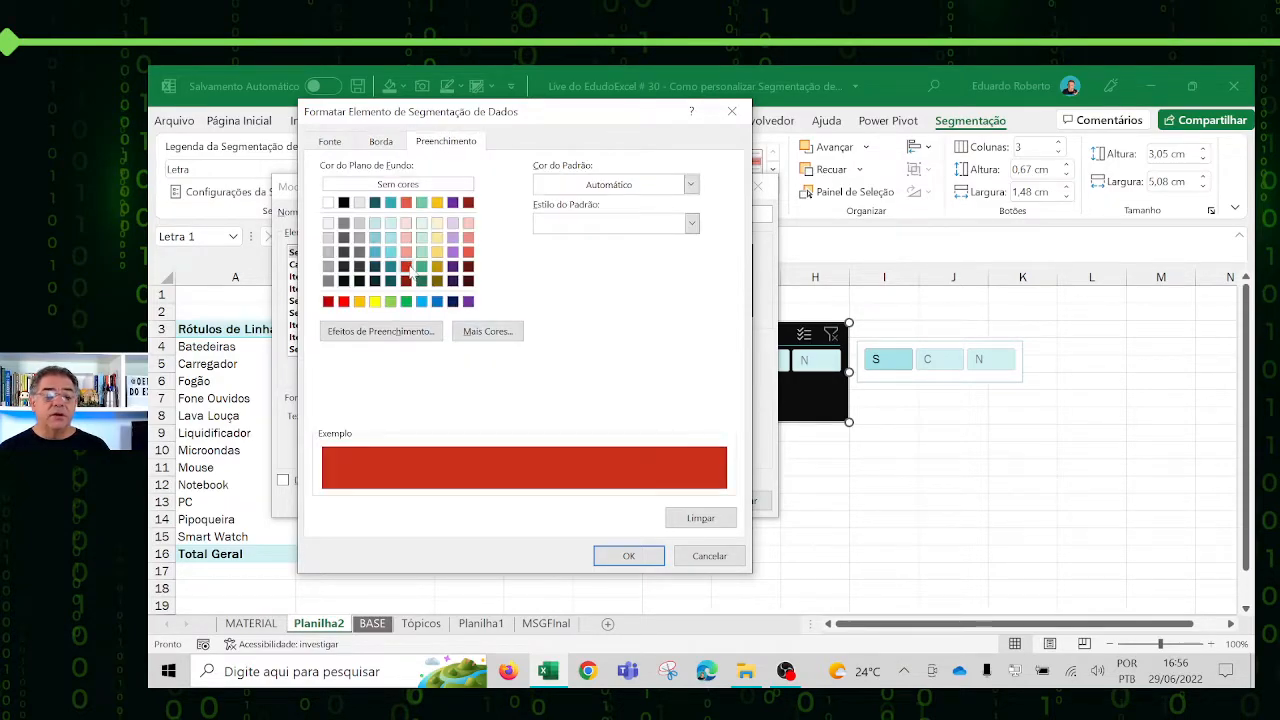
{"action": "left_click", "coordinate": [626, 556]}
{"action": "left_click", "coordinate": [672, 502]}
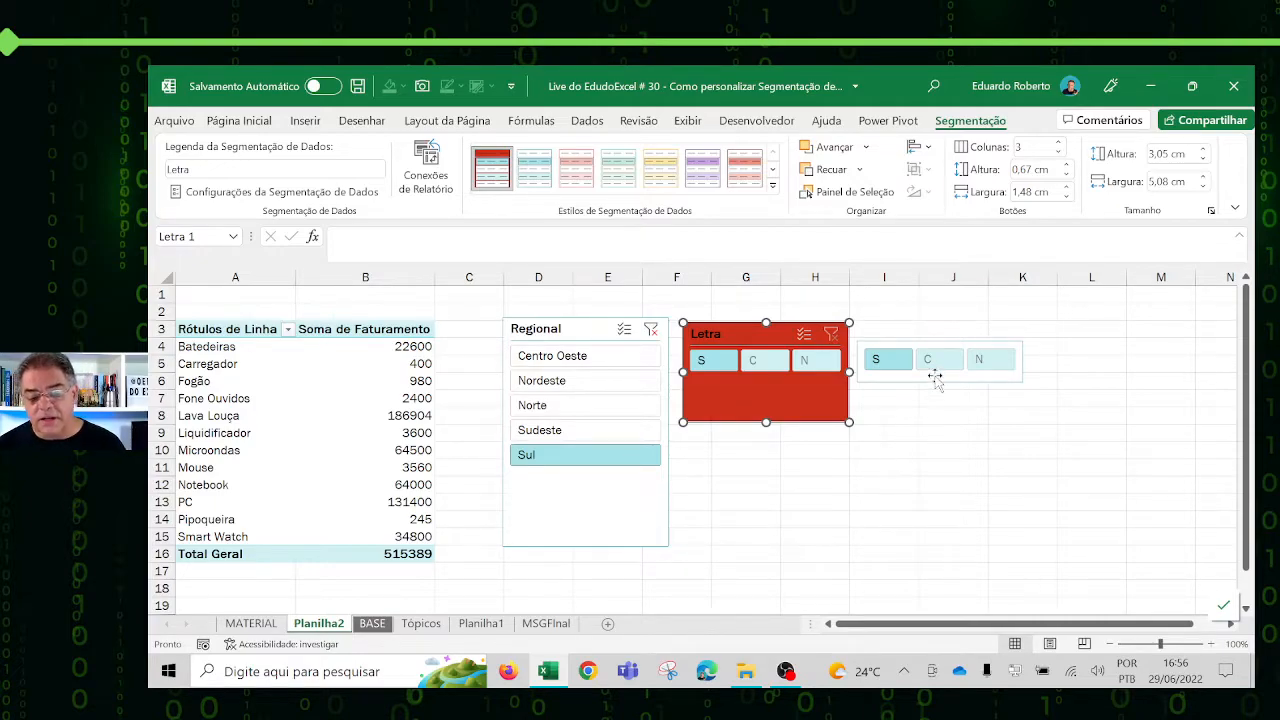
{"action": "left_click", "coordinate": [845, 537]}
Step: Reopen the aula style for modification and choose a dark purple fill for the Cabeçalho element
{"action": "left_click", "coordinate": [803, 413]}
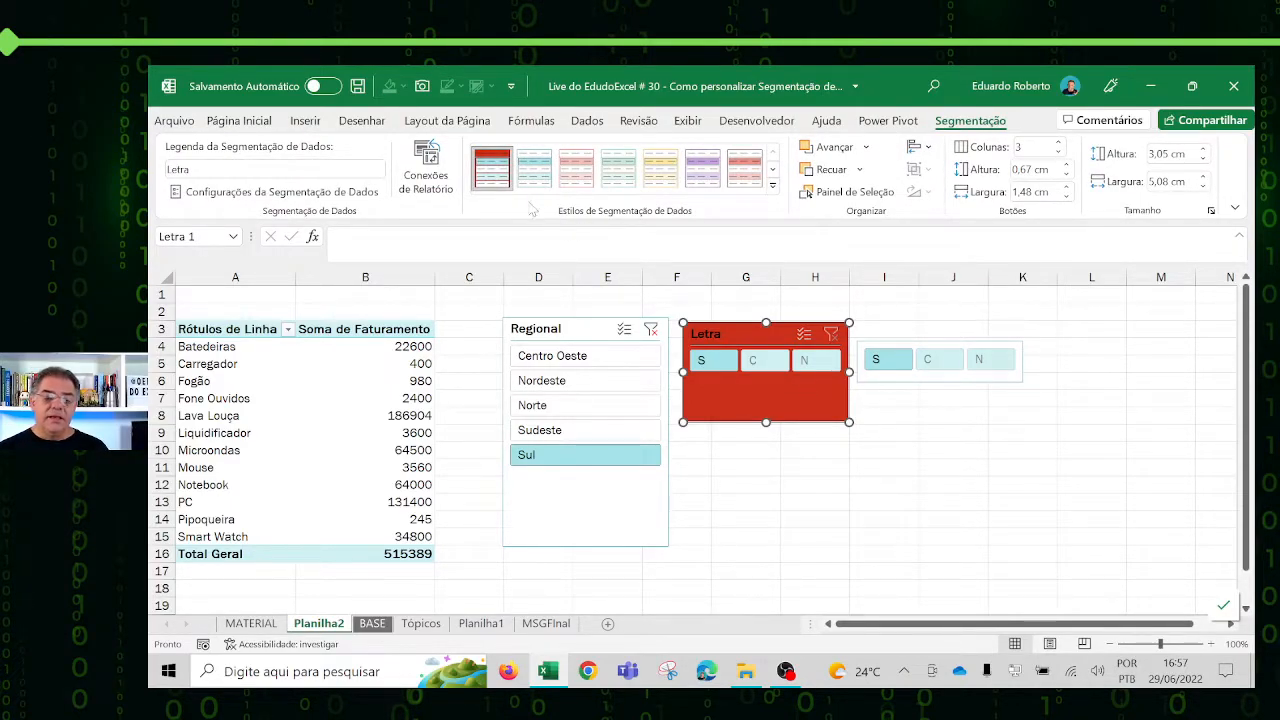
{"action": "left_click", "coordinate": [772, 185]}
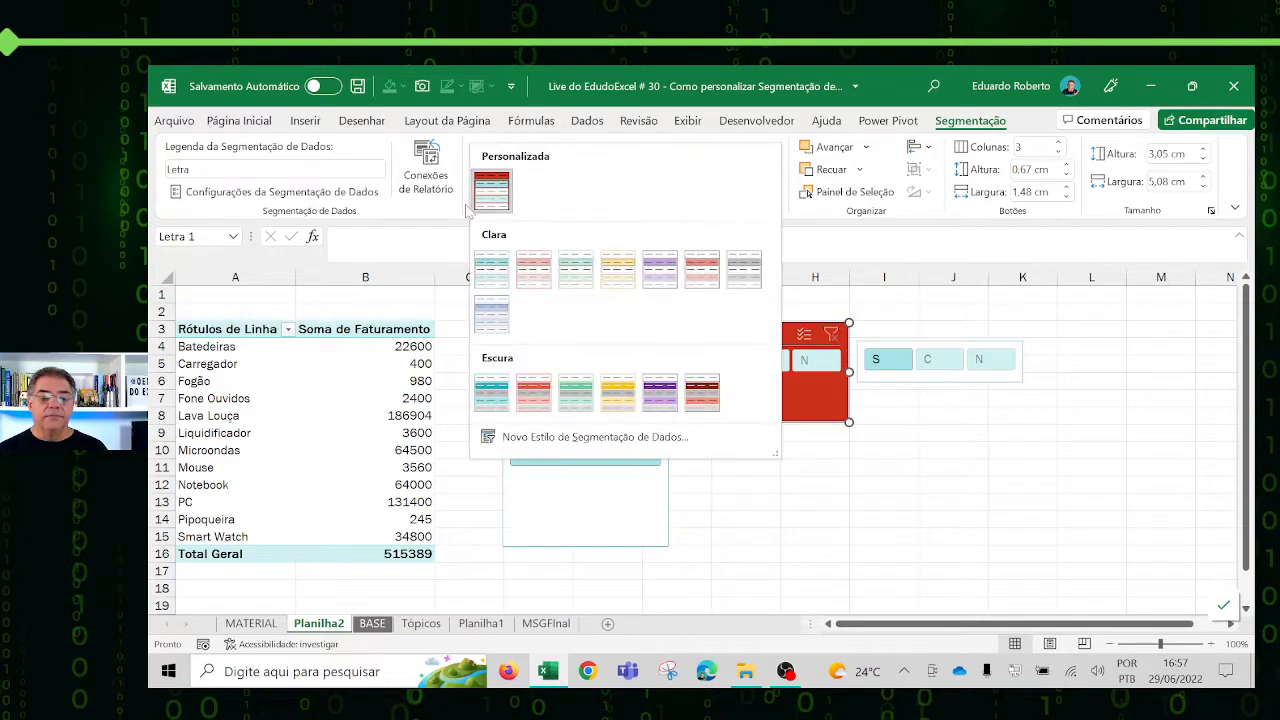
{"action": "right_click", "coordinate": [496, 188]}
{"action": "left_click", "coordinate": [560, 206]}
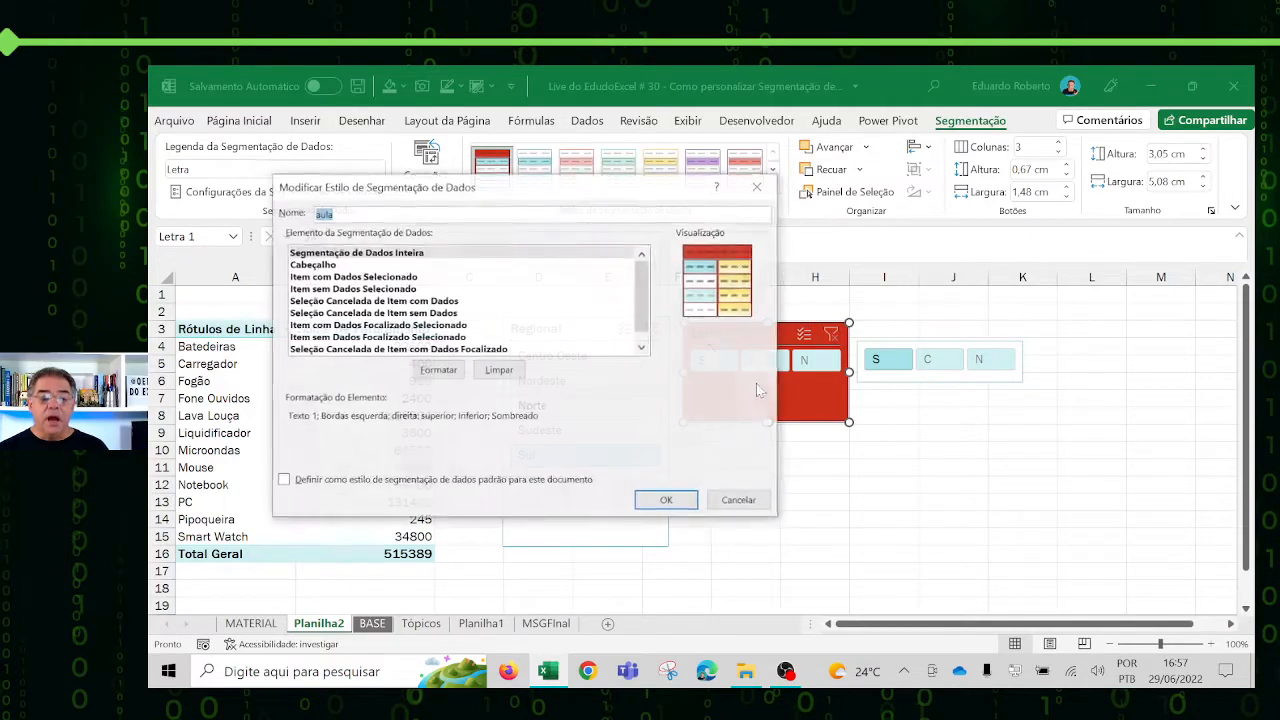
{"action": "left_click", "coordinate": [321, 266]}
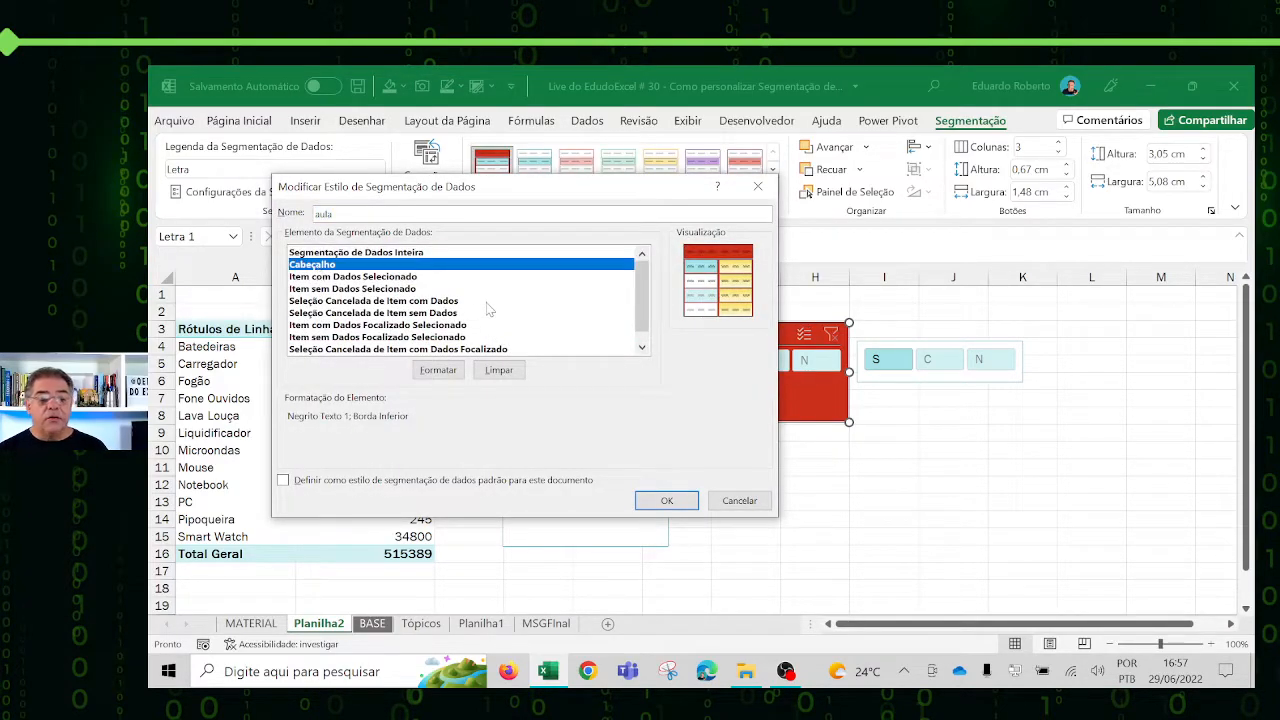
{"action": "left_click", "coordinate": [426, 372]}
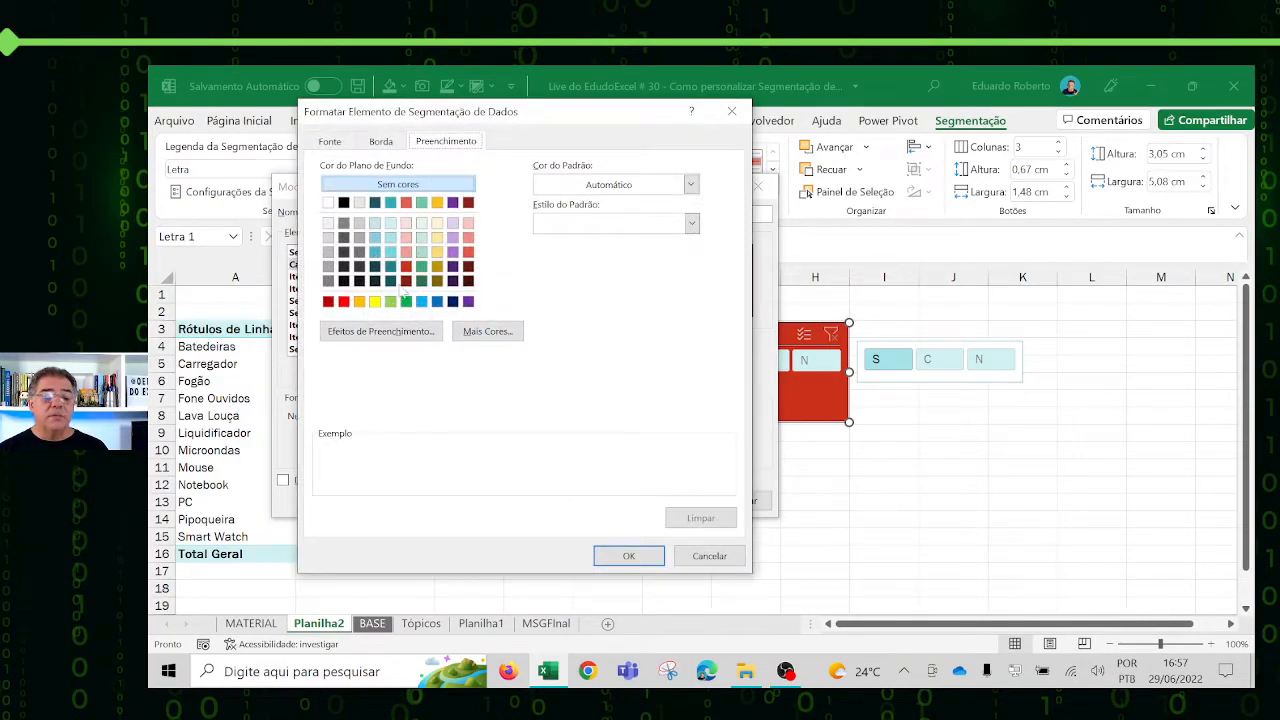
{"action": "left_click", "coordinate": [452, 267]}
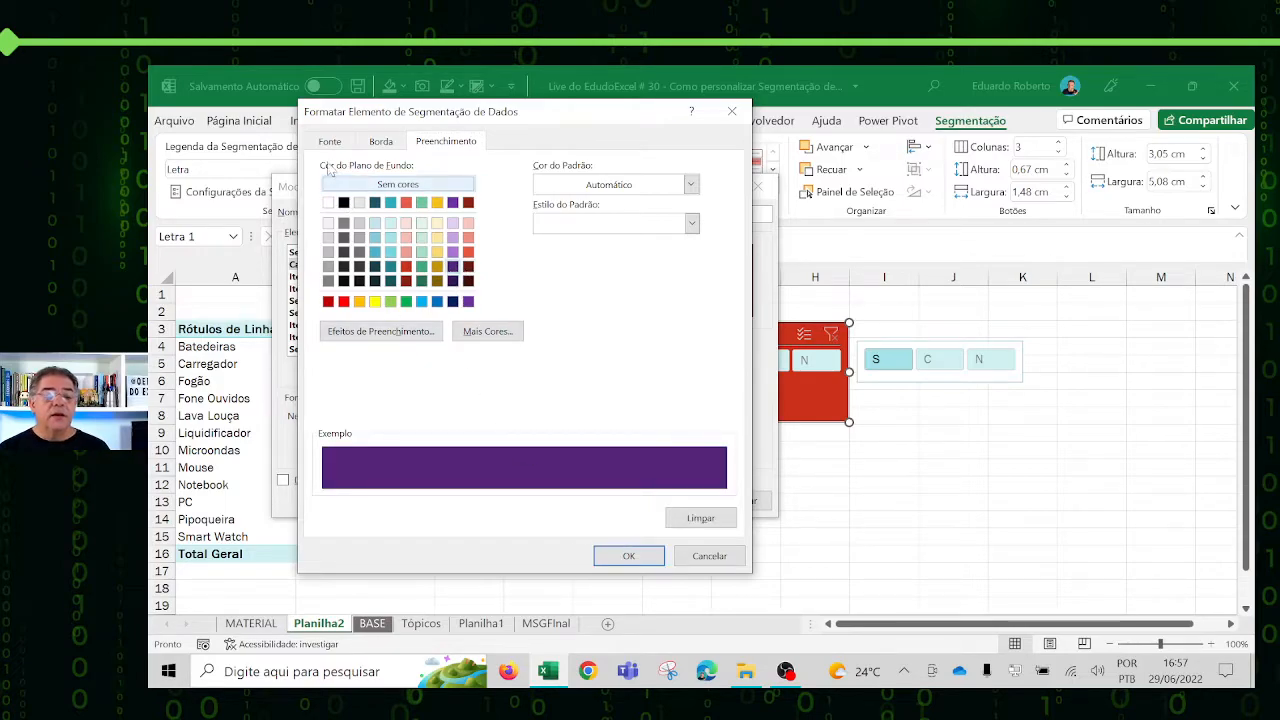
Step: Set the Cabeçalho element's font color to orange and save the aula style
{"action": "left_click", "coordinate": [329, 142]}
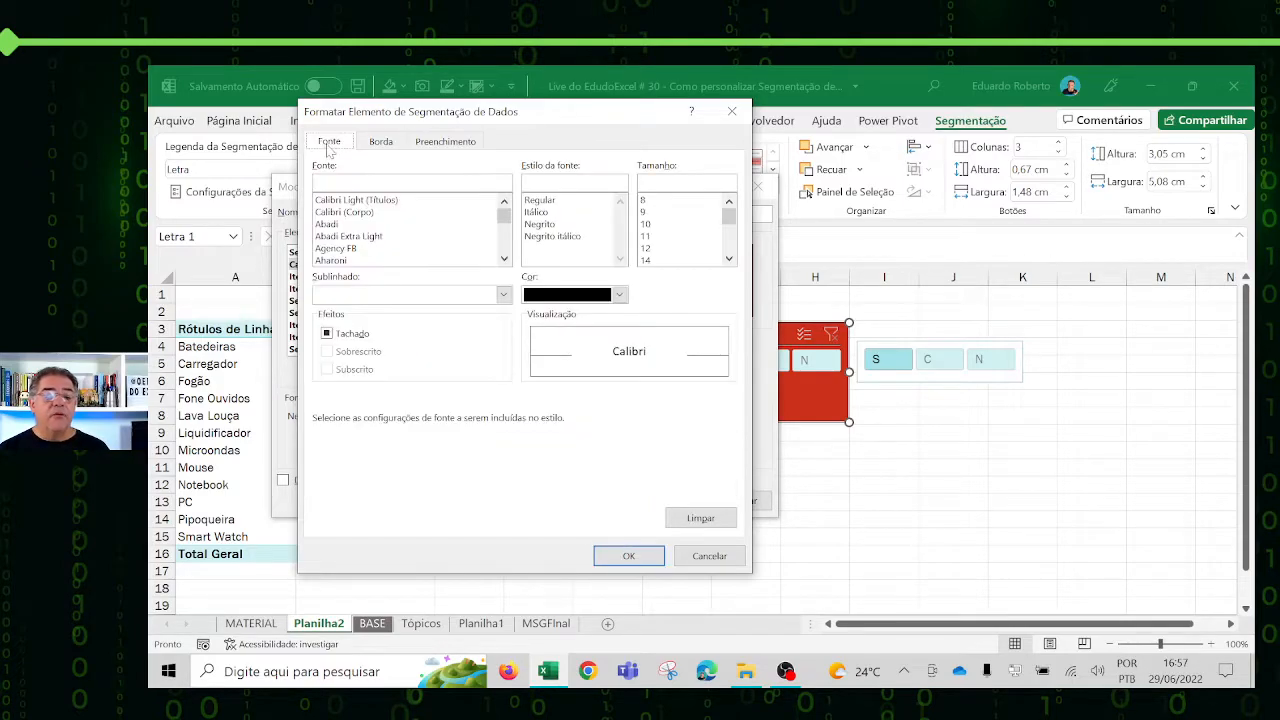
{"action": "left_click", "coordinate": [620, 295]}
{"action": "left_click", "coordinate": [560, 482]}
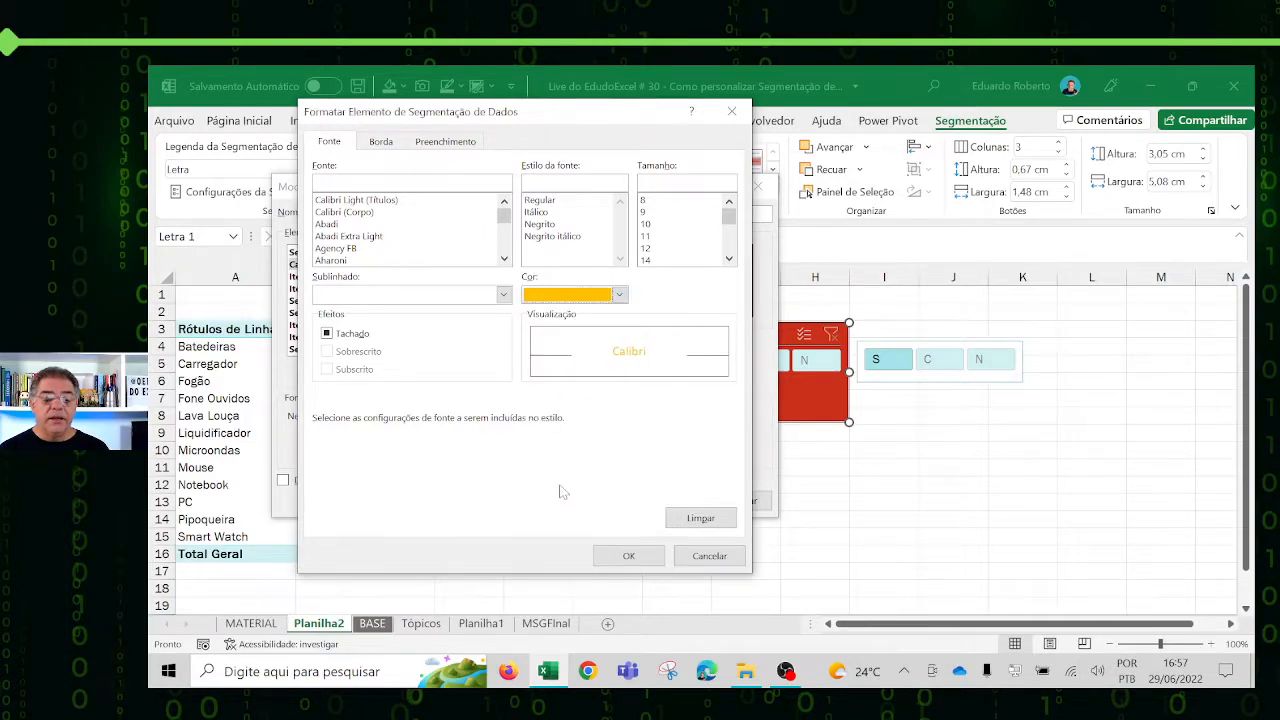
{"action": "left_click", "coordinate": [632, 560]}
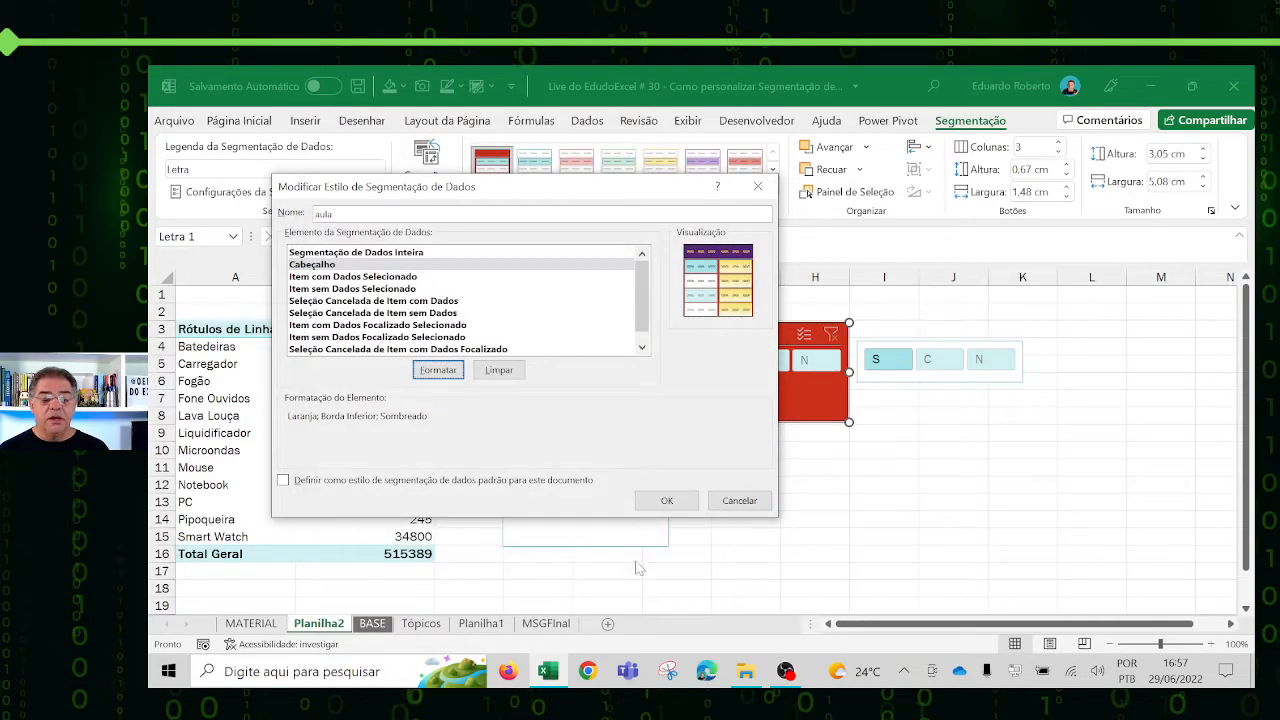
{"action": "left_click", "coordinate": [645, 508]}
{"action": "left_click", "coordinate": [860, 520]}
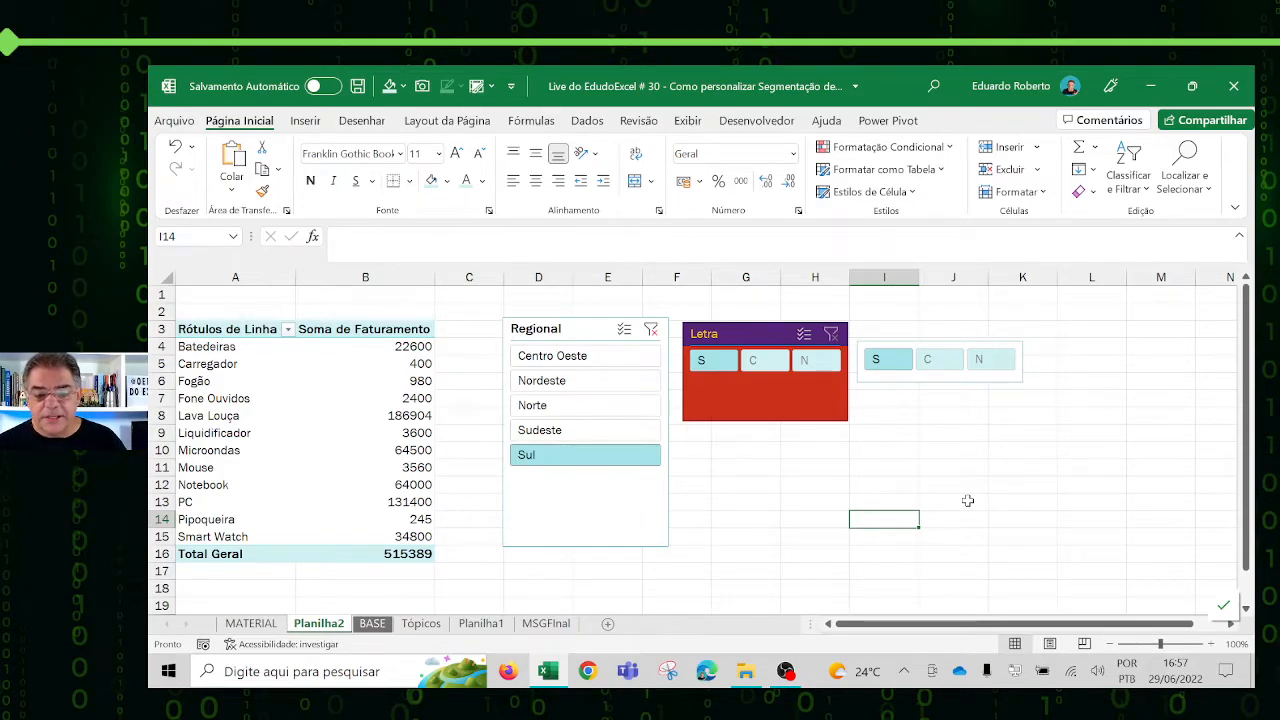
Step: Apply the aula style to the second Letra slicer, the one without a header
{"action": "left_click", "coordinate": [894, 376]}
{"action": "left_click", "coordinate": [806, 412]}
{"action": "left_click", "coordinate": [941, 377]}
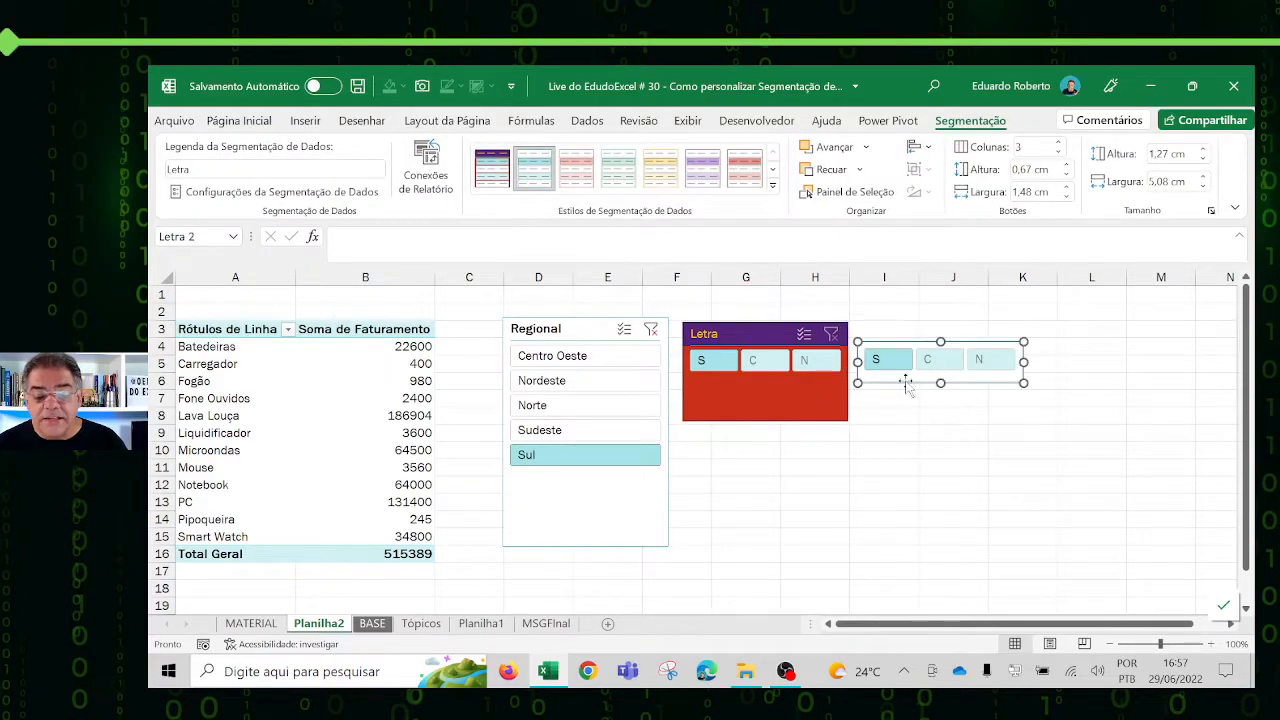
{"action": "left_click", "coordinate": [492, 168]}
{"action": "left_click", "coordinate": [945, 451]}
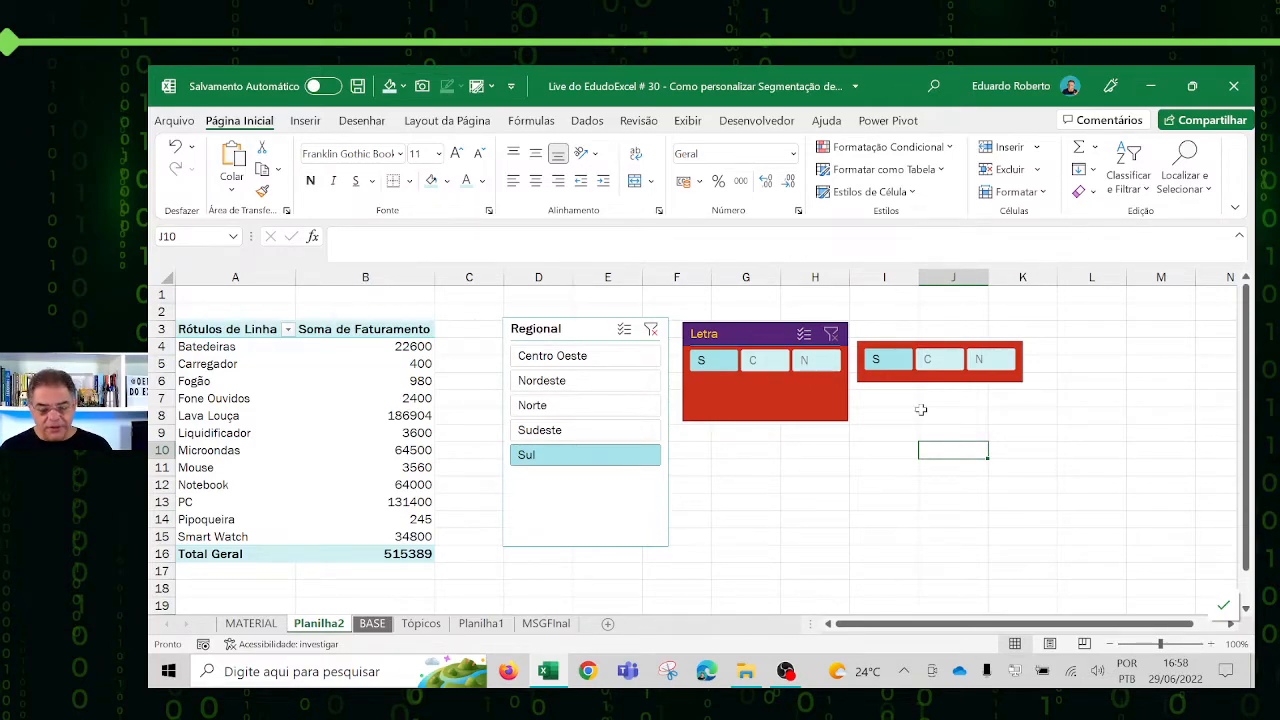
Step: Open the aula style for modification and review the font, border and fill settings of its Cabeçalho element
{"action": "left_click", "coordinate": [808, 412]}
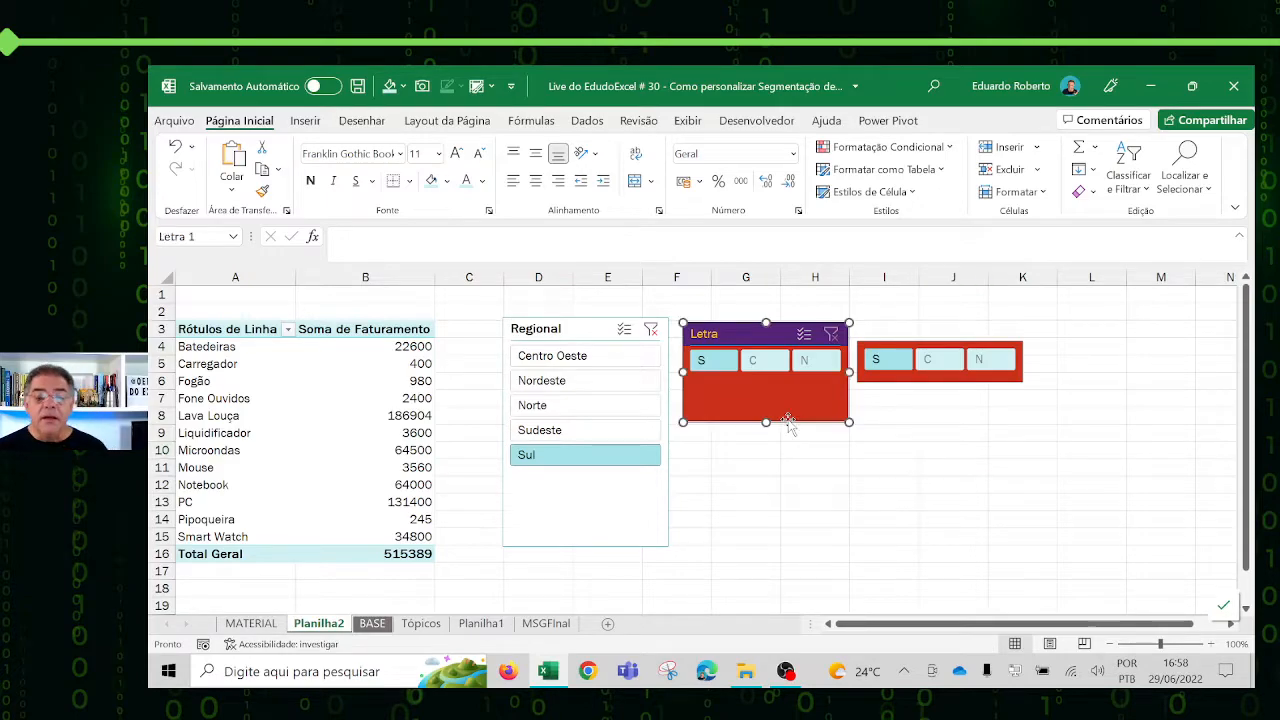
{"action": "right_click", "coordinate": [491, 178]}
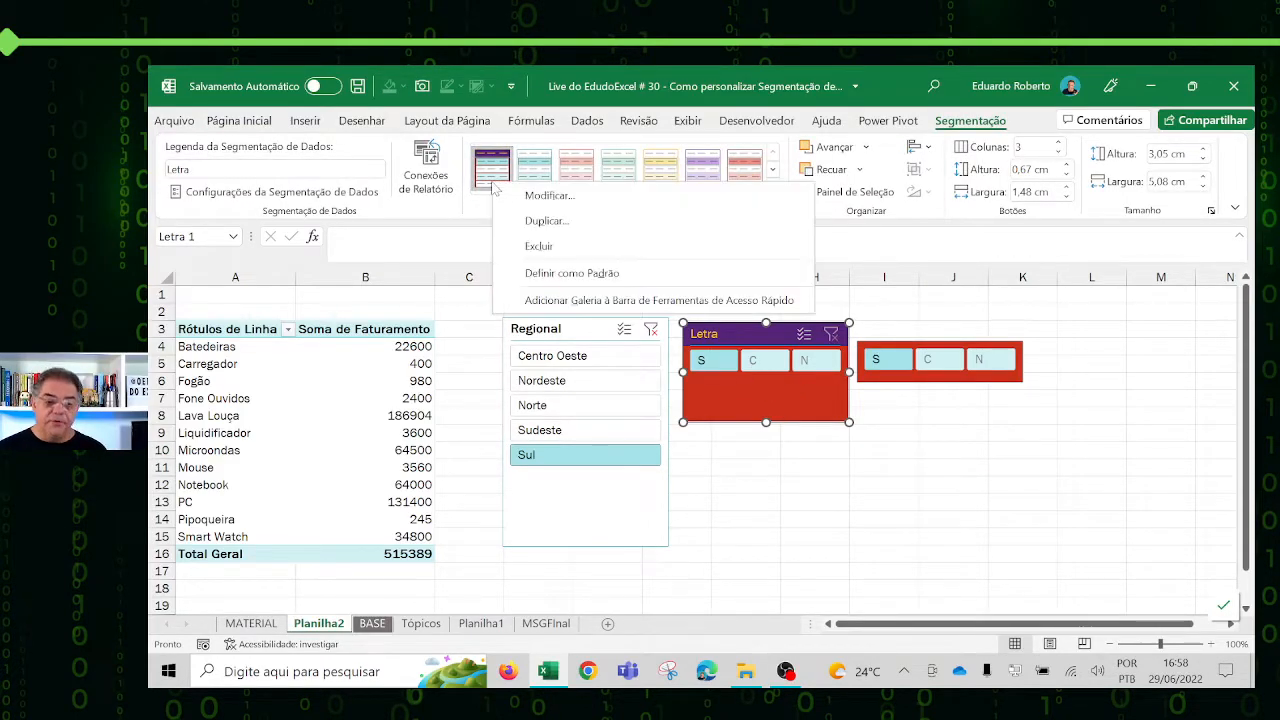
{"action": "left_click", "coordinate": [527, 198]}
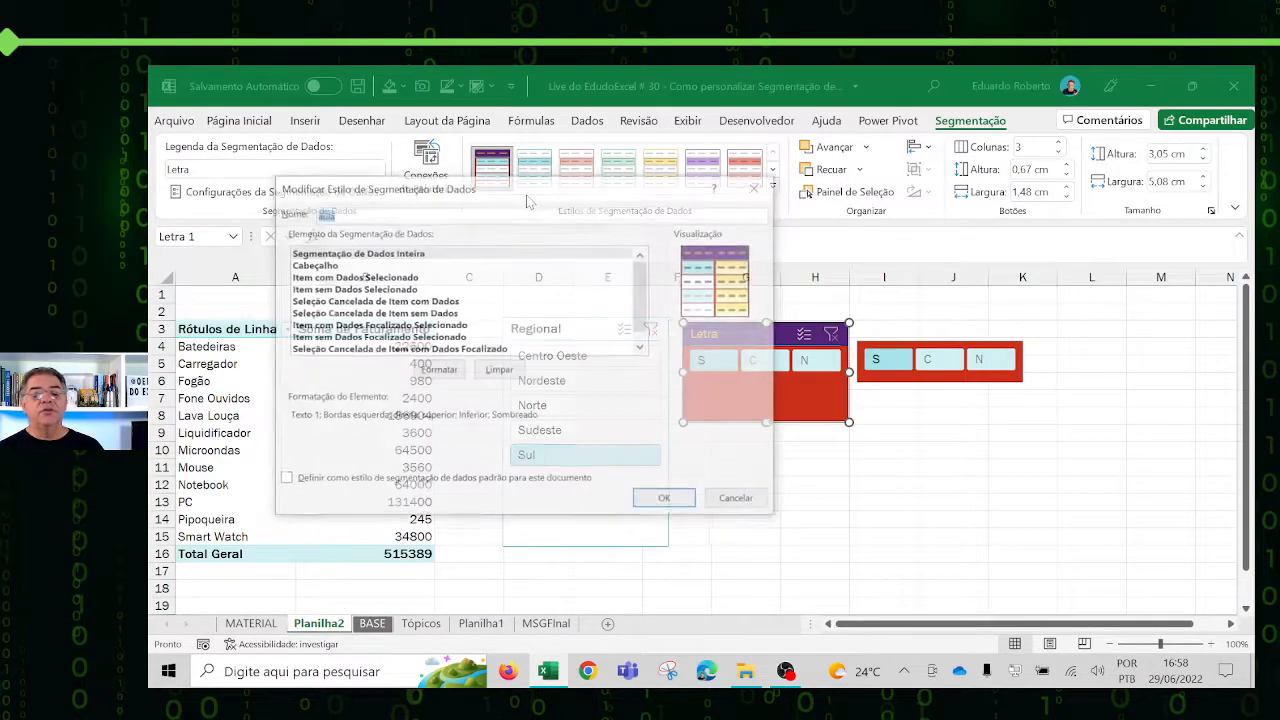
{"action": "left_click", "coordinate": [369, 256]}
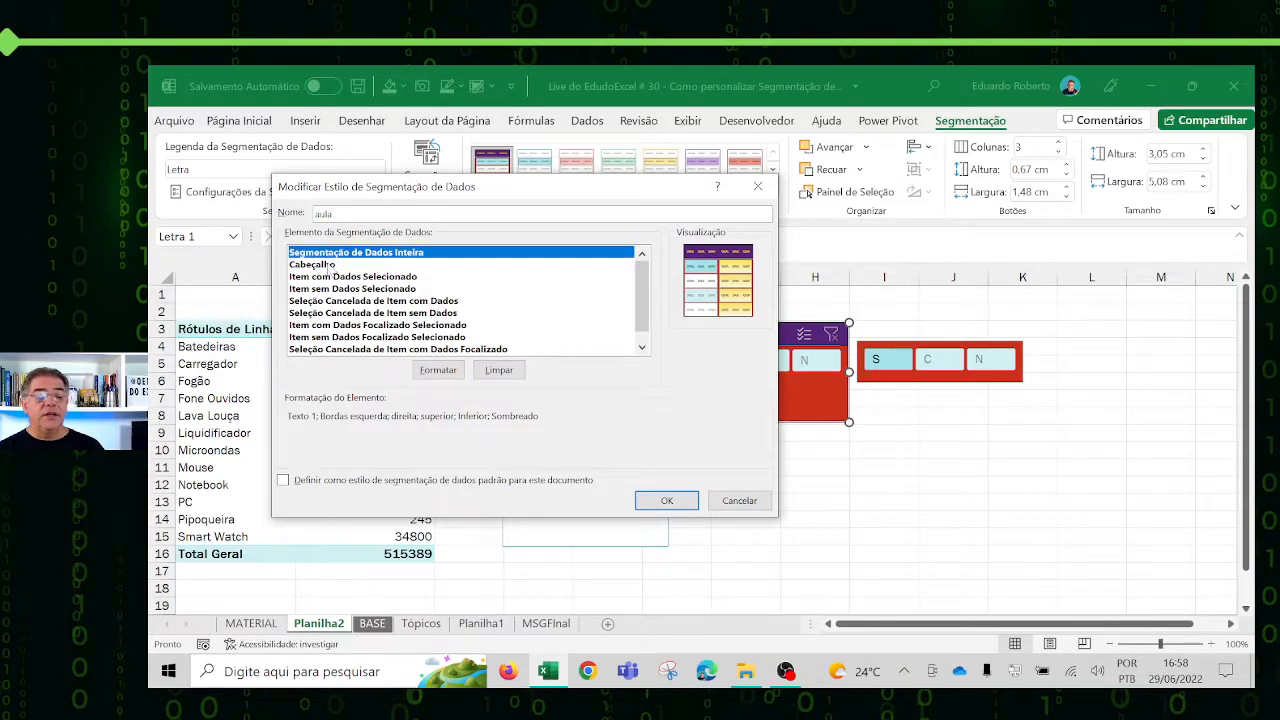
{"action": "left_click", "coordinate": [330, 265]}
{"action": "left_click", "coordinate": [438, 370]}
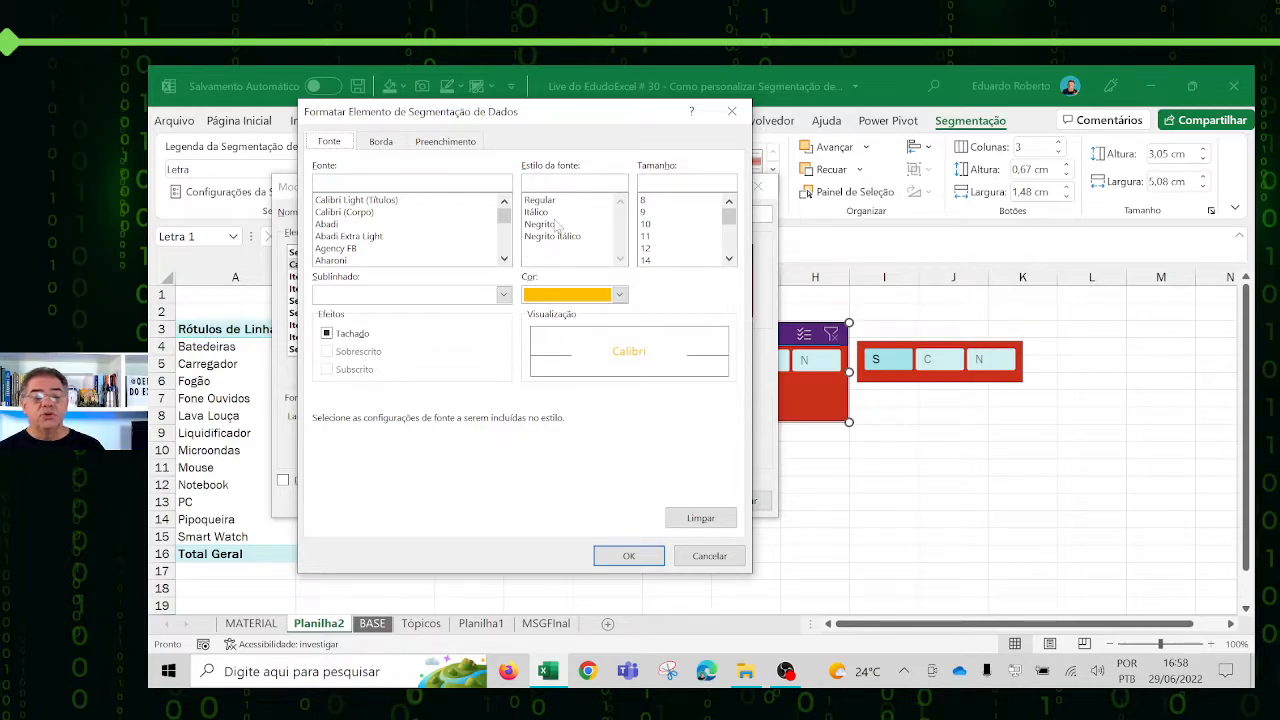
{"action": "left_click", "coordinate": [381, 142]}
{"action": "left_click", "coordinate": [462, 146]}
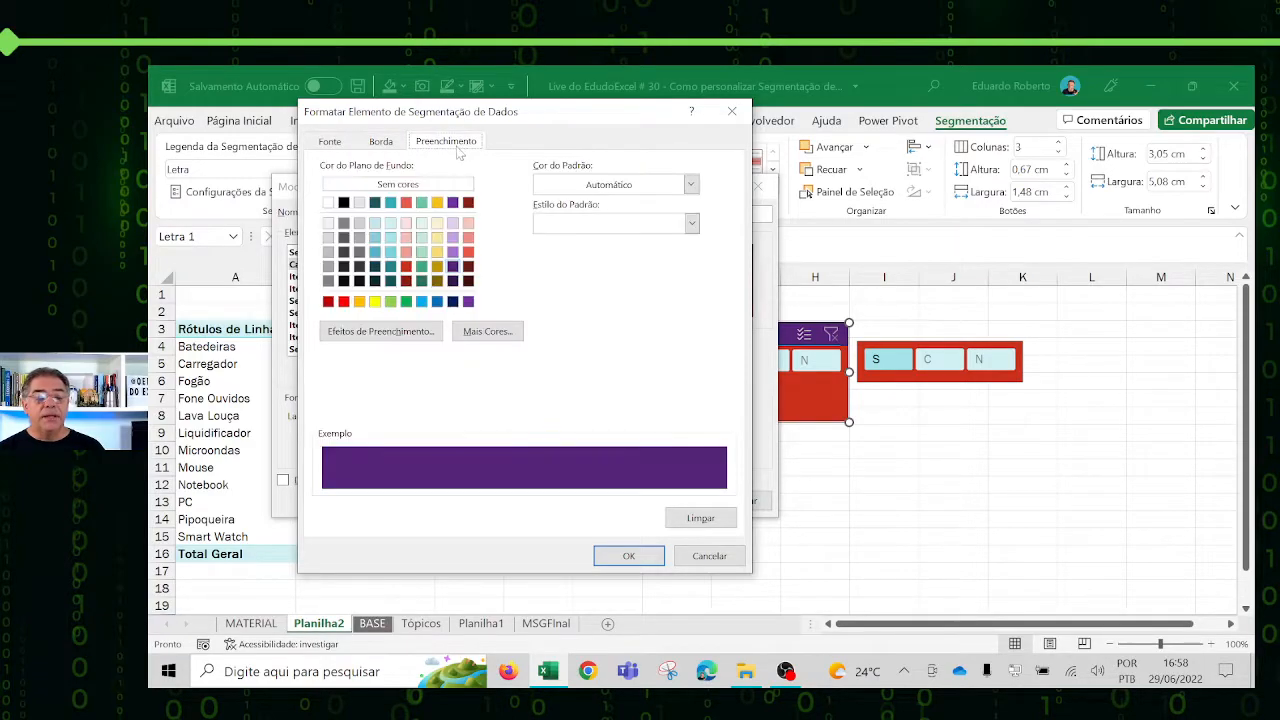
{"action": "left_click", "coordinate": [710, 562]}
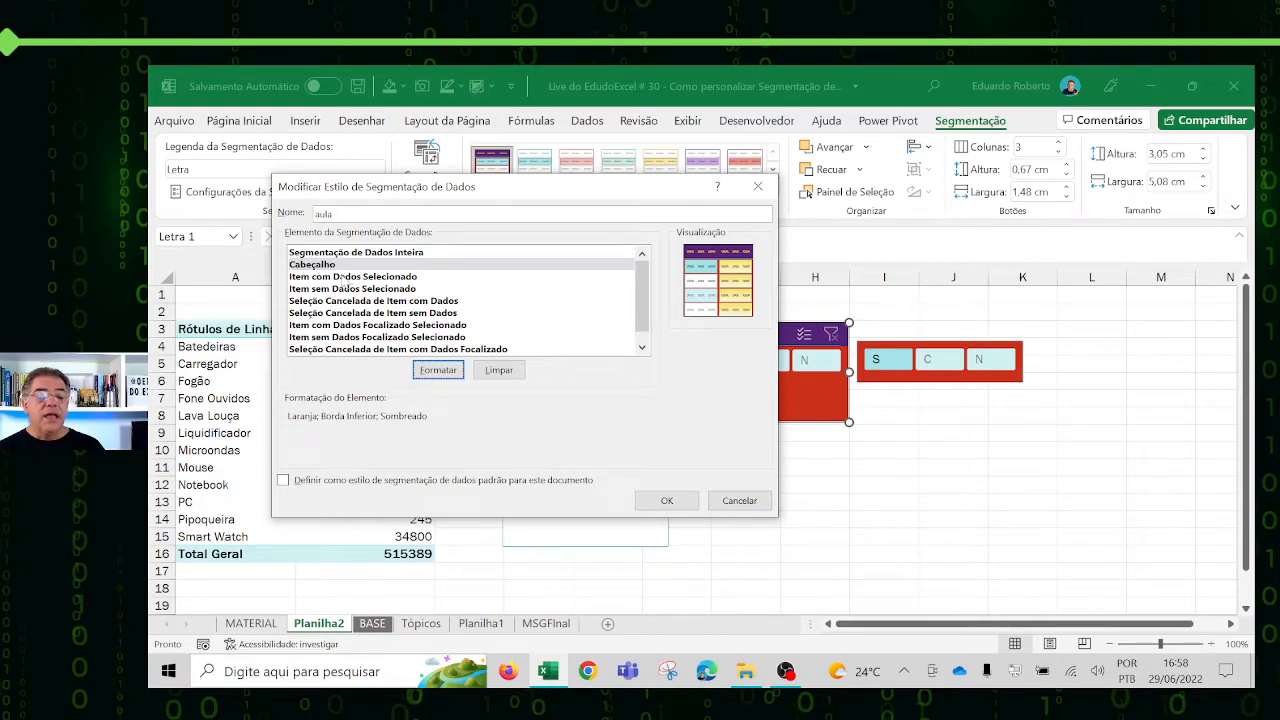
Step: Choose a dark blue fill for the Item com Dados Selecionado element of the aula style
{"action": "left_click", "coordinate": [348, 277]}
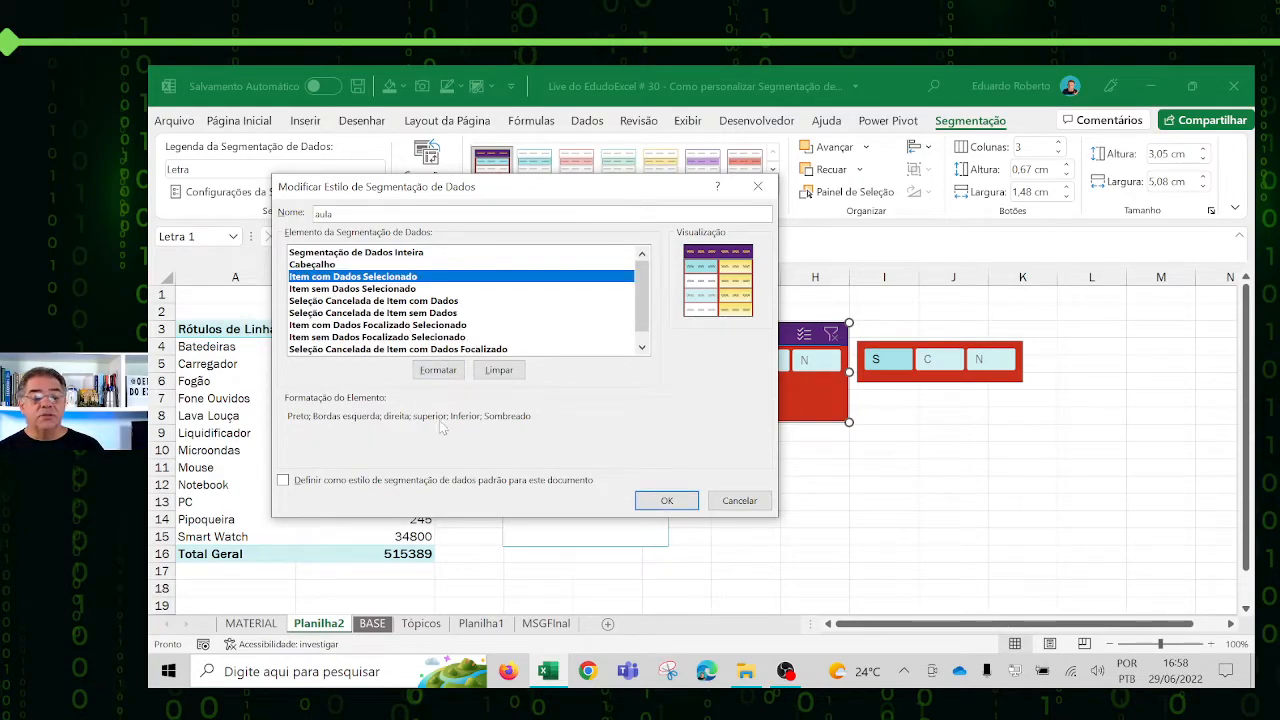
{"action": "left_click", "coordinate": [437, 371]}
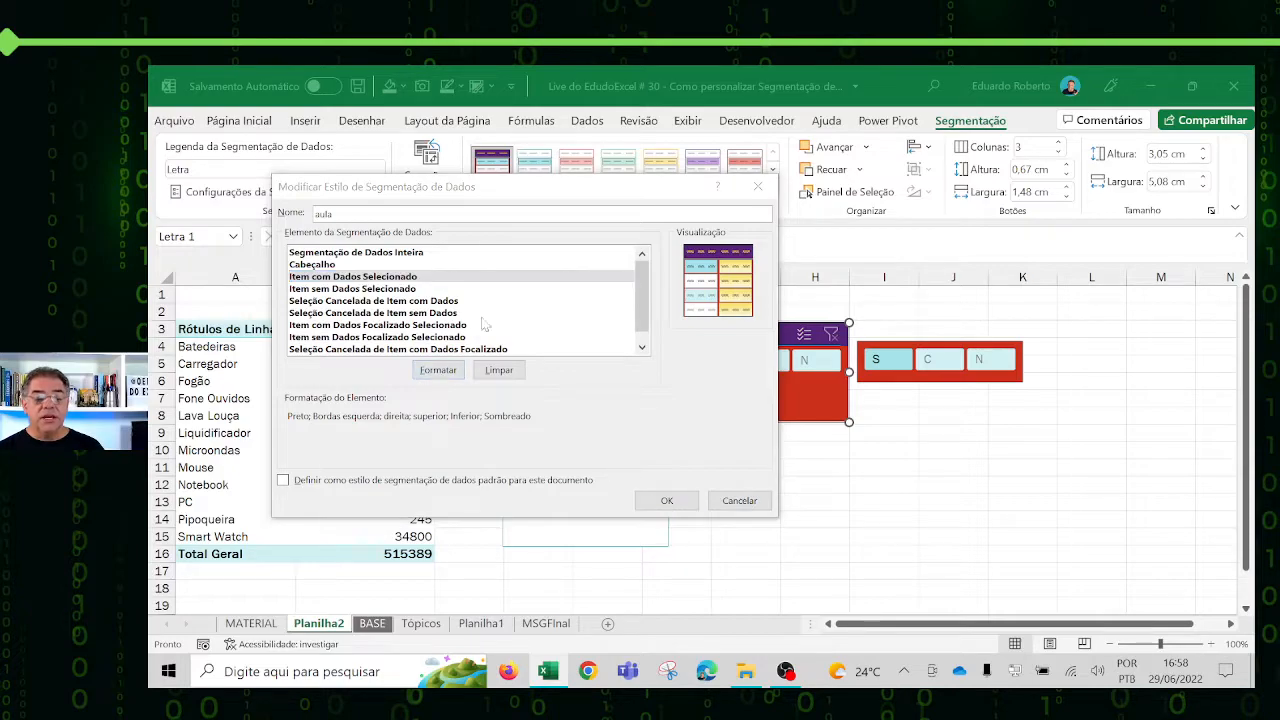
{"action": "left_click_drag", "start_coordinate": [561, 113], "coordinate": [458, 131]}
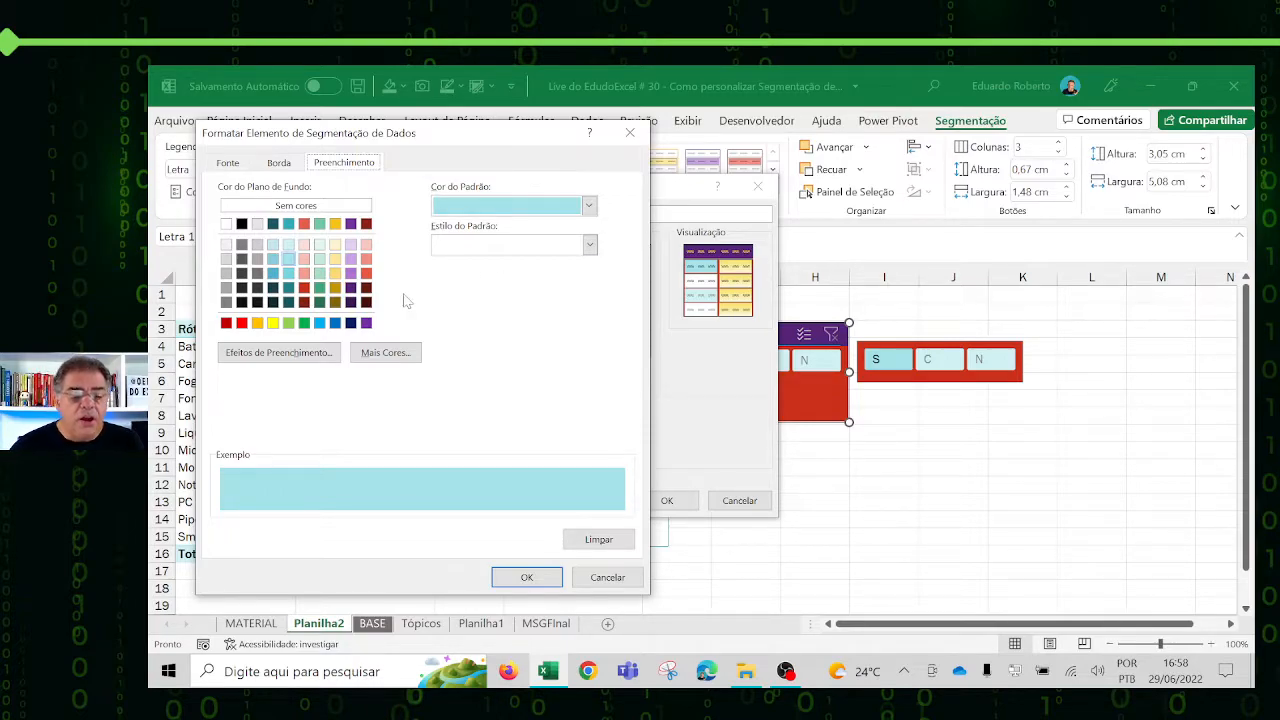
{"action": "left_click", "coordinate": [350, 323]}
Step: Set the Item com Dados Selecionado element's font color to white and save the aula style
{"action": "left_click", "coordinate": [228, 162]}
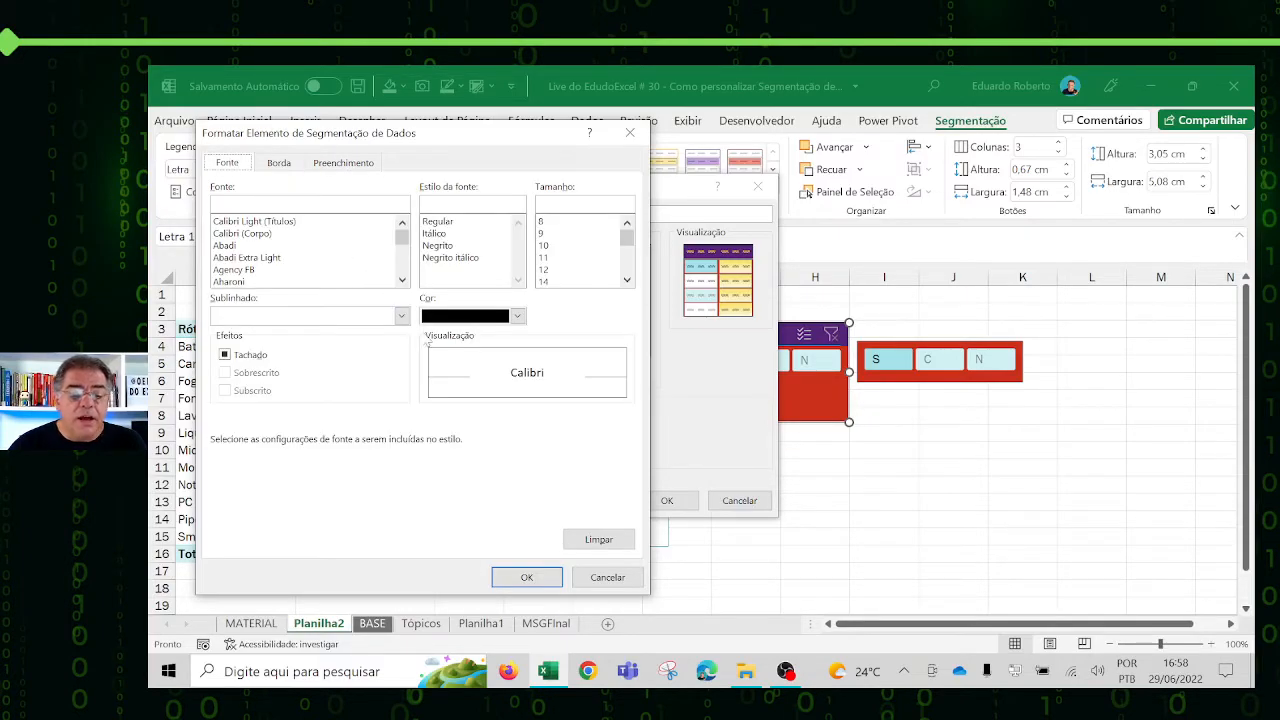
{"action": "left_click", "coordinate": [516, 318]}
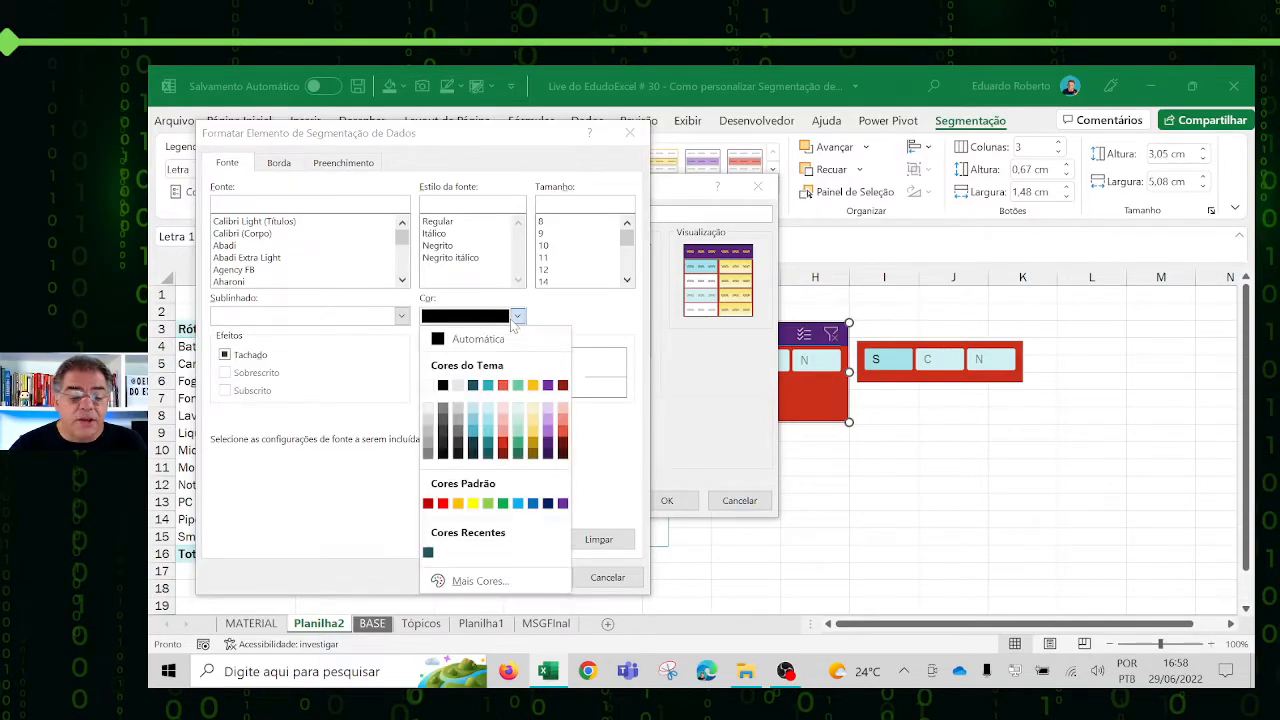
{"action": "left_click", "coordinate": [432, 389]}
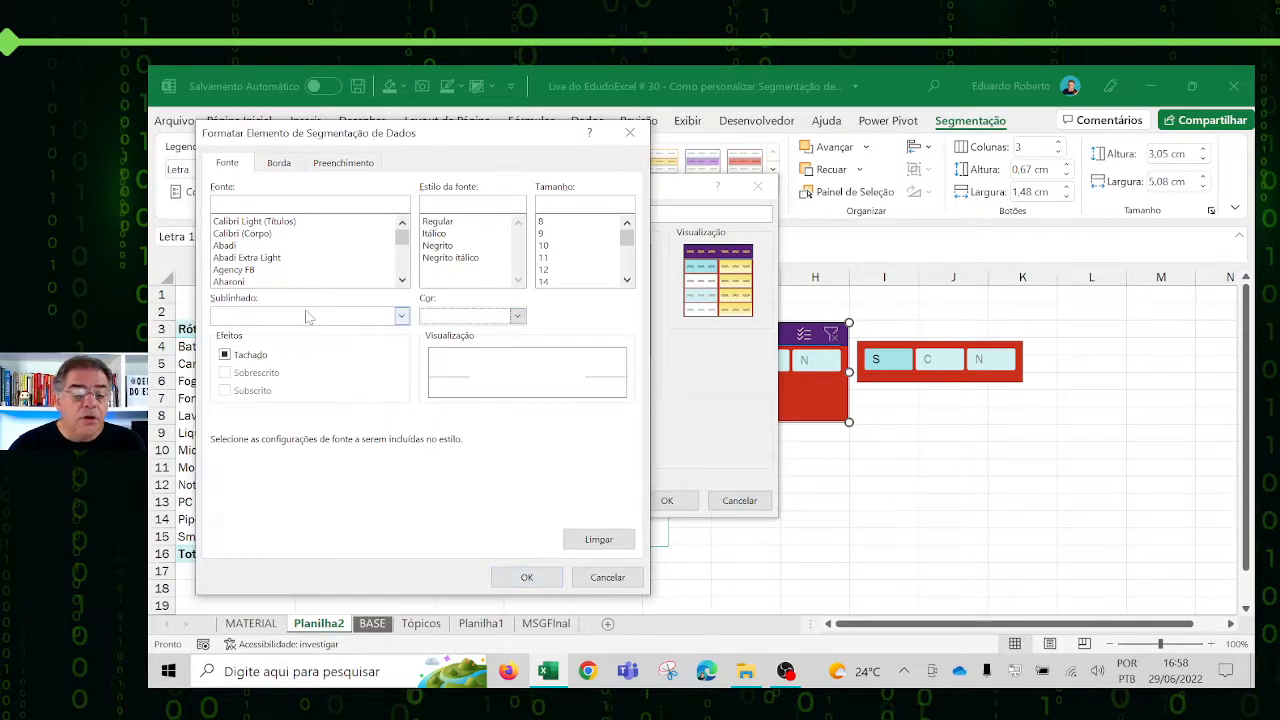
{"action": "left_click", "coordinate": [536, 586]}
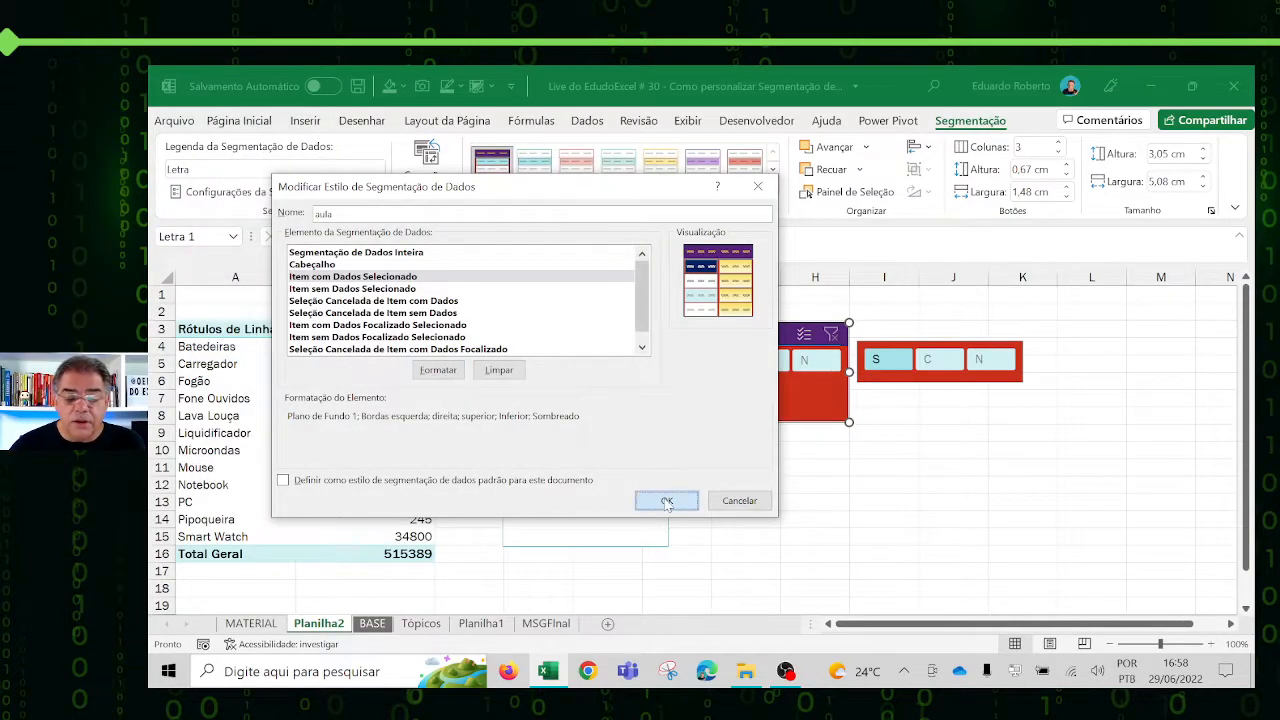
{"action": "left_click", "coordinate": [665, 500]}
{"action": "left_click", "coordinate": [836, 521]}
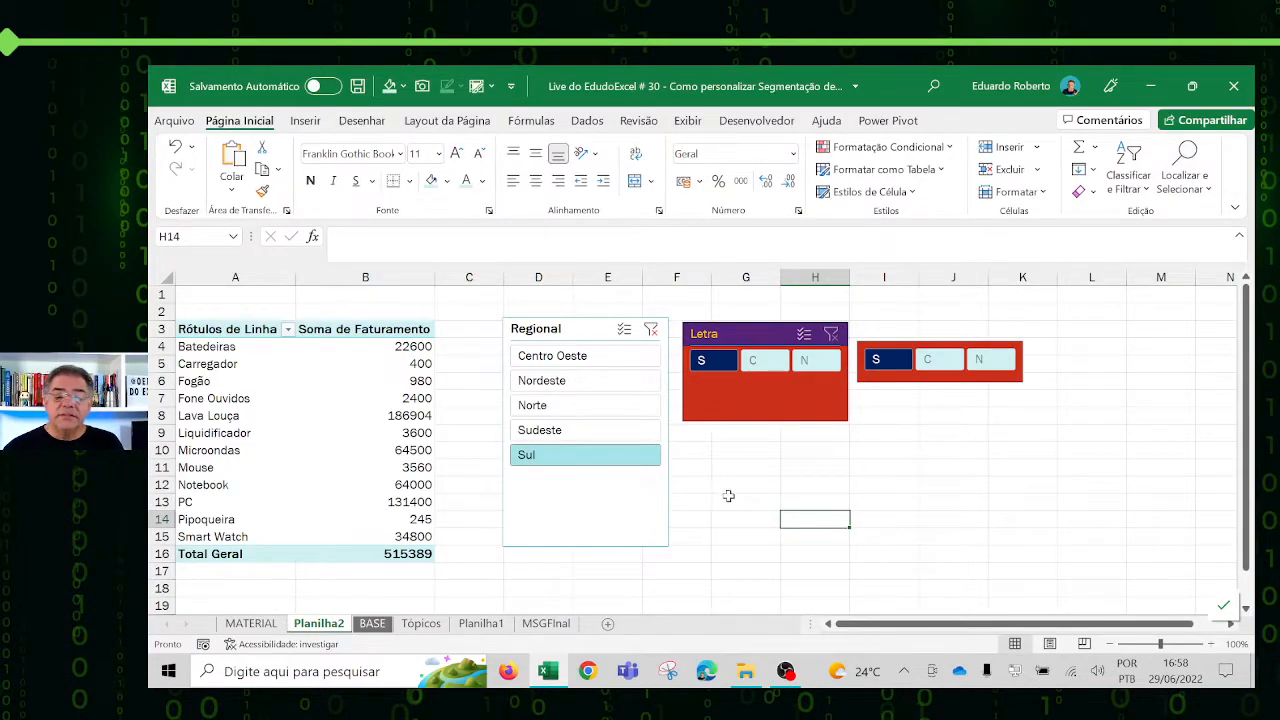
Step: Try out the restyled Letra slicer by filtering on S and clearing its filter
{"action": "left_click", "coordinate": [831, 334]}
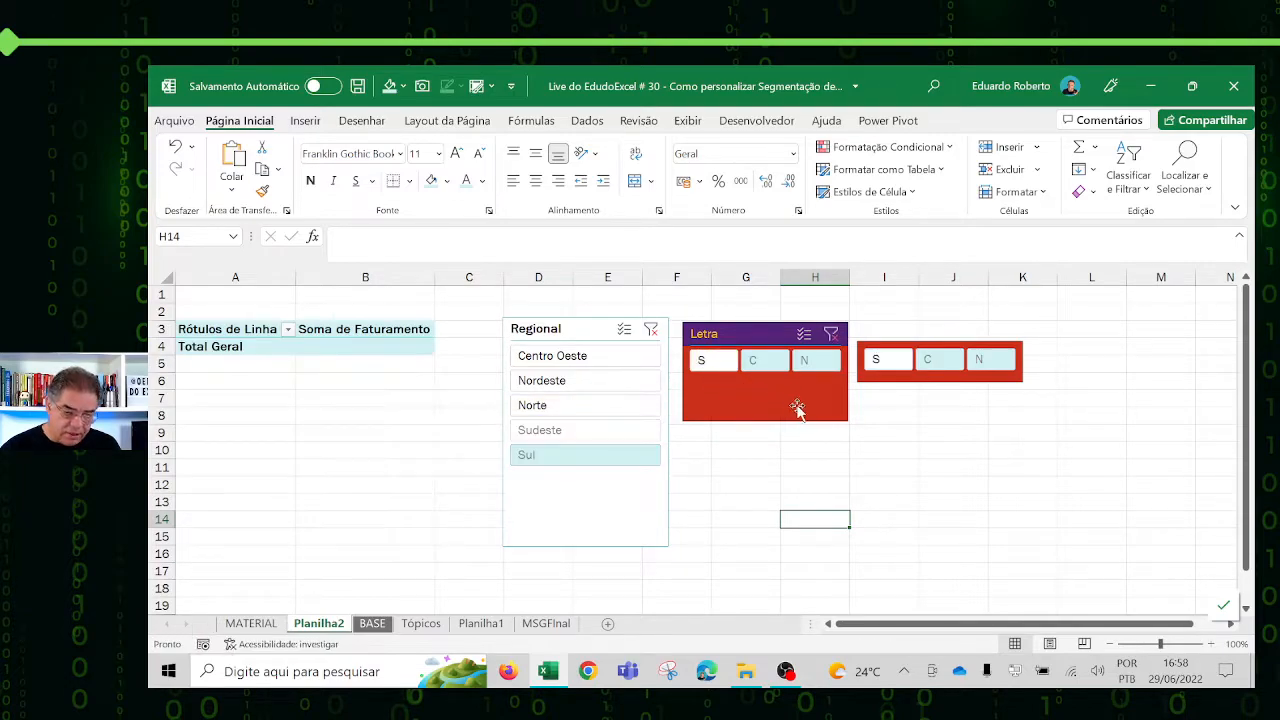
{"action": "left_click", "coordinate": [975, 472]}
{"action": "left_click", "coordinate": [728, 362]}
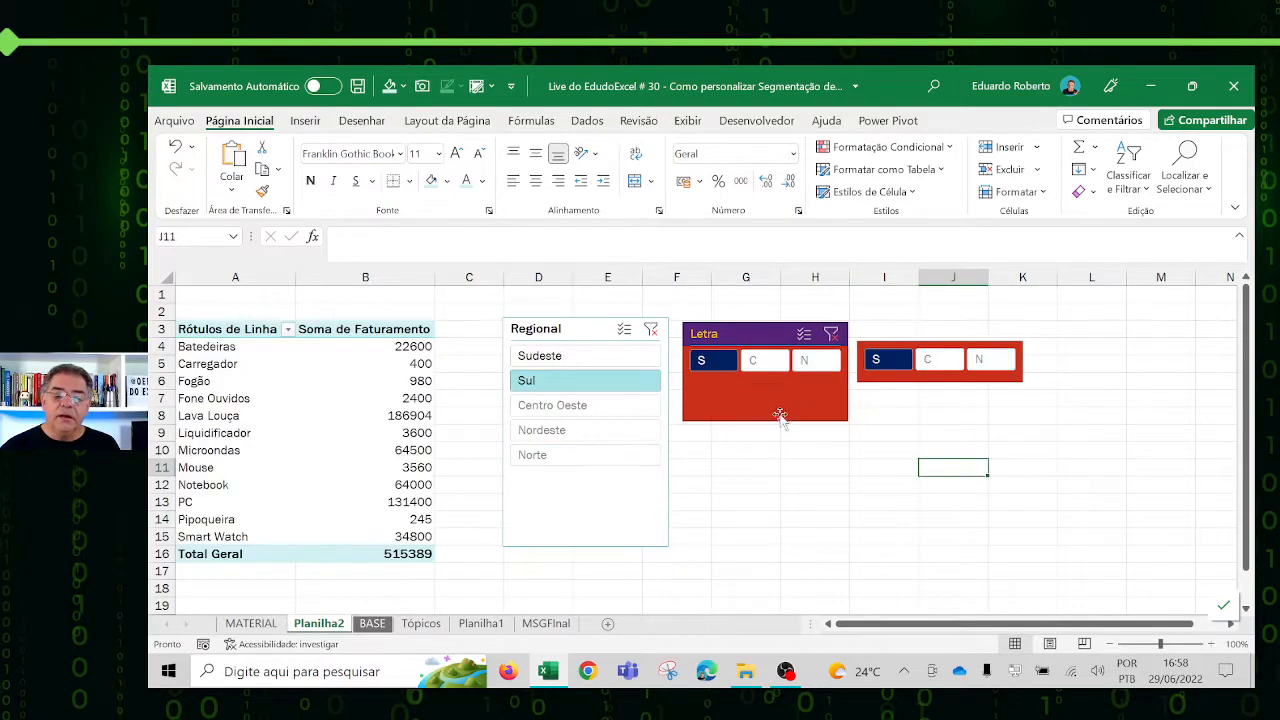
{"action": "left_click", "coordinate": [728, 364]}
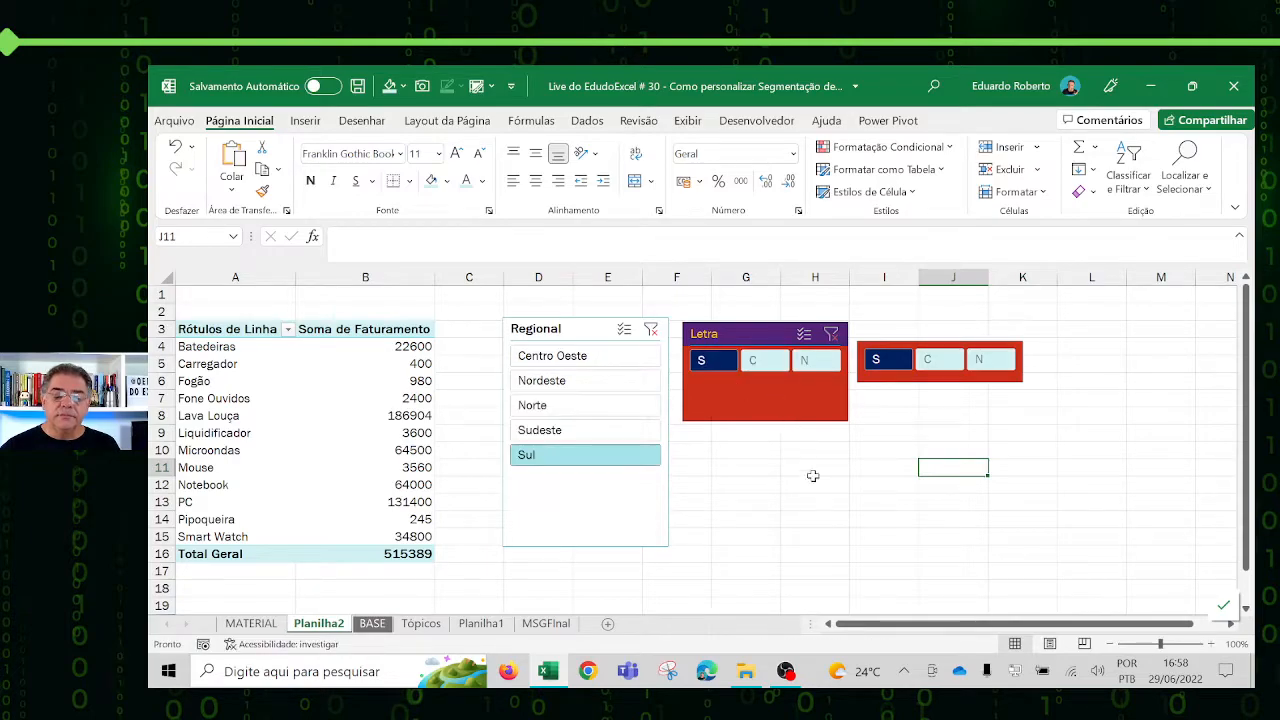
Step: Clear the Regional slicer's filter and filter the Letra slicer by C
{"action": "left_click", "coordinate": [836, 342]}
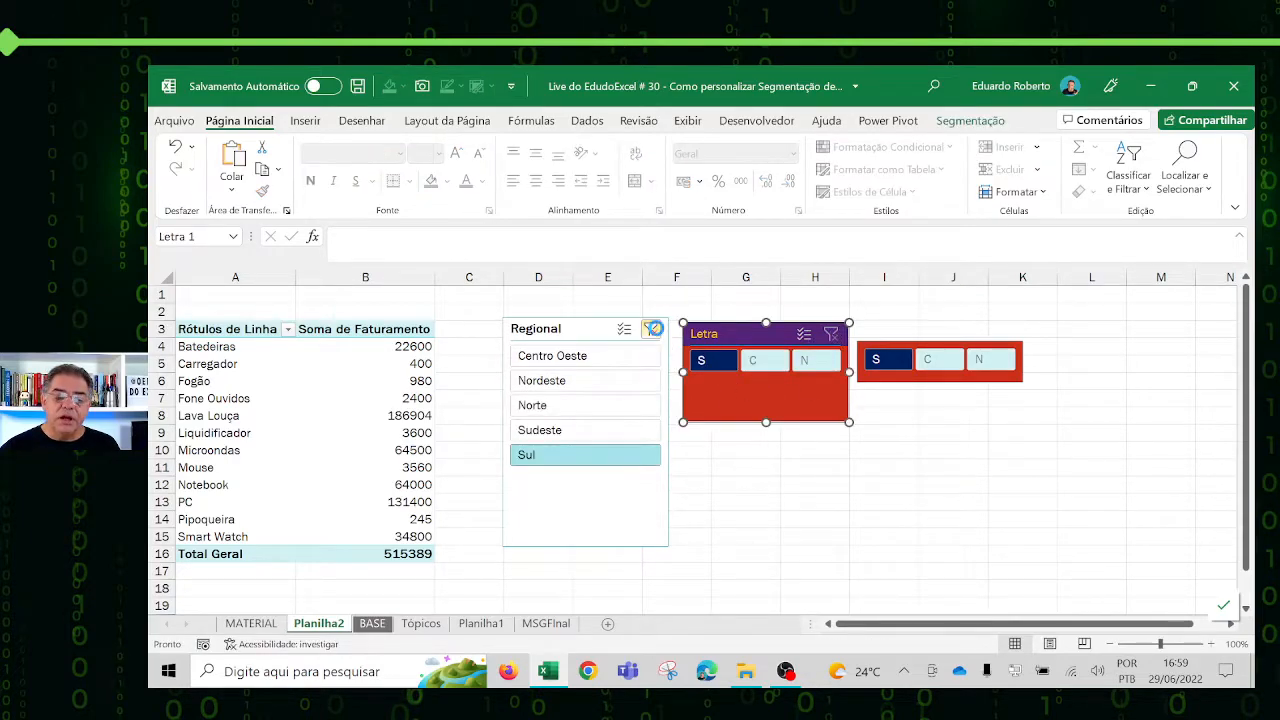
{"action": "left_click", "coordinate": [653, 328]}
{"action": "left_click", "coordinate": [787, 520]}
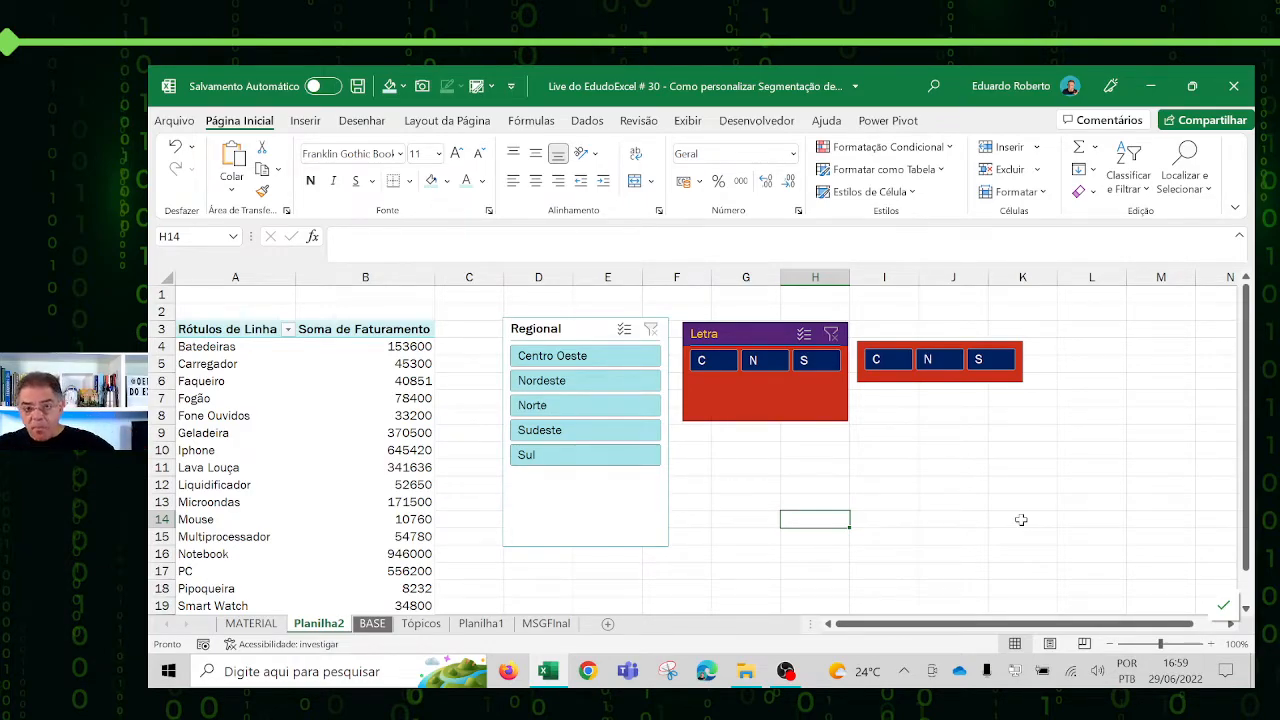
{"action": "left_click", "coordinate": [705, 364]}
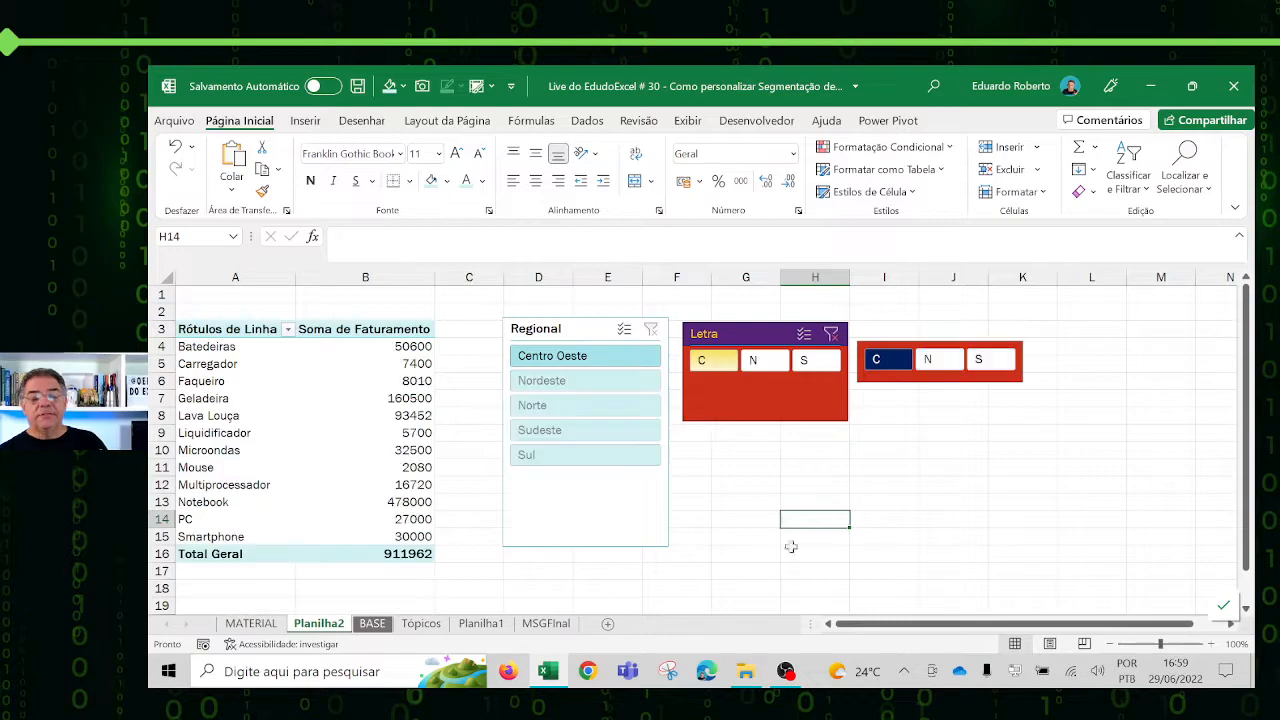
{"action": "mouse_move", "coordinate": [805, 670]}
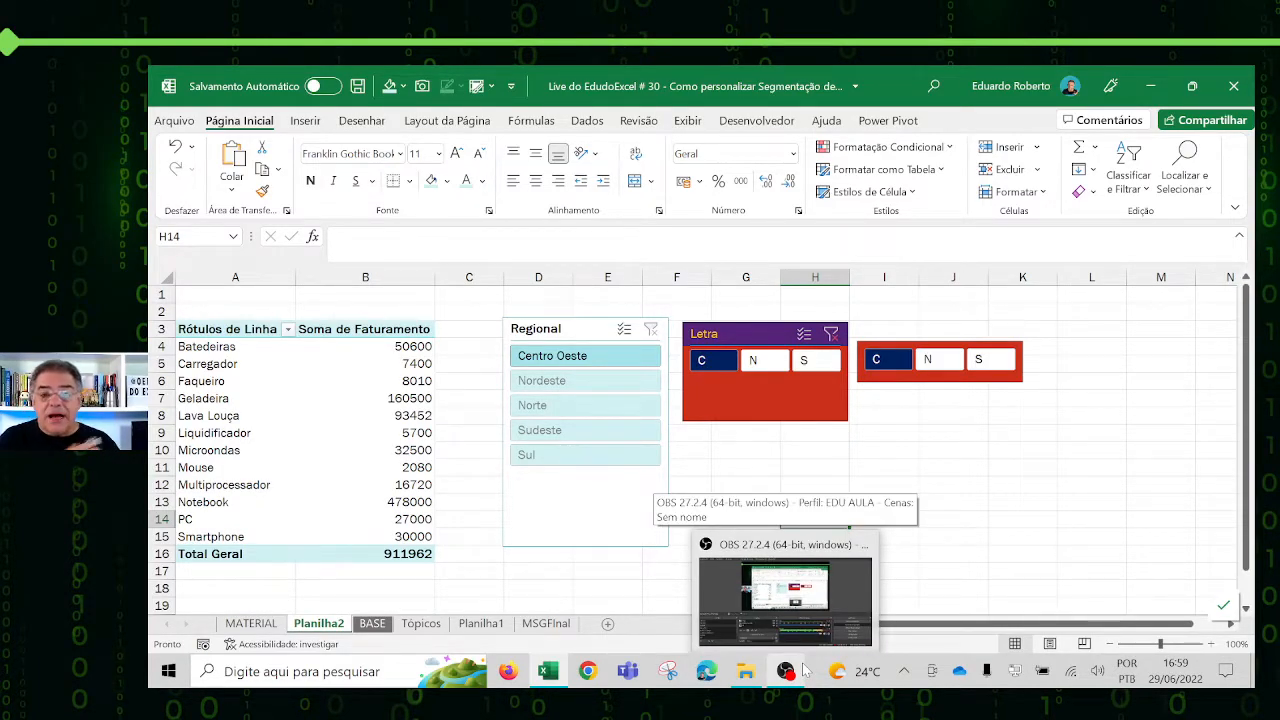
{"action": "left_click", "coordinate": [942, 518]}
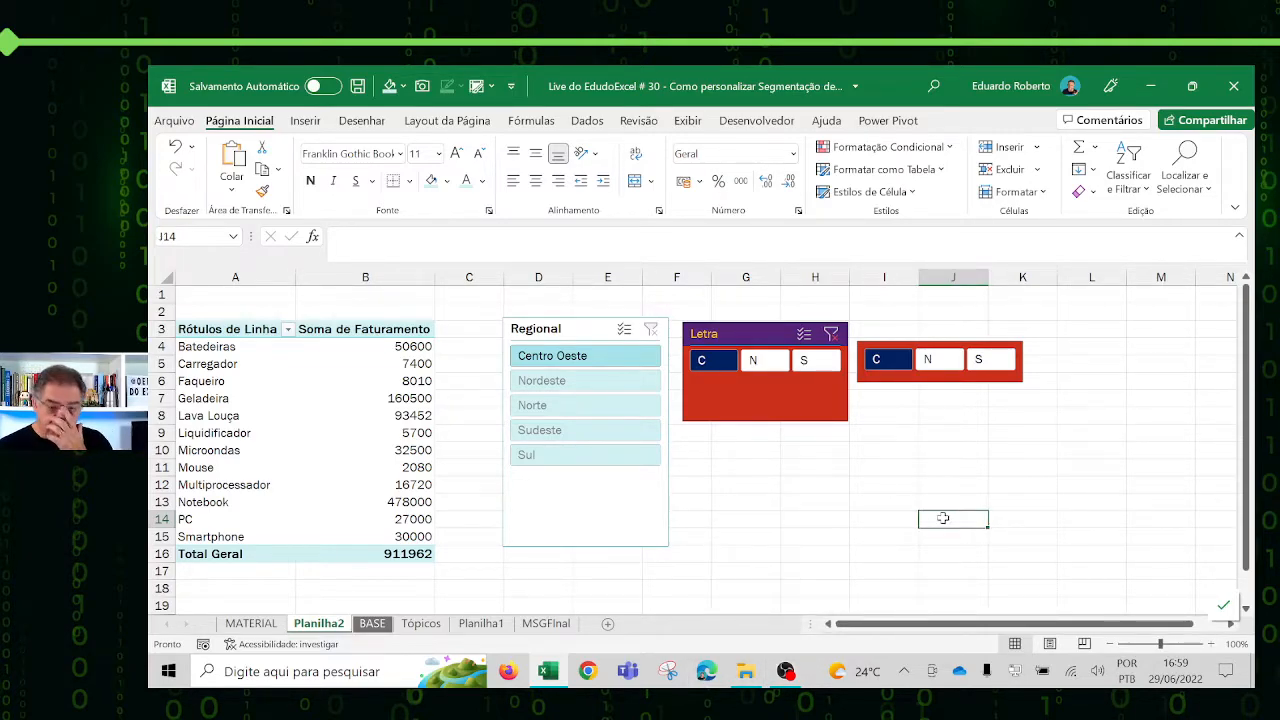
Step: Reopen the aula style for modification and choose a light gold fill for the Item sem Dados Selecionado element
{"action": "left_click", "coordinate": [812, 405]}
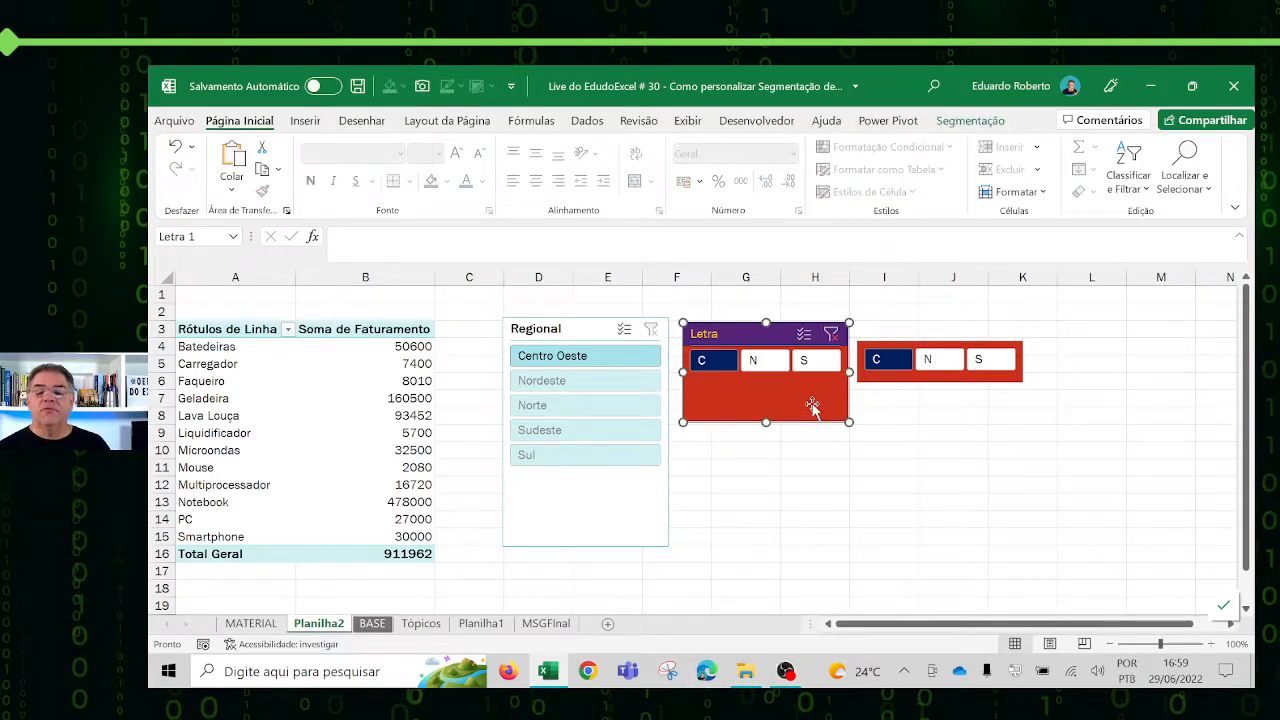
{"action": "left_click", "coordinate": [970, 120]}
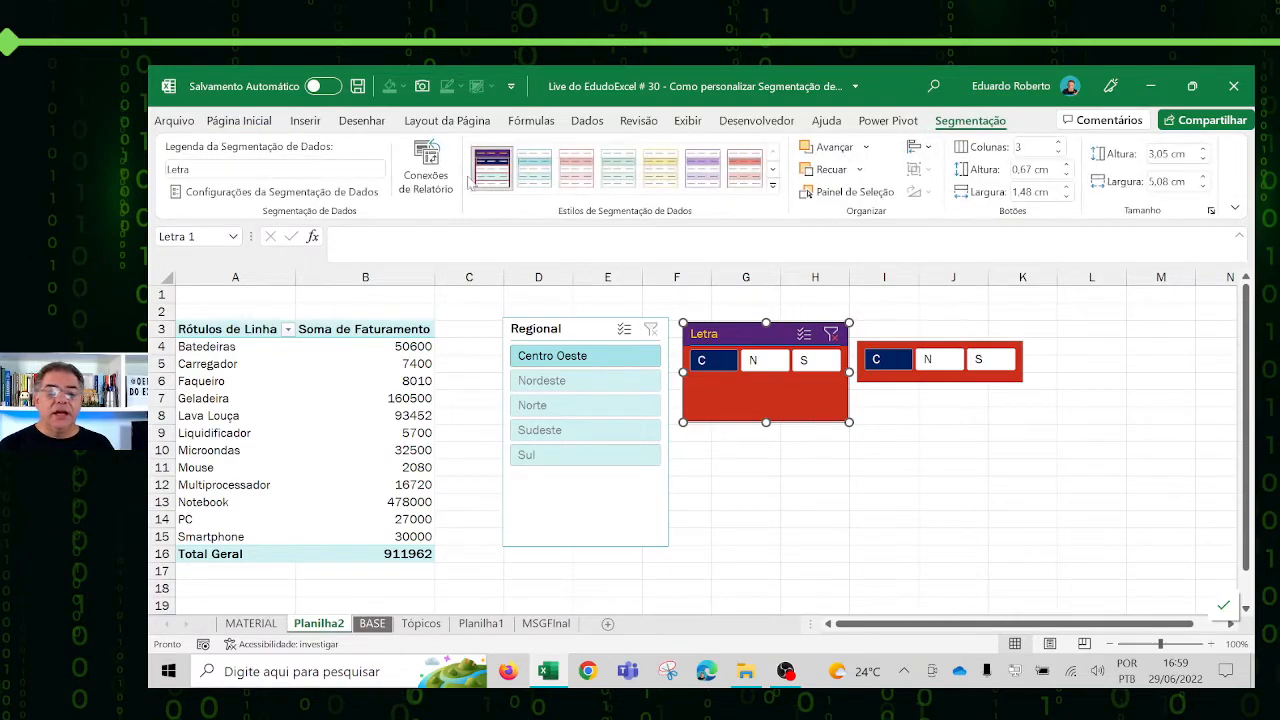
{"action": "left_click", "coordinate": [772, 185]}
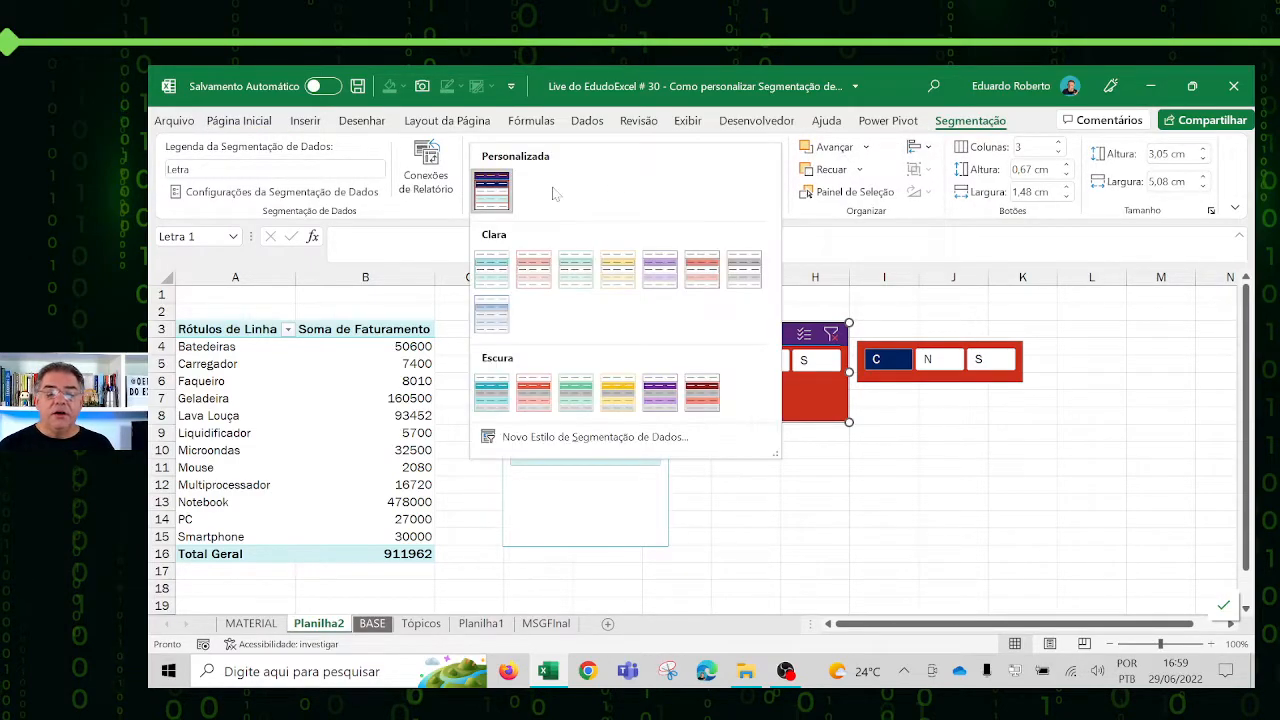
{"action": "right_click", "coordinate": [500, 180]}
{"action": "left_click", "coordinate": [551, 186]}
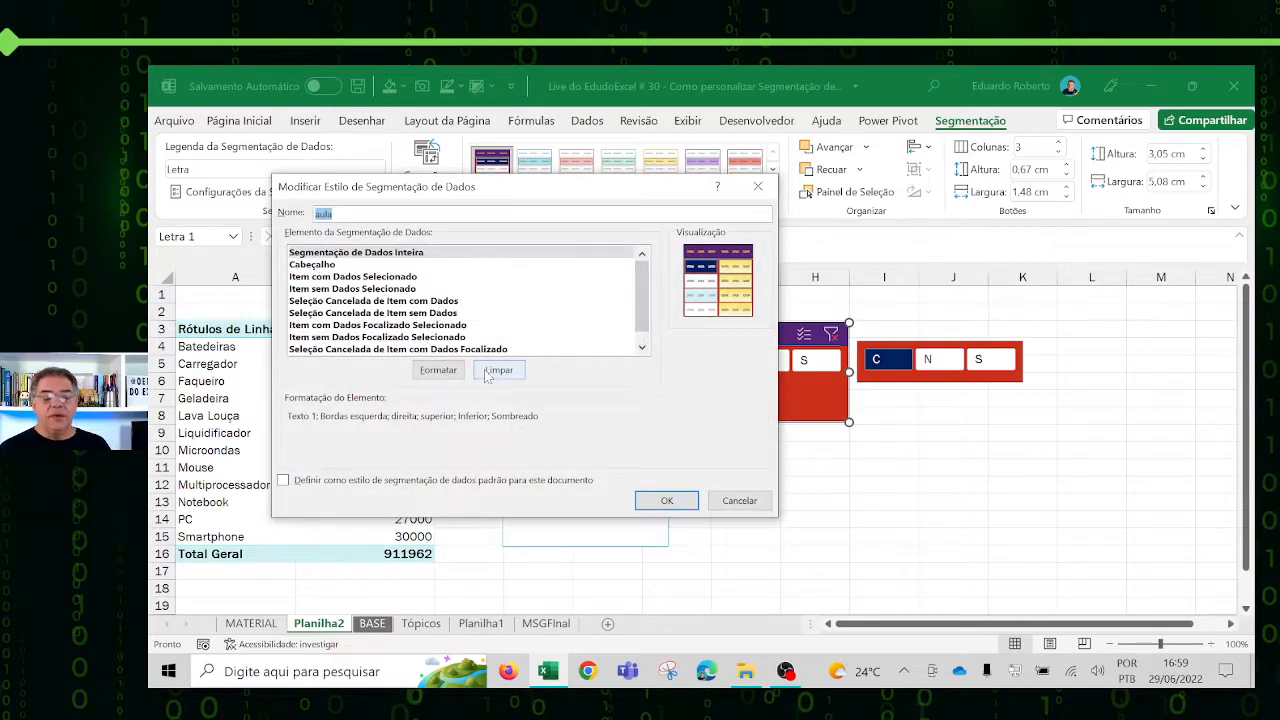
{"action": "left_click", "coordinate": [355, 277]}
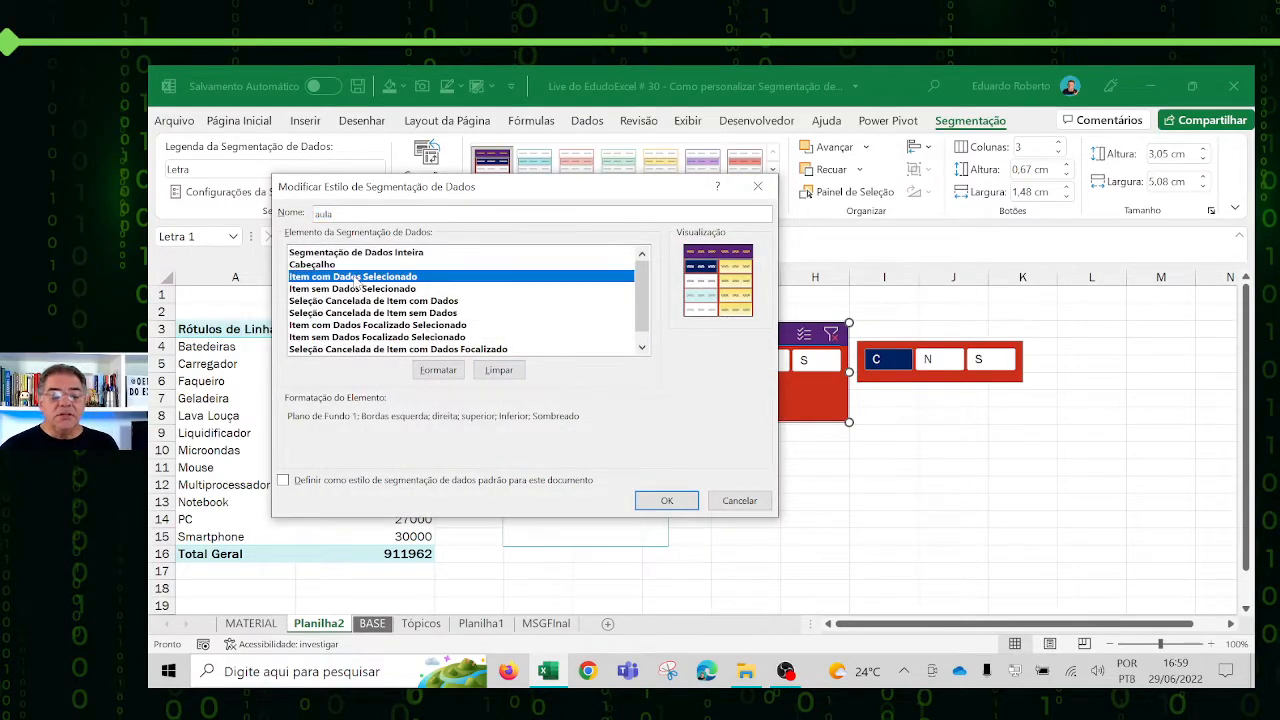
{"action": "left_click", "coordinate": [355, 290]}
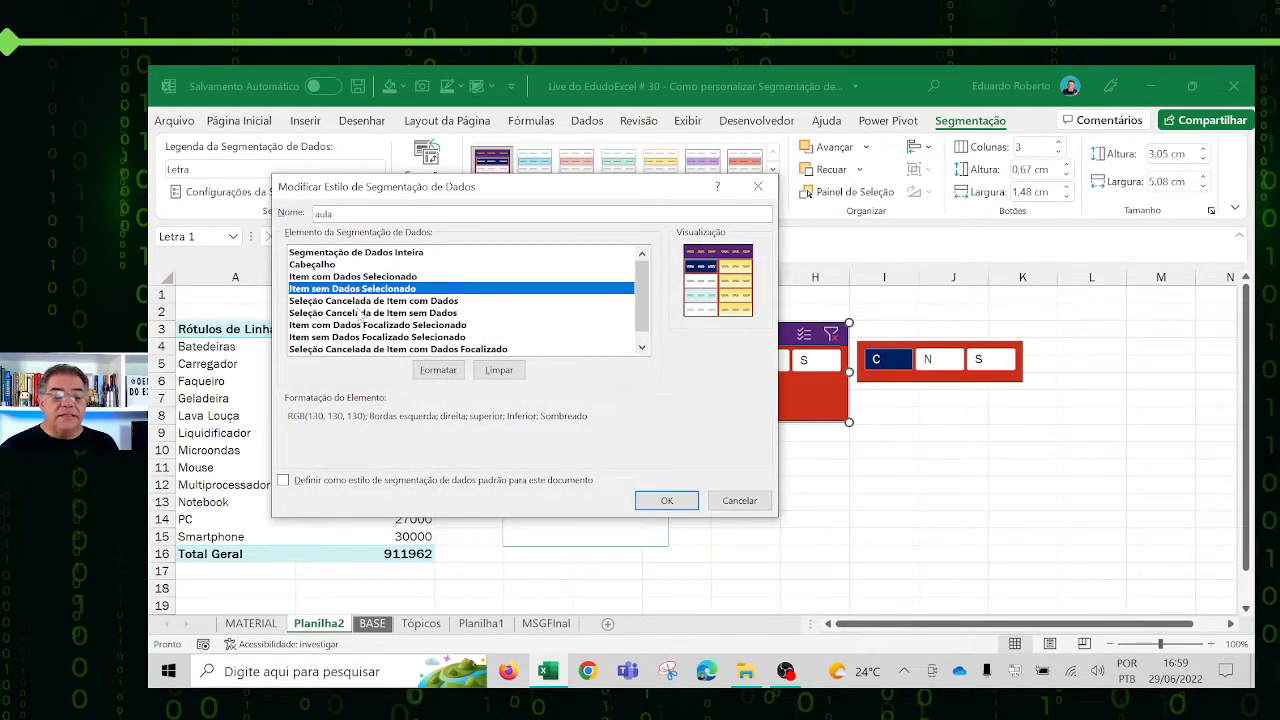
{"action": "left_click_drag", "start_coordinate": [584, 205], "coordinate": [448, 231]}
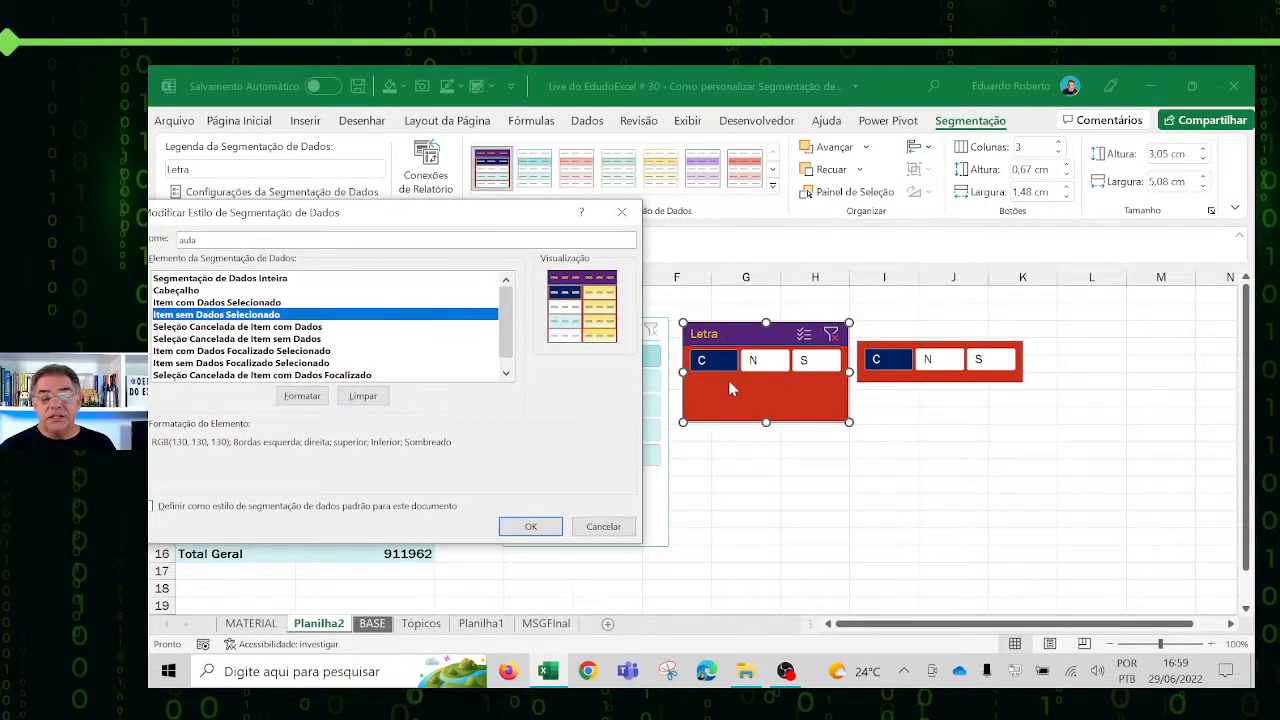
{"action": "left_click", "coordinate": [312, 393]}
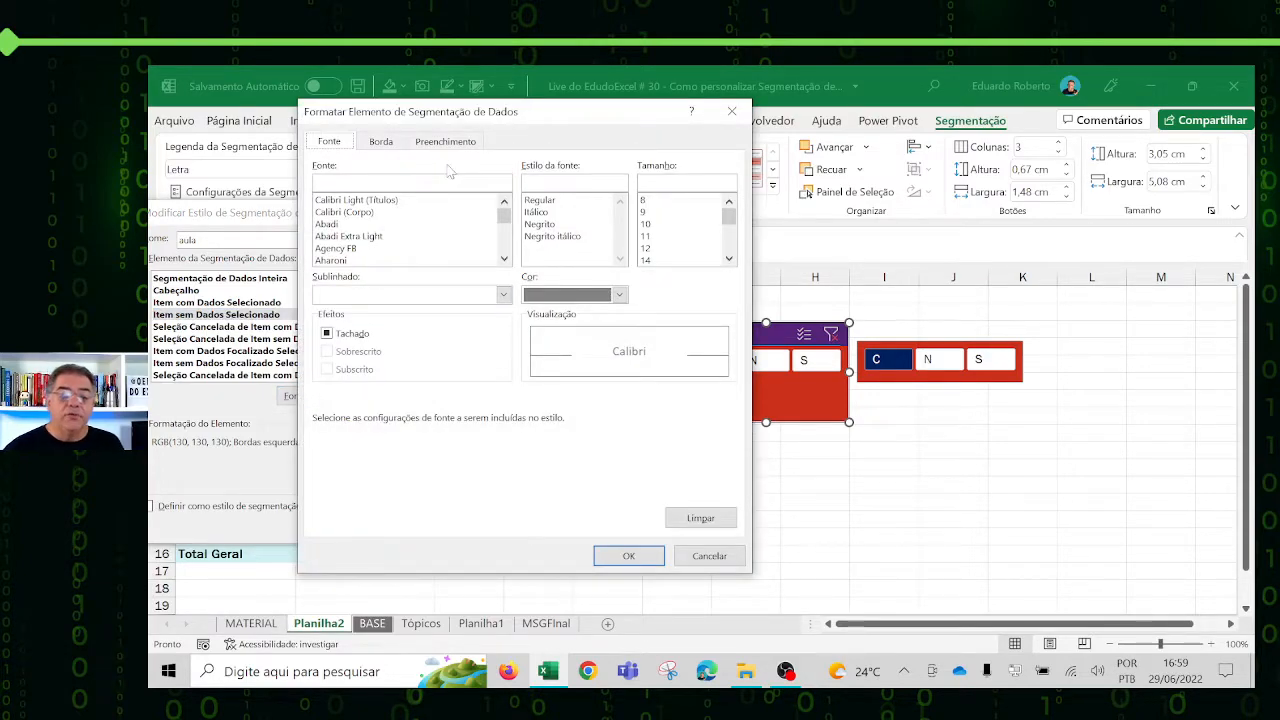
{"action": "left_click", "coordinate": [447, 142]}
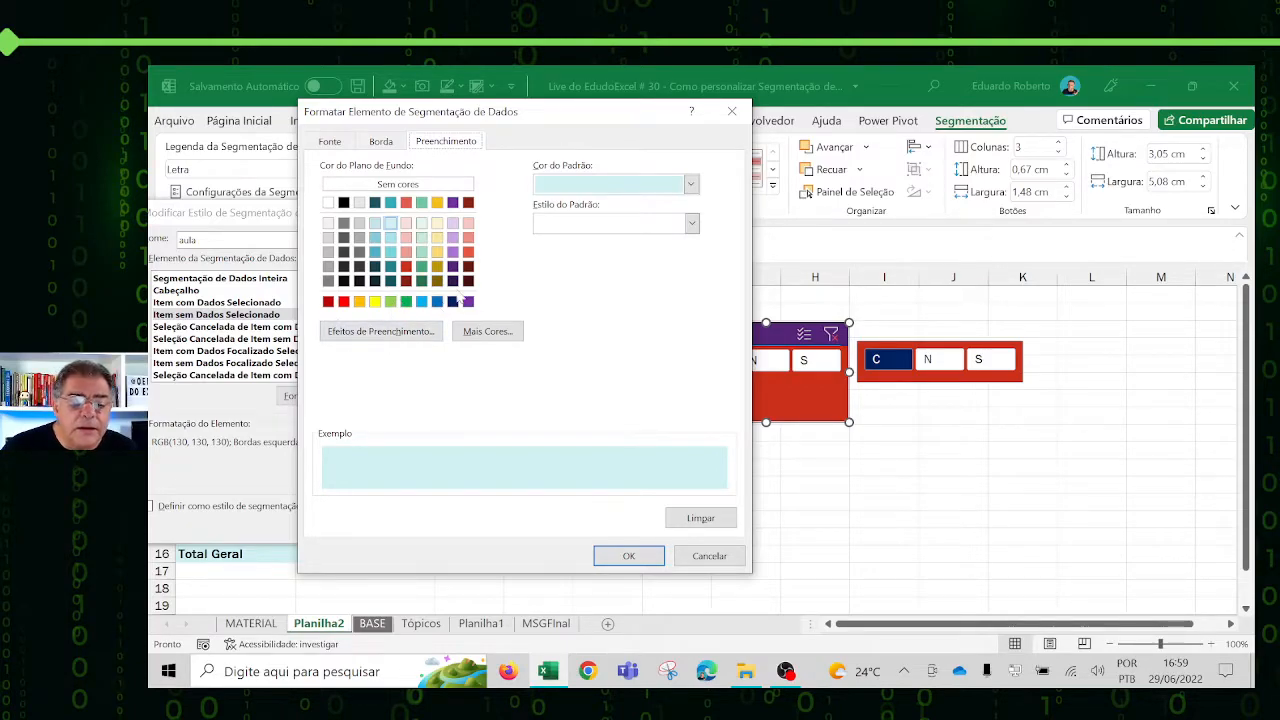
{"action": "left_click", "coordinate": [437, 223]}
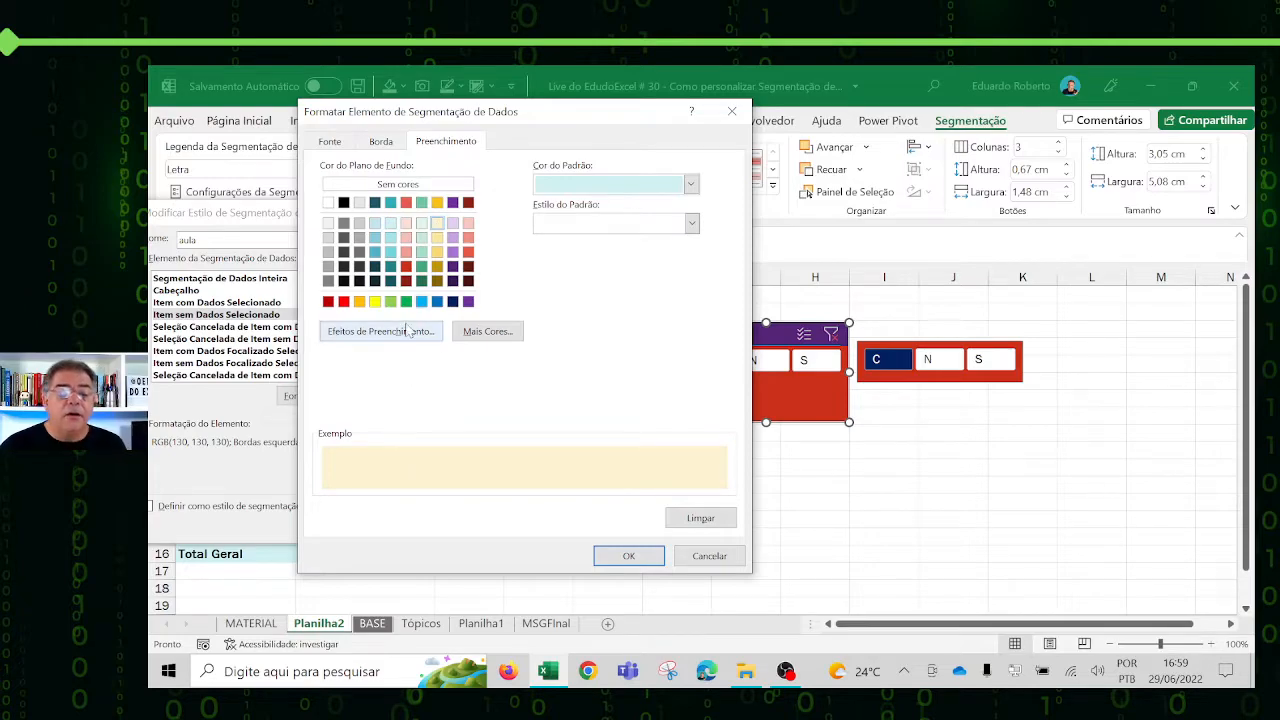
Step: Set the Item sem Dados Selecionado element's font color to red and save the aula style
{"action": "left_click", "coordinate": [330, 143]}
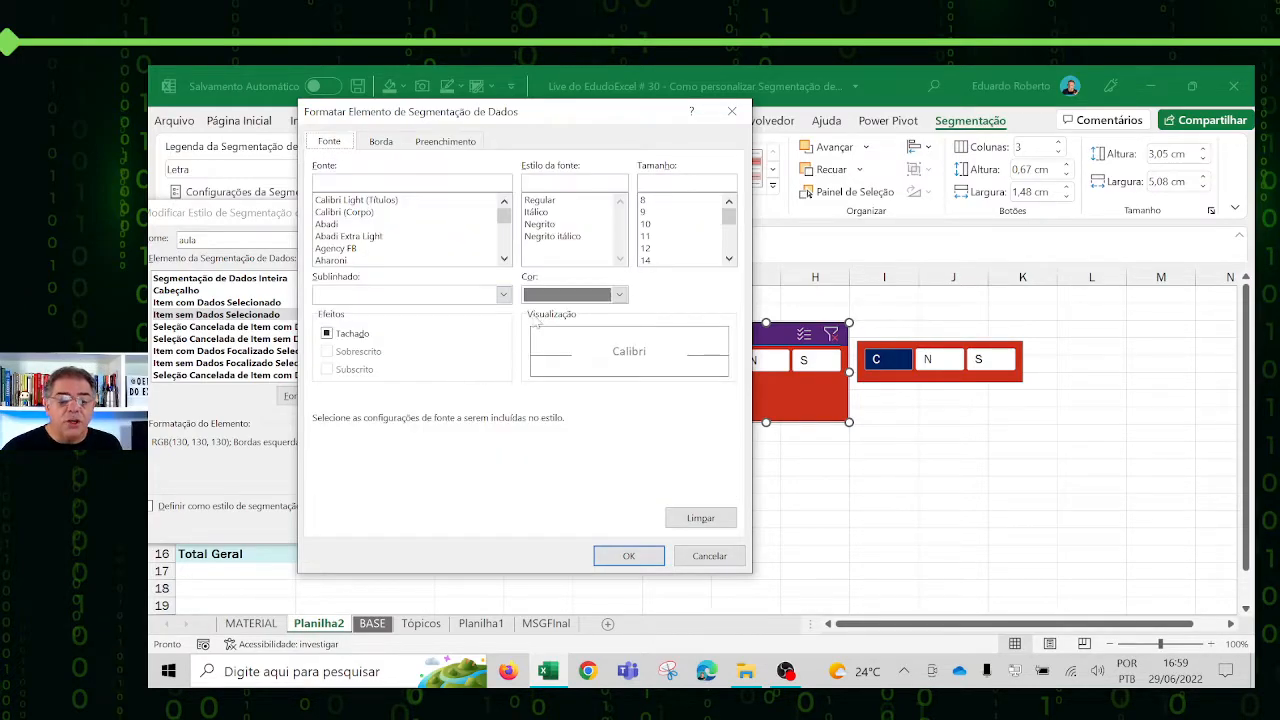
{"action": "left_click", "coordinate": [619, 295]}
{"action": "left_click", "coordinate": [619, 296]}
{"action": "left_click", "coordinate": [619, 296]}
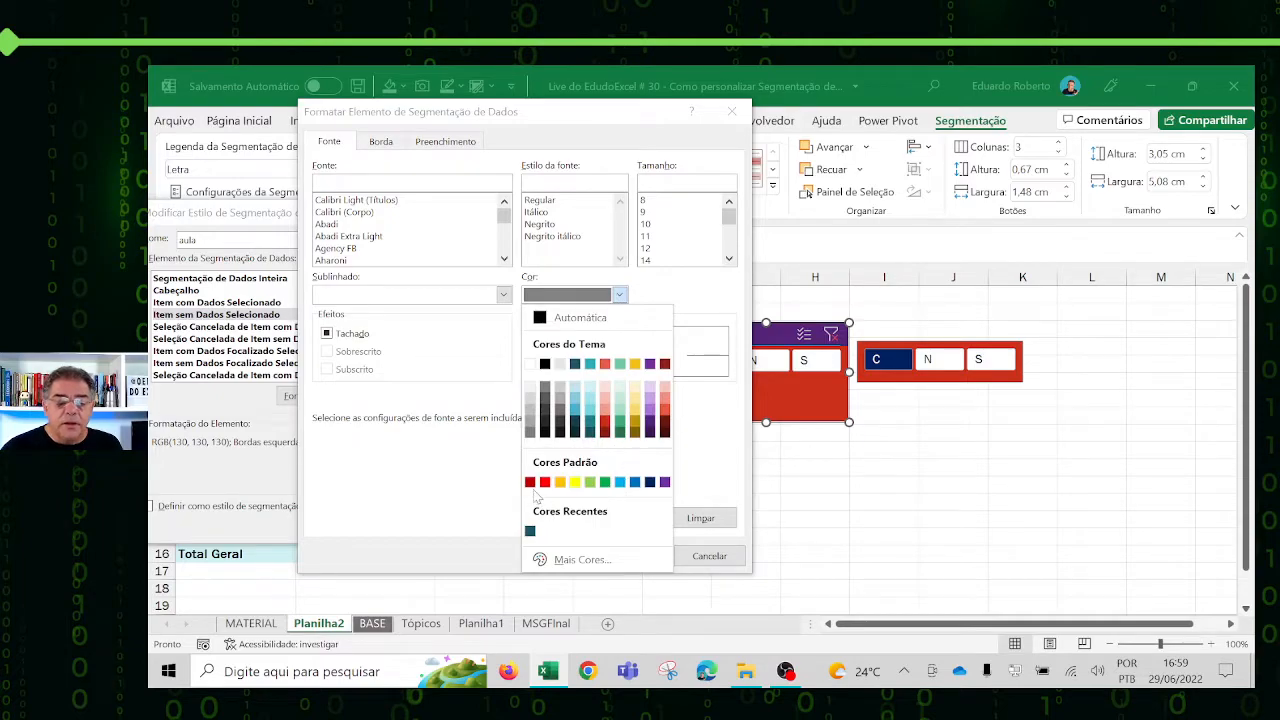
{"action": "left_click", "coordinate": [545, 483]}
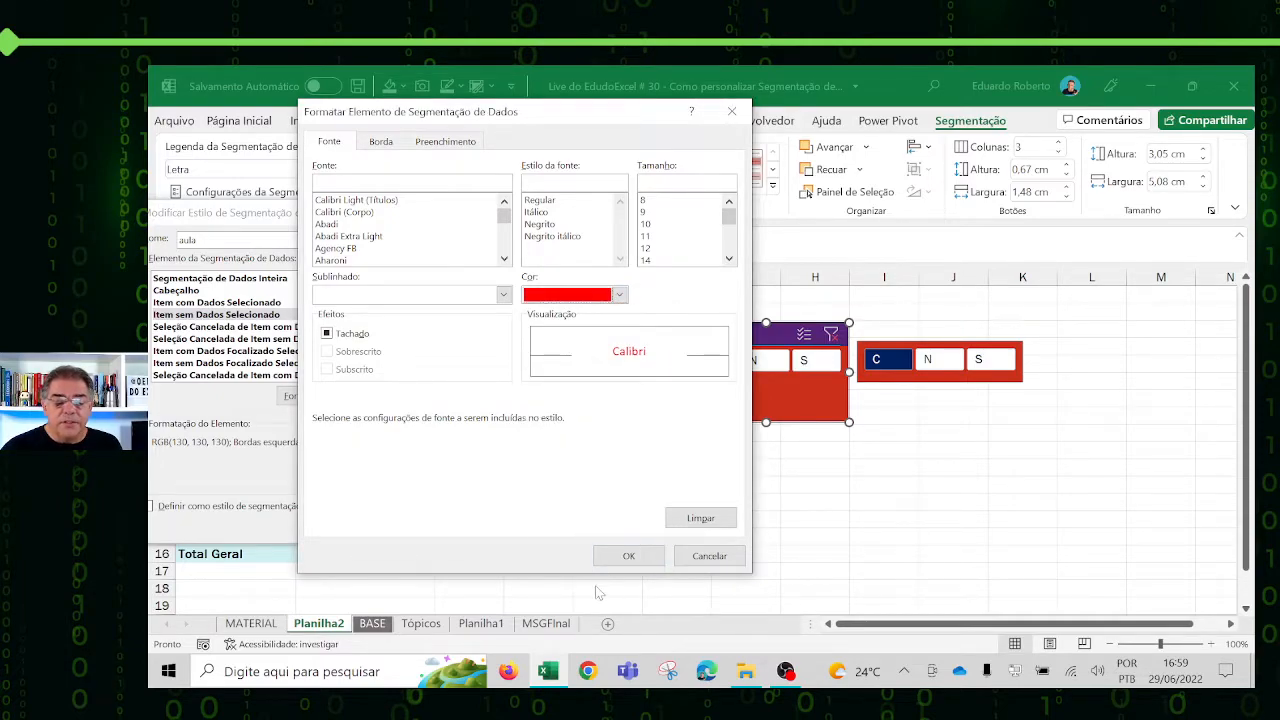
{"action": "left_click", "coordinate": [628, 556]}
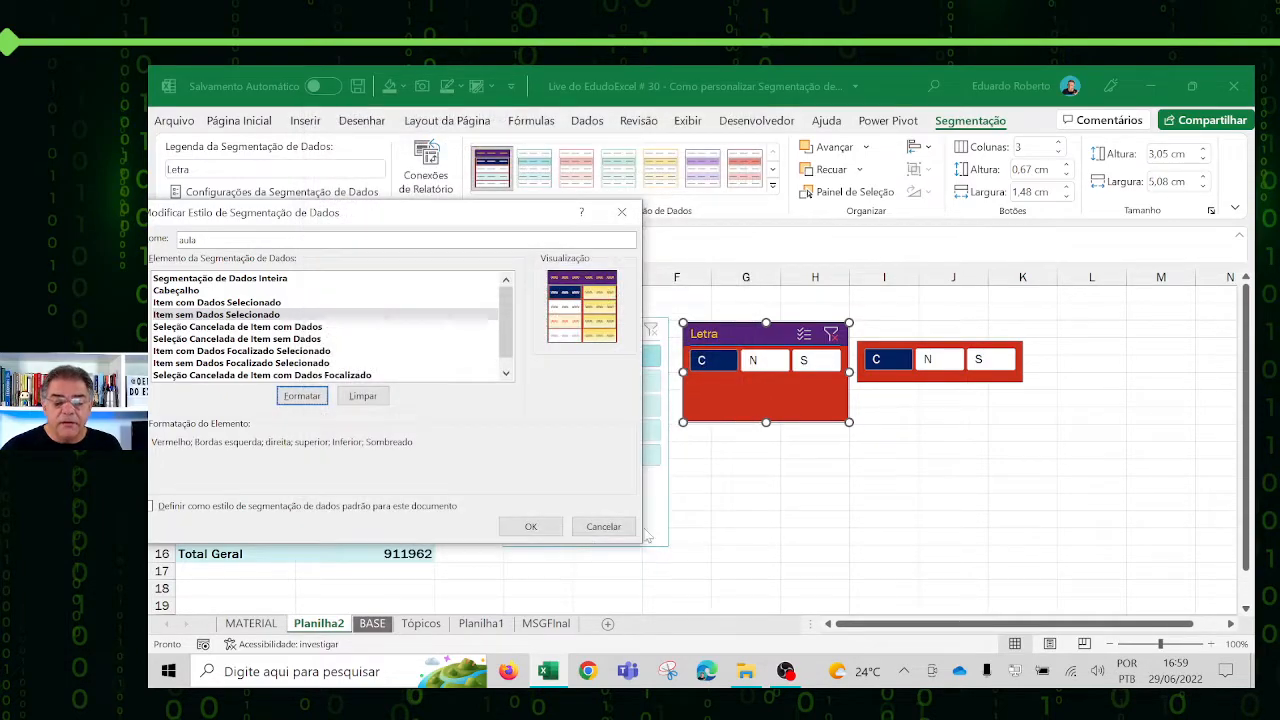
{"action": "left_click", "coordinate": [540, 530]}
{"action": "left_click", "coordinate": [793, 480]}
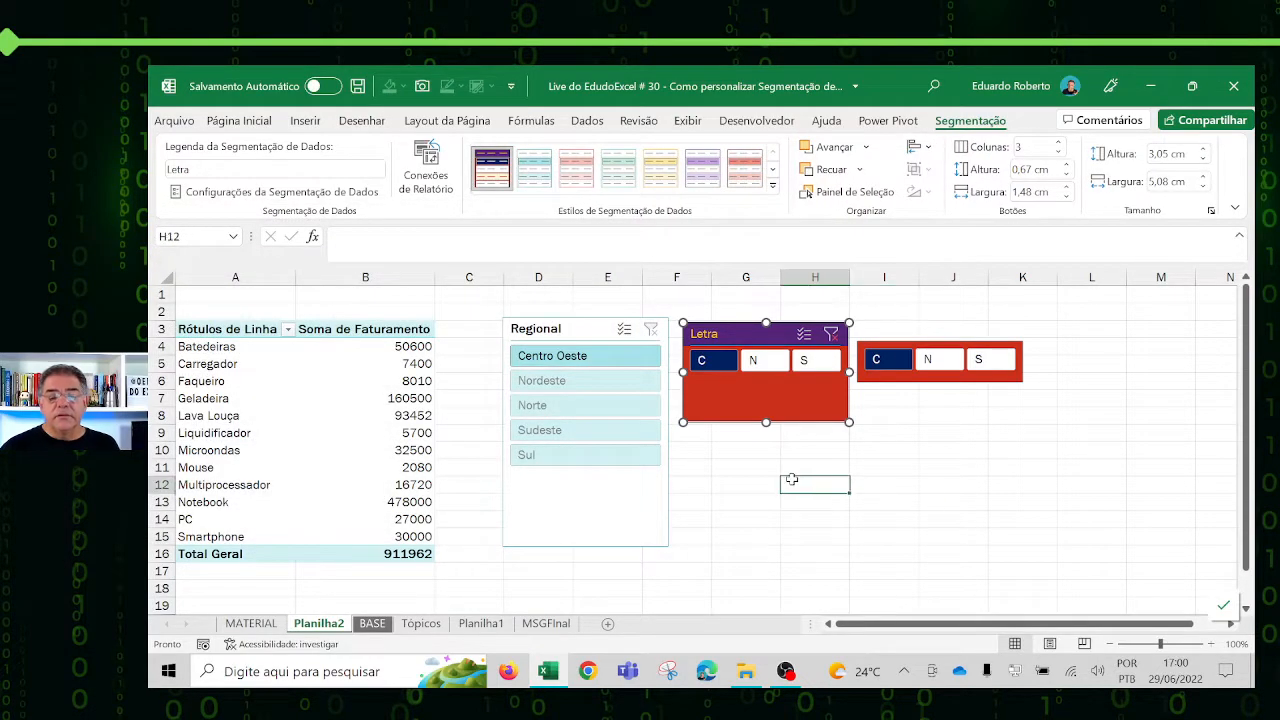
{"action": "left_click", "coordinate": [770, 410]}
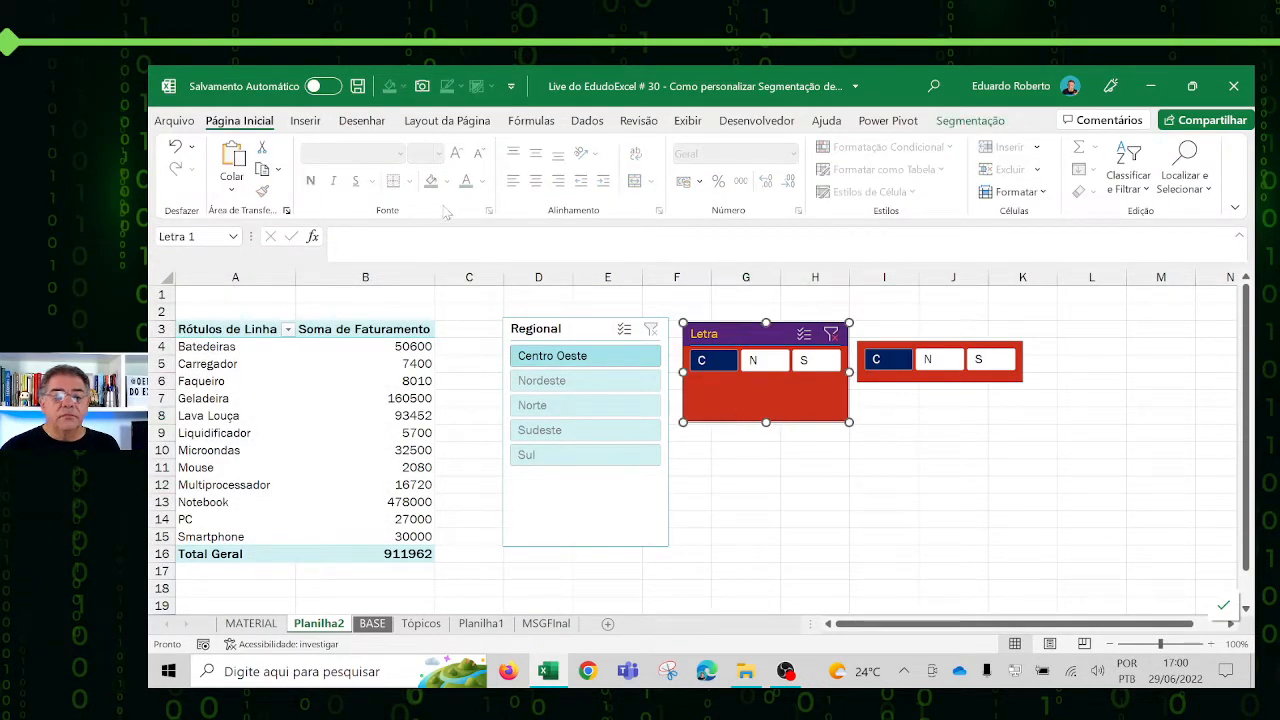
{"action": "left_click", "coordinate": [970, 120]}
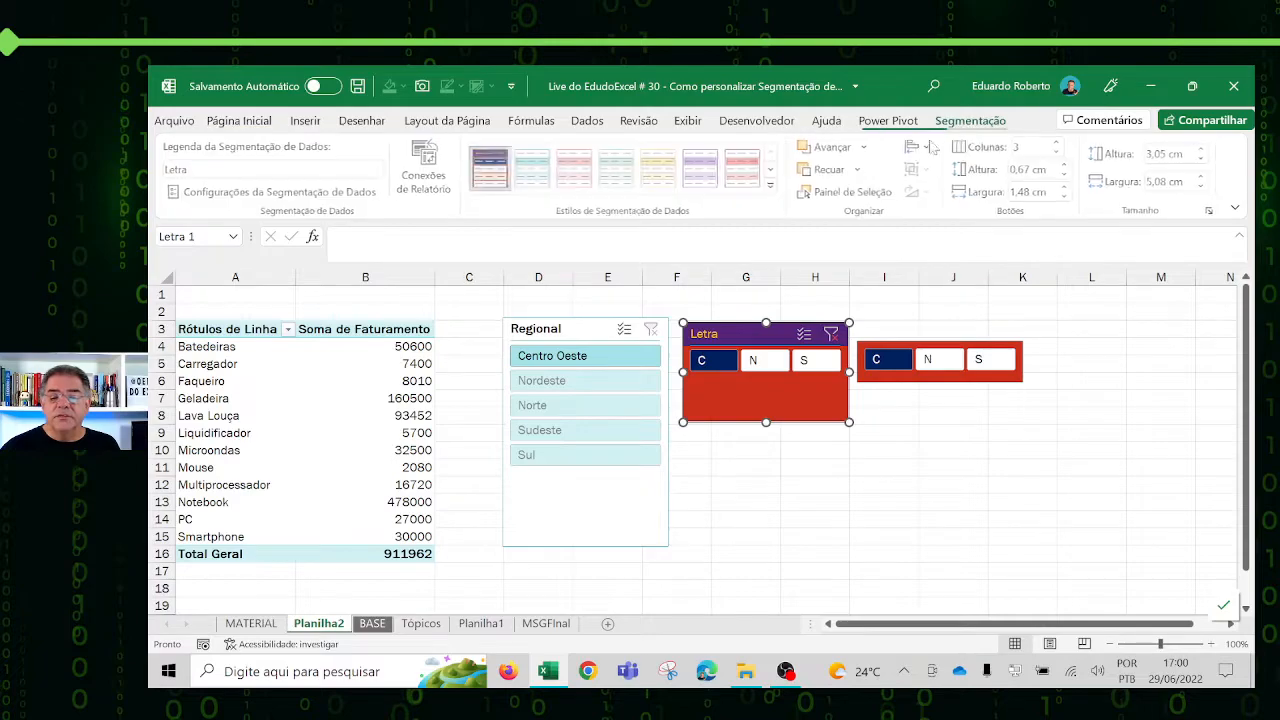
{"action": "right_click", "coordinate": [492, 182]}
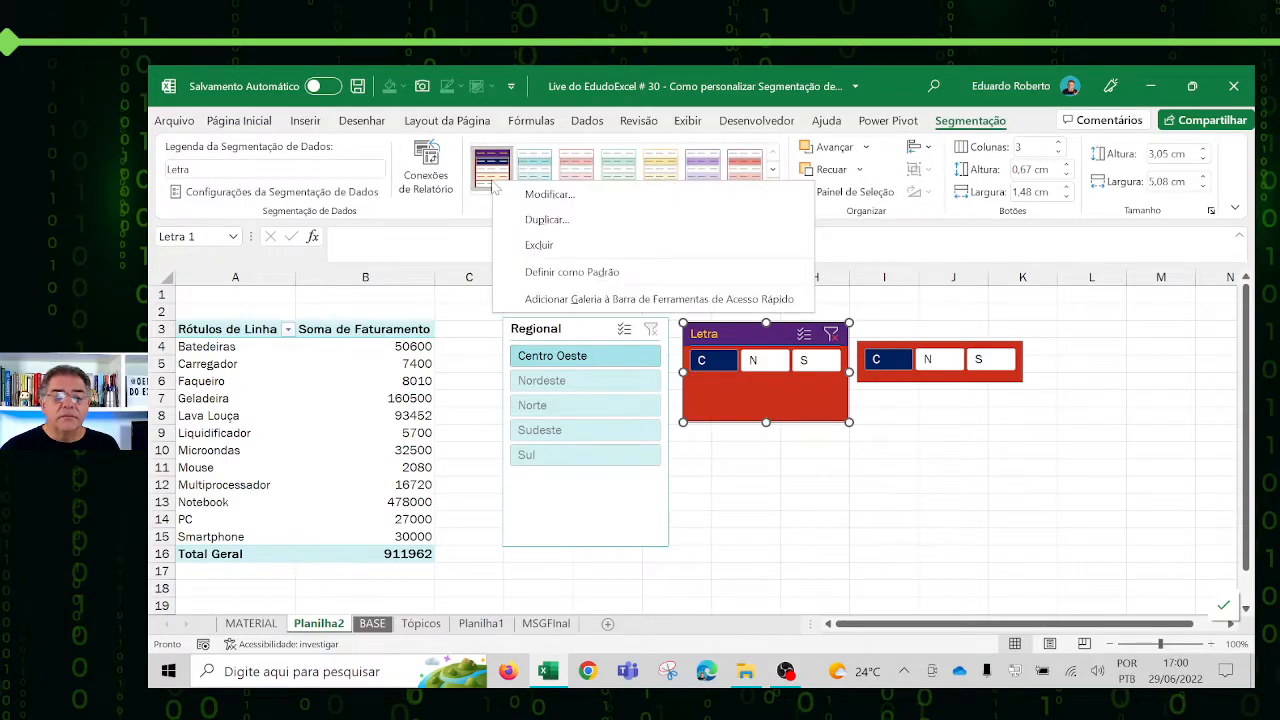
{"action": "left_click", "coordinate": [572, 203]}
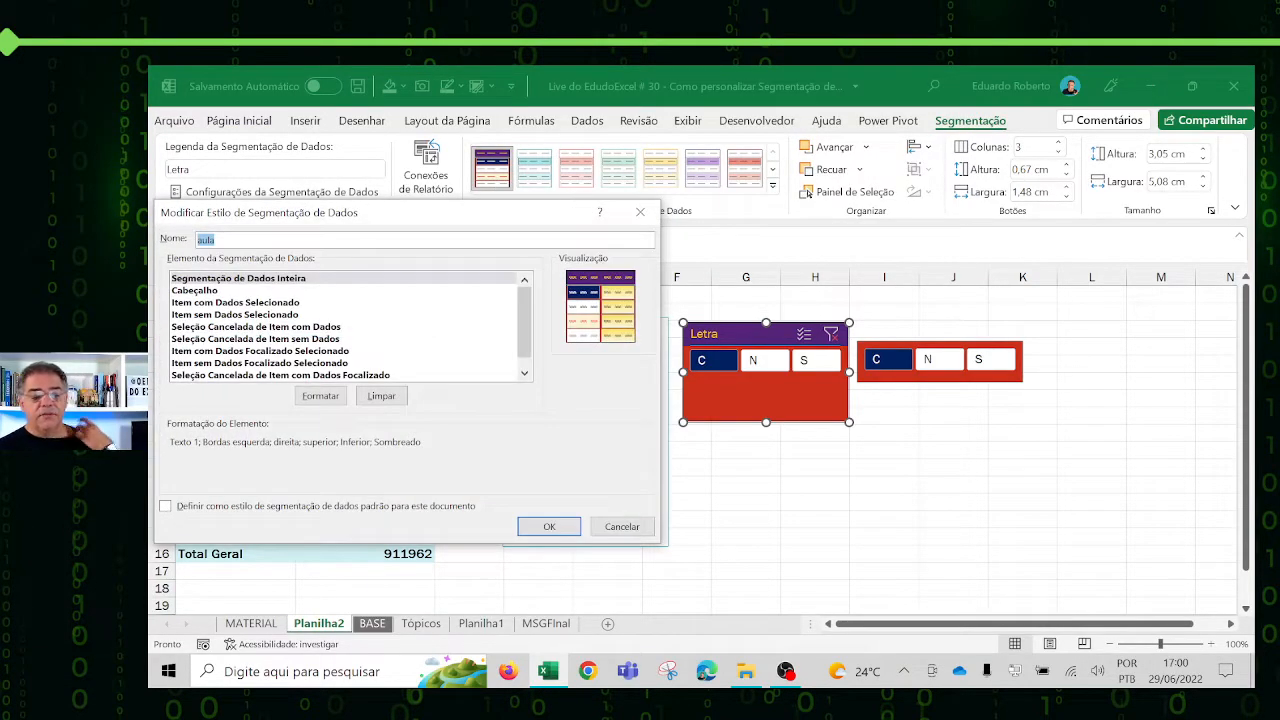
{"action": "left_click", "coordinate": [621, 526]}
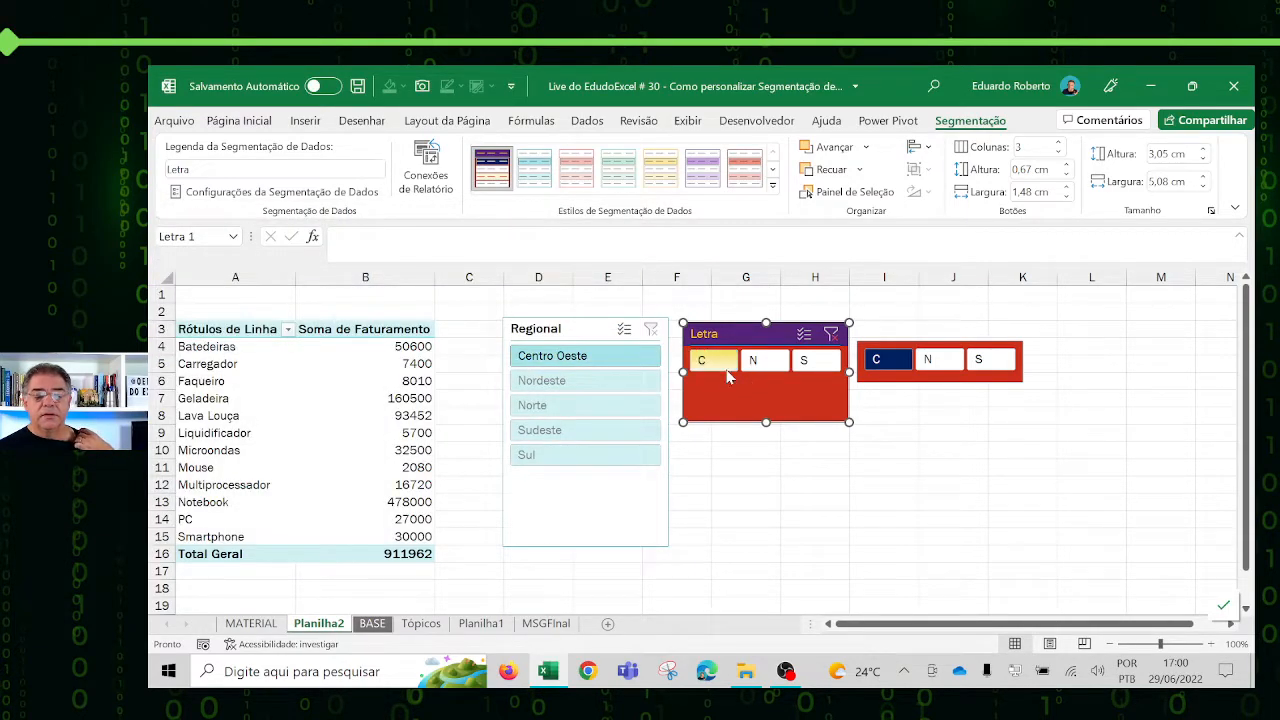
Step: Clear the Letra slicer's filter and filter it by C again
{"action": "left_click", "coordinate": [831, 333]}
{"action": "left_click", "coordinate": [716, 366]}
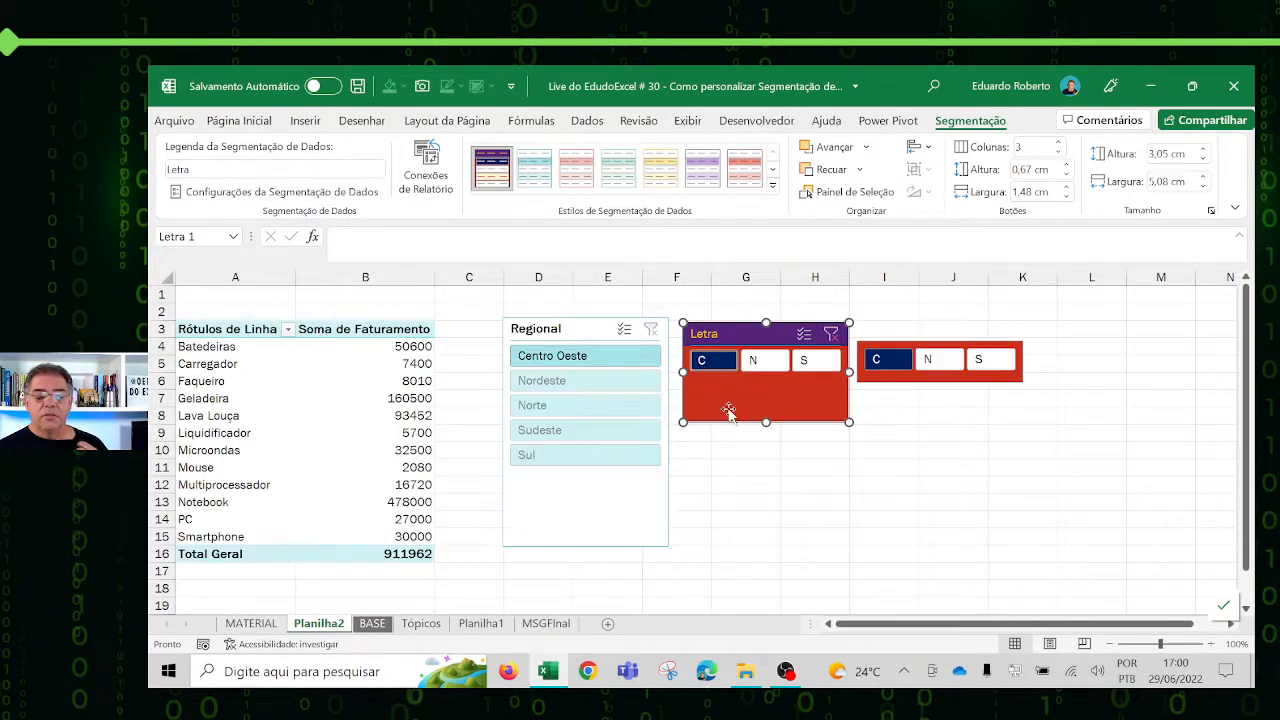
{"action": "right_click", "coordinate": [492, 182]}
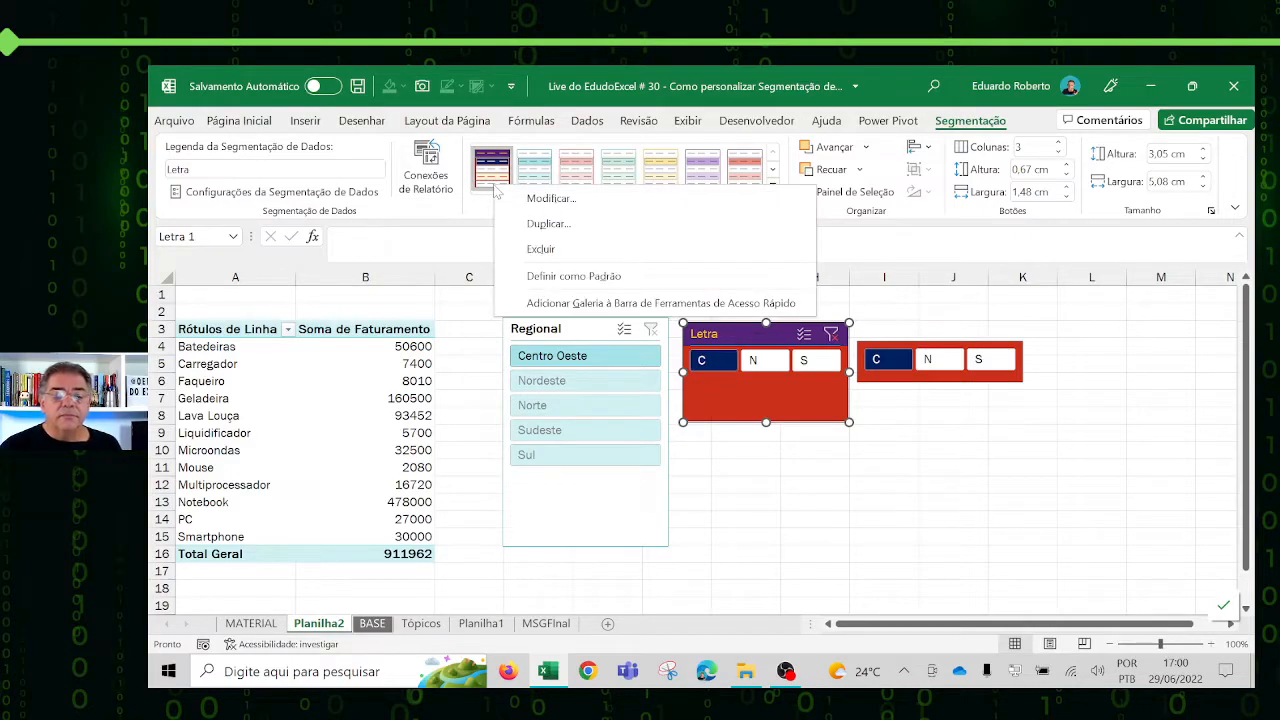
{"action": "left_click", "coordinate": [582, 205]}
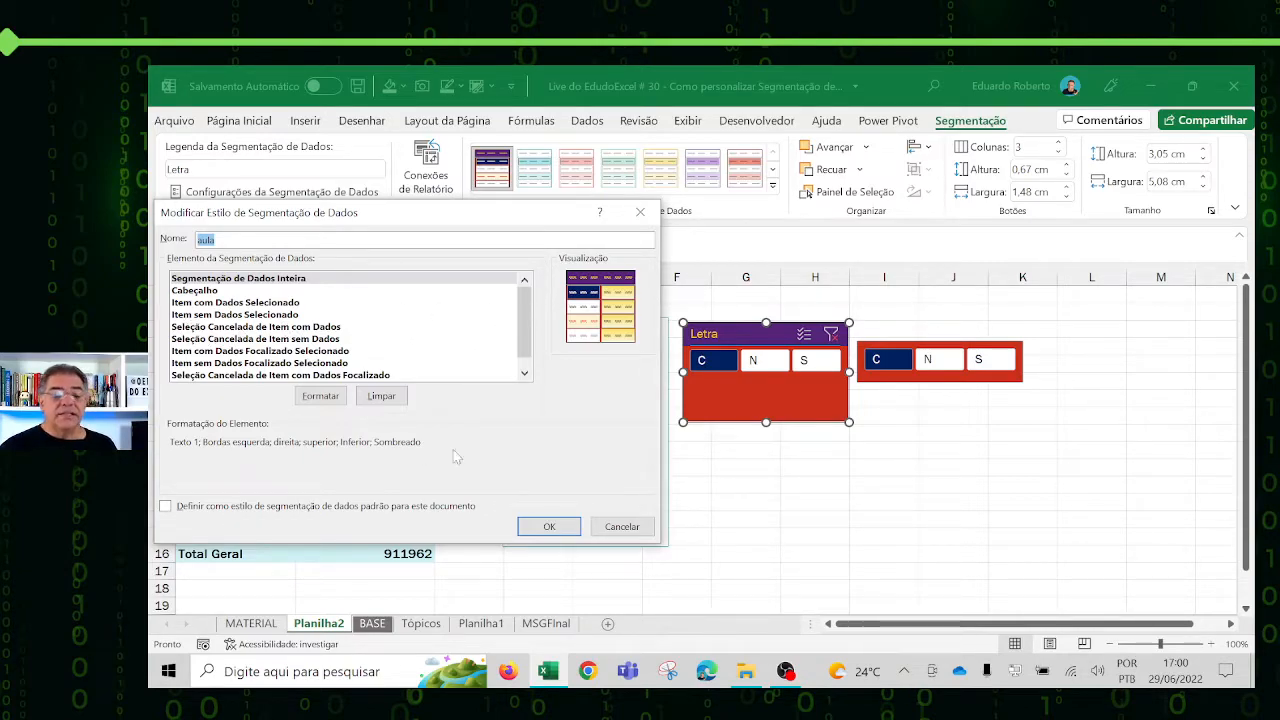
{"action": "left_click", "coordinate": [640, 212]}
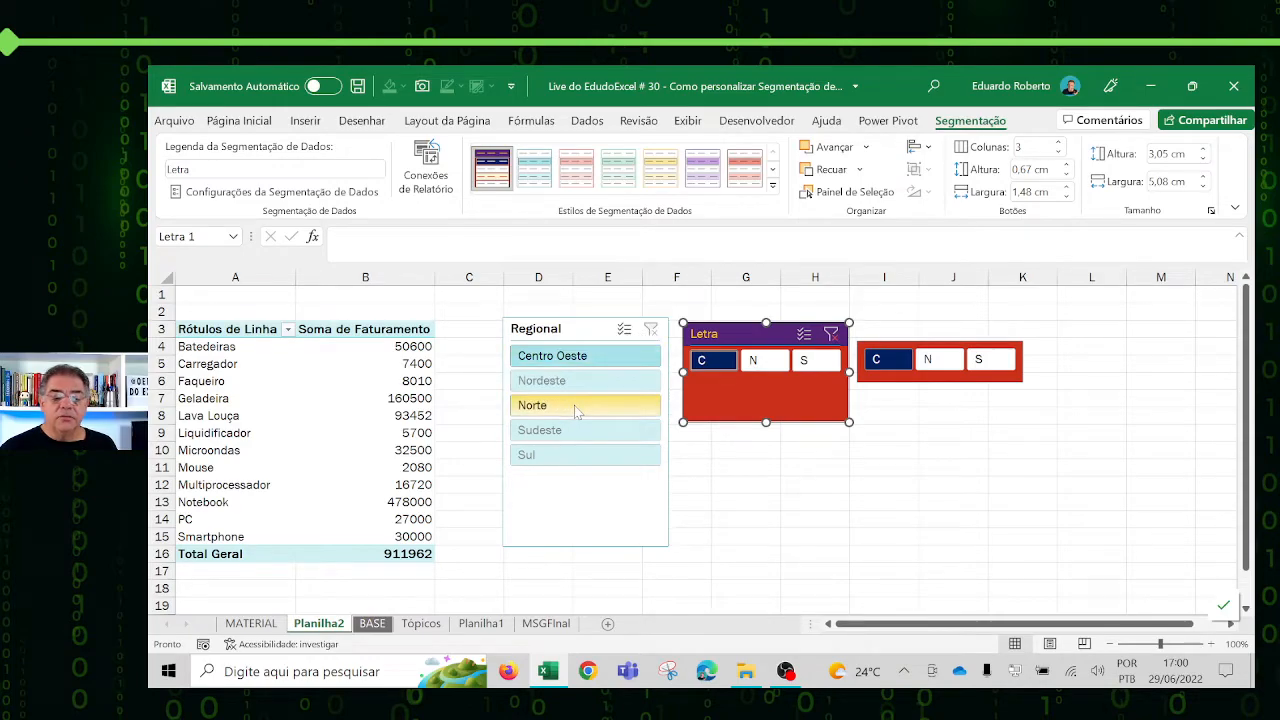
Step: Clear the Letra slicer's filter and test the Letra slicers' look by repeatedly filtering the Regional slicer on Norte
{"action": "left_click", "coordinate": [831, 333]}
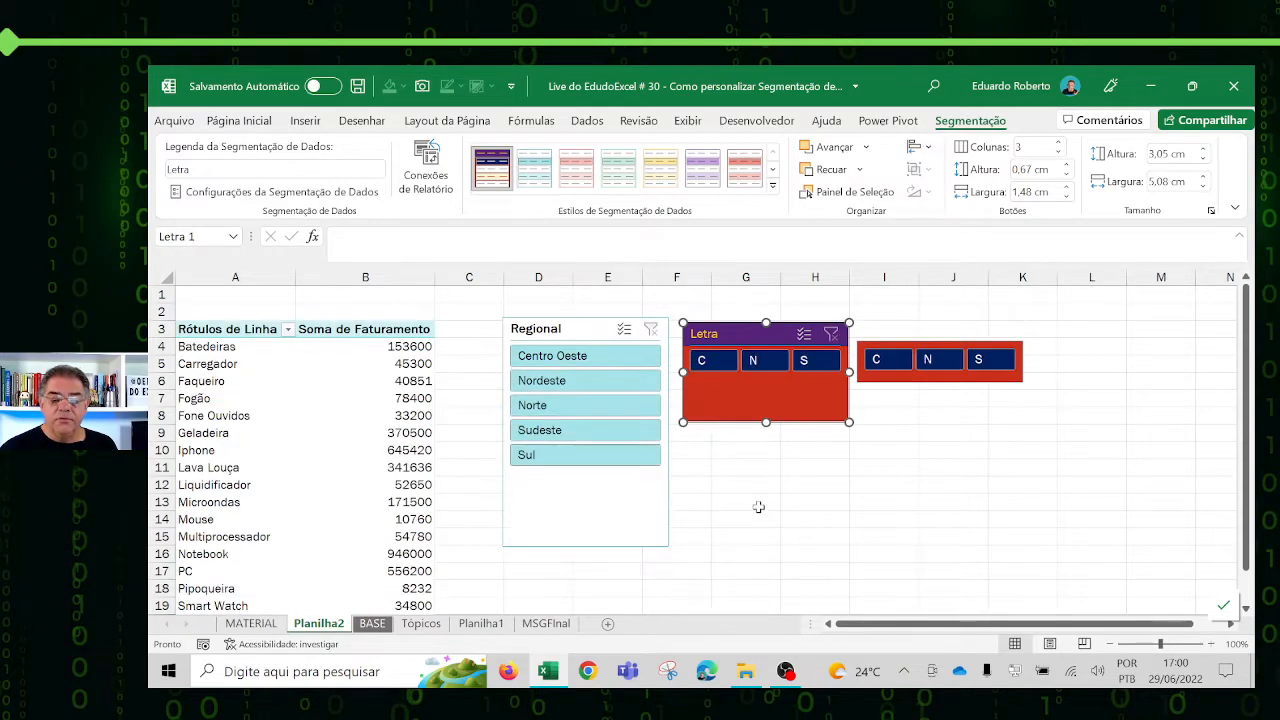
{"action": "left_click", "coordinate": [532, 405]}
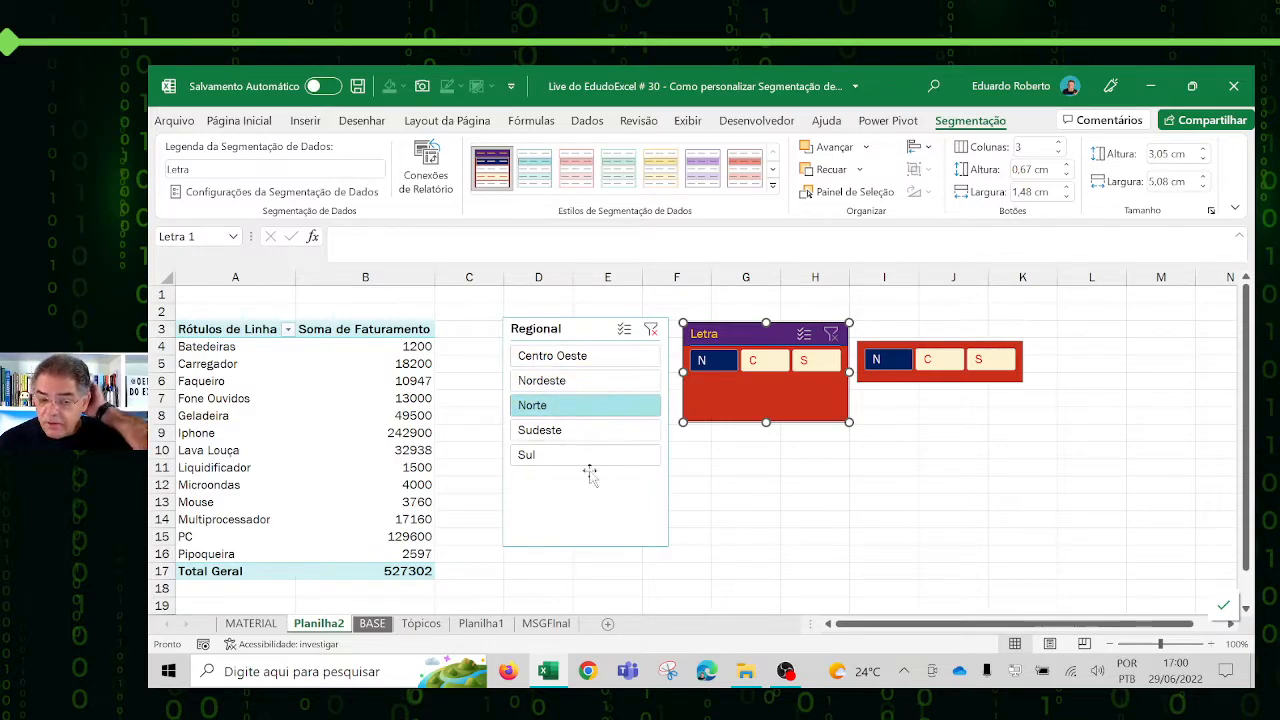
{"action": "left_click", "coordinate": [651, 329]}
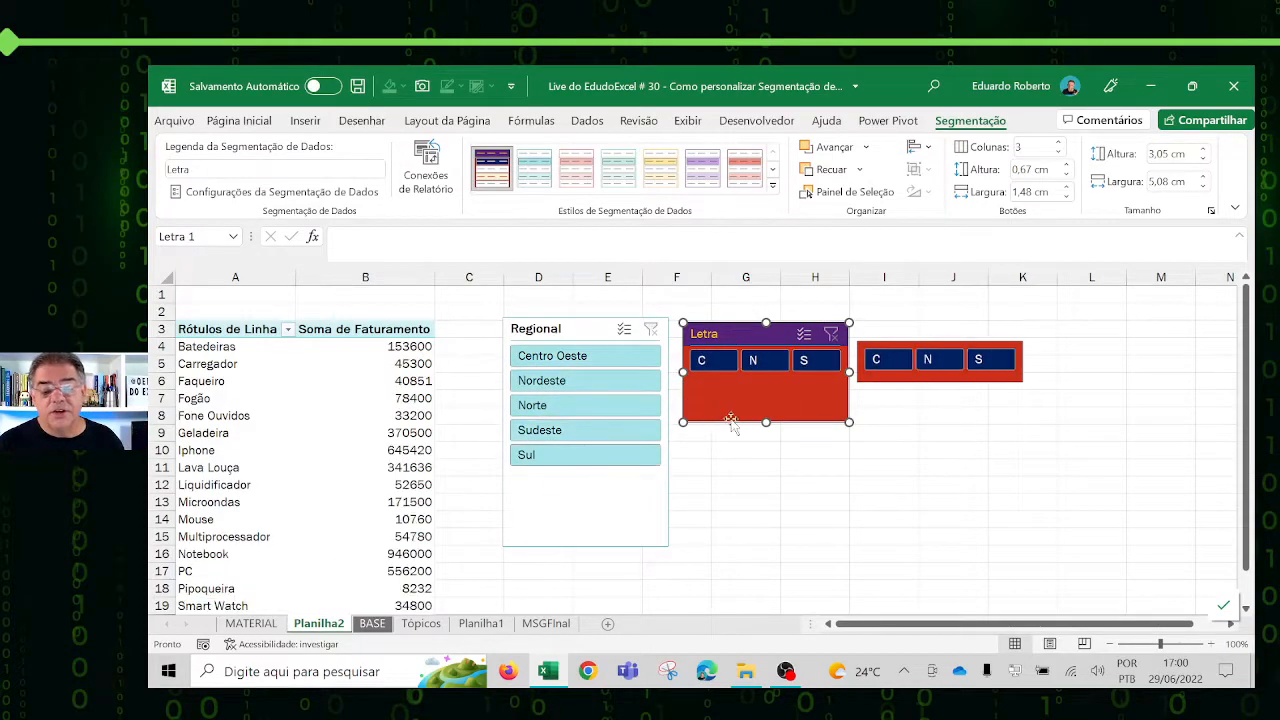
{"action": "left_click", "coordinate": [542, 410]}
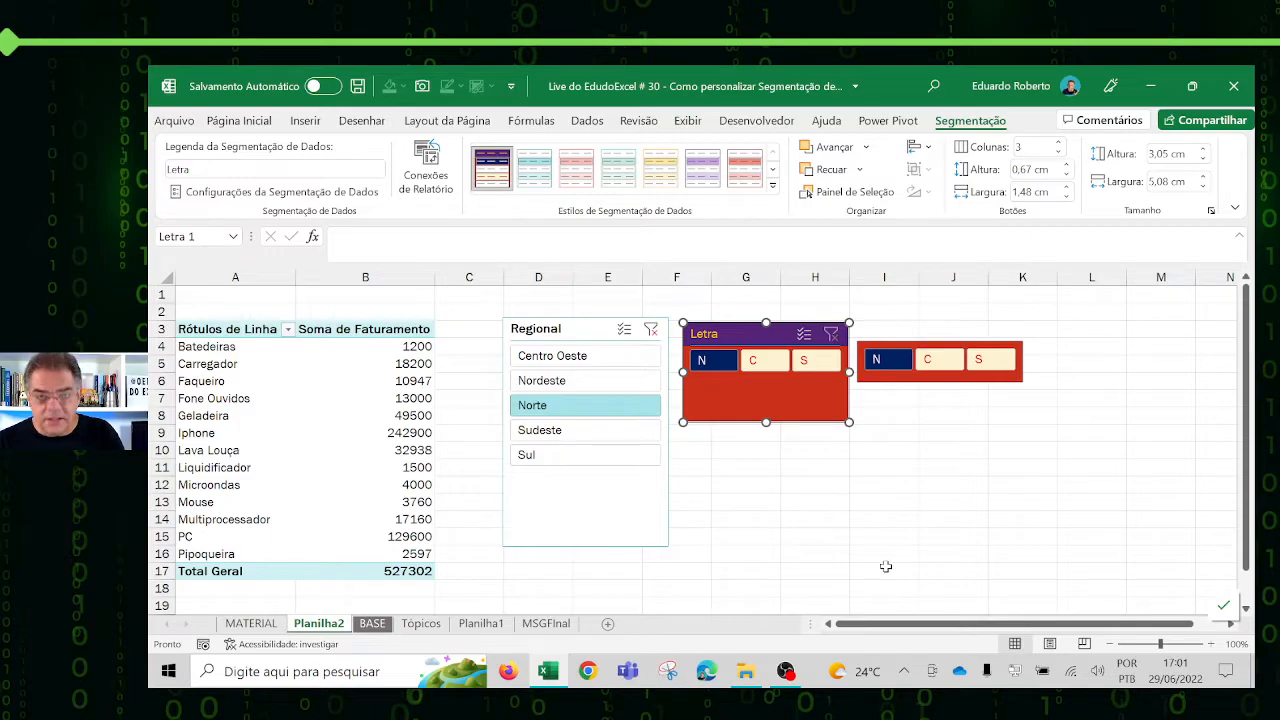
{"action": "left_click", "coordinate": [651, 329]}
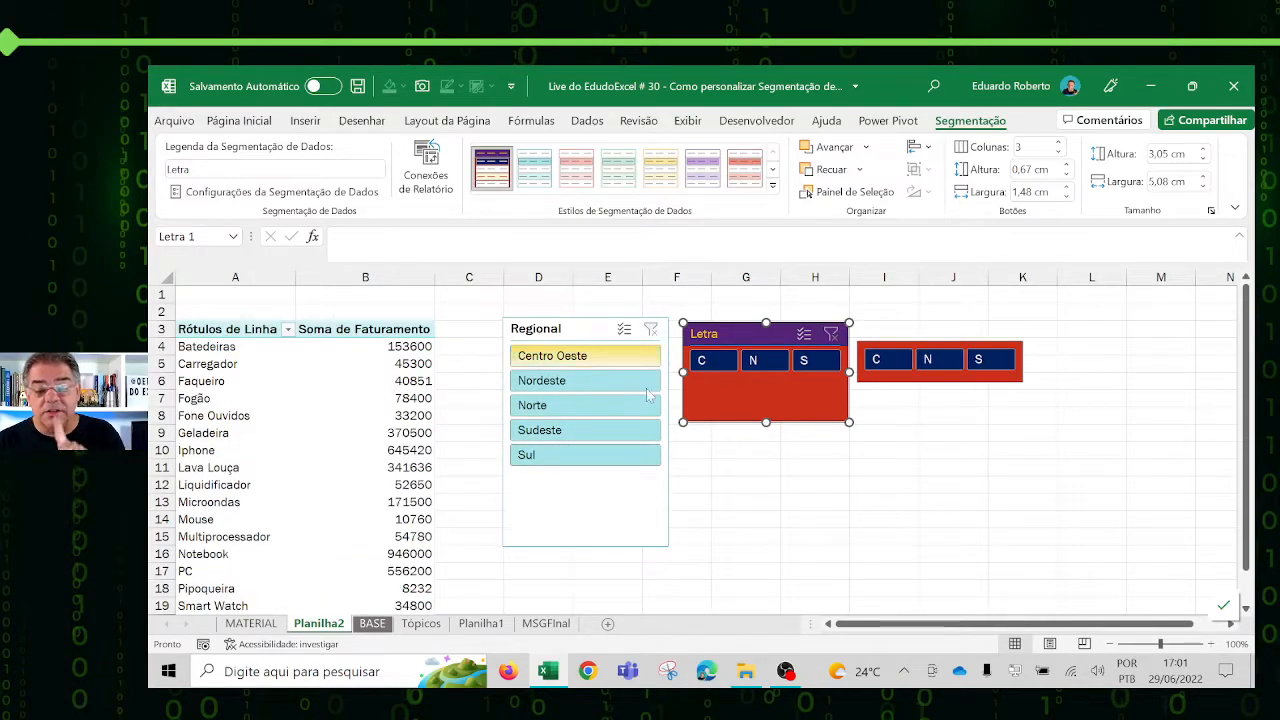
{"action": "left_click", "coordinate": [568, 408]}
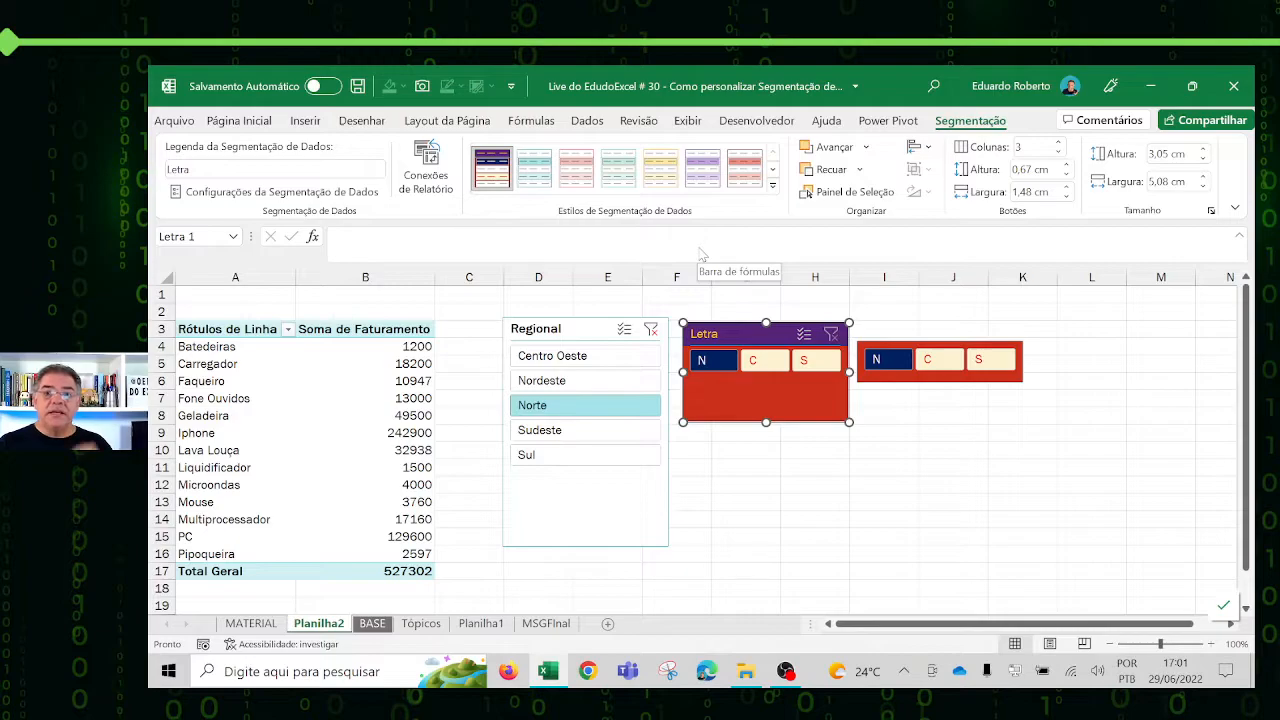
{"action": "right_click", "coordinate": [488, 176]}
{"action": "left_click", "coordinate": [545, 188]}
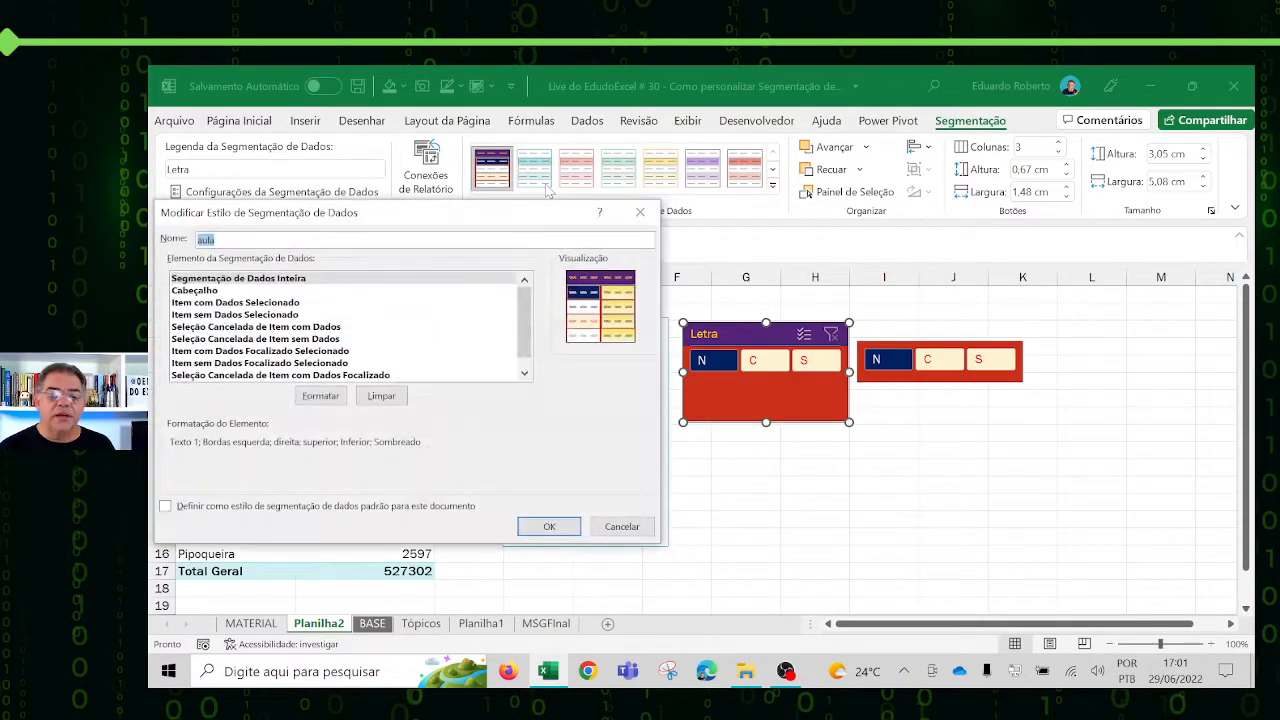
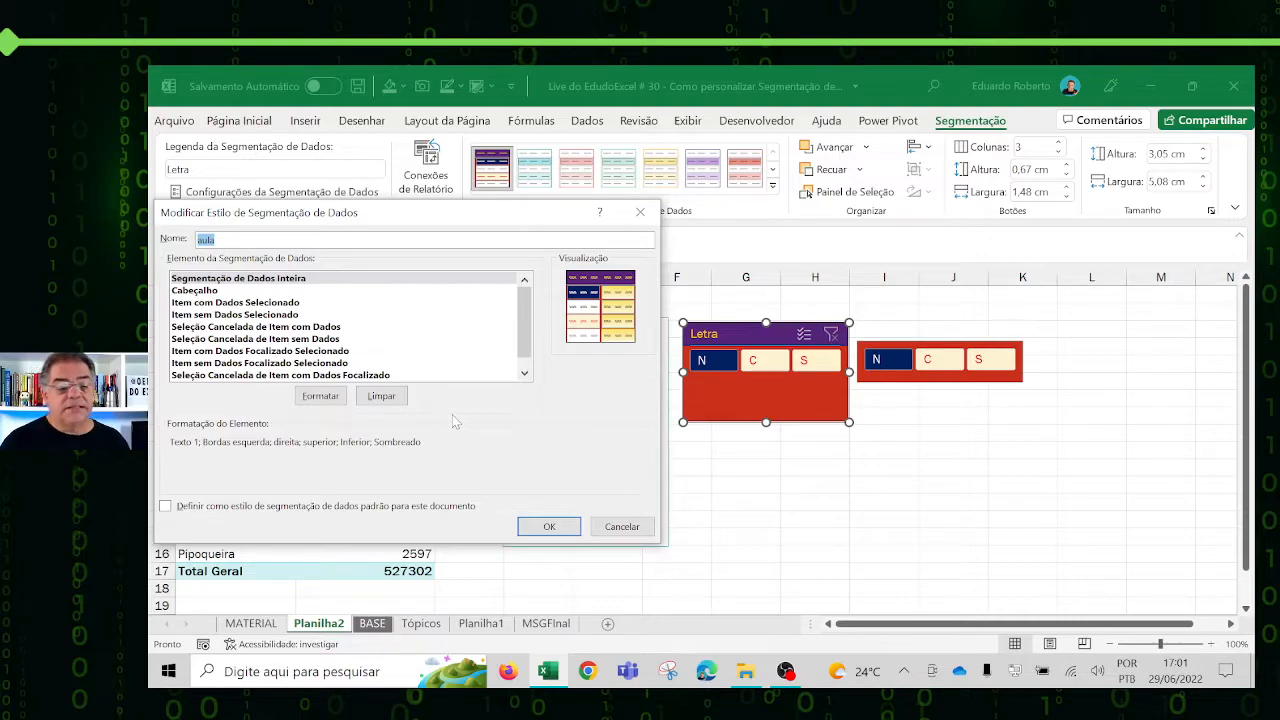
{"action": "left_click", "coordinate": [277, 331]}
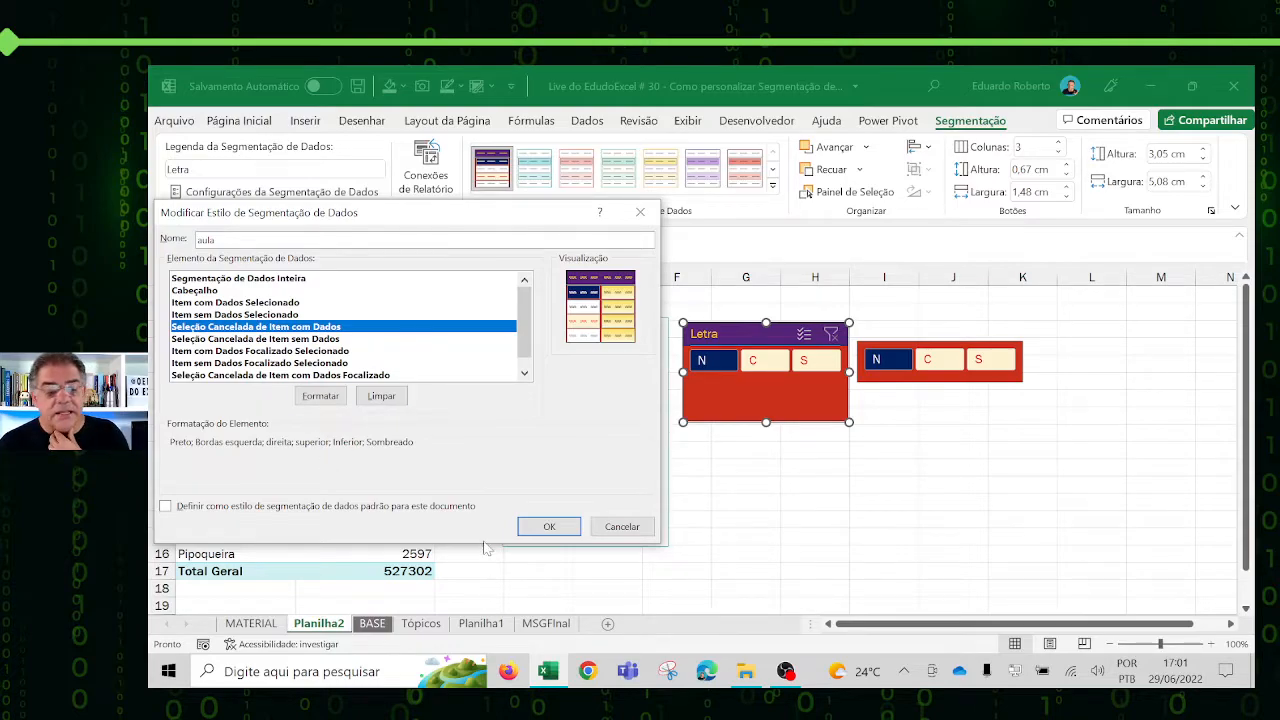
{"action": "left_click", "coordinate": [622, 527]}
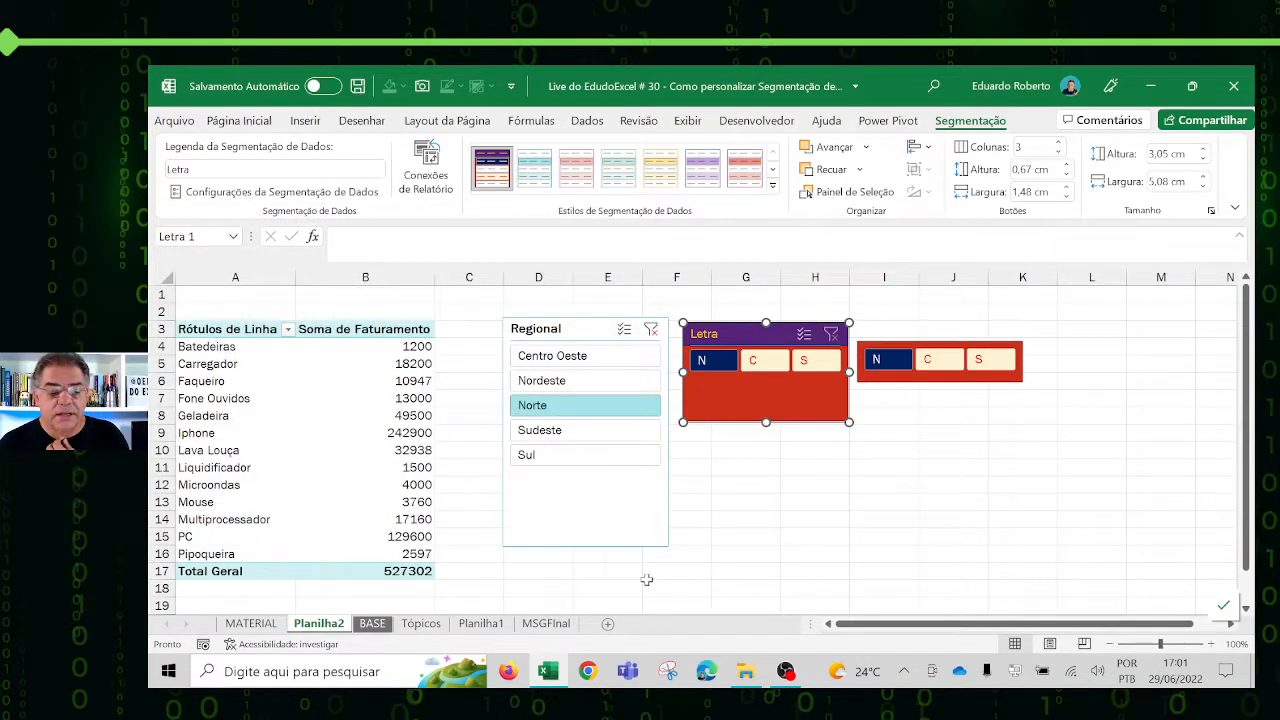
Step: Deselect the Letra slicer and clear the Regional slicer's filter
{"action": "left_click", "coordinate": [880, 503]}
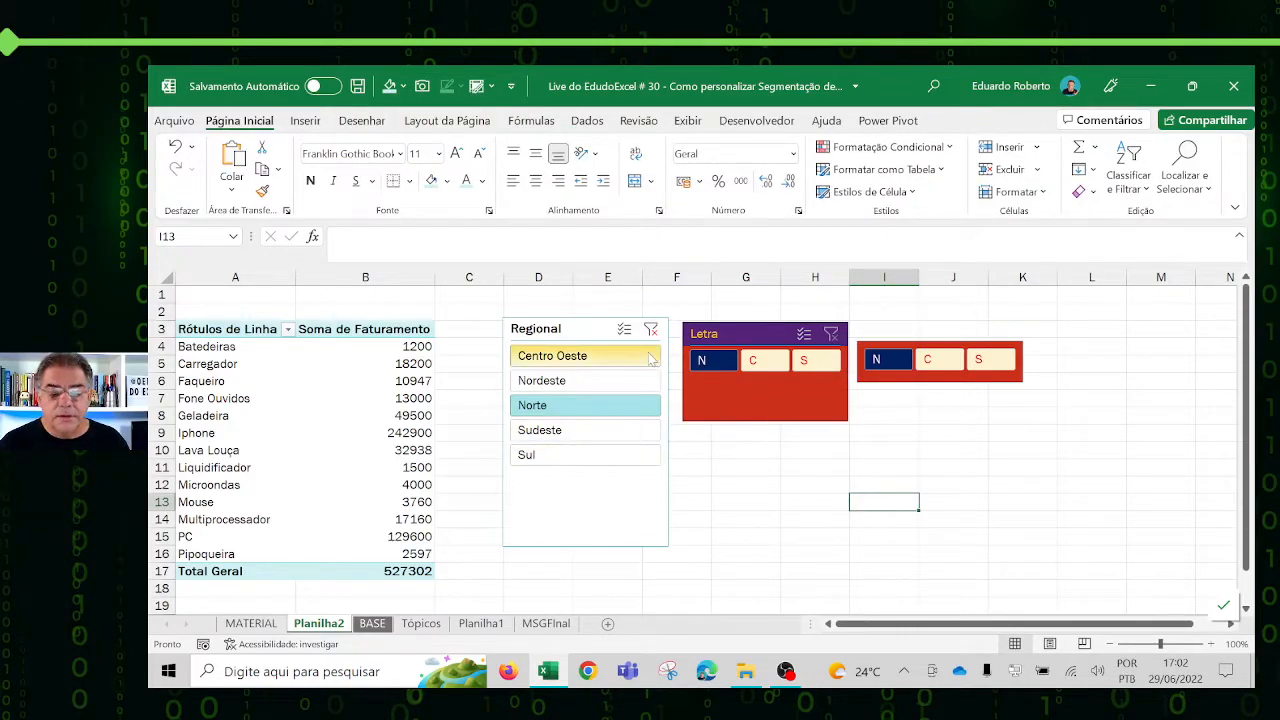
{"action": "left_click", "coordinate": [651, 329]}
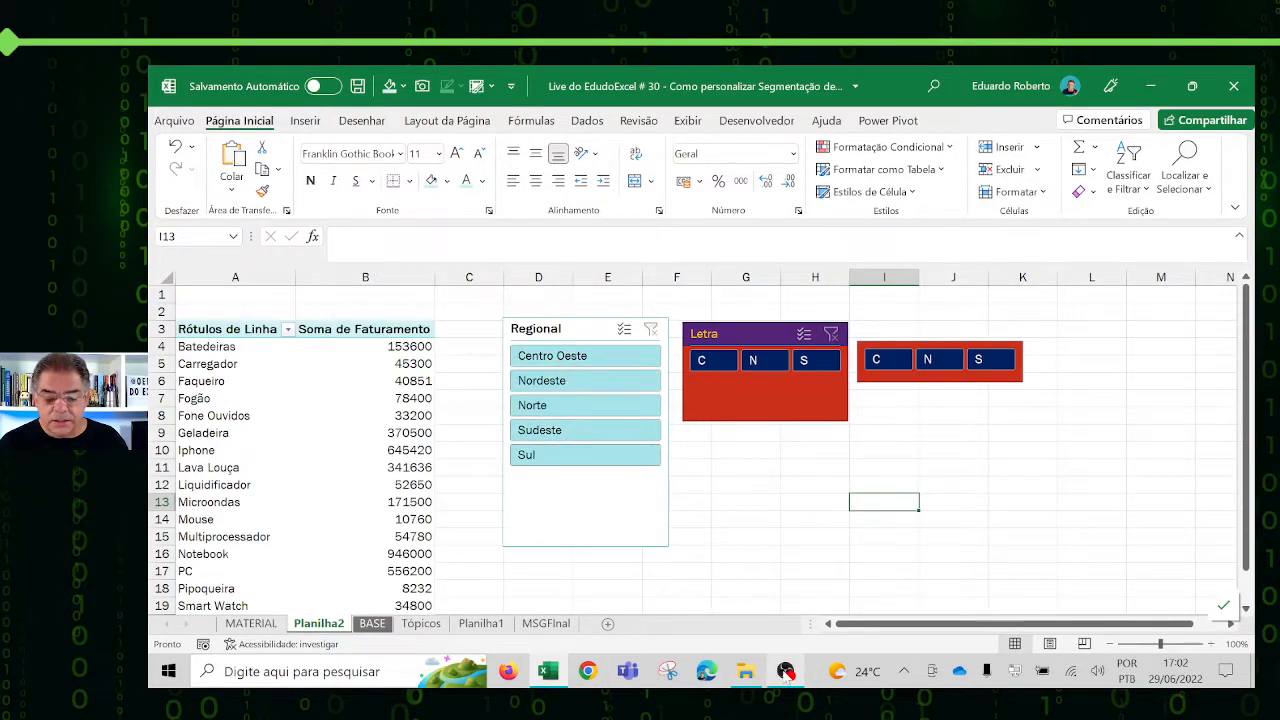
{"action": "left_click", "coordinate": [786, 672]}
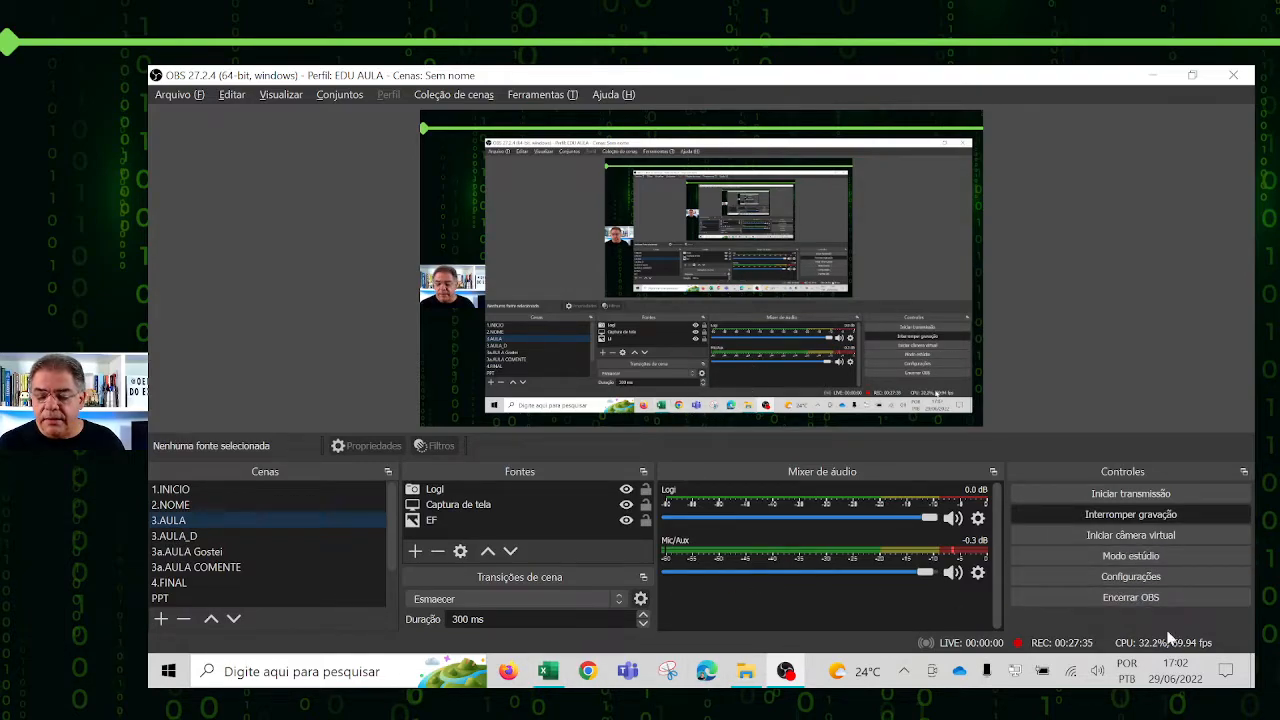
{"action": "key", "text": "alt+Tab"}
{"action": "left_click", "coordinate": [740, 537]}
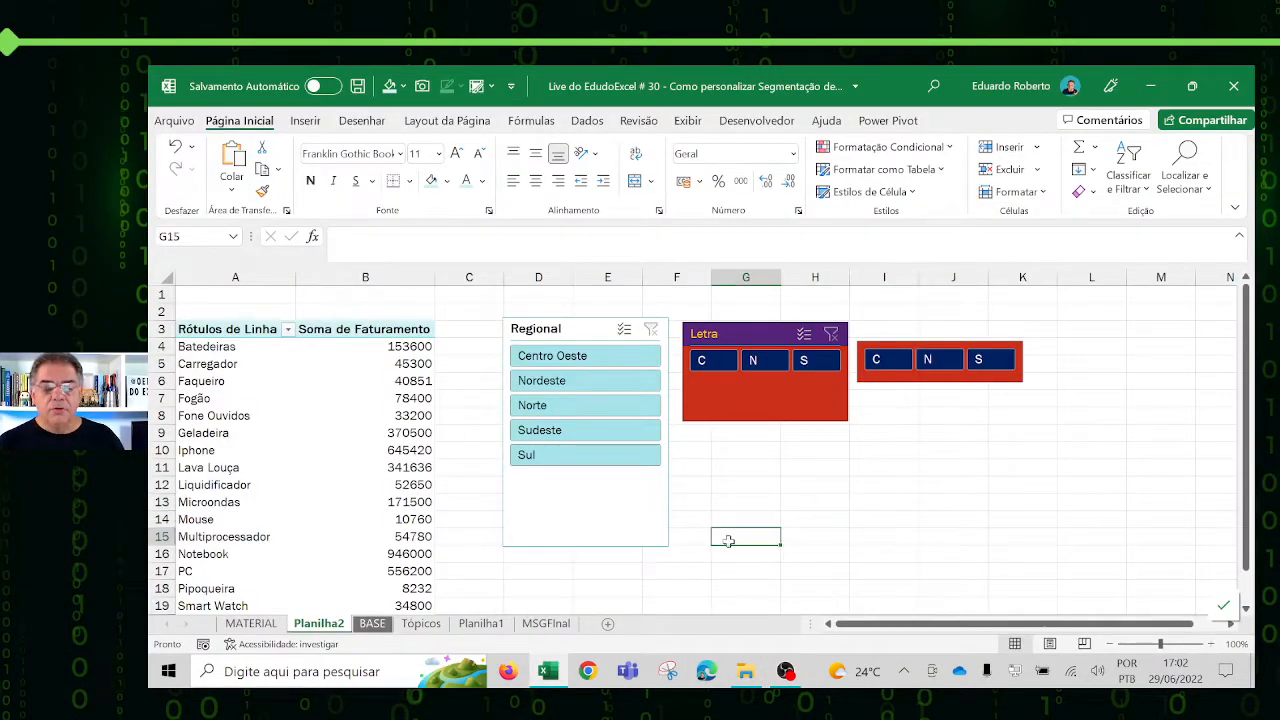
Step: Select the Regional slicer and reopen the aula slicer style for modification
{"action": "left_click", "coordinate": [584, 540]}
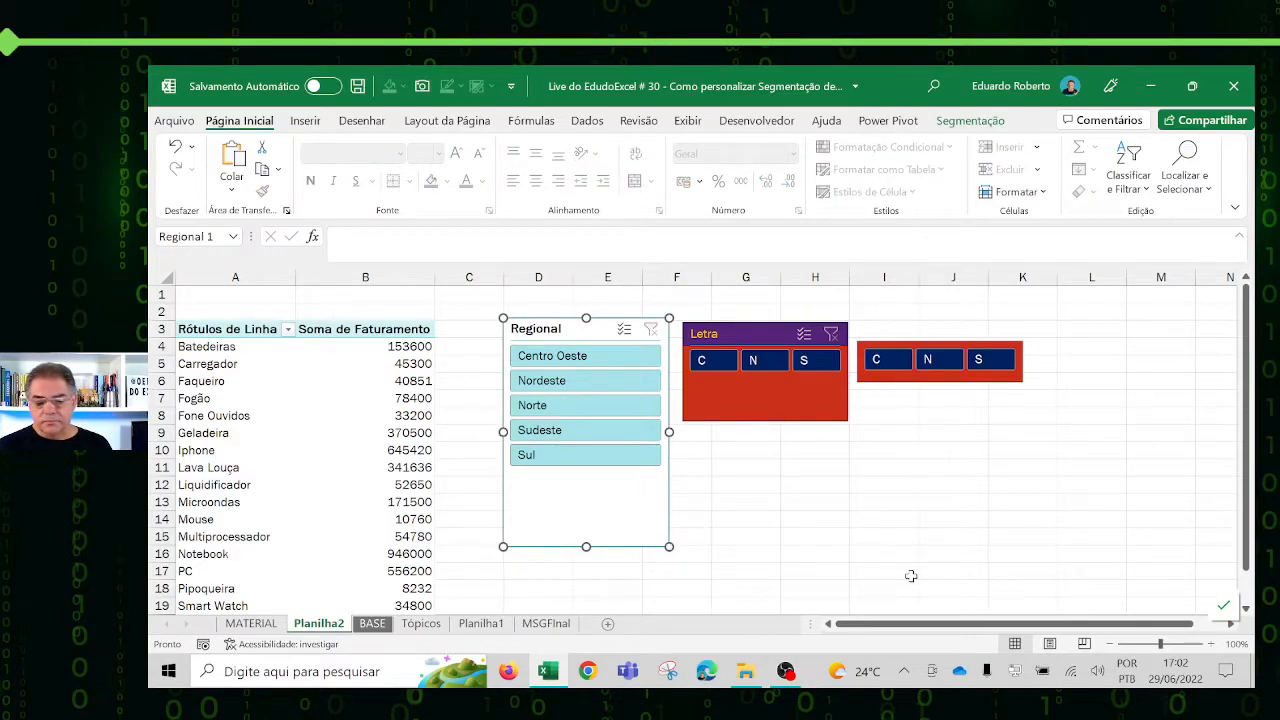
{"action": "key", "text": "alt+Tab"}
{"action": "key", "text": "alt+Tab"}
{"action": "key", "text": "alt+Tab"}
{"action": "key", "text": "alt+Tab"}
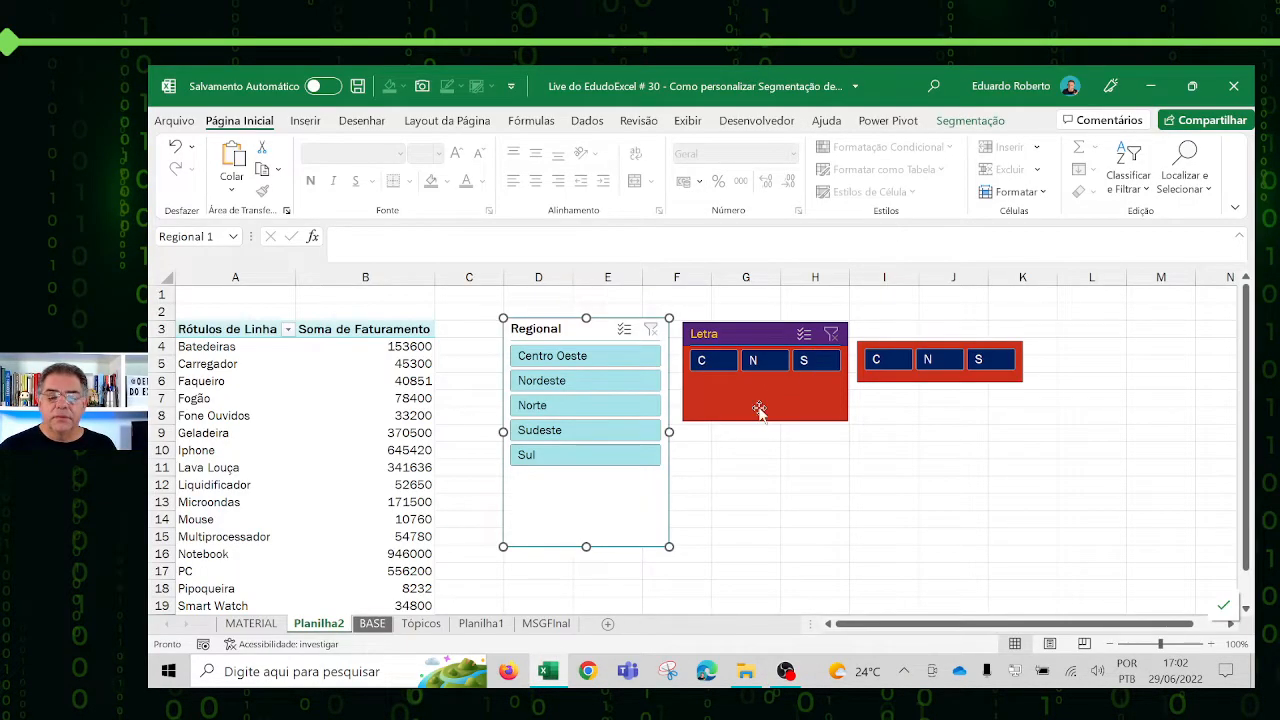
{"action": "left_click", "coordinate": [969, 121]}
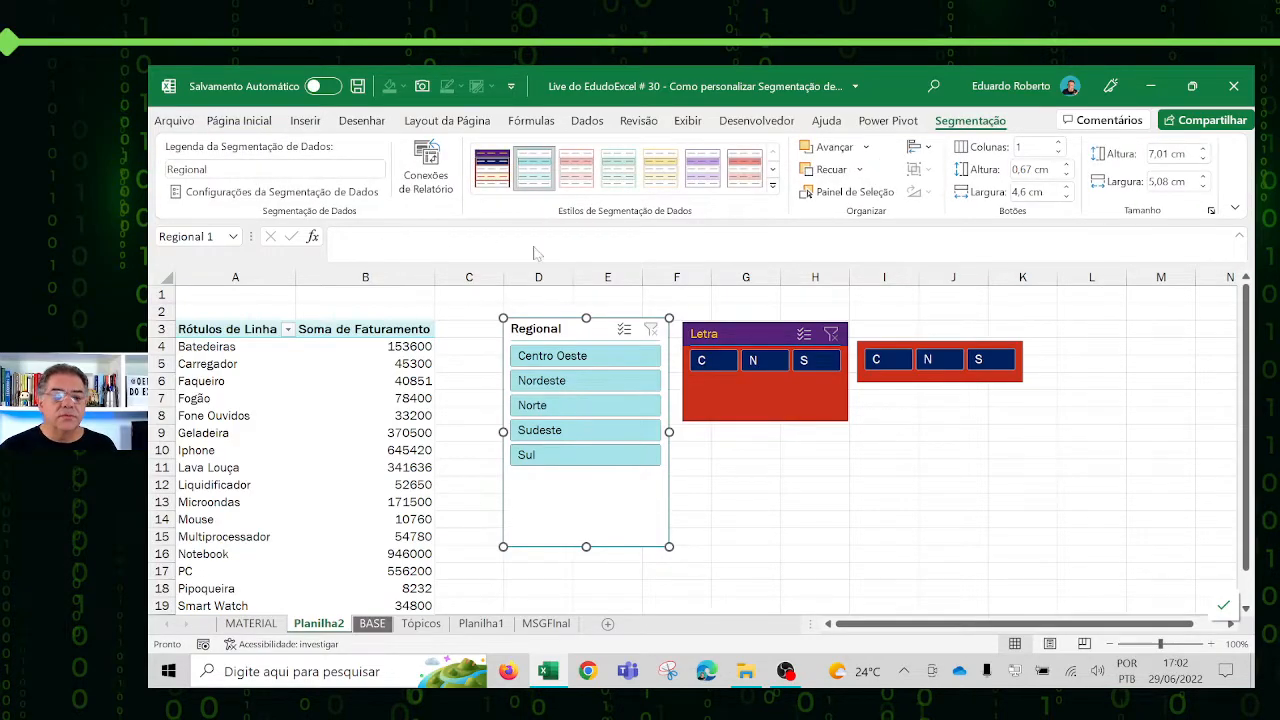
{"action": "right_click", "coordinate": [488, 182]}
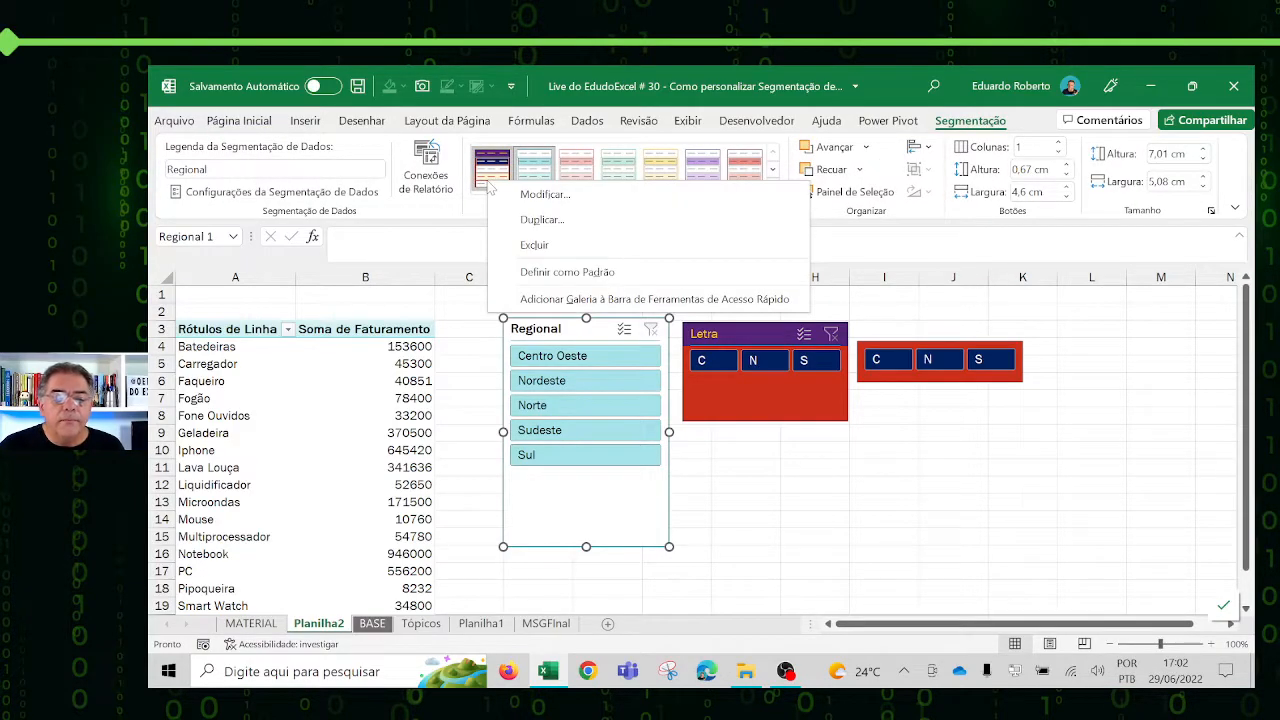
{"action": "left_click", "coordinate": [505, 194]}
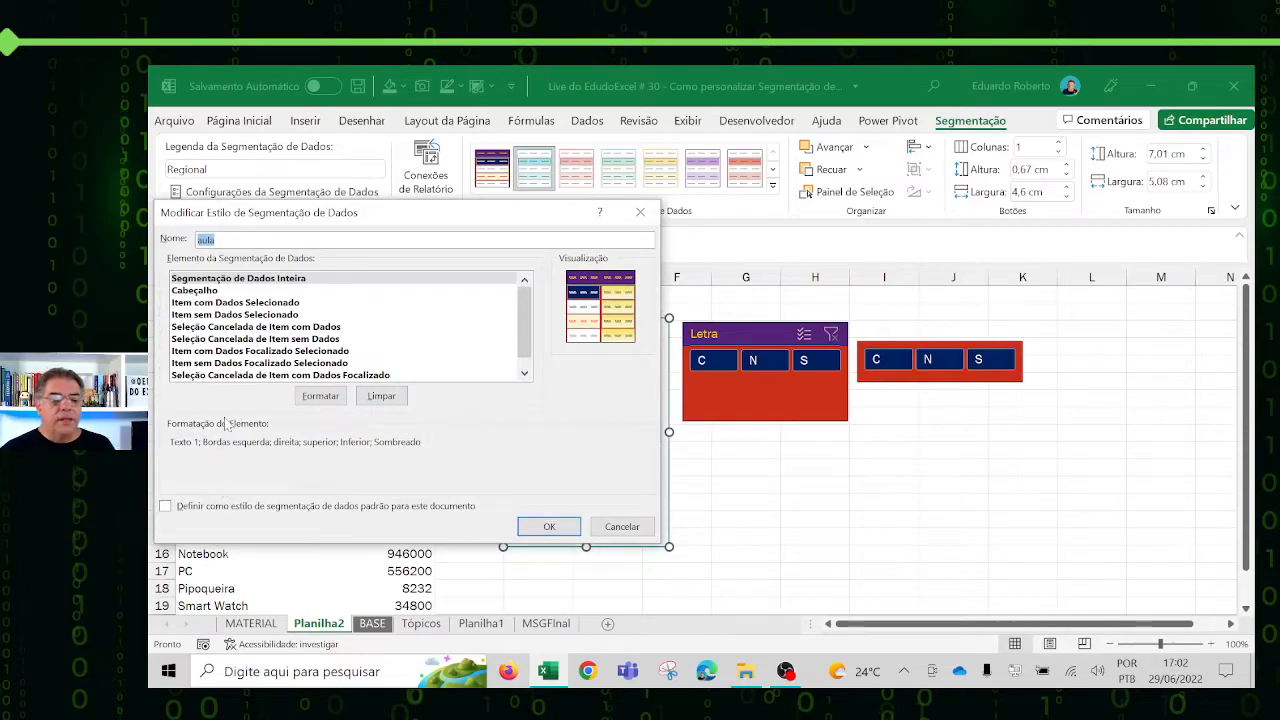
Step: Set a light blue fill for the aula style's "Seleção Cancelada de Item com Dados" element
{"action": "left_click", "coordinate": [252, 328]}
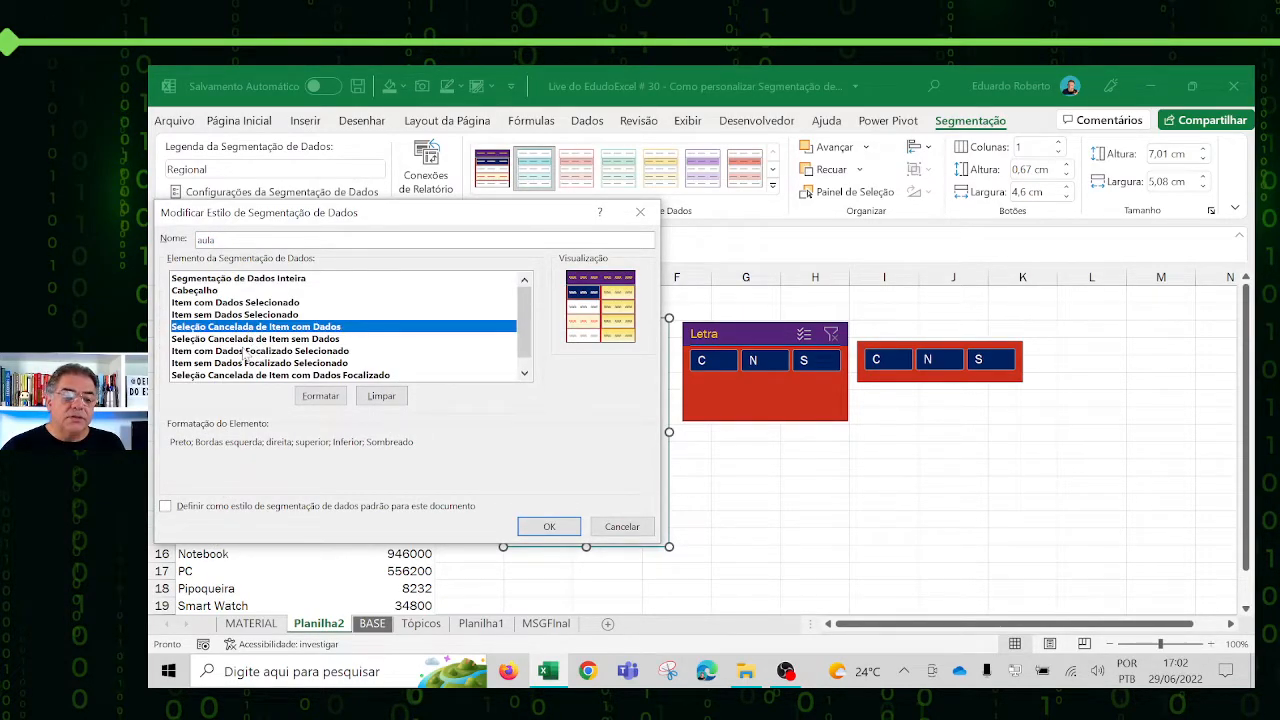
{"action": "left_click", "coordinate": [241, 339]}
{"action": "left_click", "coordinate": [268, 329]}
{"action": "left_click", "coordinate": [262, 341]}
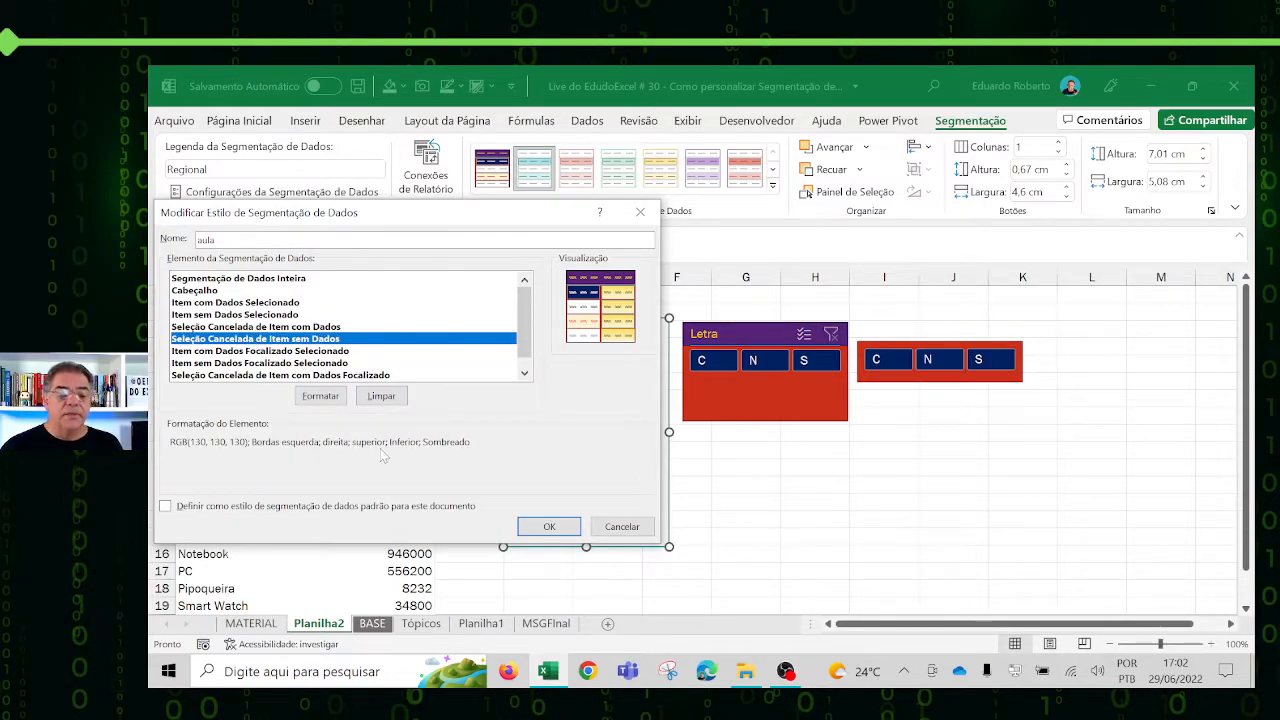
{"action": "left_click", "coordinate": [240, 330]}
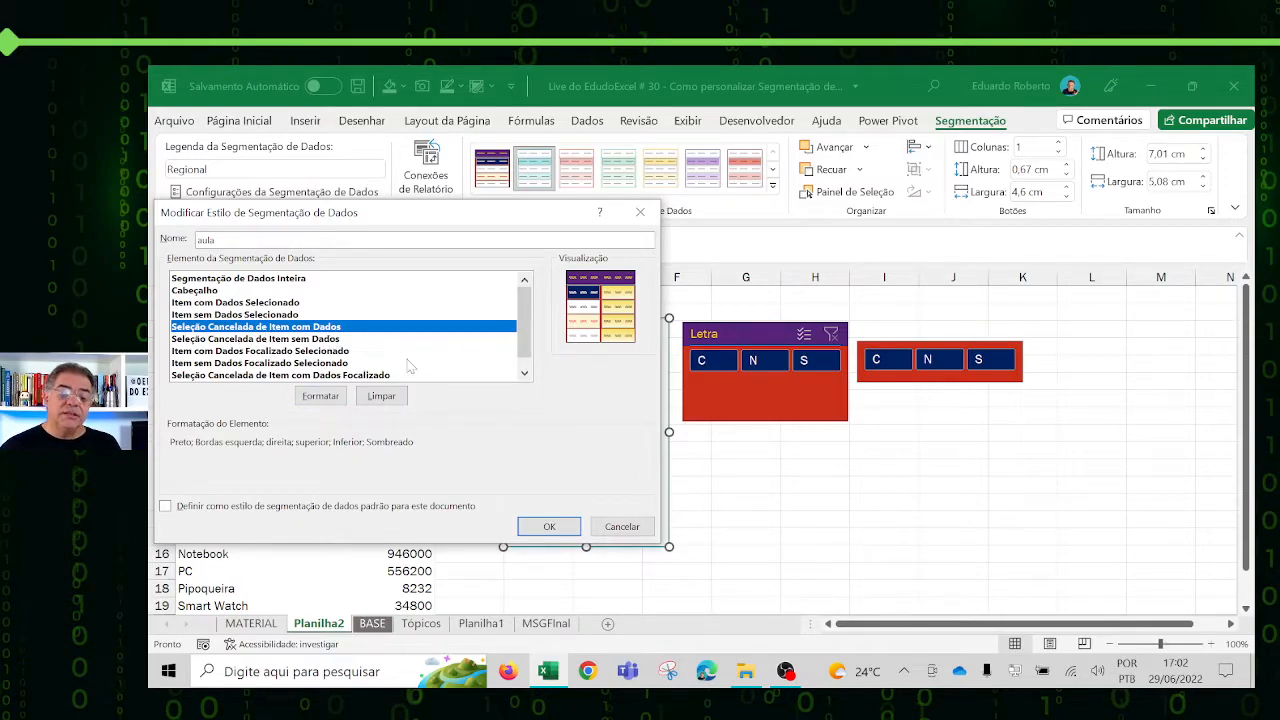
{"action": "left_click", "coordinate": [320, 396]}
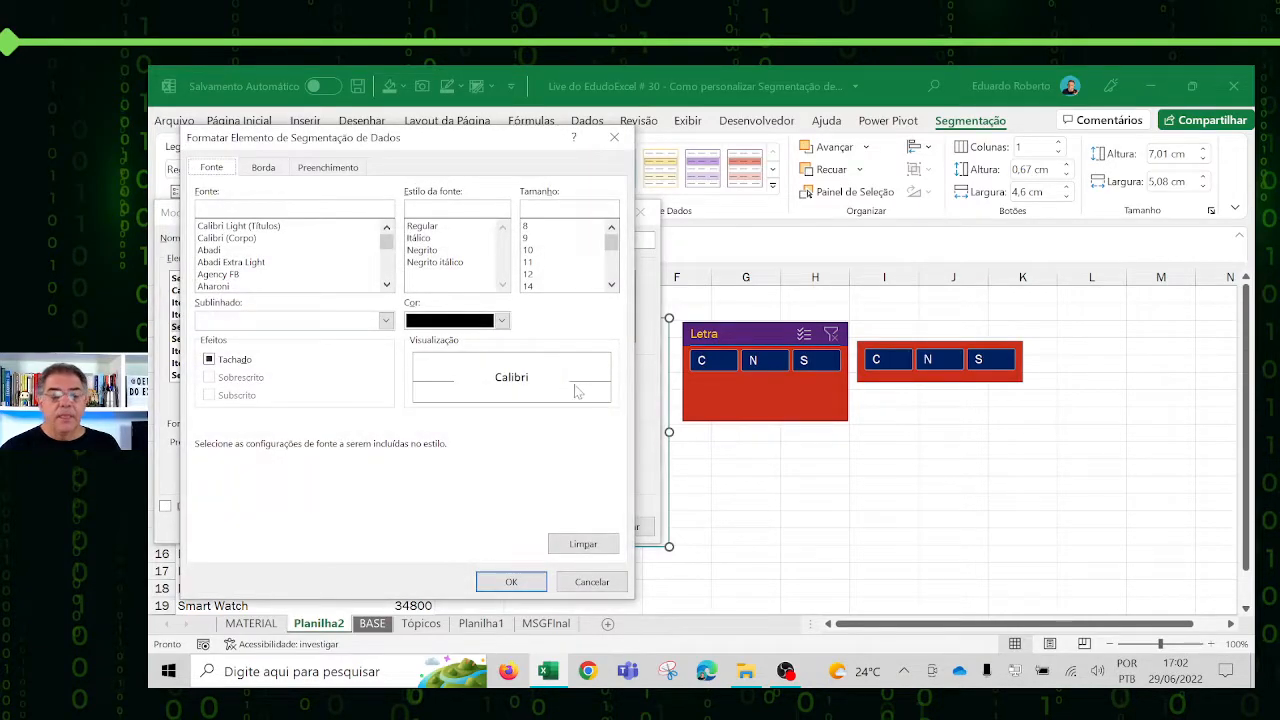
{"action": "left_click", "coordinate": [347, 170]}
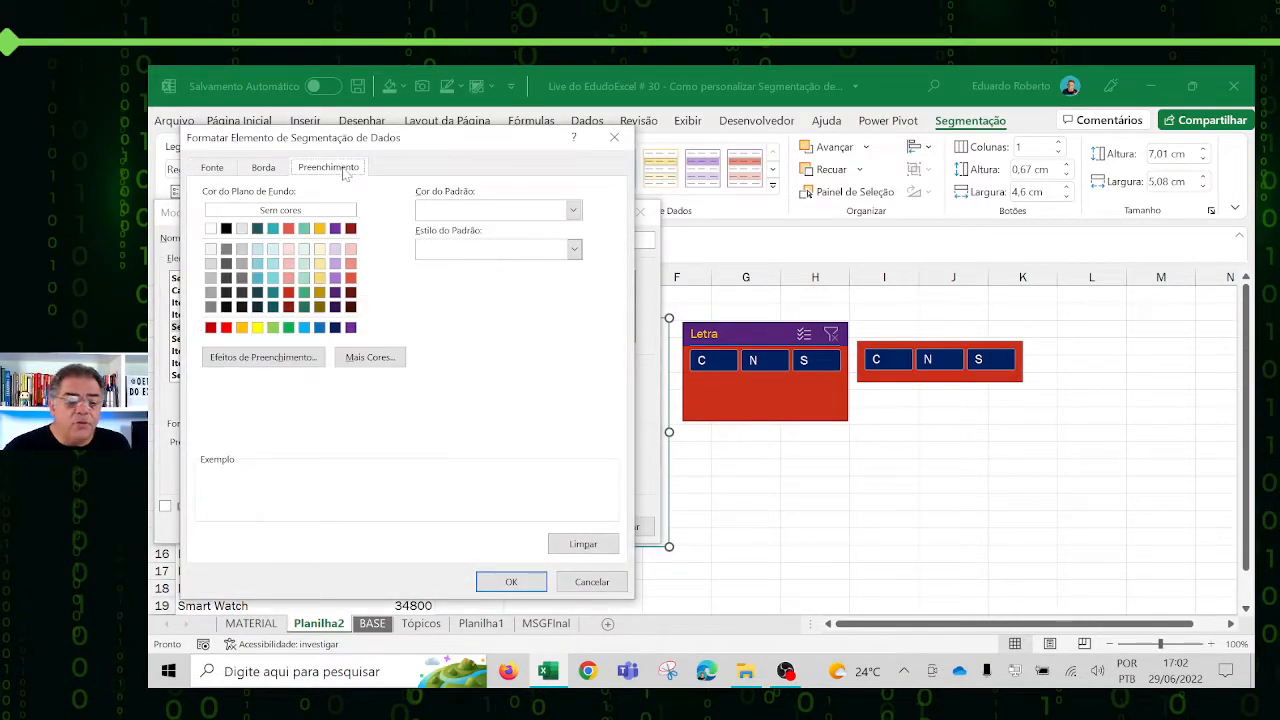
{"action": "left_click", "coordinate": [304, 327]}
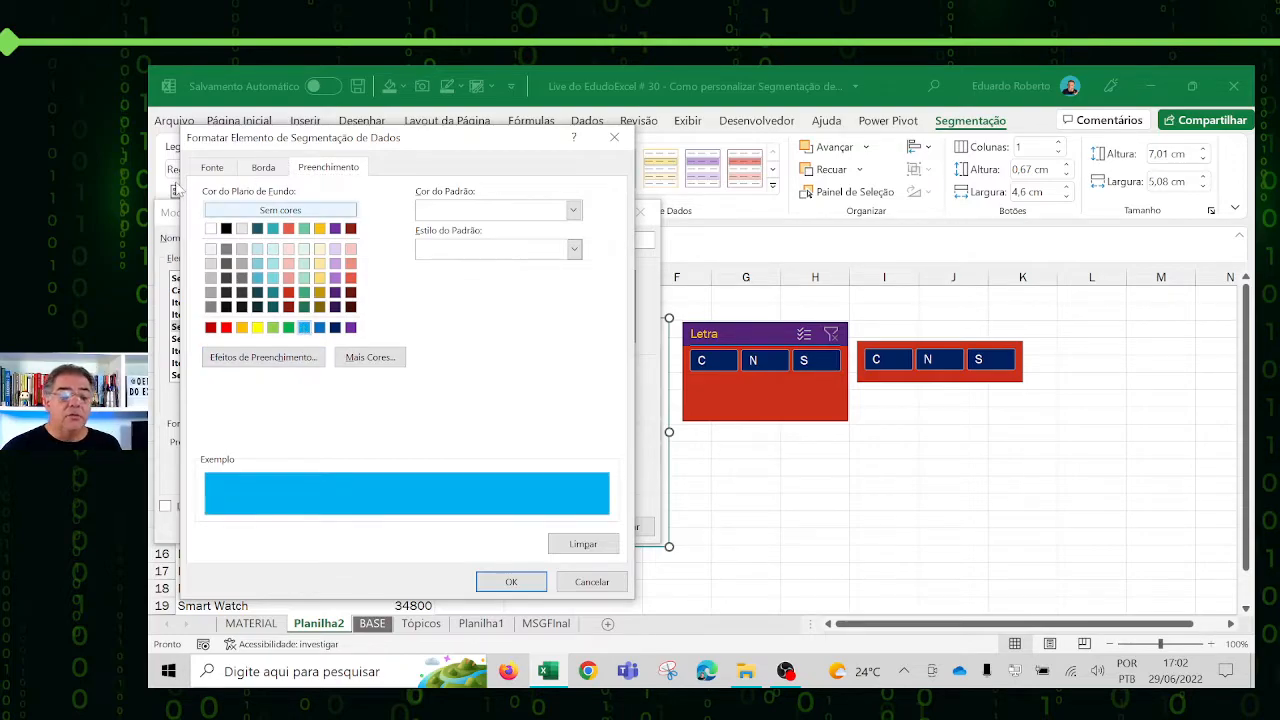
Step: Set the same element's font color to the theme purple and apply the changes to the slicer style
{"action": "left_click", "coordinate": [210, 170]}
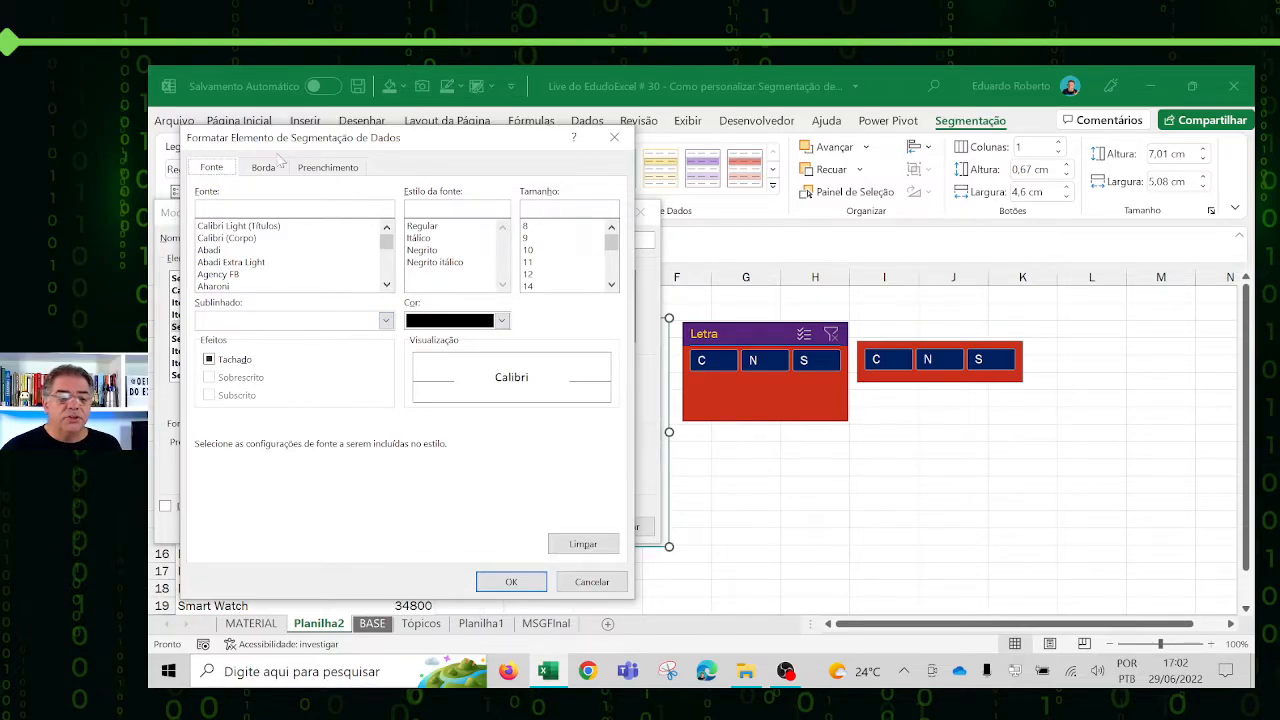
{"action": "left_click", "coordinate": [502, 320]}
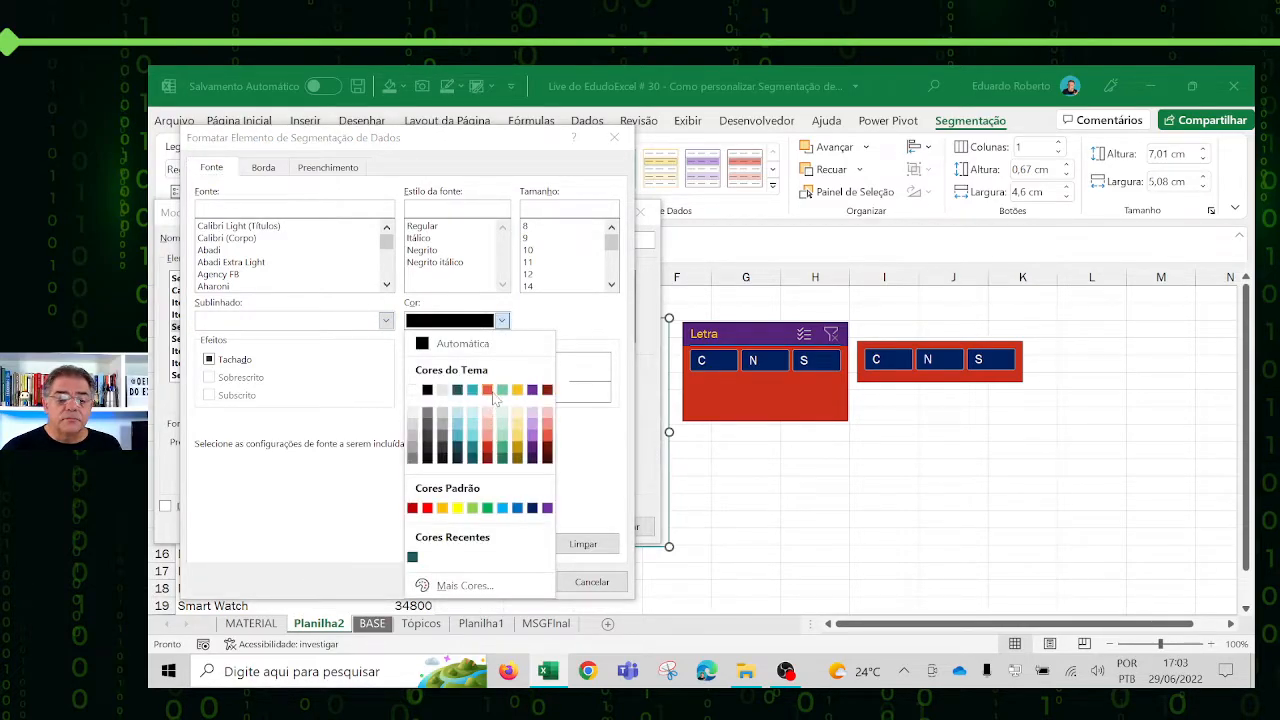
{"action": "left_click", "coordinate": [532, 389]}
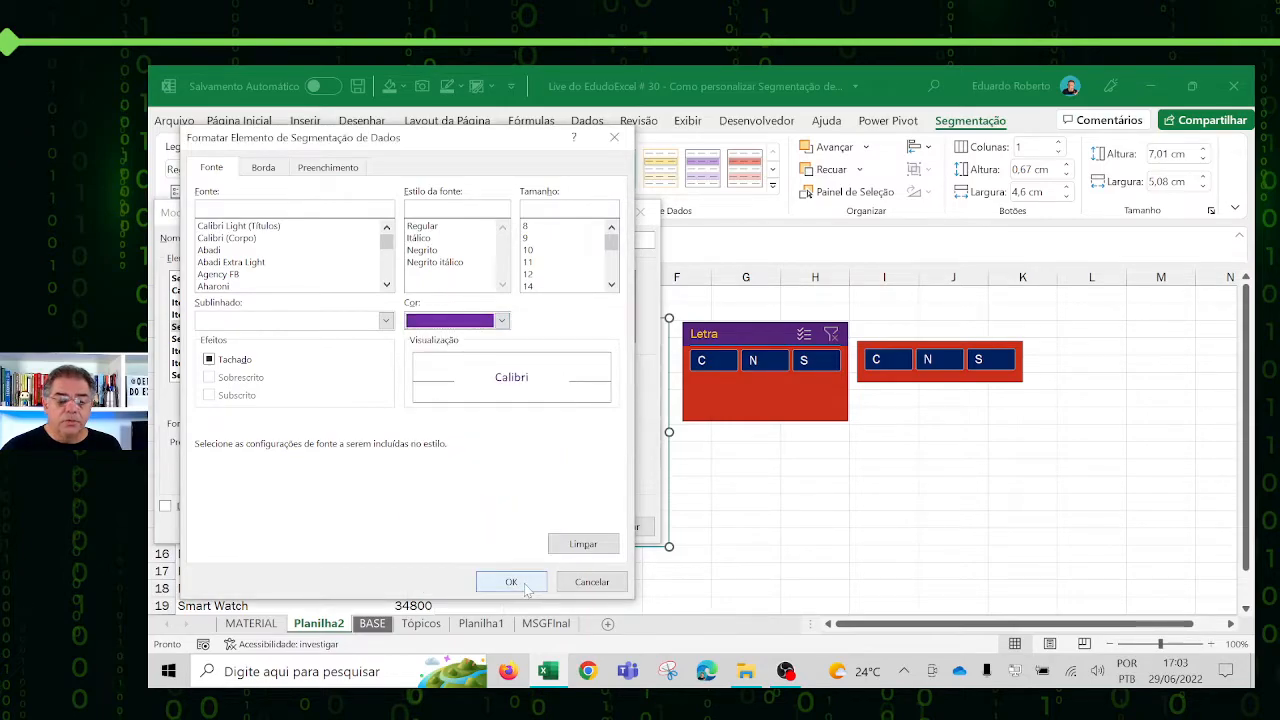
{"action": "left_click", "coordinate": [511, 582]}
{"action": "left_click", "coordinate": [549, 527]}
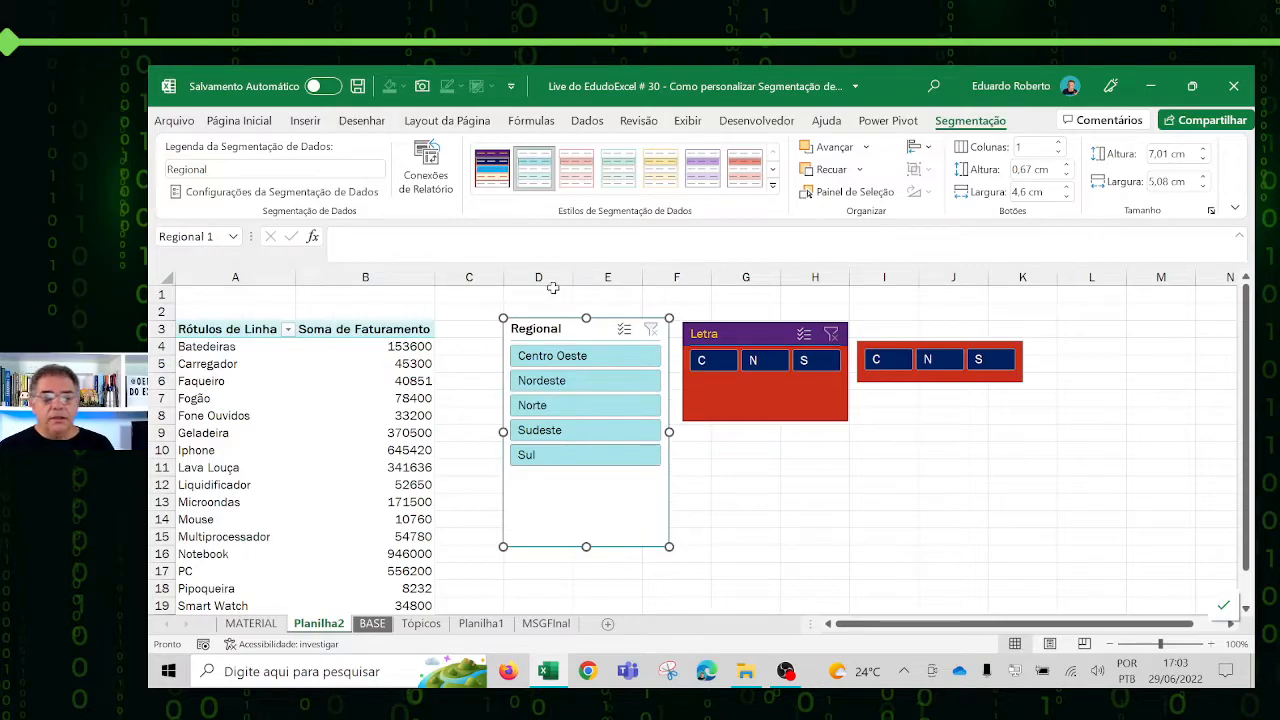
Step: Check the look of deselected items by toggling N off and on and filtering the Letra slicer by N alone
{"action": "left_click", "coordinate": [770, 365]}
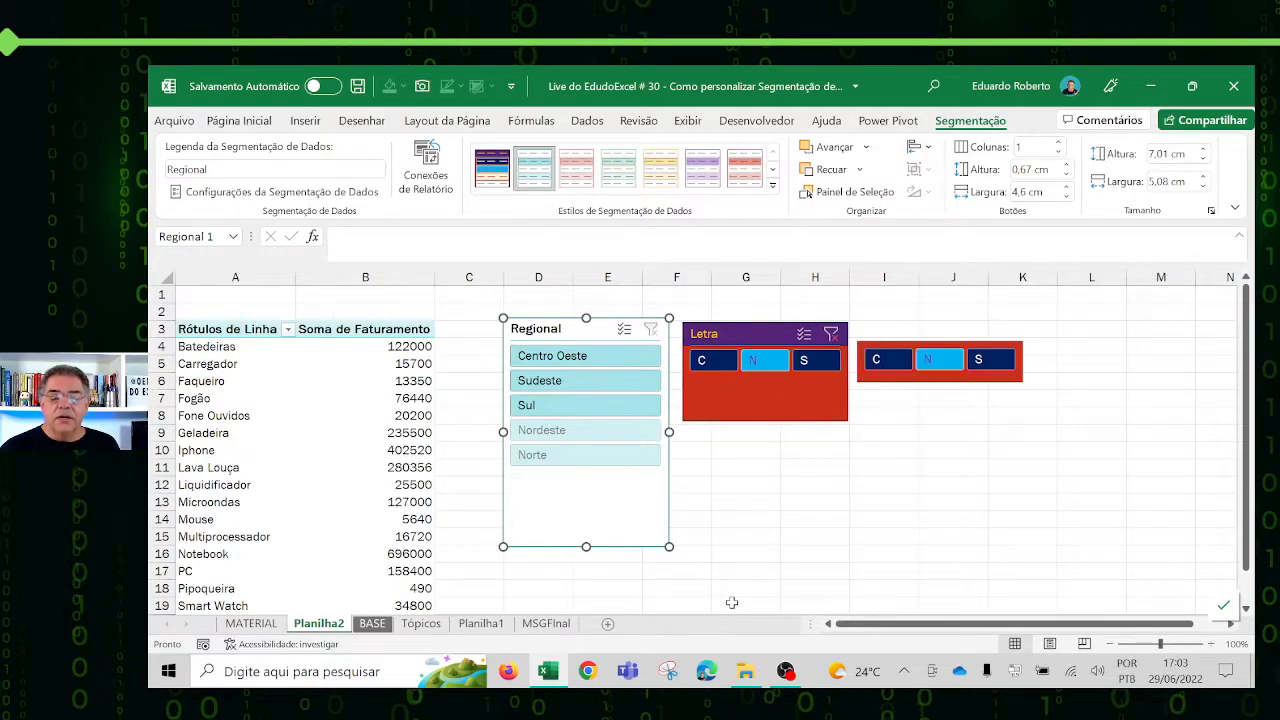
{"action": "left_click", "coordinate": [765, 368]}
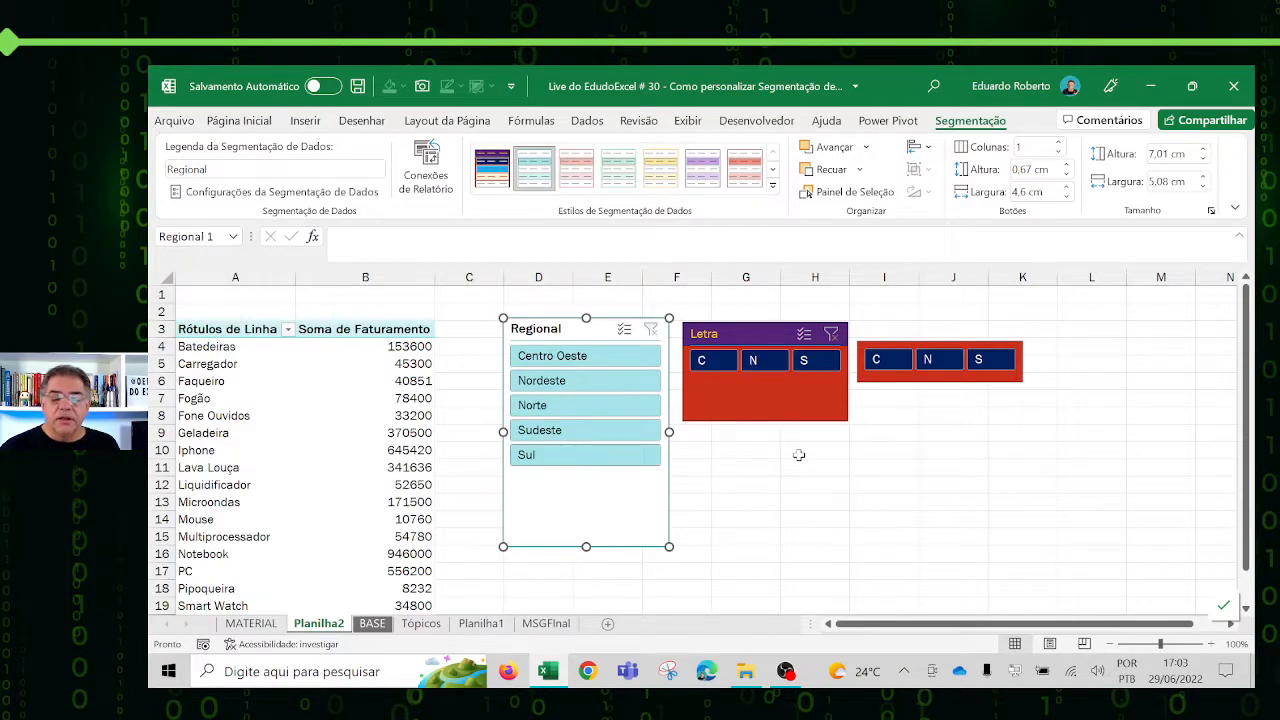
{"action": "left_click", "coordinate": [763, 368]}
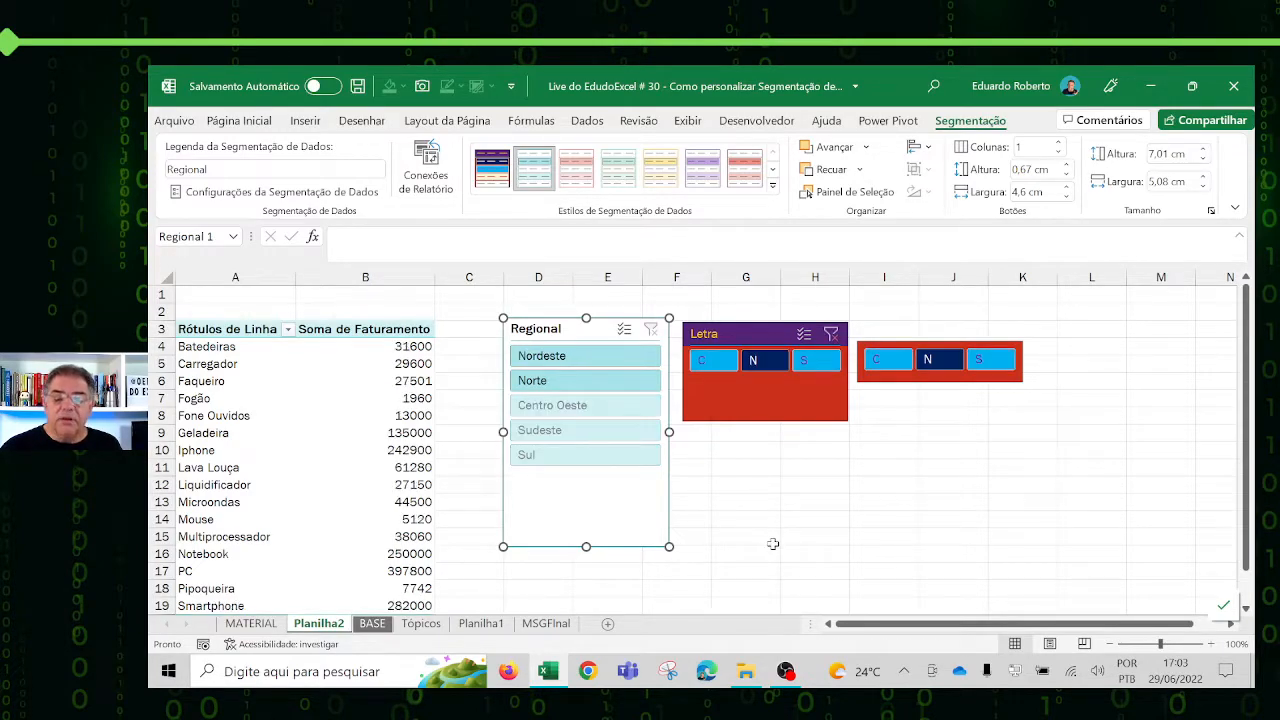
{"action": "left_click", "coordinate": [763, 368]}
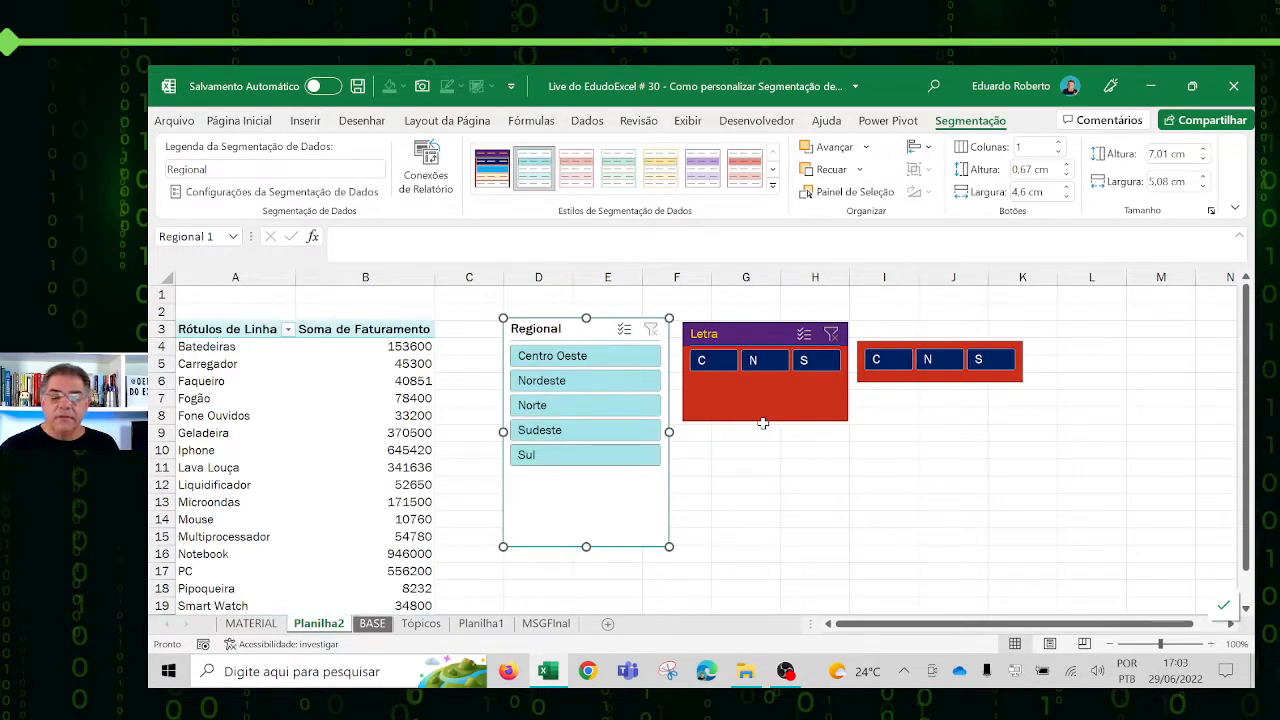
{"action": "left_click", "coordinate": [770, 372]}
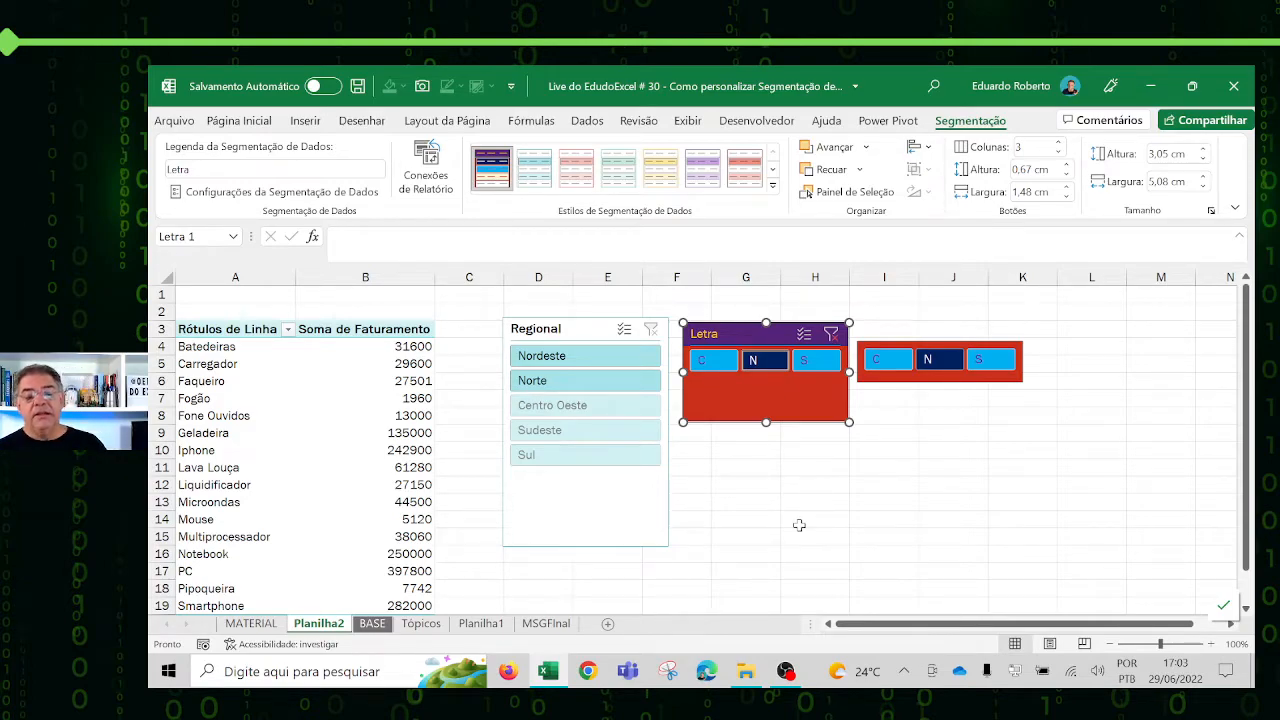
Step: Clear the Letra slicer's filter and check its look with the Regional slicer briefly filtered by Norte
{"action": "left_click", "coordinate": [830, 334]}
{"action": "left_click", "coordinate": [585, 405]}
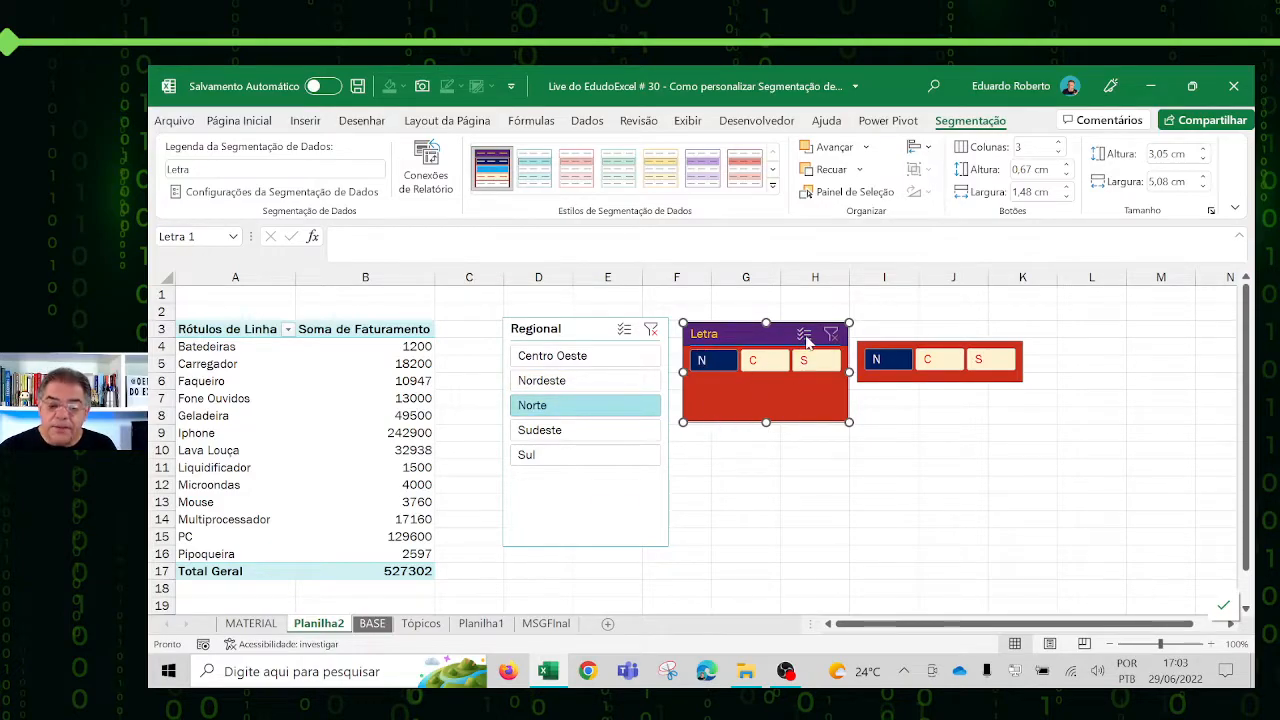
{"action": "left_click", "coordinate": [651, 330]}
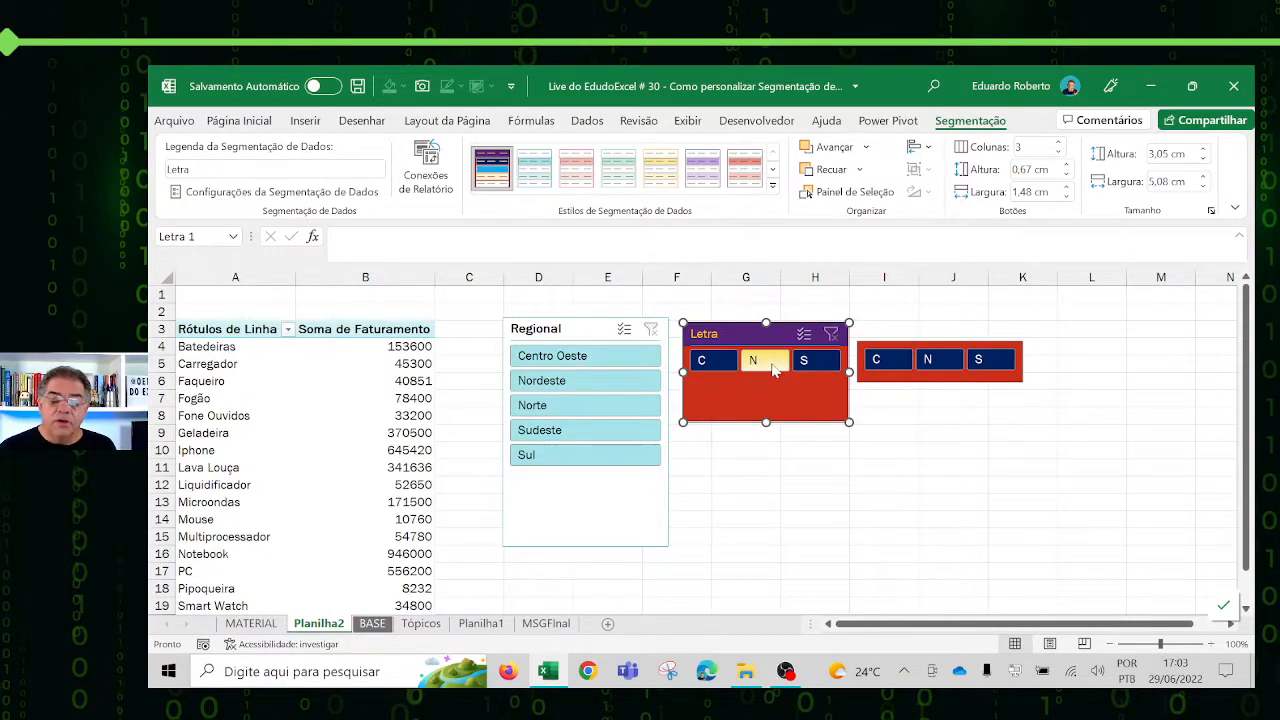
Step: Try the N filter on the Letra slicer, clear it, and filter by Norte with C excluded from Letra
{"action": "left_click", "coordinate": [773, 368]}
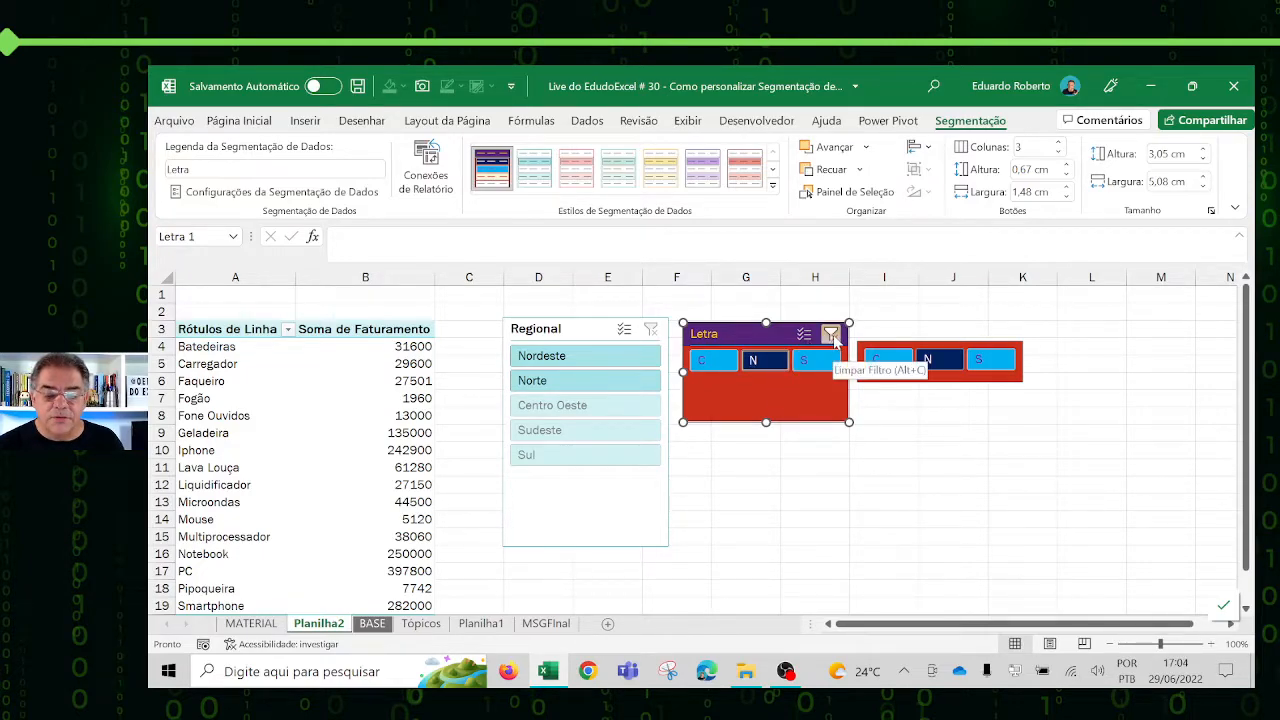
{"action": "left_click", "coordinate": [831, 334]}
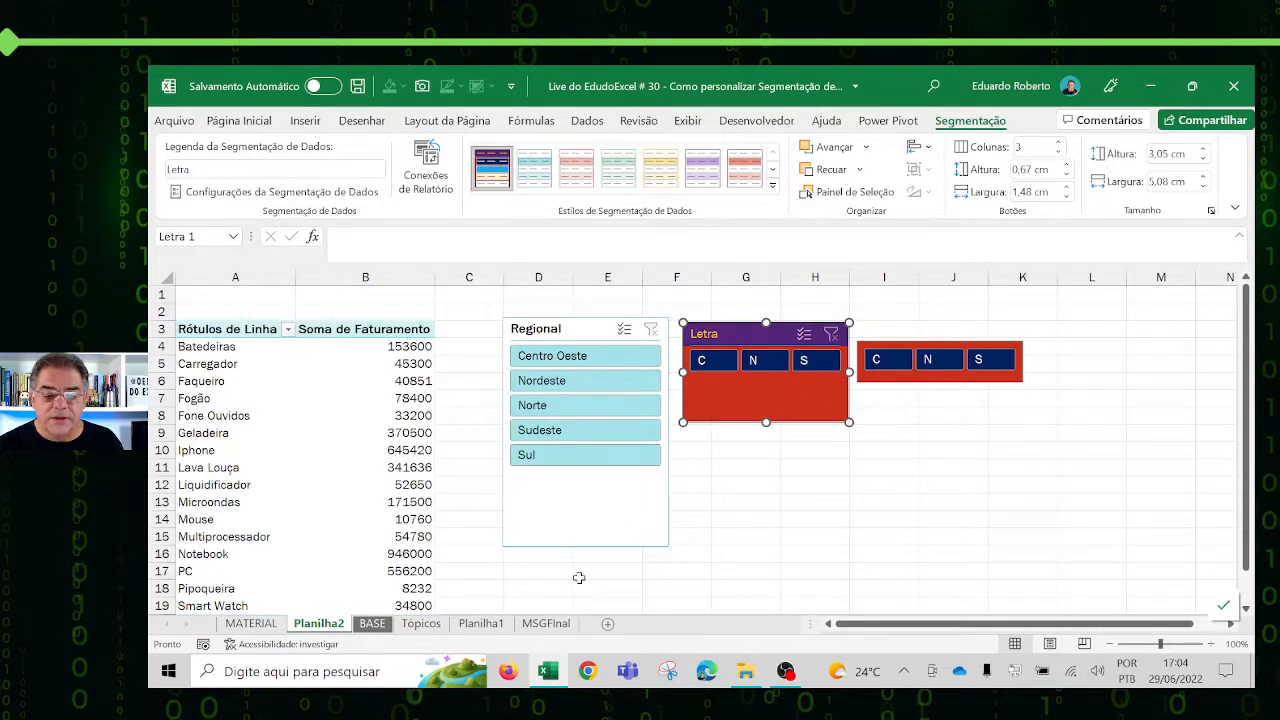
{"action": "left_click", "coordinate": [562, 405]}
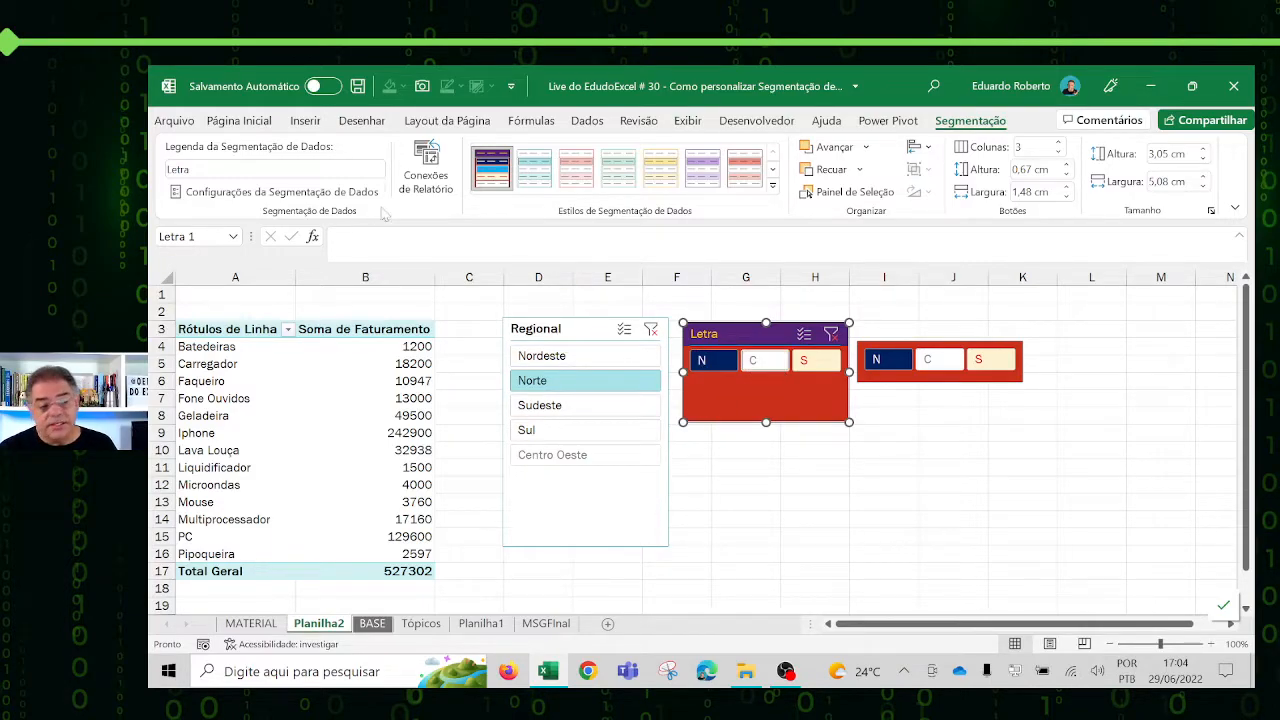
Step: Reopen the aula style for modification and give "Seleção Cancelada de Item sem Dados" a dark gold fill
{"action": "right_click", "coordinate": [494, 186]}
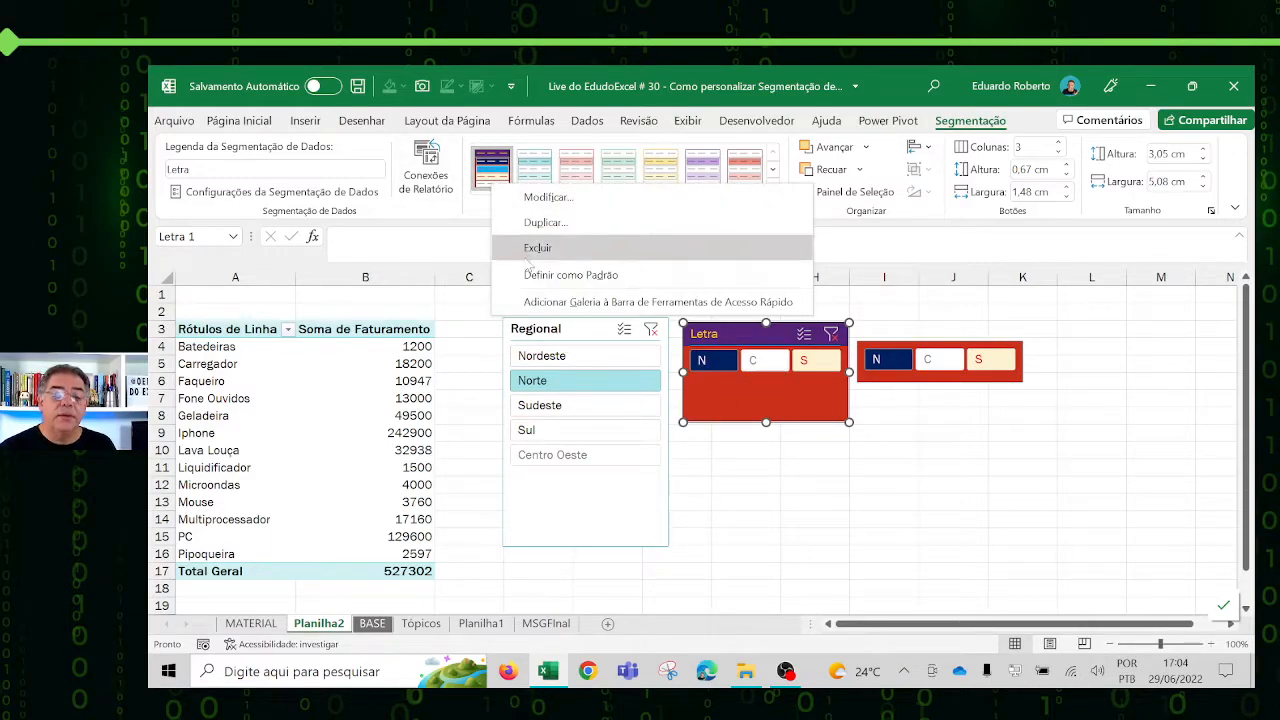
{"action": "left_click", "coordinate": [565, 199]}
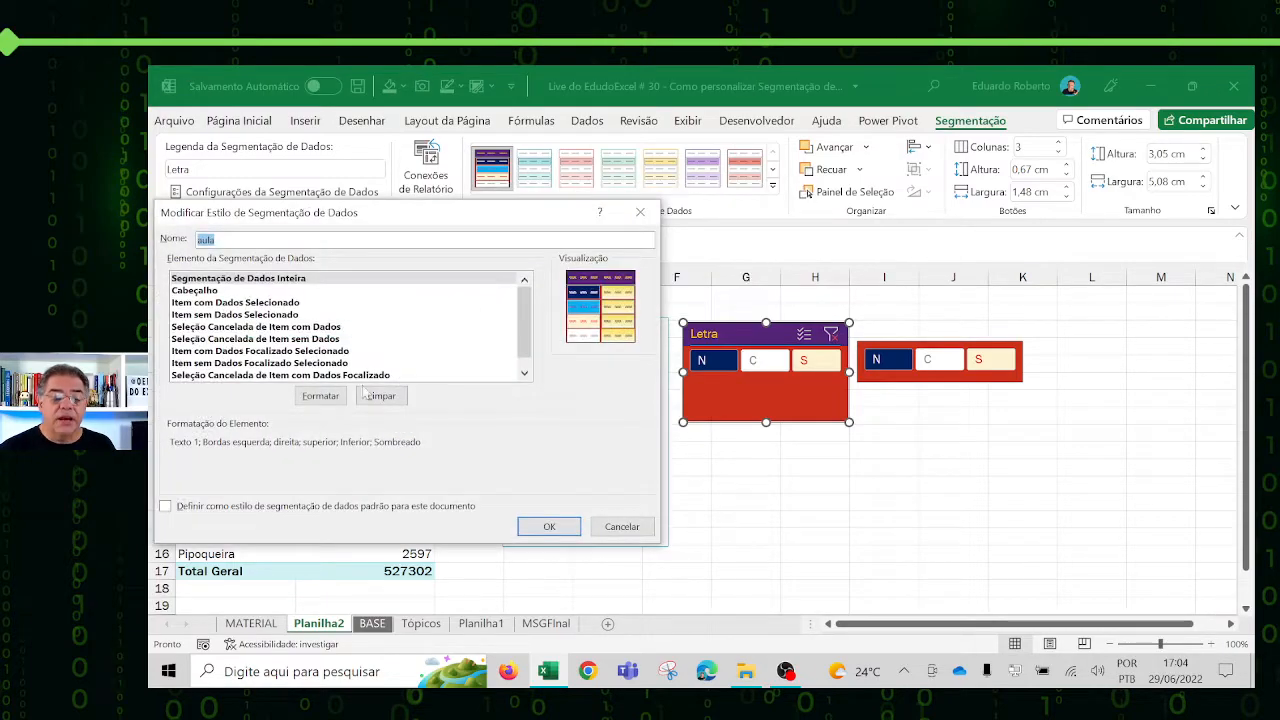
{"action": "left_click", "coordinate": [210, 340]}
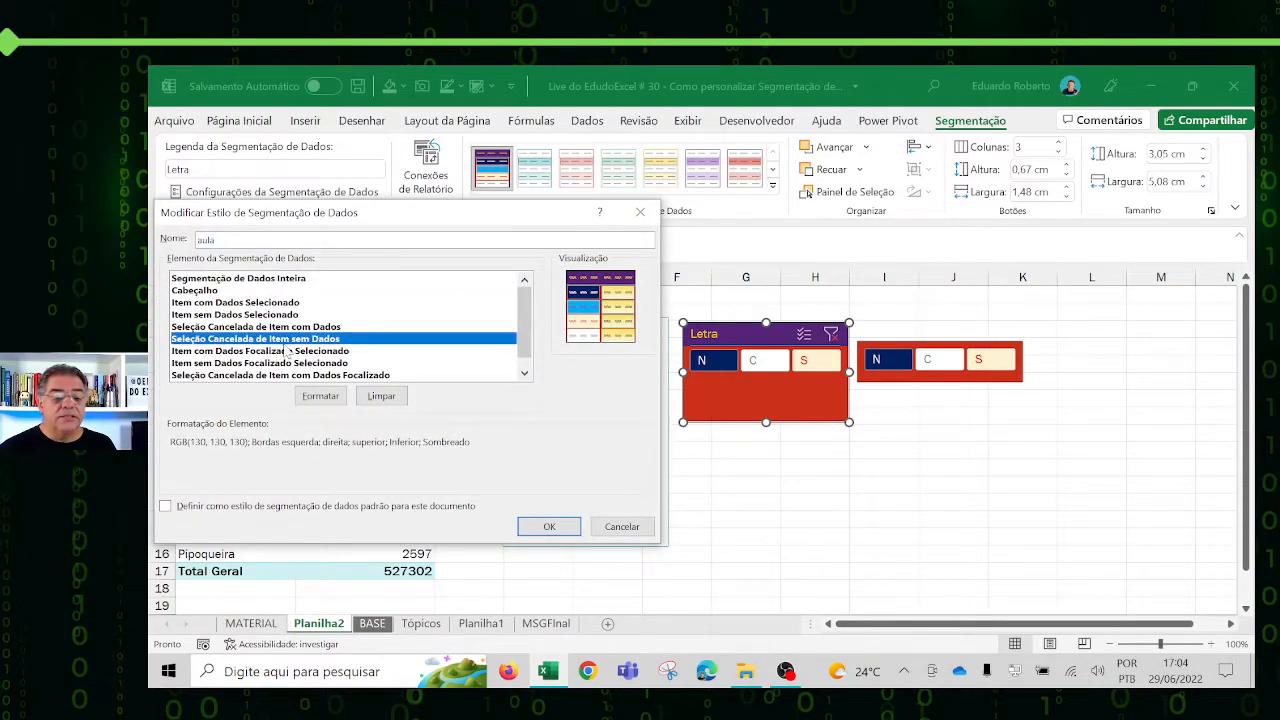
{"action": "left_click", "coordinate": [321, 396]}
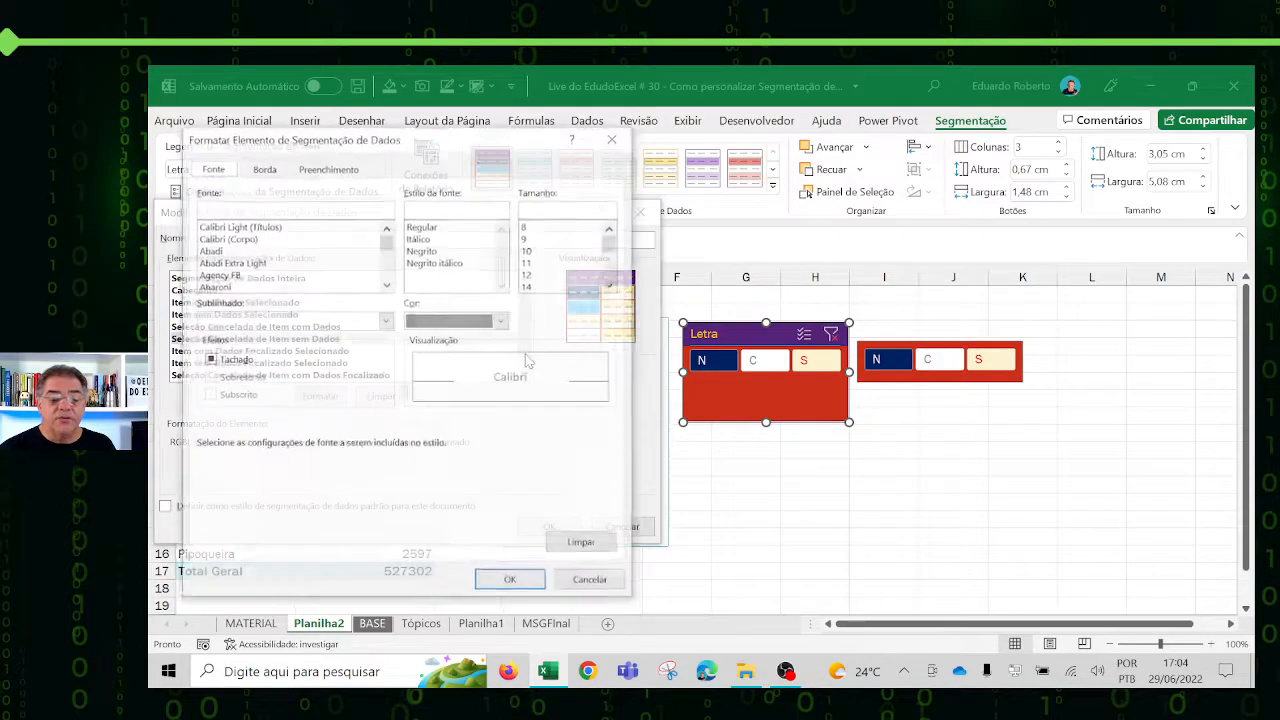
{"action": "left_click", "coordinate": [322, 168]}
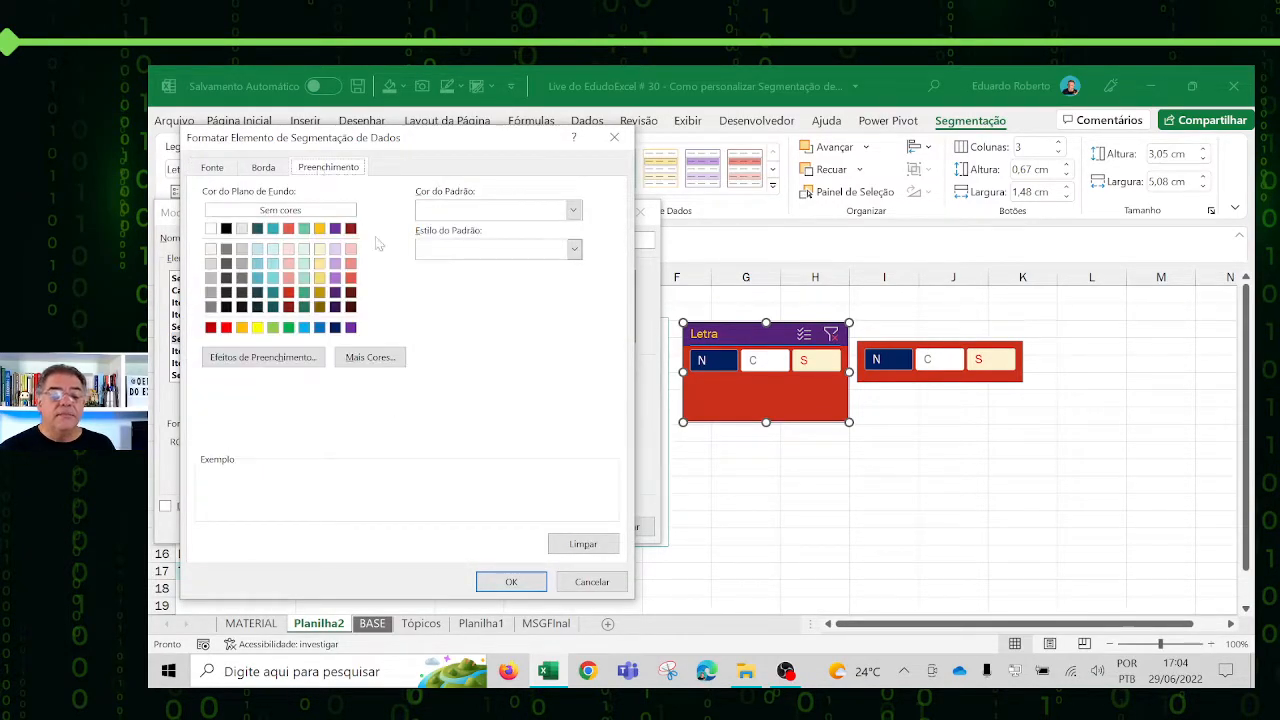
{"action": "left_click", "coordinate": [319, 294]}
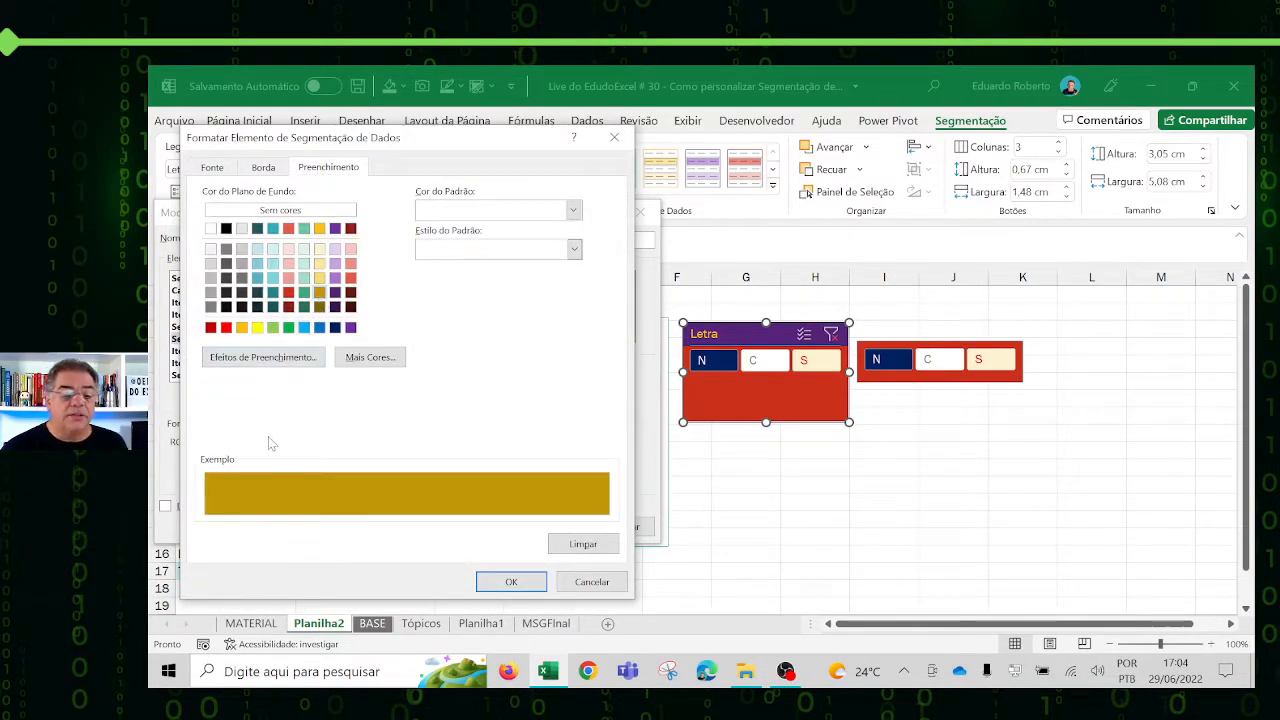
Step: Set the font color of "Seleção Cancelada de Item sem Dados" to red and apply the style changes
{"action": "left_click", "coordinate": [211, 170]}
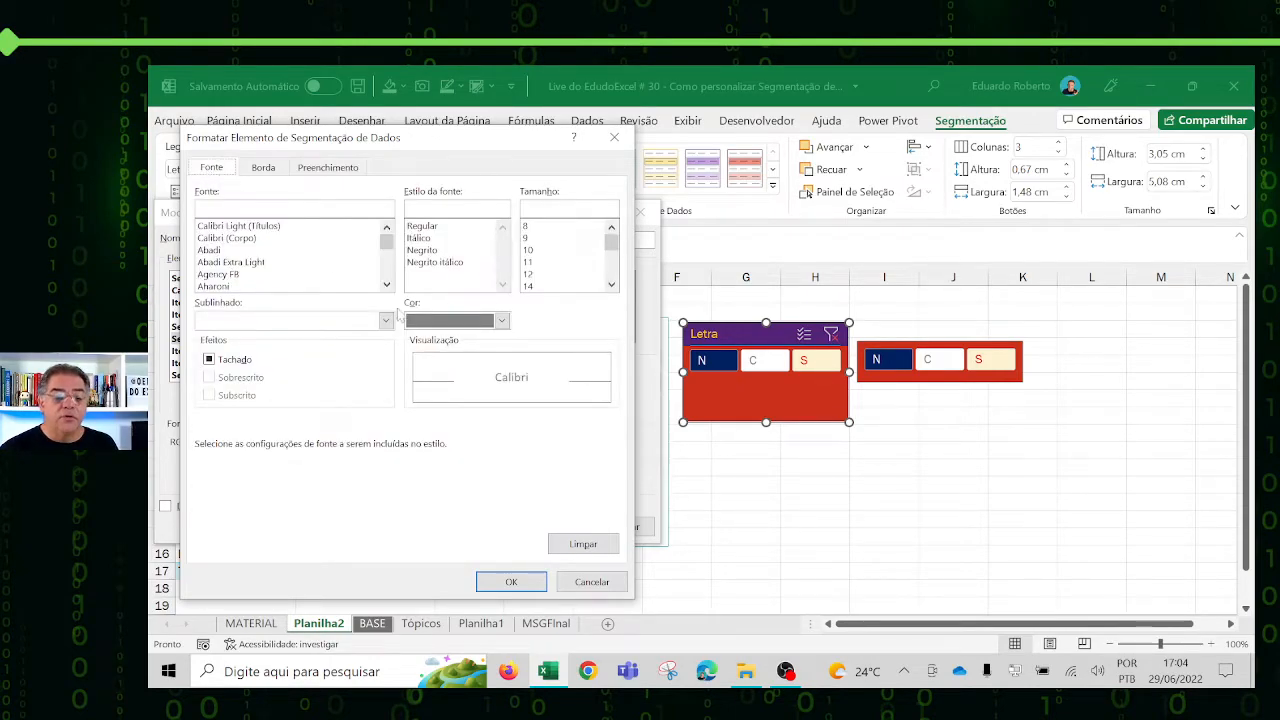
{"action": "left_click", "coordinate": [458, 321]}
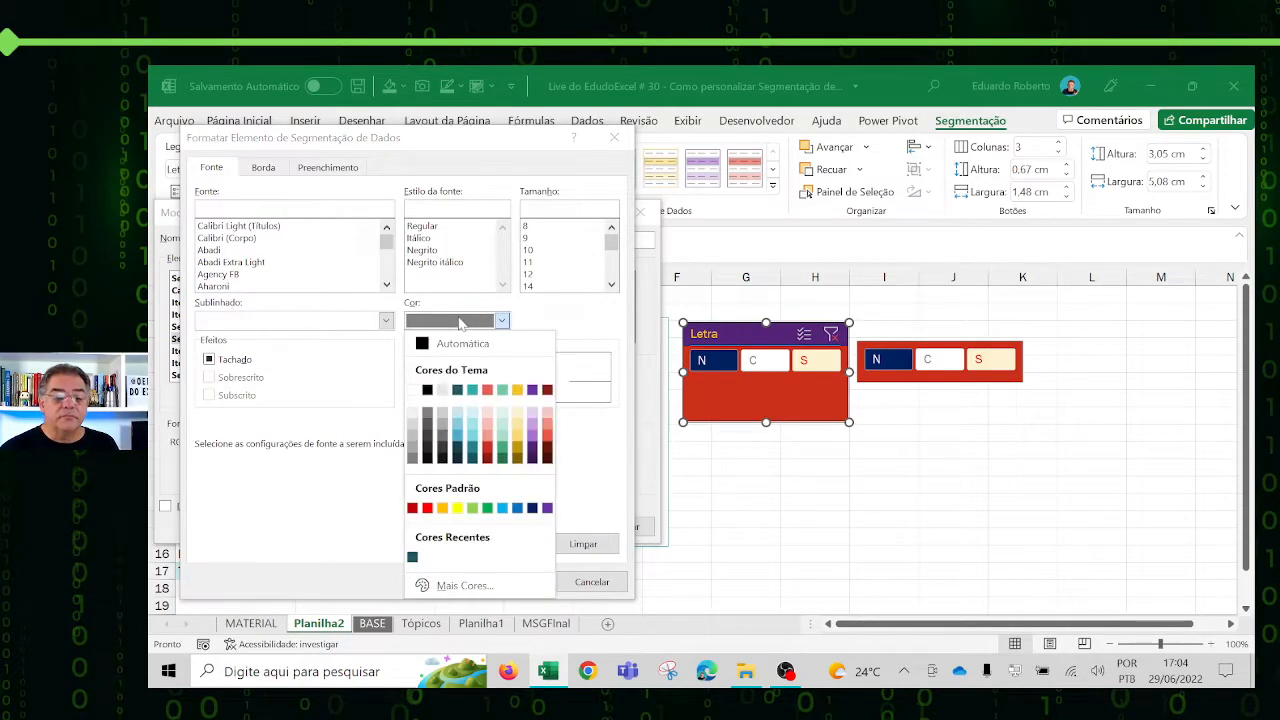
{"action": "left_click", "coordinate": [427, 508]}
{"action": "left_click", "coordinate": [511, 582]}
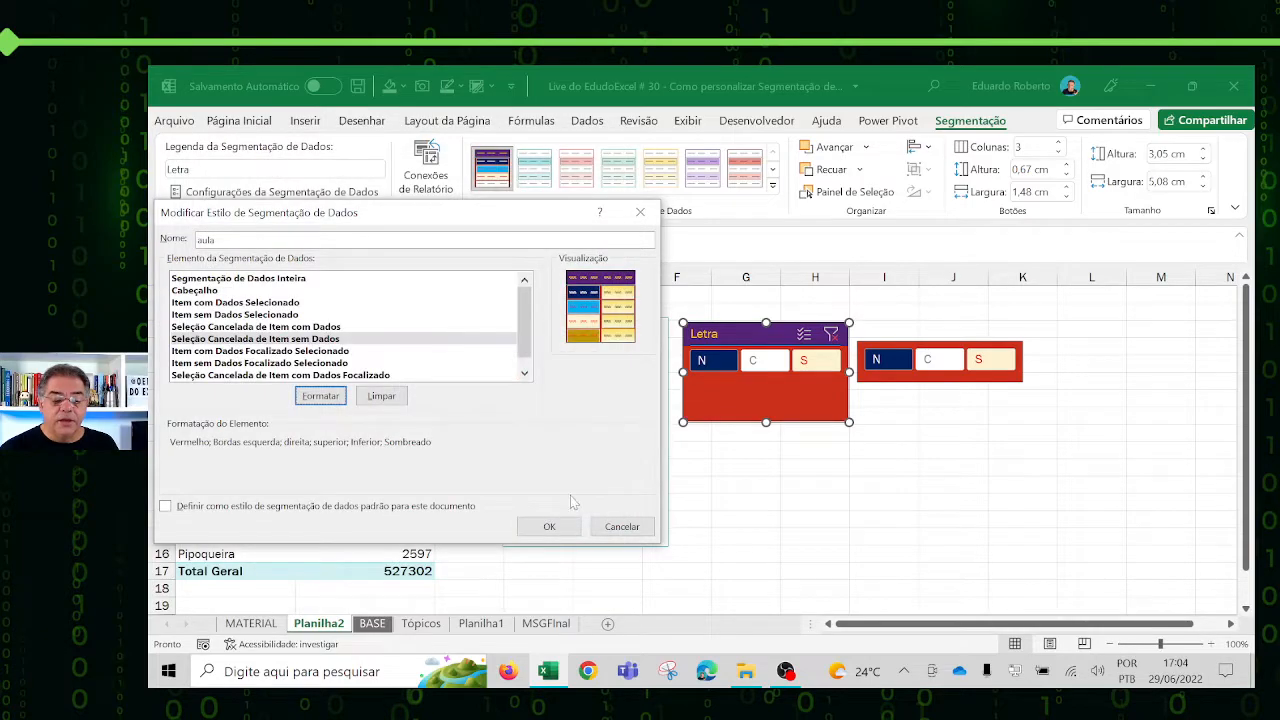
{"action": "left_click", "coordinate": [553, 528]}
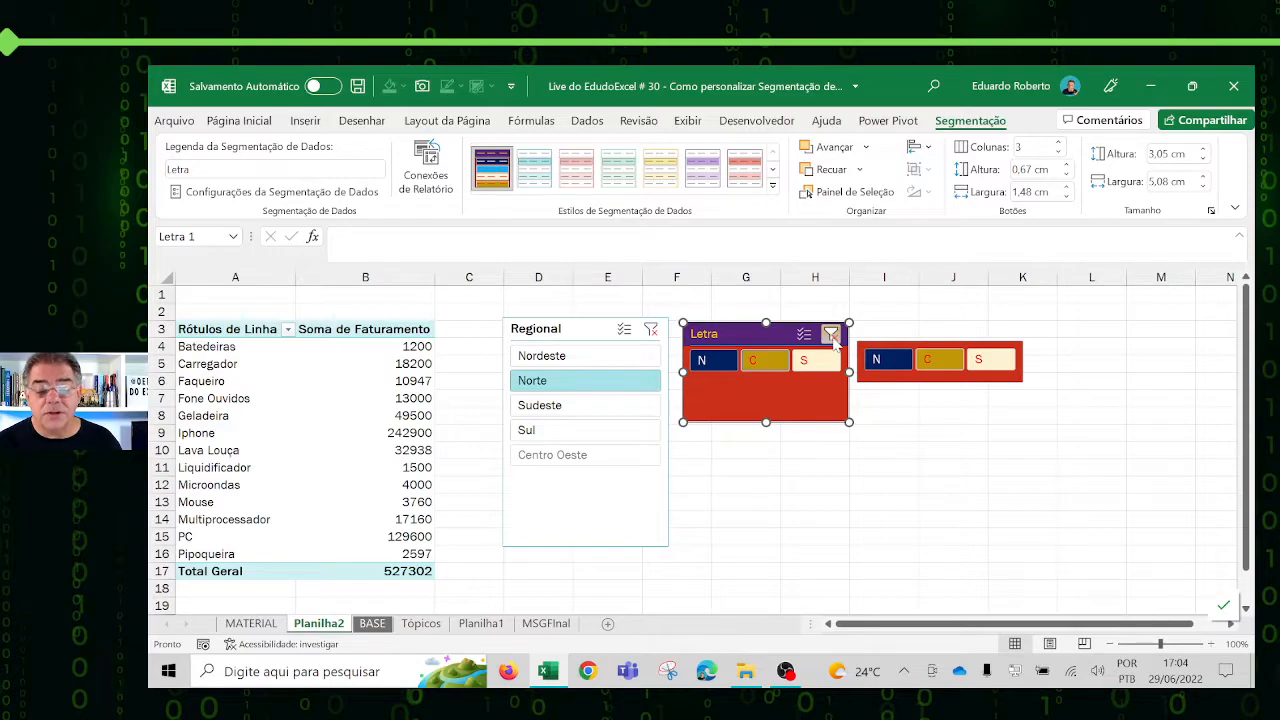
Step: Review the formatting of the aula style's elements, from the whole slicer to the focused items, and leave without changes
{"action": "right_click", "coordinate": [496, 182]}
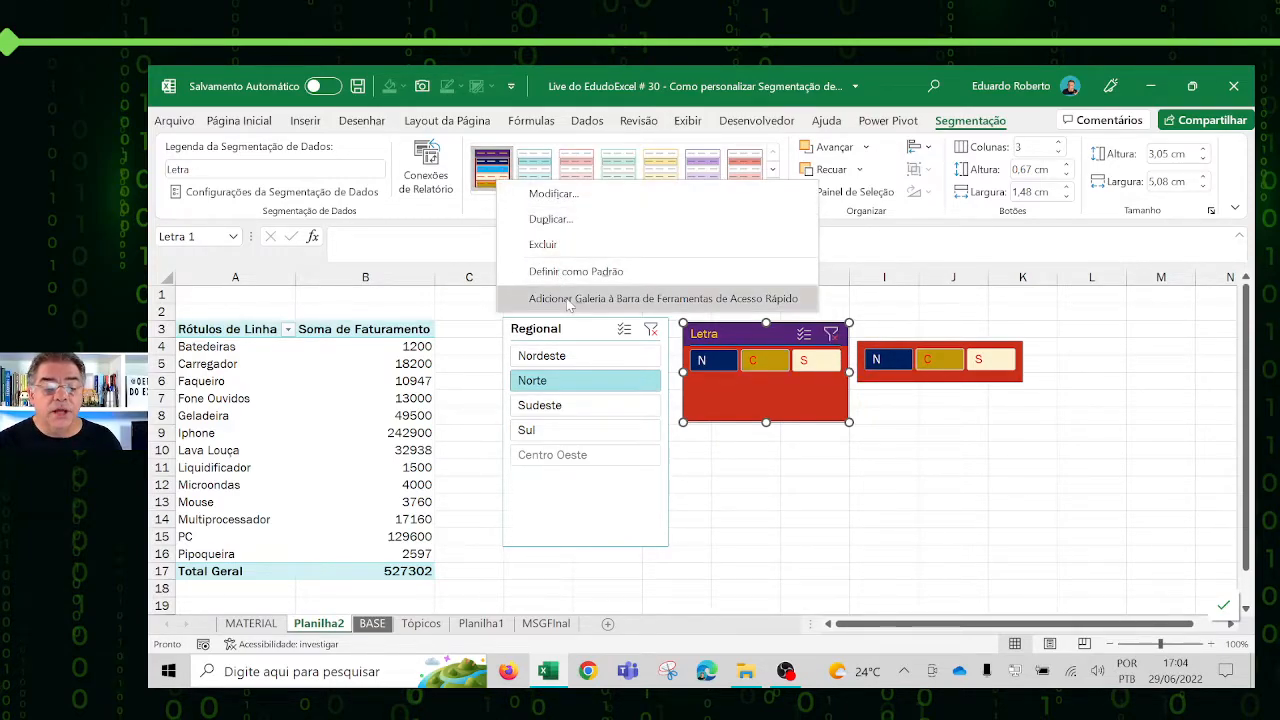
{"action": "left_click", "coordinate": [556, 193]}
{"action": "left_click", "coordinate": [217, 282]}
{"action": "left_click", "coordinate": [211, 291]}
{"action": "left_click", "coordinate": [207, 303]}
{"action": "left_click", "coordinate": [205, 315]}
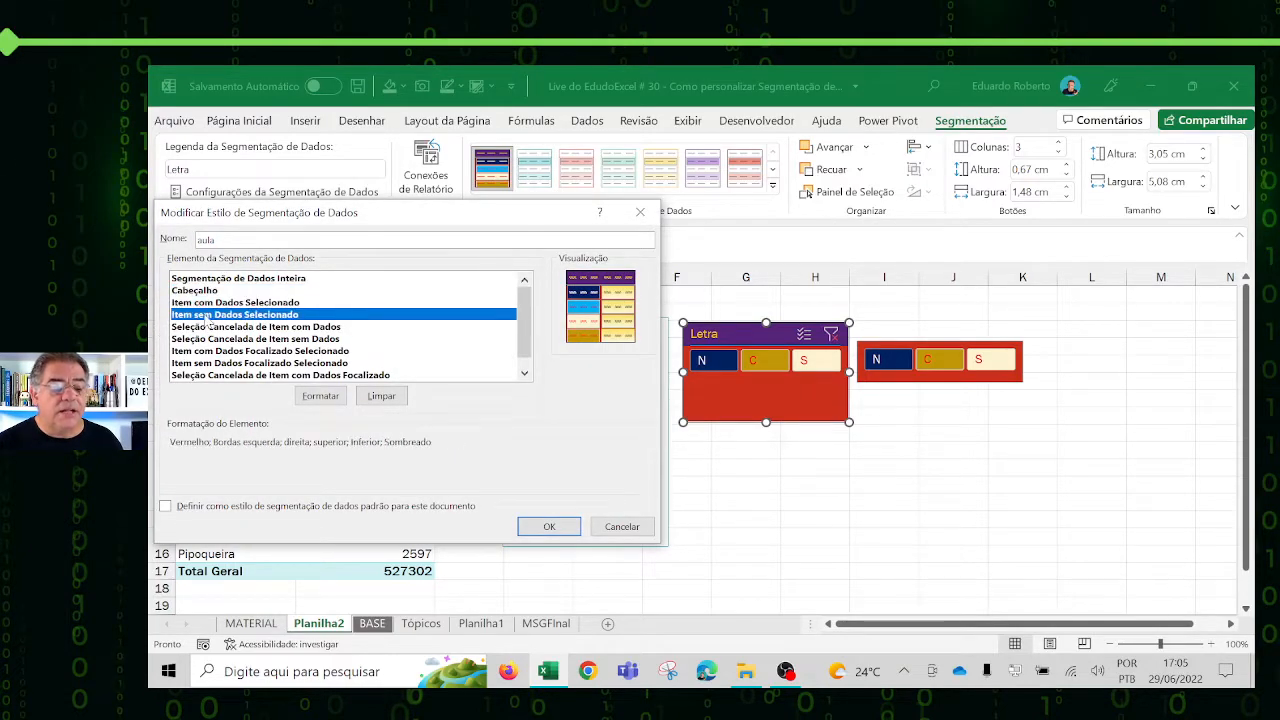
{"action": "left_click", "coordinate": [201, 329]}
{"action": "left_click", "coordinate": [220, 340]}
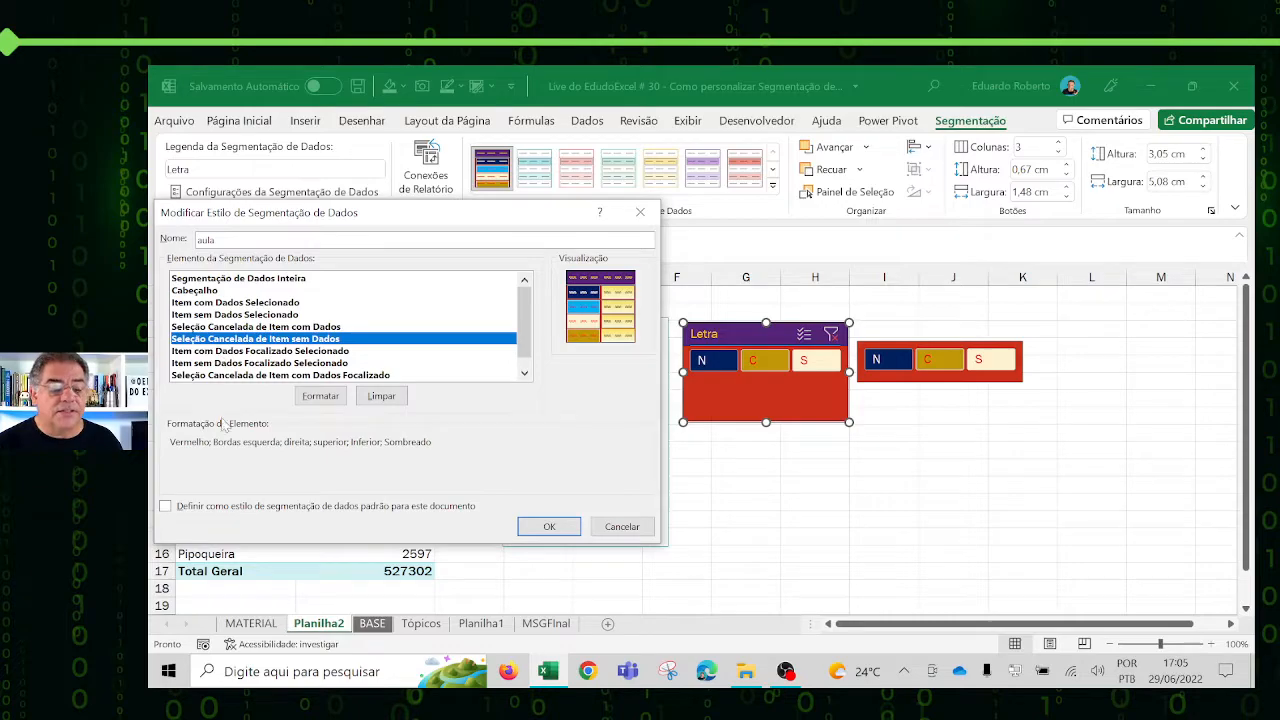
{"action": "left_click", "coordinate": [212, 363]}
{"action": "left_click", "coordinate": [272, 352]}
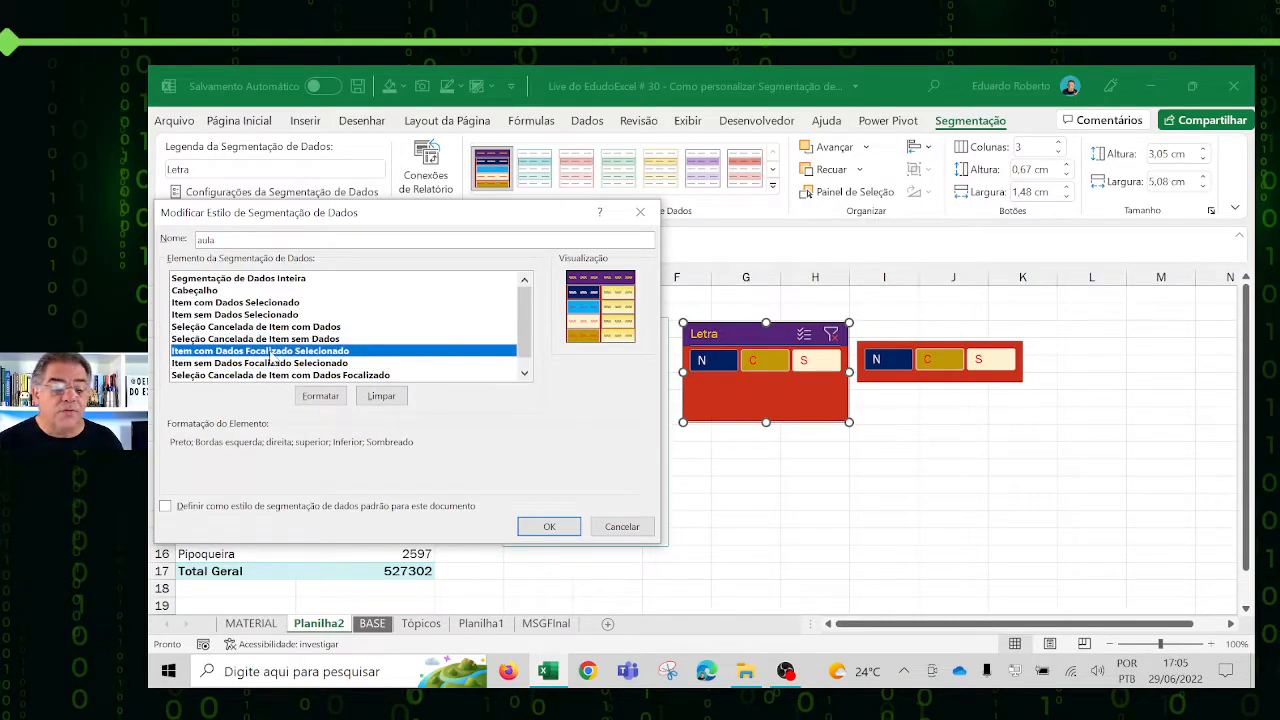
{"action": "left_click", "coordinate": [625, 527]}
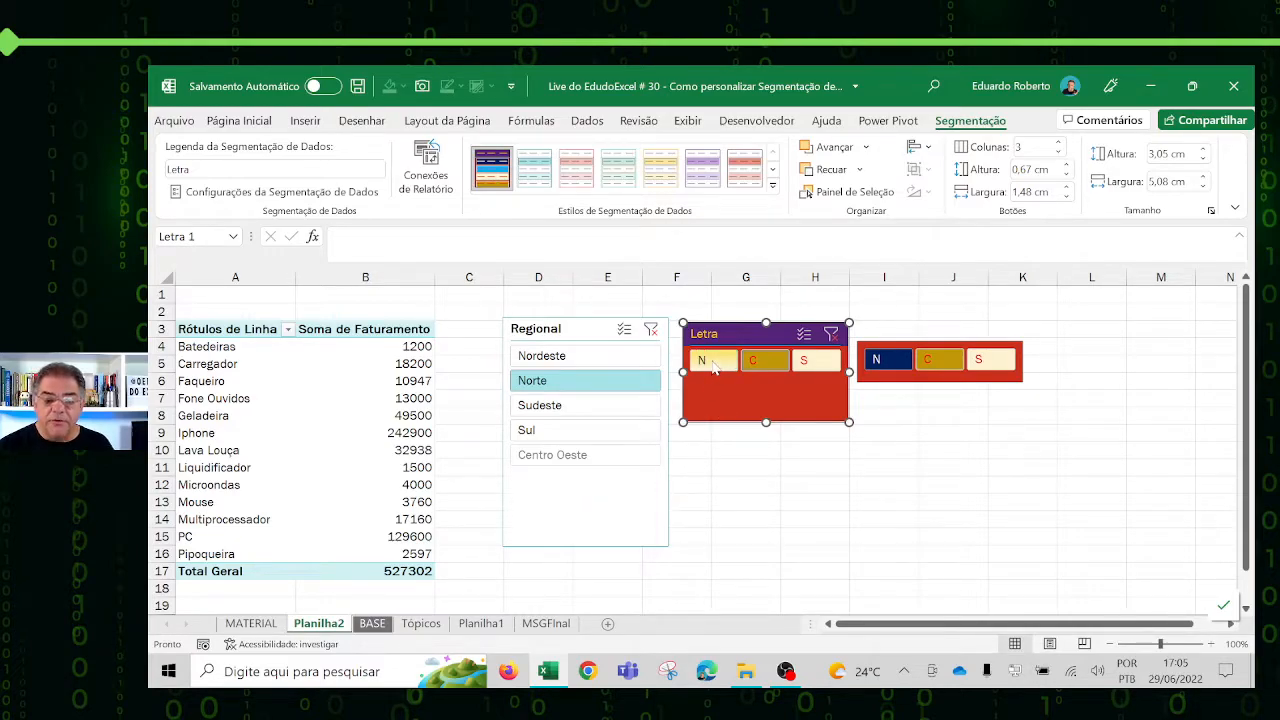
Step: Reopen the aula style for modification, give "Item com Dados Focalizado Selecionado" a light green fill, and apply the change
{"action": "right_click", "coordinate": [484, 175]}
{"action": "left_click", "coordinate": [520, 180]}
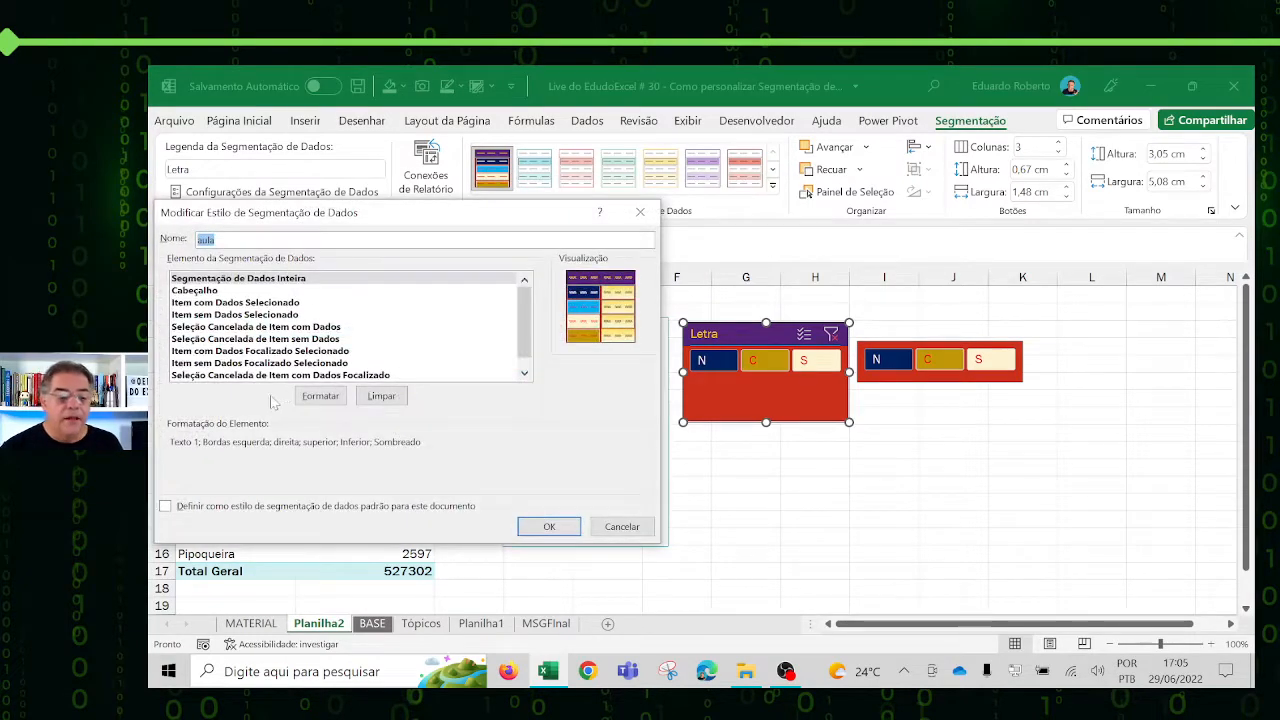
{"action": "left_click", "coordinate": [278, 352]}
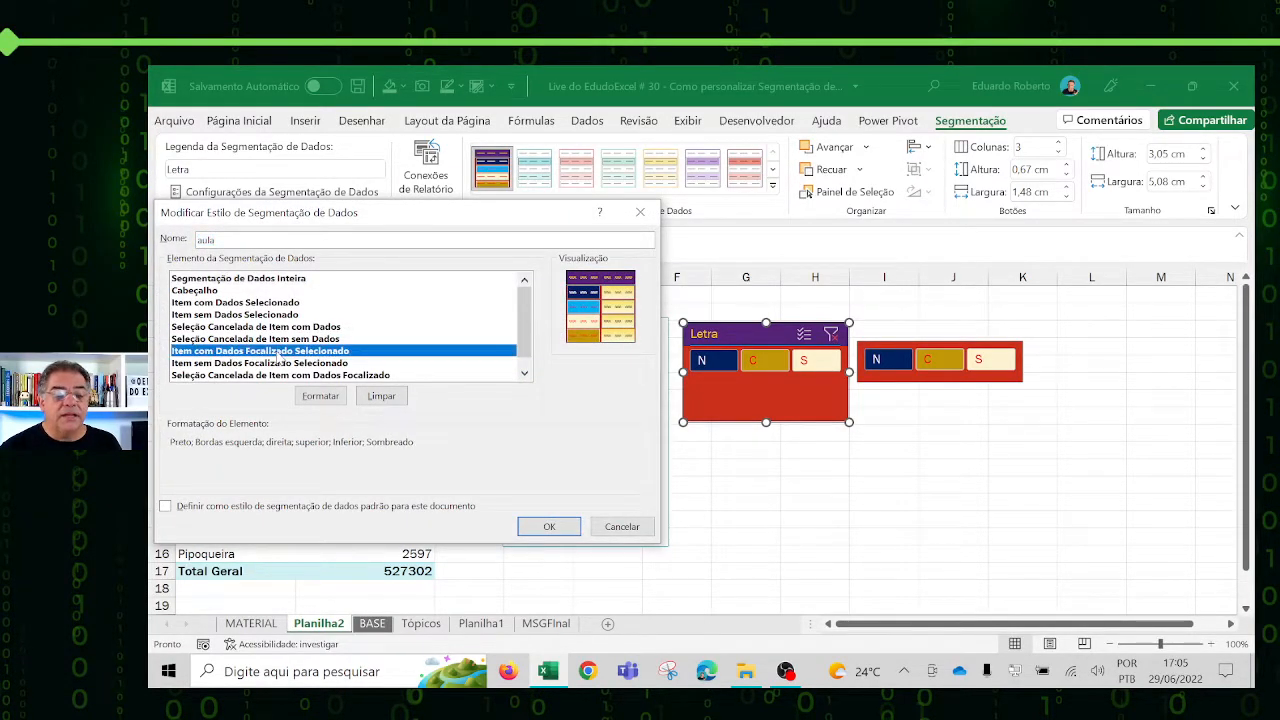
{"action": "left_click", "coordinate": [322, 396]}
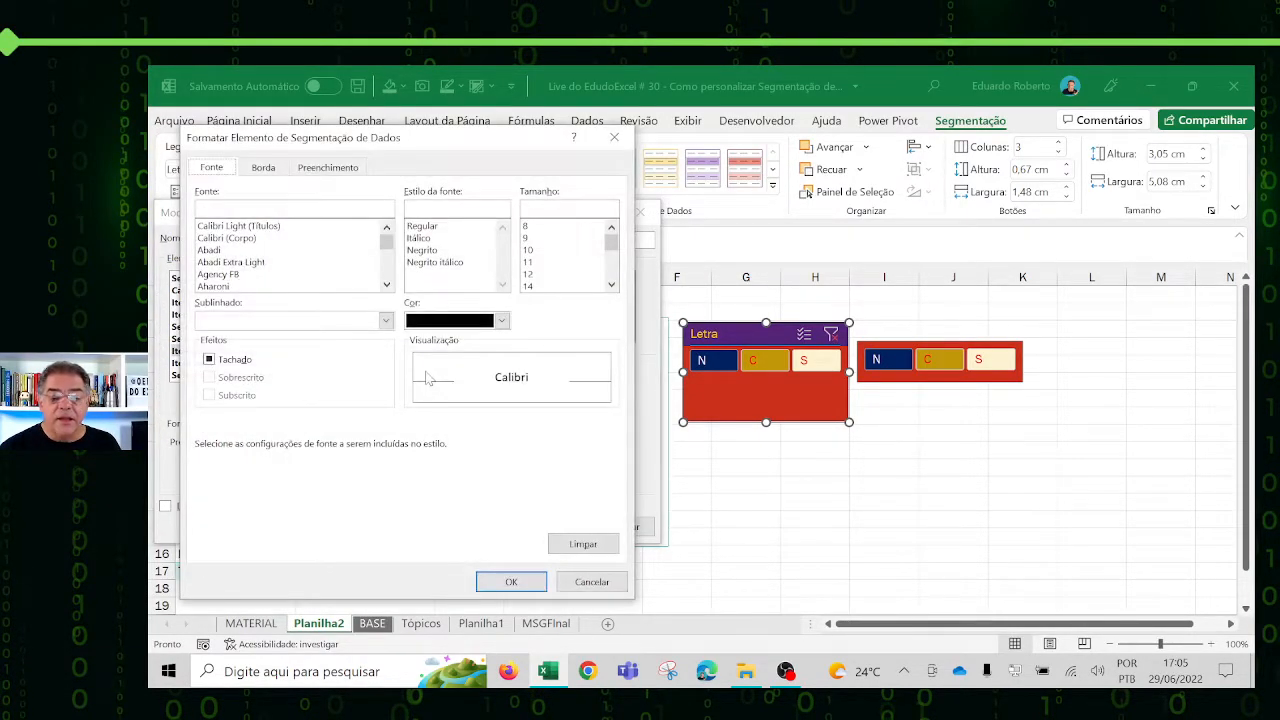
{"action": "left_click", "coordinate": [330, 168]}
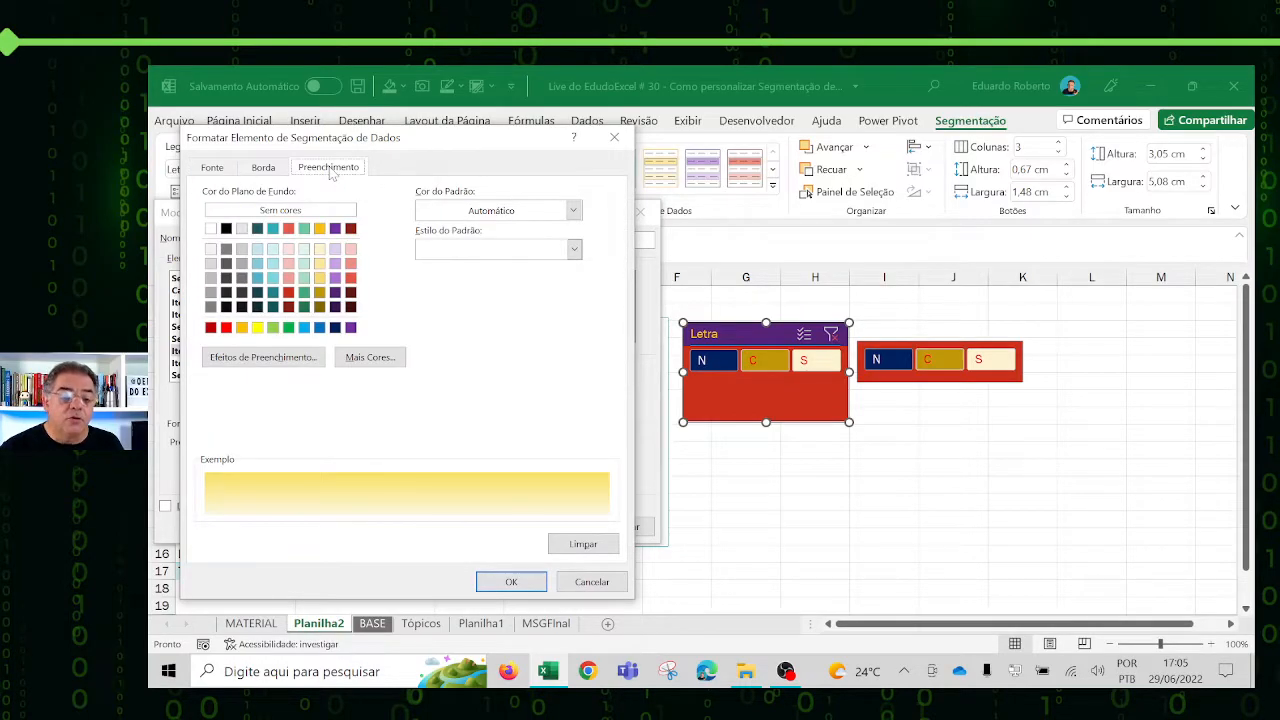
{"action": "left_click", "coordinate": [304, 251]}
{"action": "left_click", "coordinate": [211, 167]}
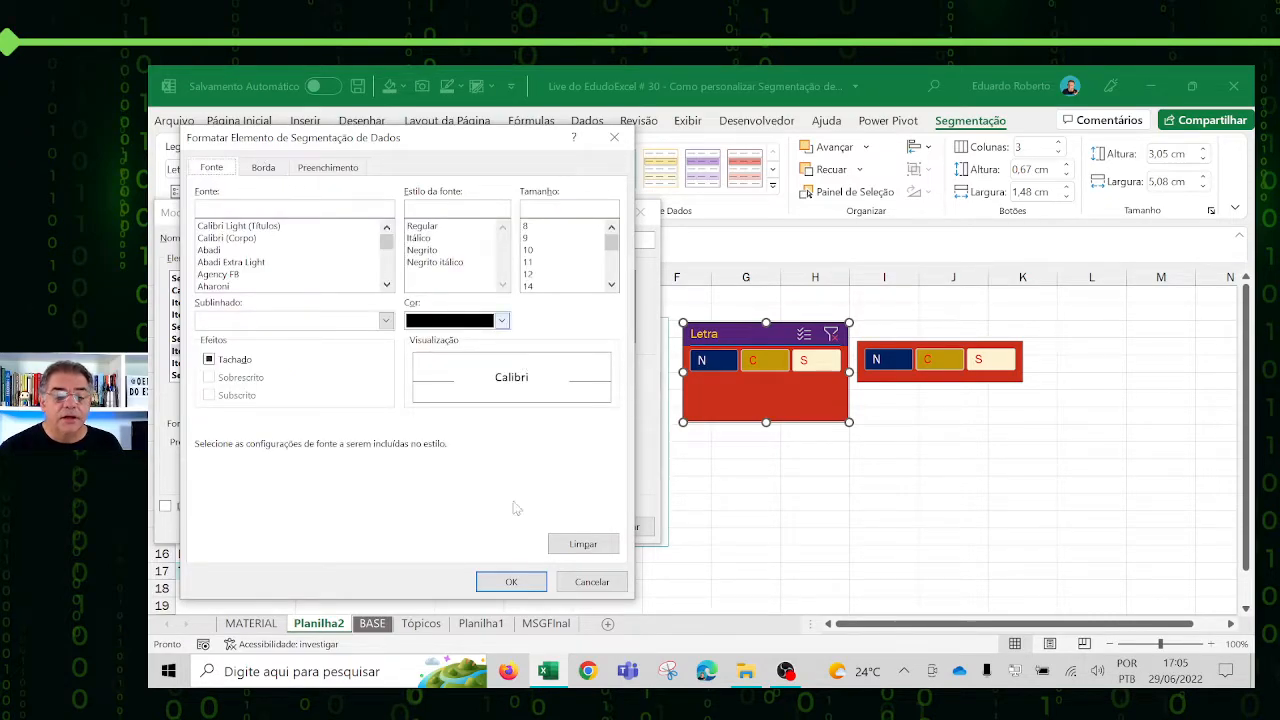
{"action": "left_click", "coordinate": [511, 581]}
{"action": "left_click", "coordinate": [550, 527]}
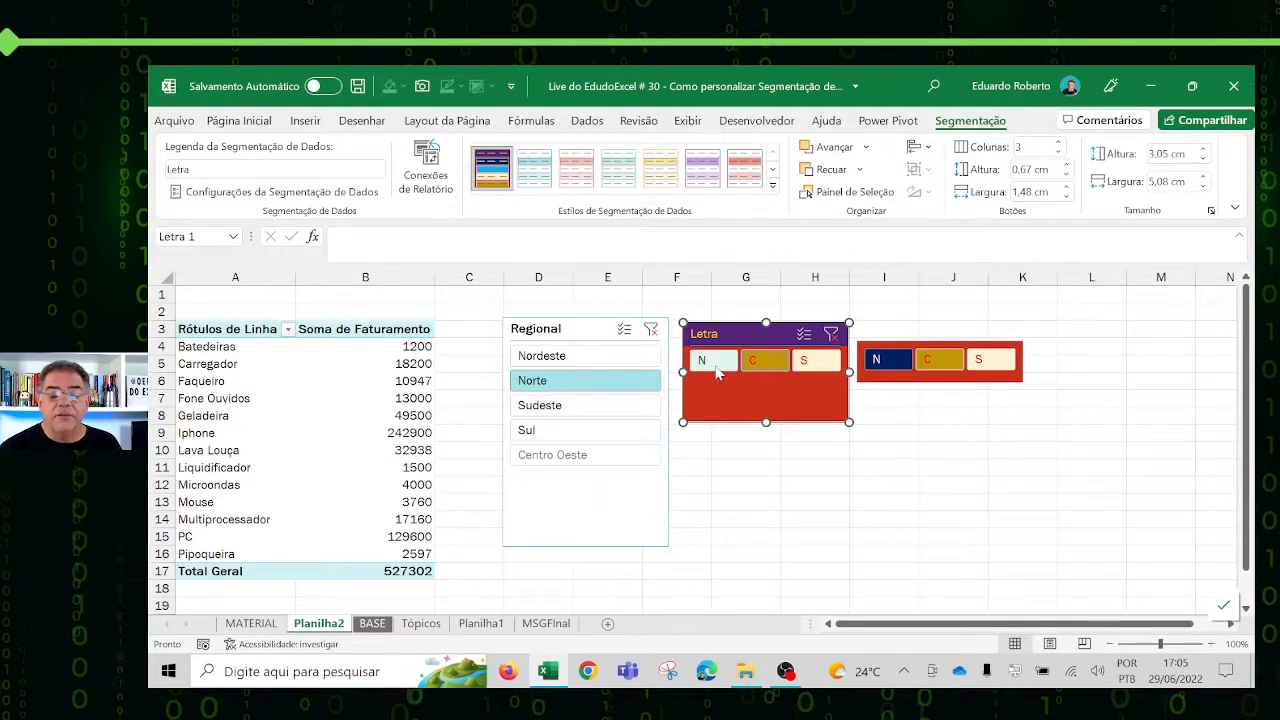
Step: Check the hover formatting on the Letra slicer and view its report connections without changing them
{"action": "left_click", "coordinate": [539, 388]}
{"action": "left_click", "coordinate": [731, 368]}
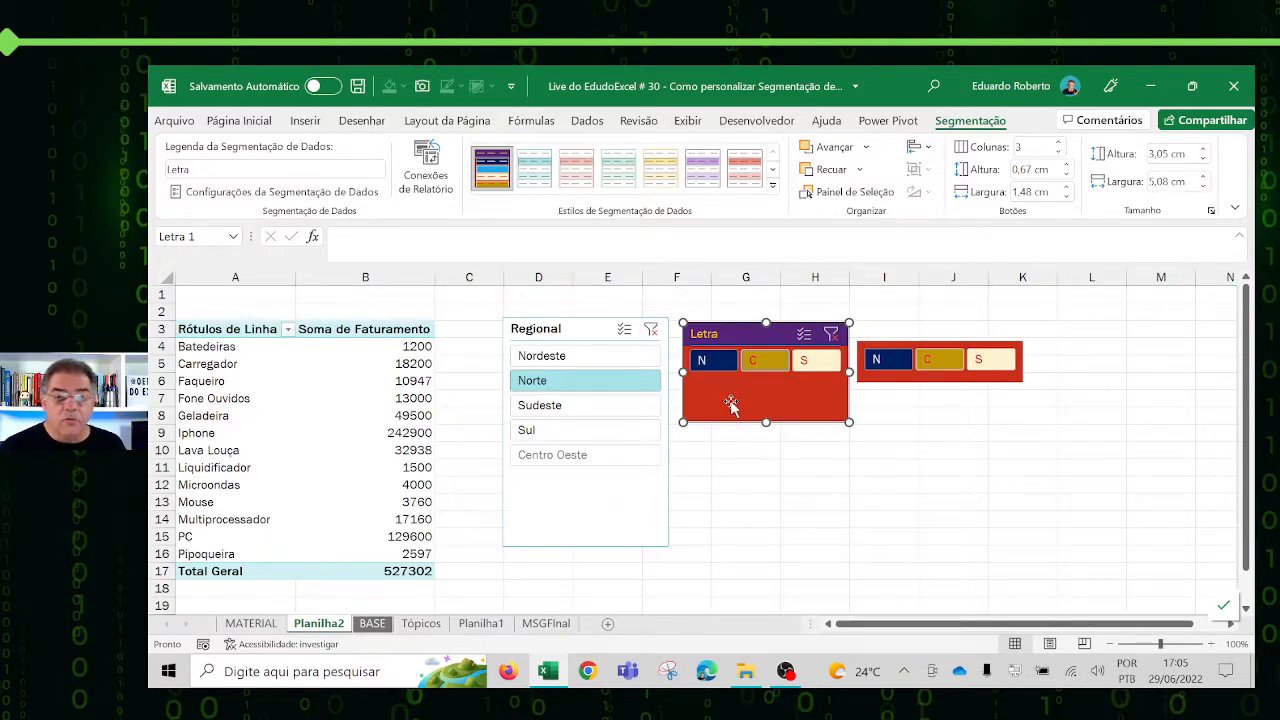
{"action": "left_click", "coordinate": [434, 190]}
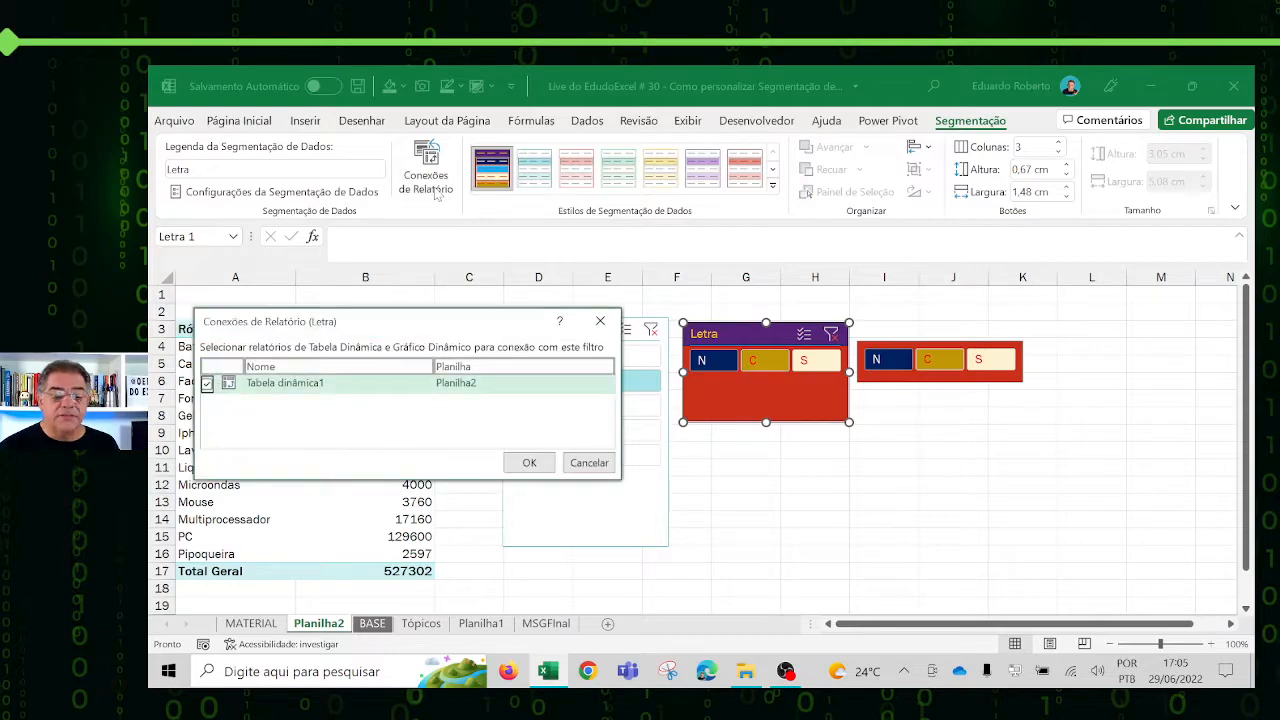
{"action": "left_click", "coordinate": [600, 462]}
Step: Review the aula style's header and its selected items with and without data, leaving without changes
{"action": "right_click", "coordinate": [492, 168]}
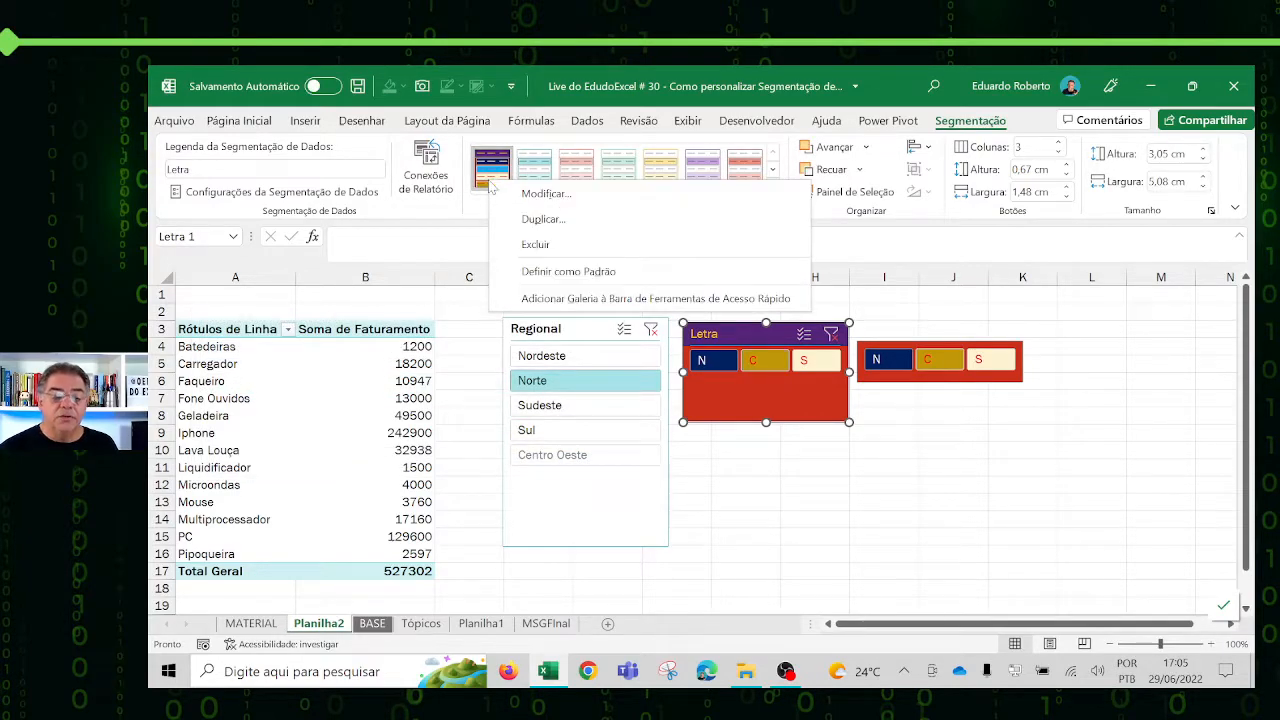
{"action": "left_click", "coordinate": [546, 193]}
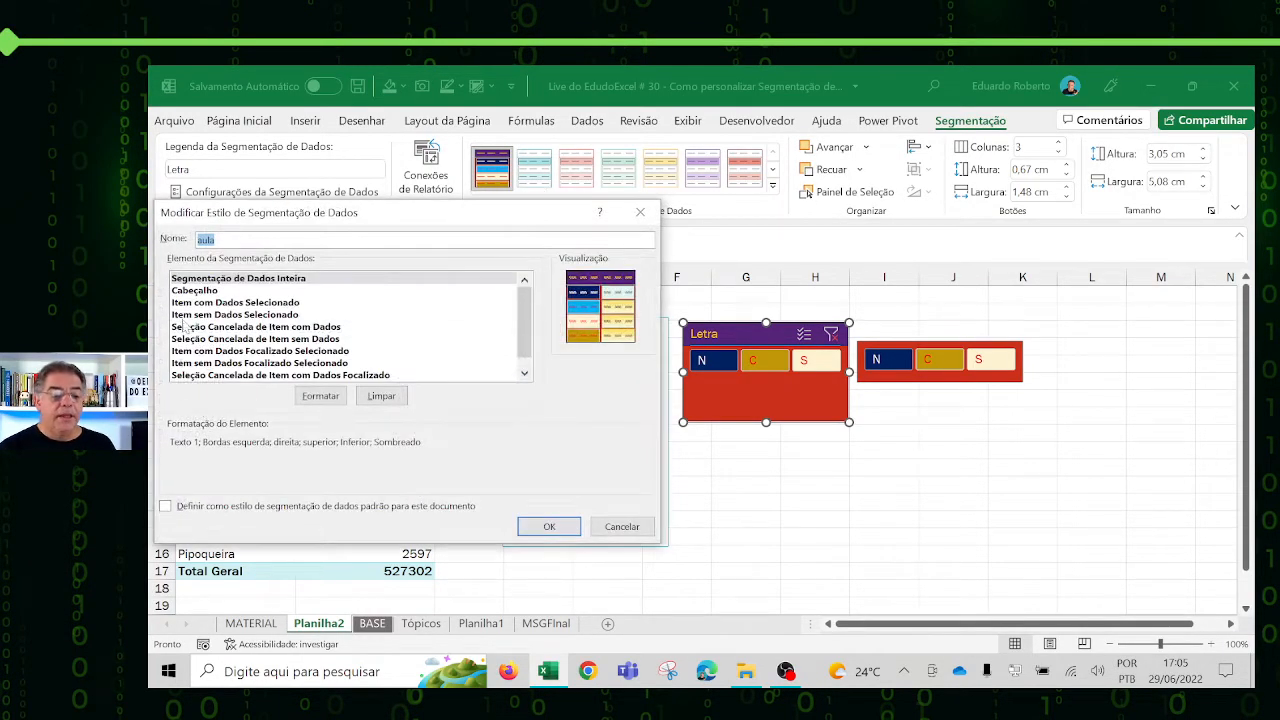
{"action": "left_click", "coordinate": [207, 291]}
{"action": "left_click", "coordinate": [205, 314]}
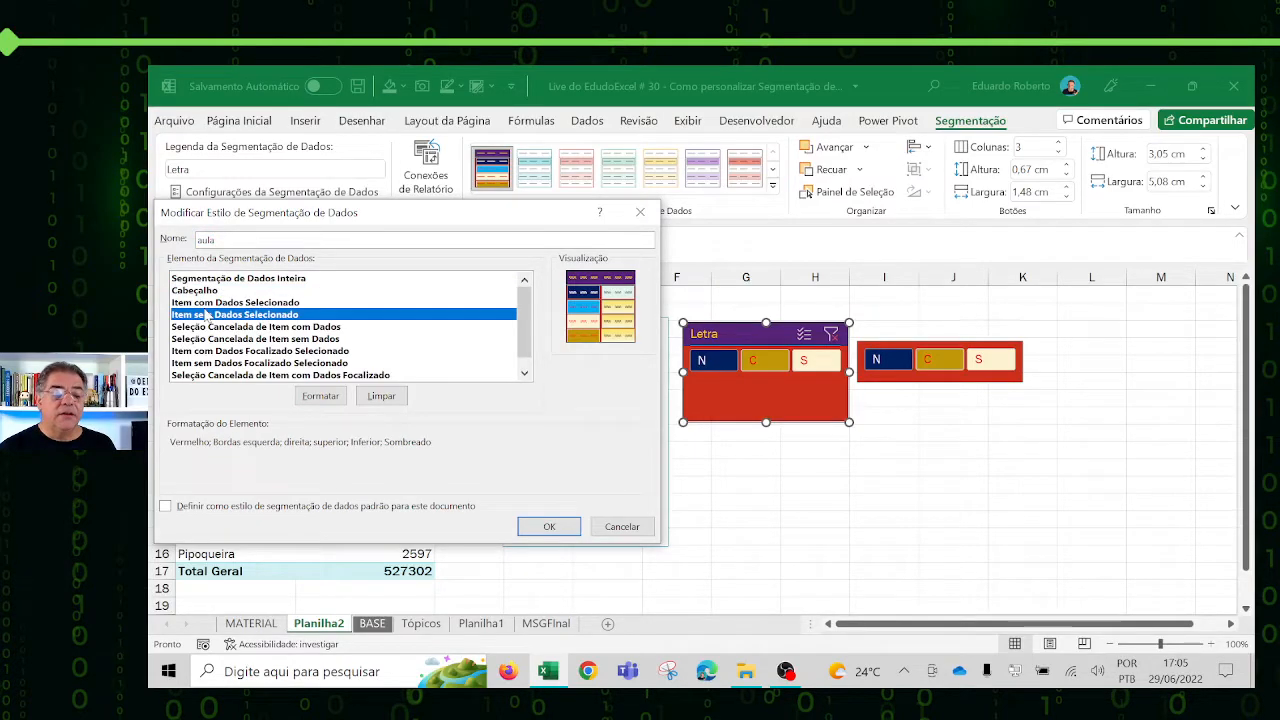
{"action": "left_click", "coordinate": [212, 302]}
{"action": "left_click", "coordinate": [214, 314]}
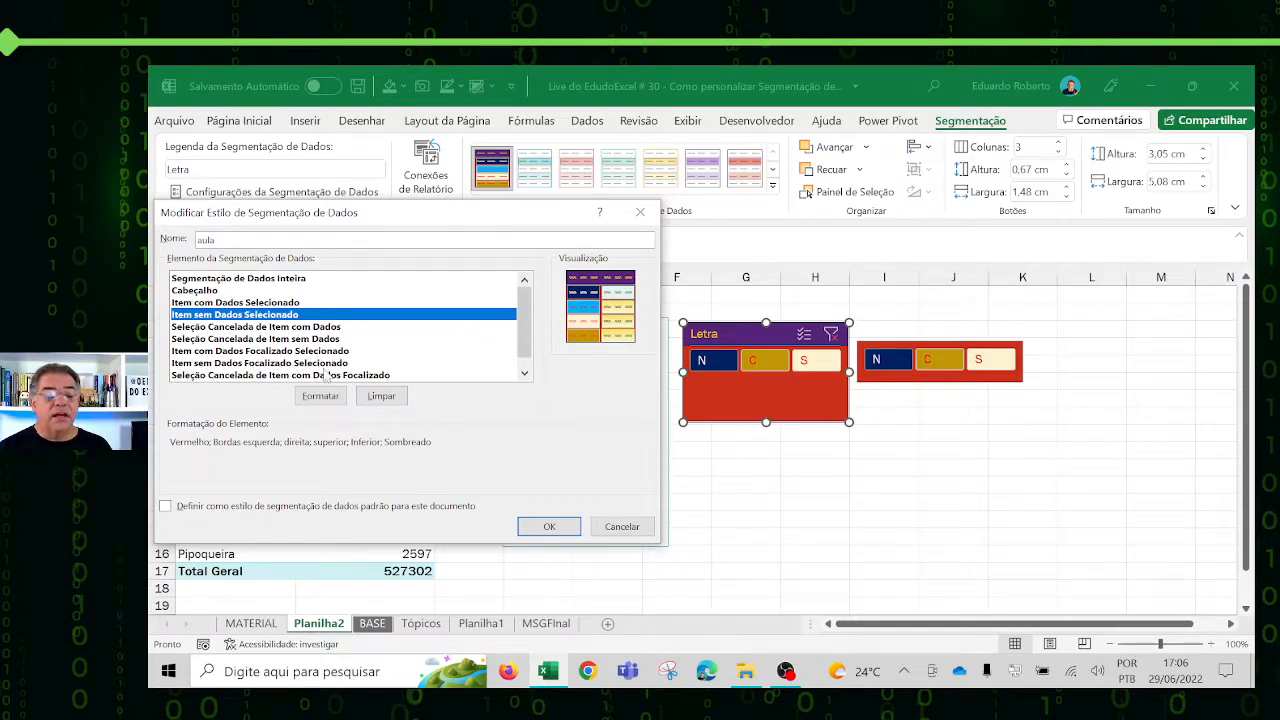
{"action": "left_click", "coordinate": [621, 526]}
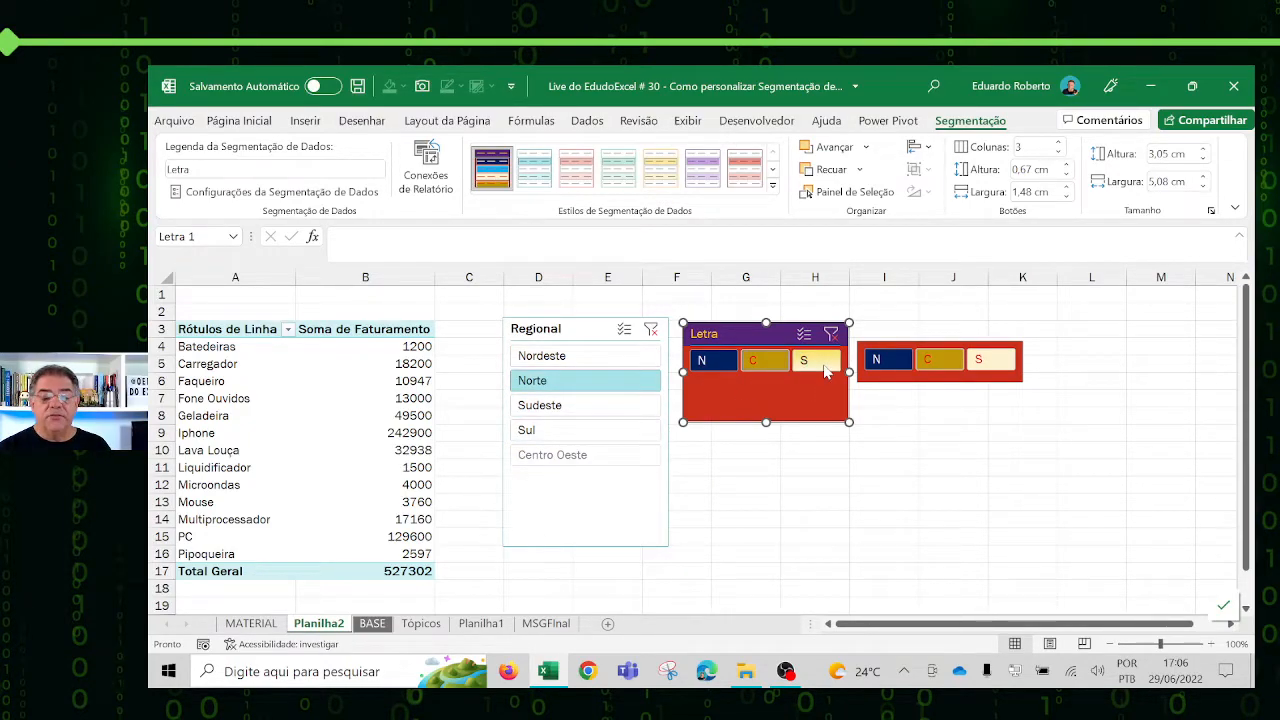
Step: Reopen the aula style for modification and give "Item sem Dados Focalizado Selecionado" a black fill
{"action": "right_click", "coordinate": [489, 184]}
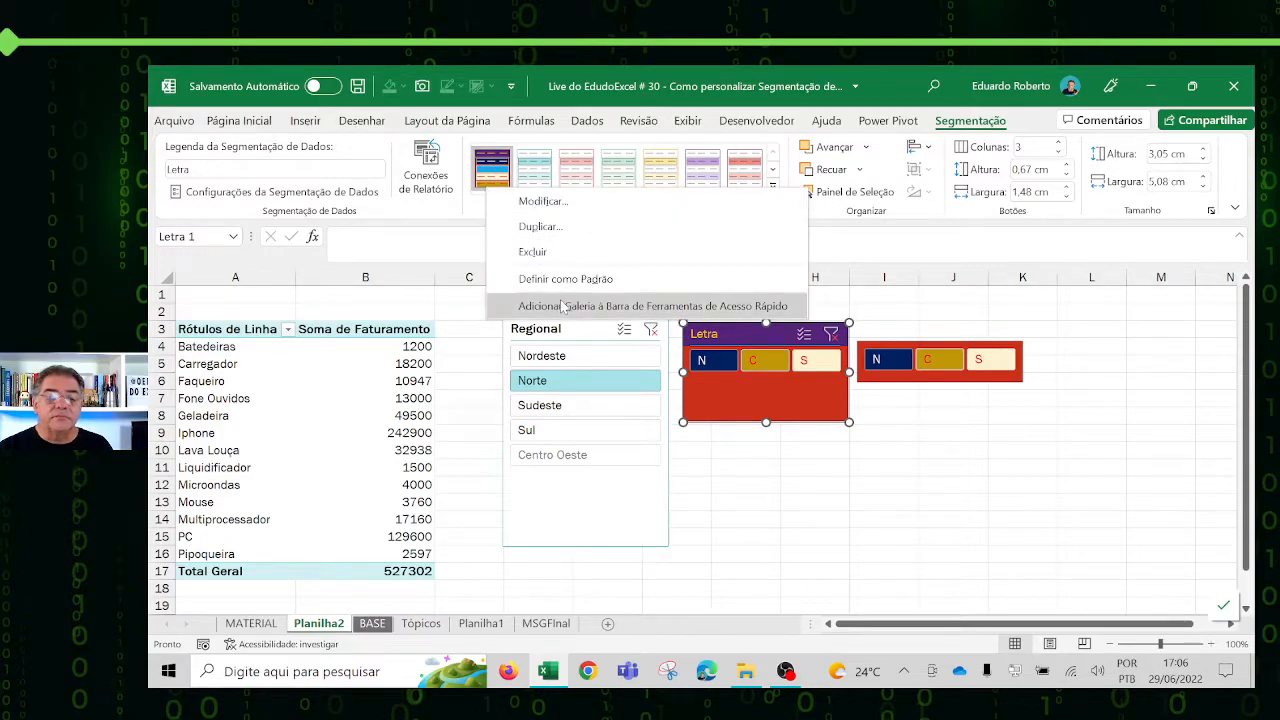
{"action": "left_click", "coordinate": [541, 201]}
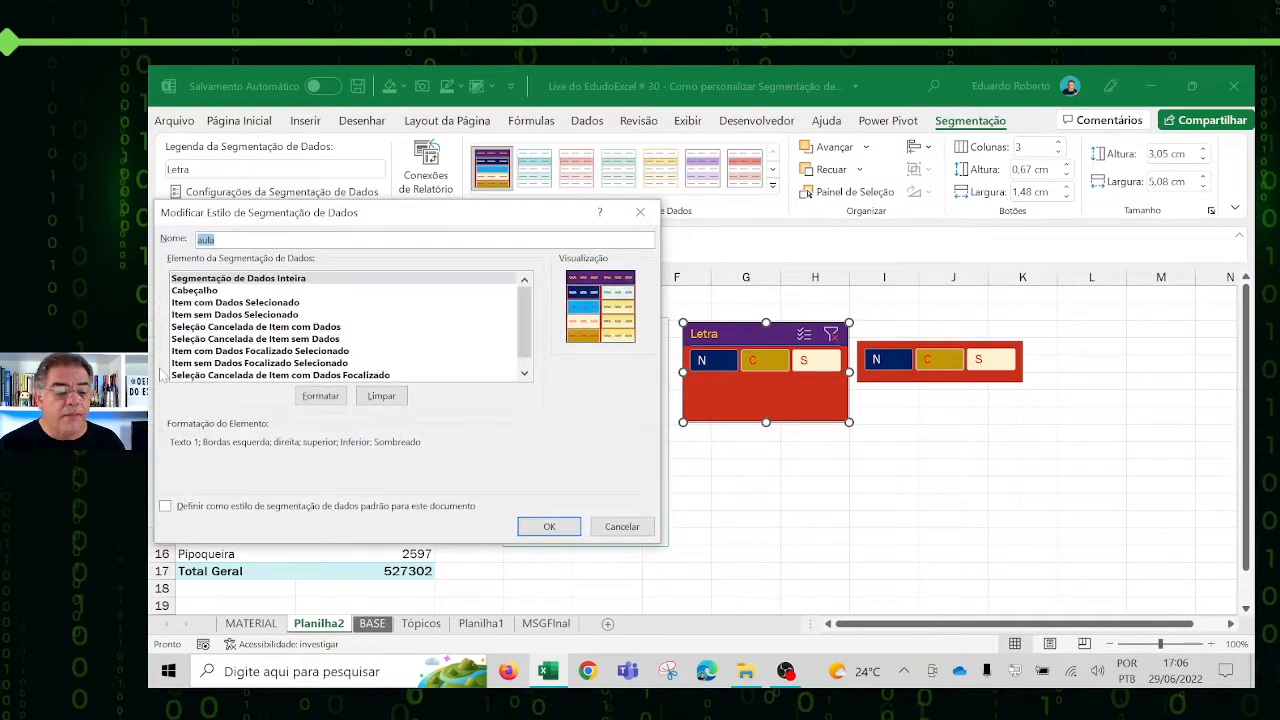
{"action": "left_click", "coordinate": [206, 354]}
{"action": "left_click", "coordinate": [222, 363]}
{"action": "left_click", "coordinate": [320, 395]}
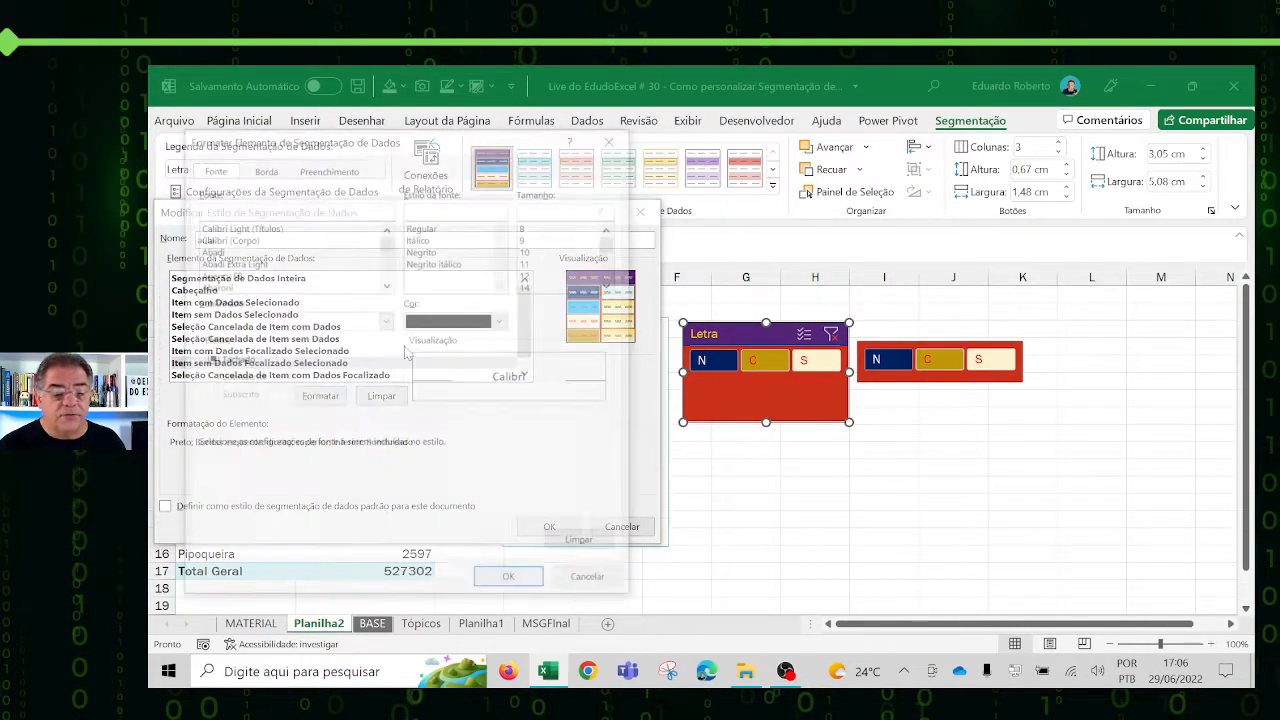
{"action": "left_click", "coordinate": [326, 168]}
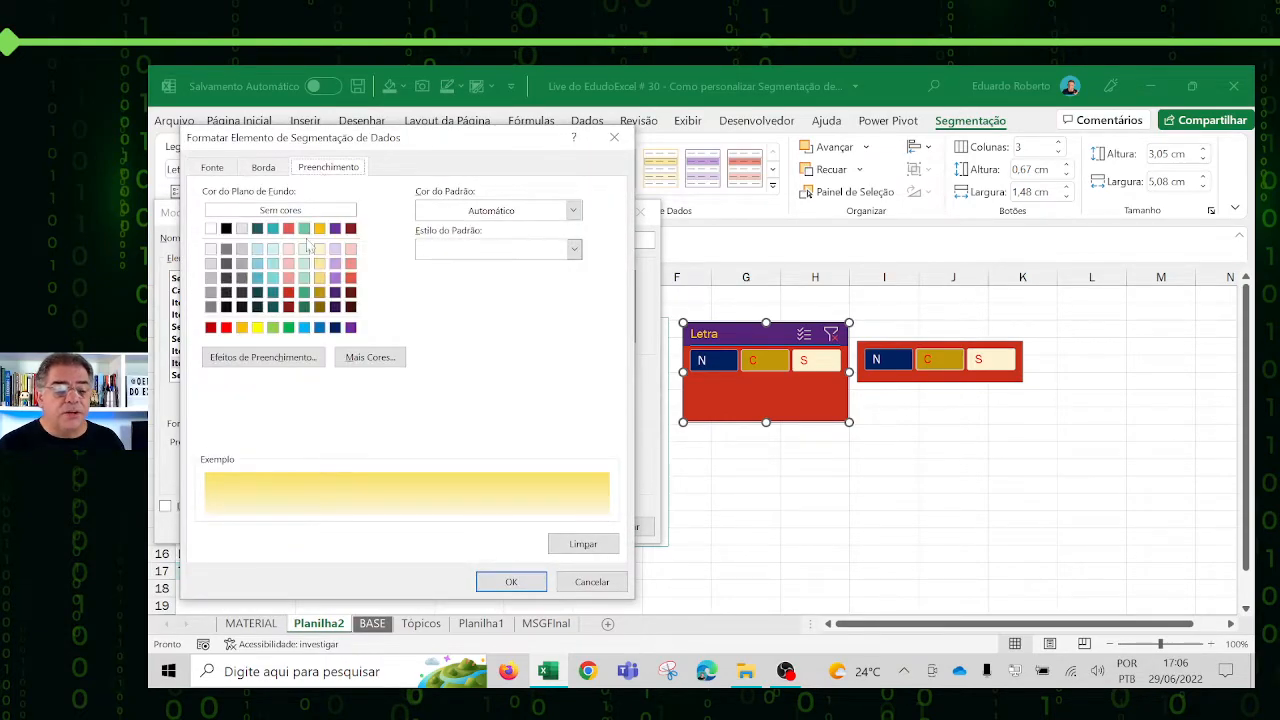
{"action": "left_click", "coordinate": [228, 229]}
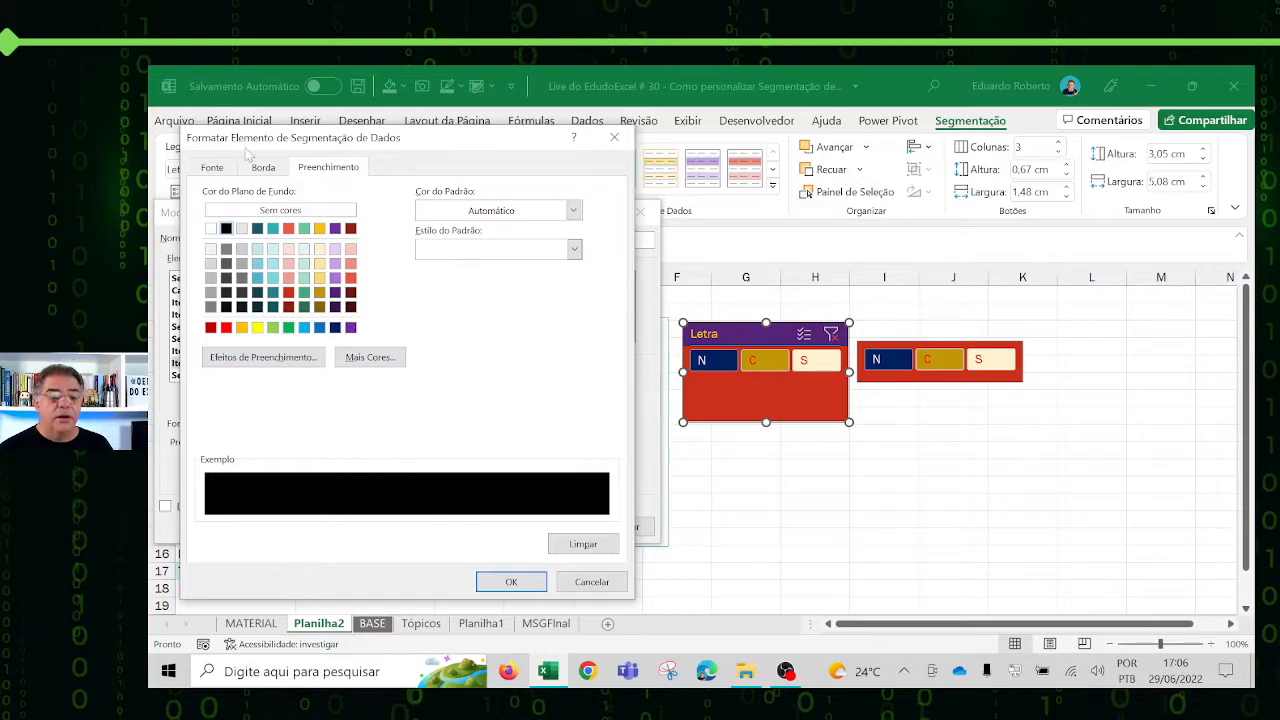
Step: Set the font color of "Item sem Dados Focalizado Selecionado" to white and apply the style changes
{"action": "left_click", "coordinate": [214, 168]}
{"action": "left_click", "coordinate": [502, 320]}
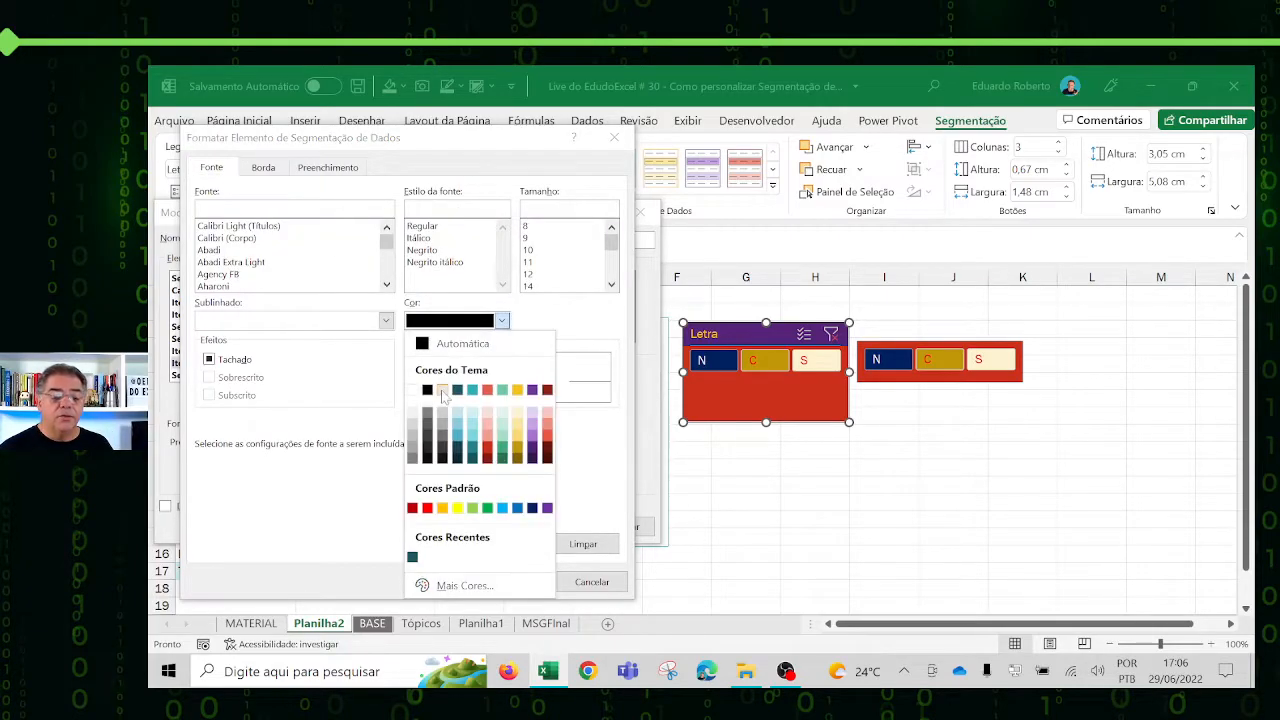
{"action": "left_click", "coordinate": [414, 391]}
{"action": "left_click", "coordinate": [506, 584]}
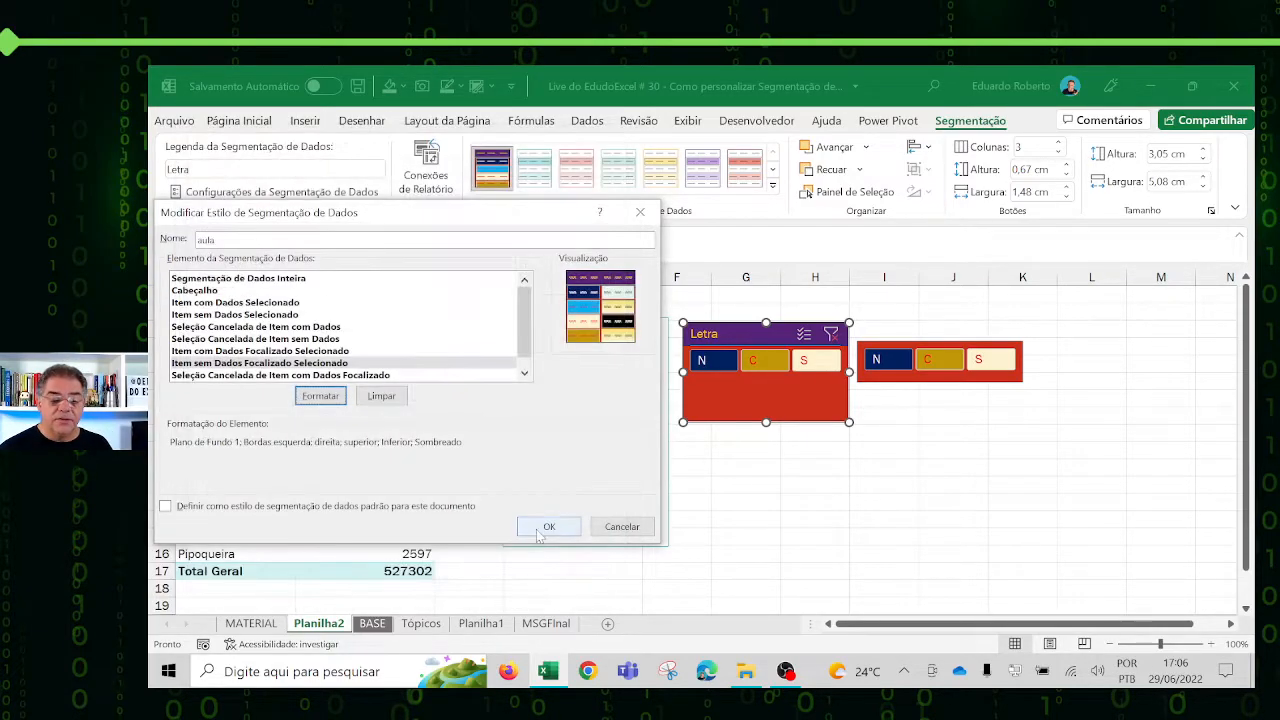
{"action": "left_click", "coordinate": [548, 527]}
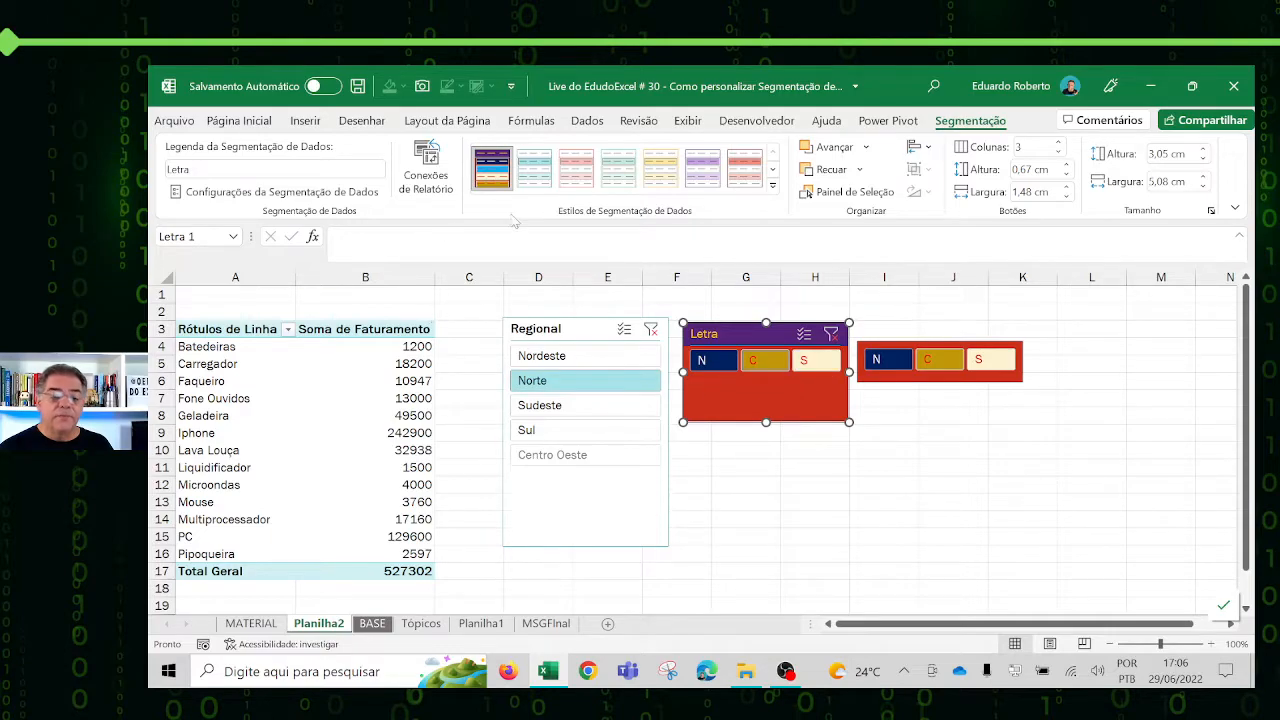
Step: Look over the aula style's element list and the gallery of custom, light and dark slicer styles without changing anything
{"action": "right_click", "coordinate": [494, 172]}
{"action": "left_click", "coordinate": [553, 187]}
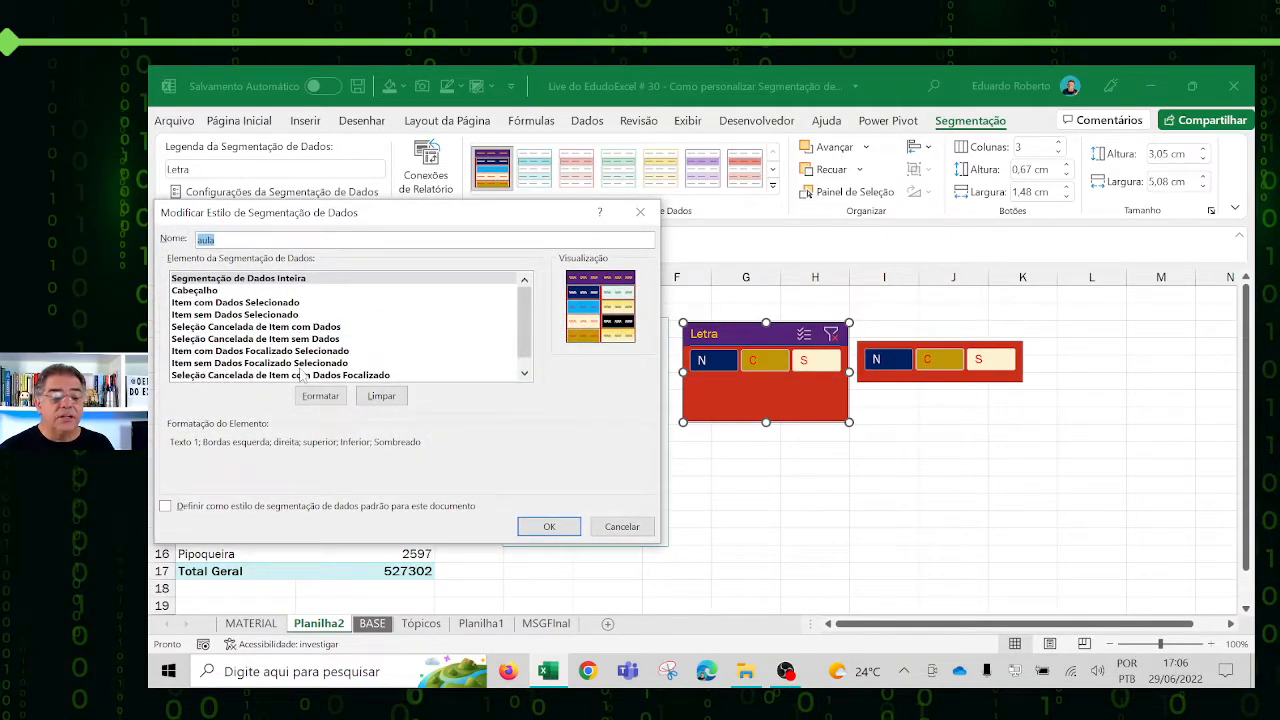
{"action": "left_click", "coordinate": [547, 524]}
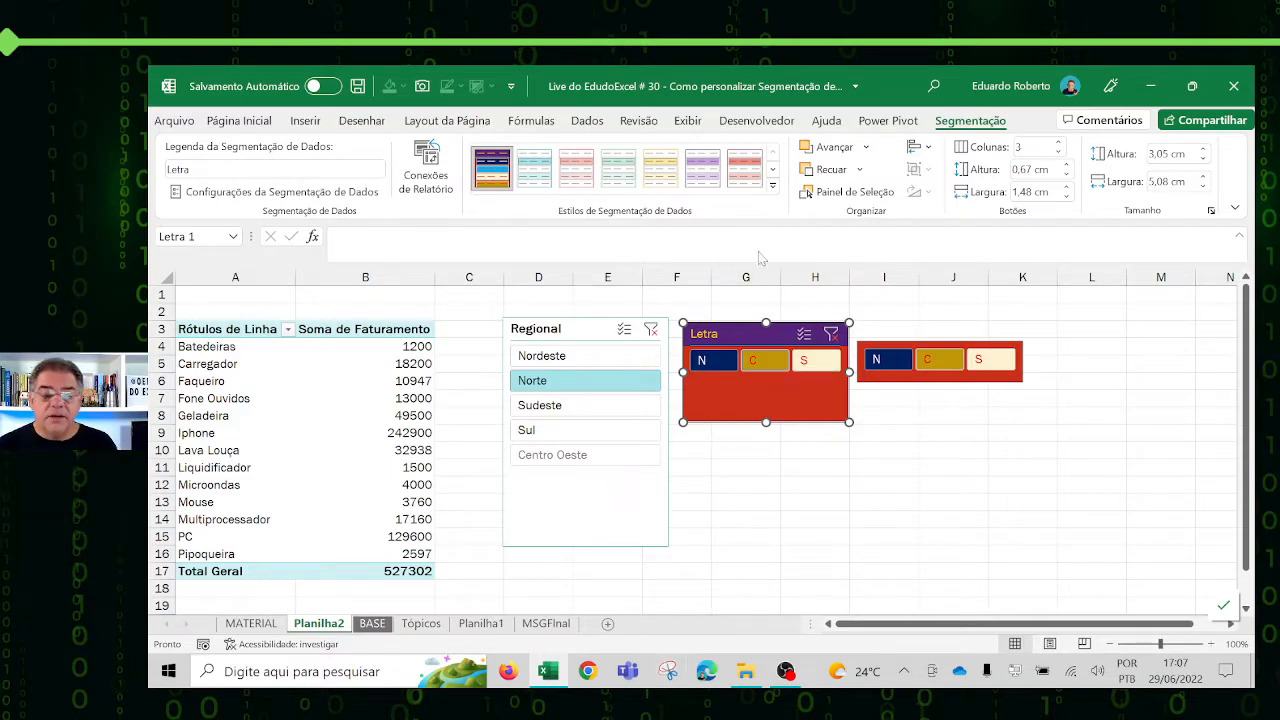
{"action": "left_click", "coordinate": [772, 186]}
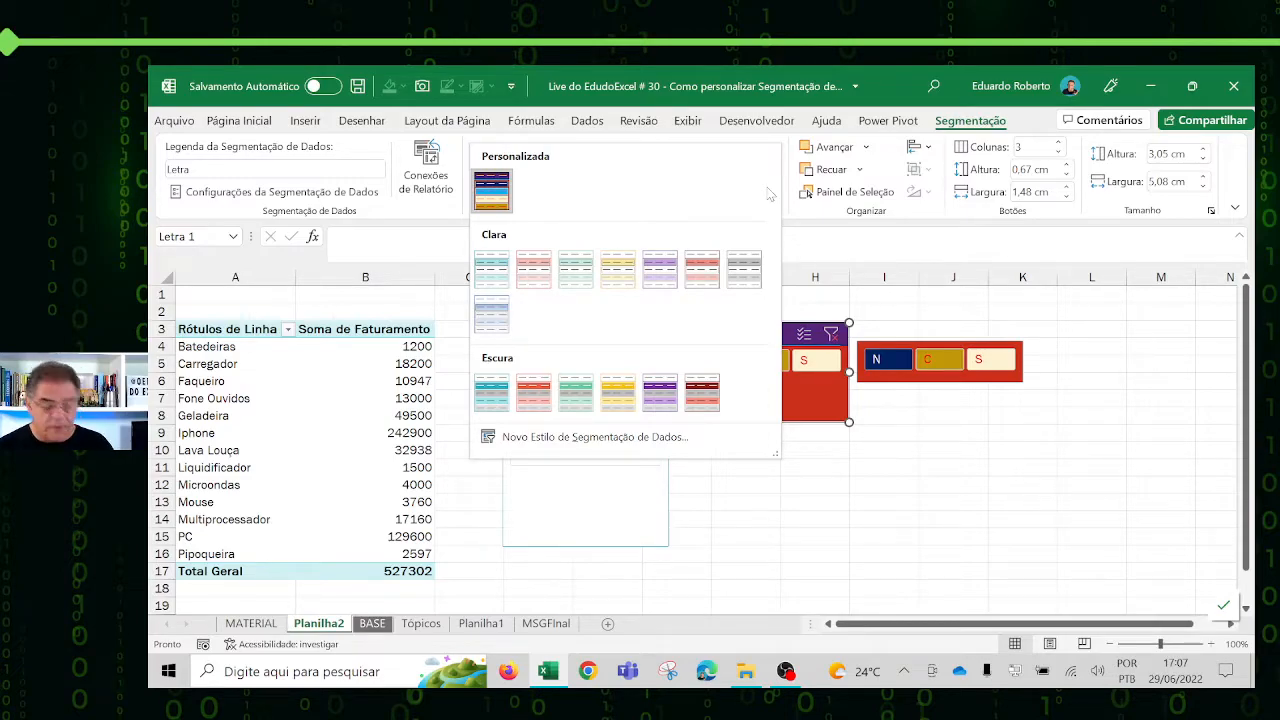
{"action": "key", "text": "Escape"}
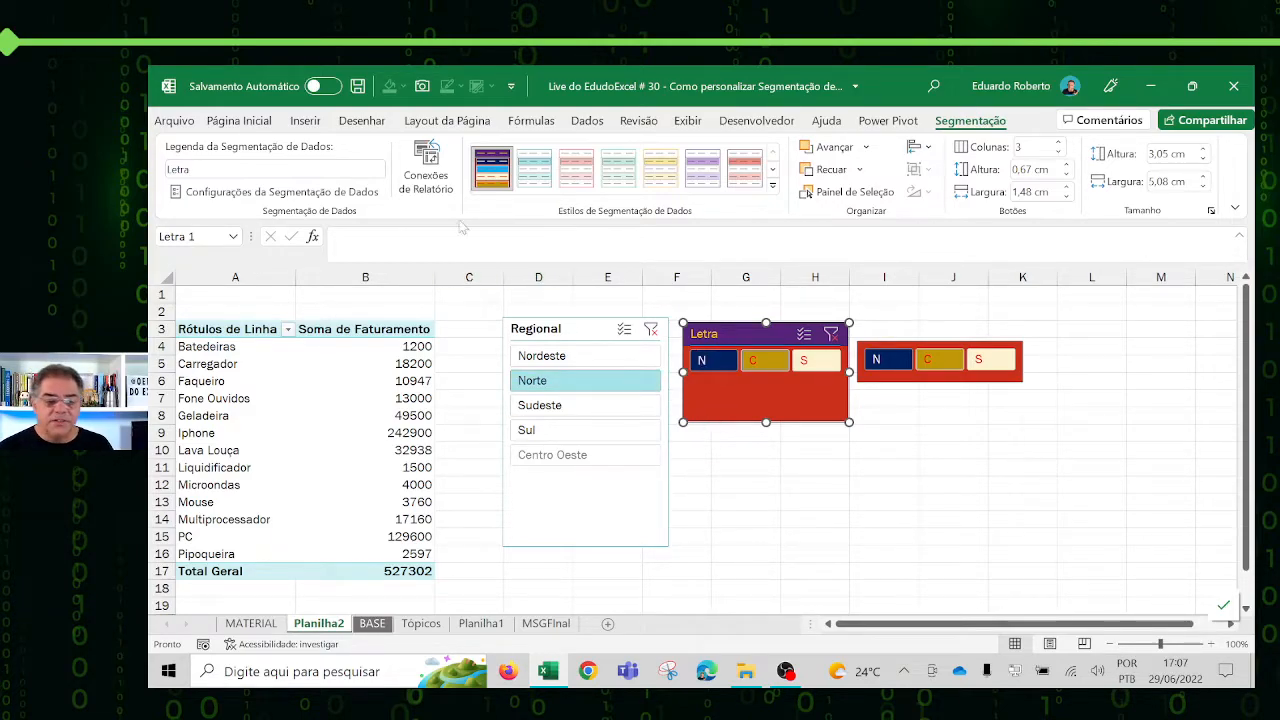
Step: Set the font size of "Item com Dados Focalizado Selecionado" in the aula style to 72 and apply the change
{"action": "right_click", "coordinate": [490, 181]}
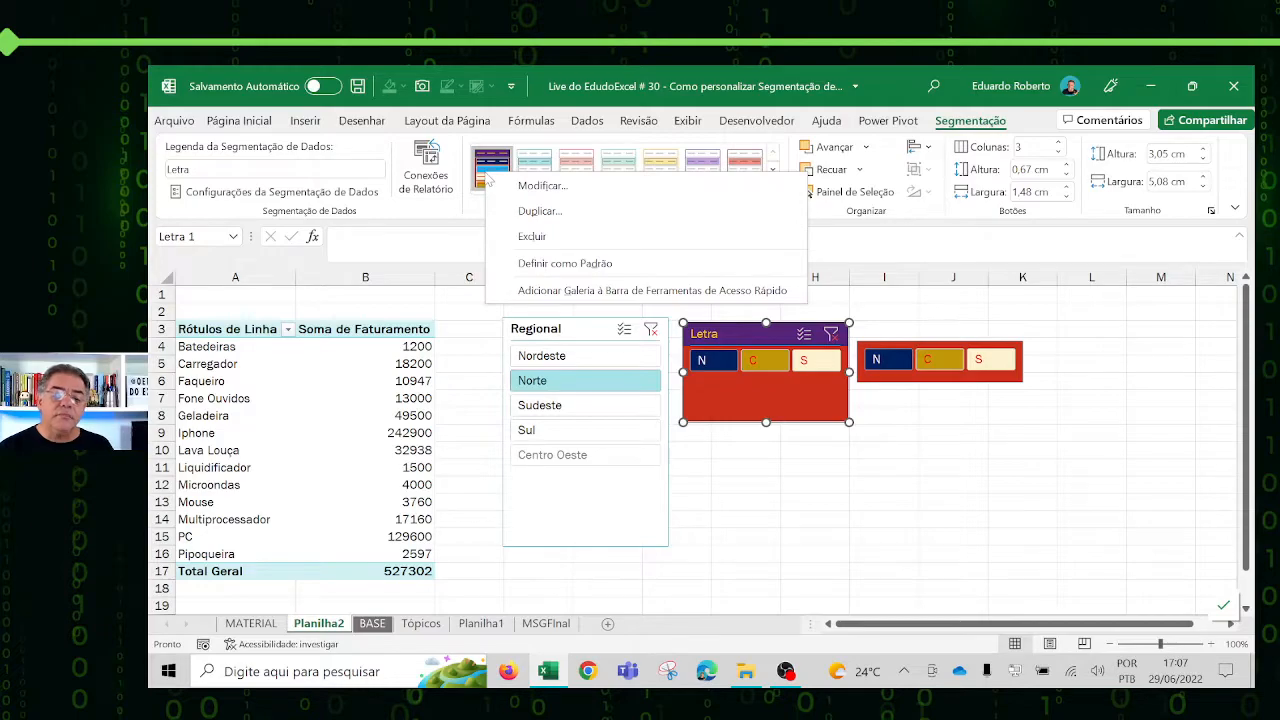
{"action": "left_click", "coordinate": [540, 180]}
{"action": "left_click", "coordinate": [238, 352]}
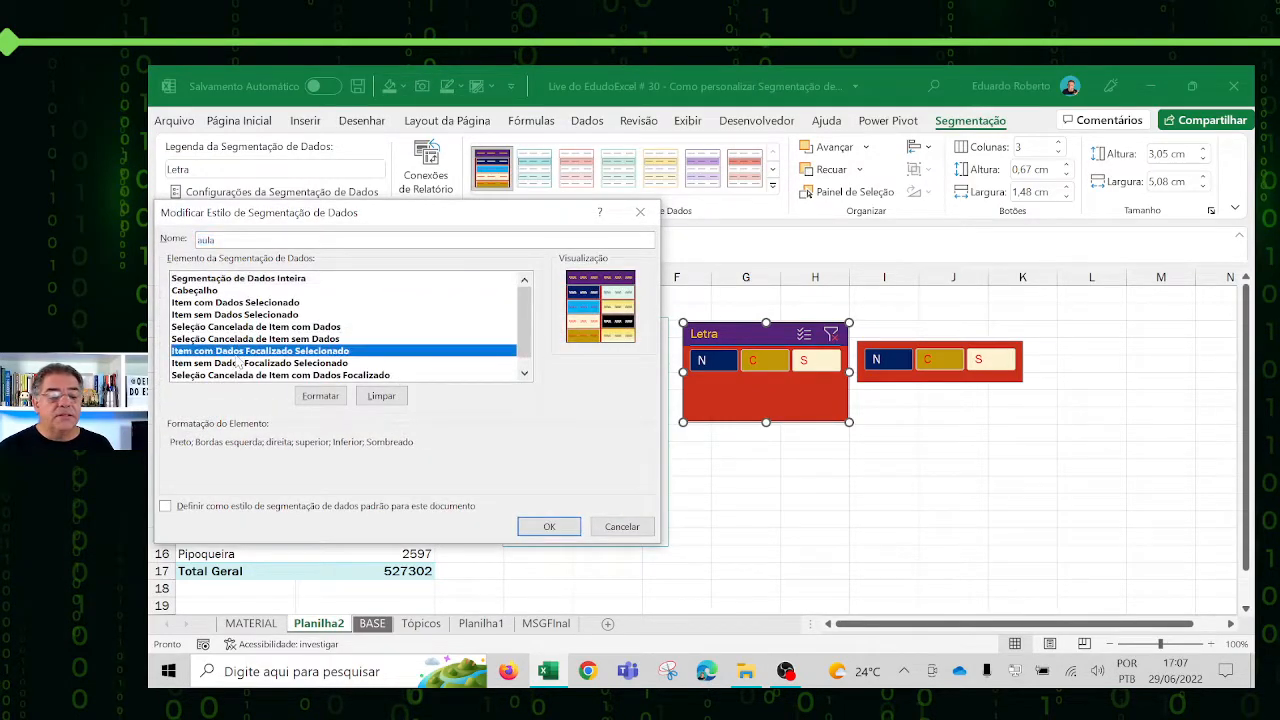
{"action": "left_click", "coordinate": [321, 396]}
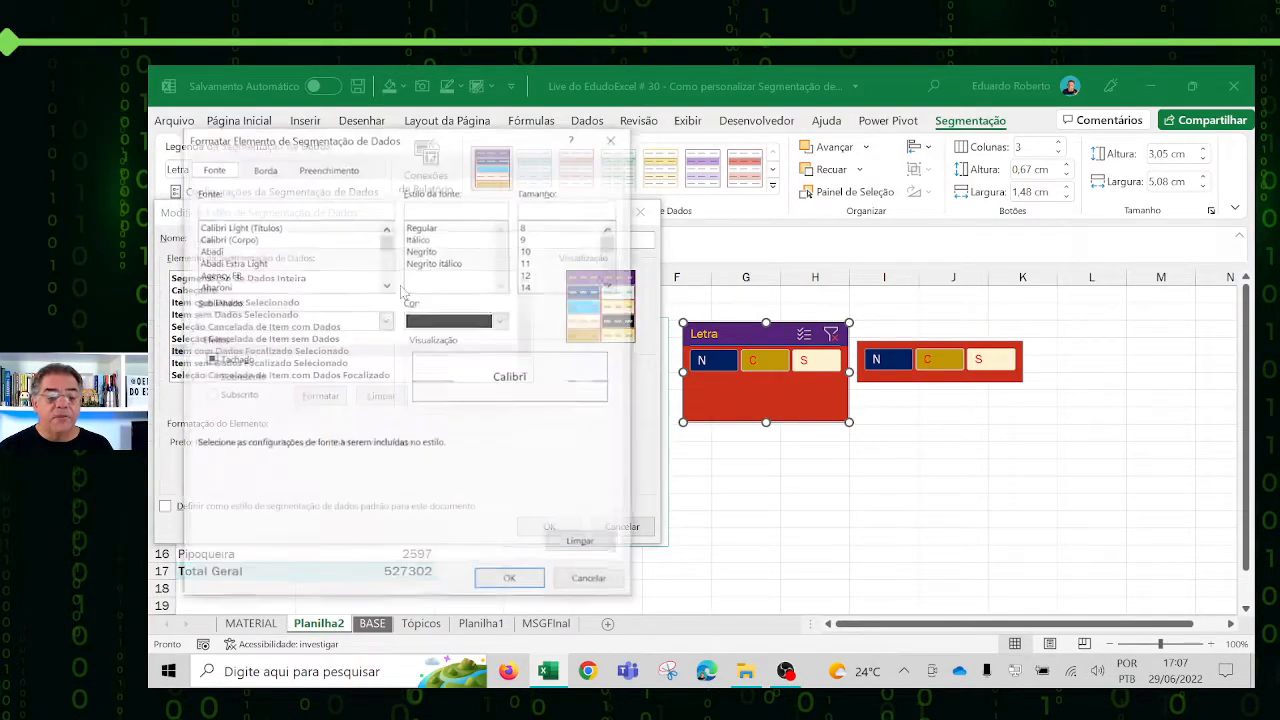
{"action": "left_click_drag", "start_coordinate": [611, 245], "coordinate": [610, 276]}
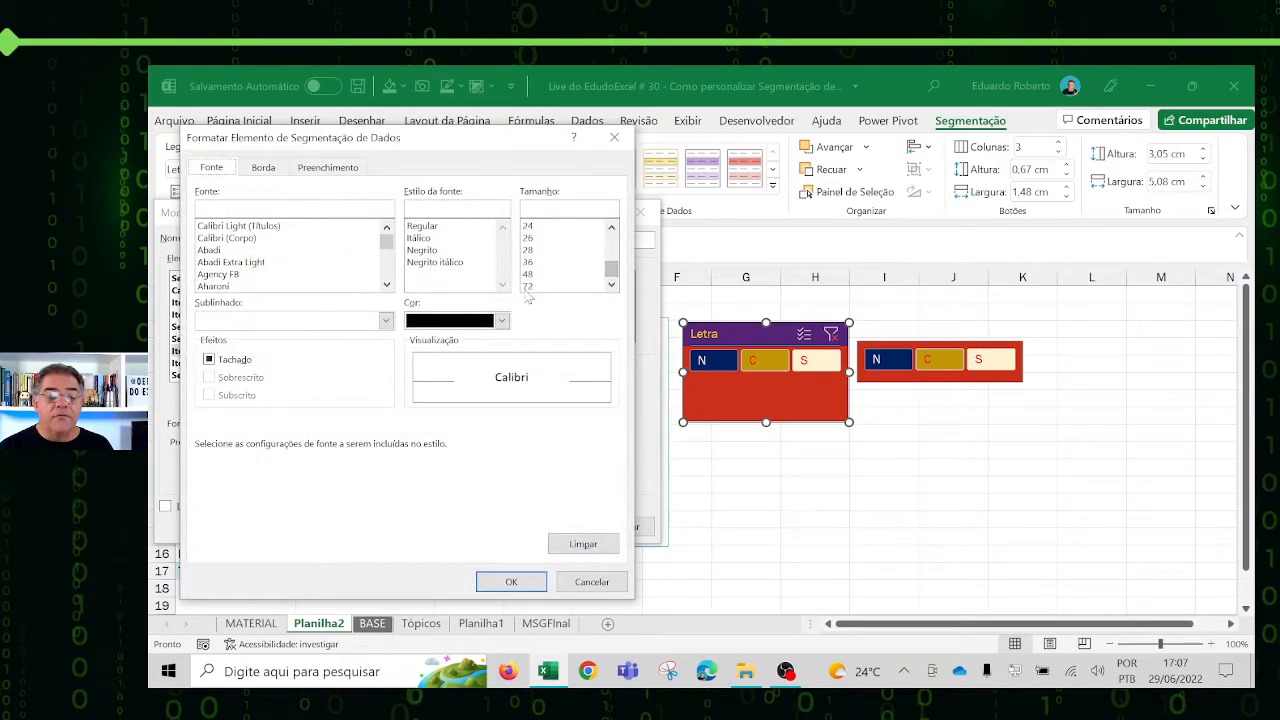
{"action": "left_click", "coordinate": [530, 286]}
{"action": "left_click", "coordinate": [511, 581]}
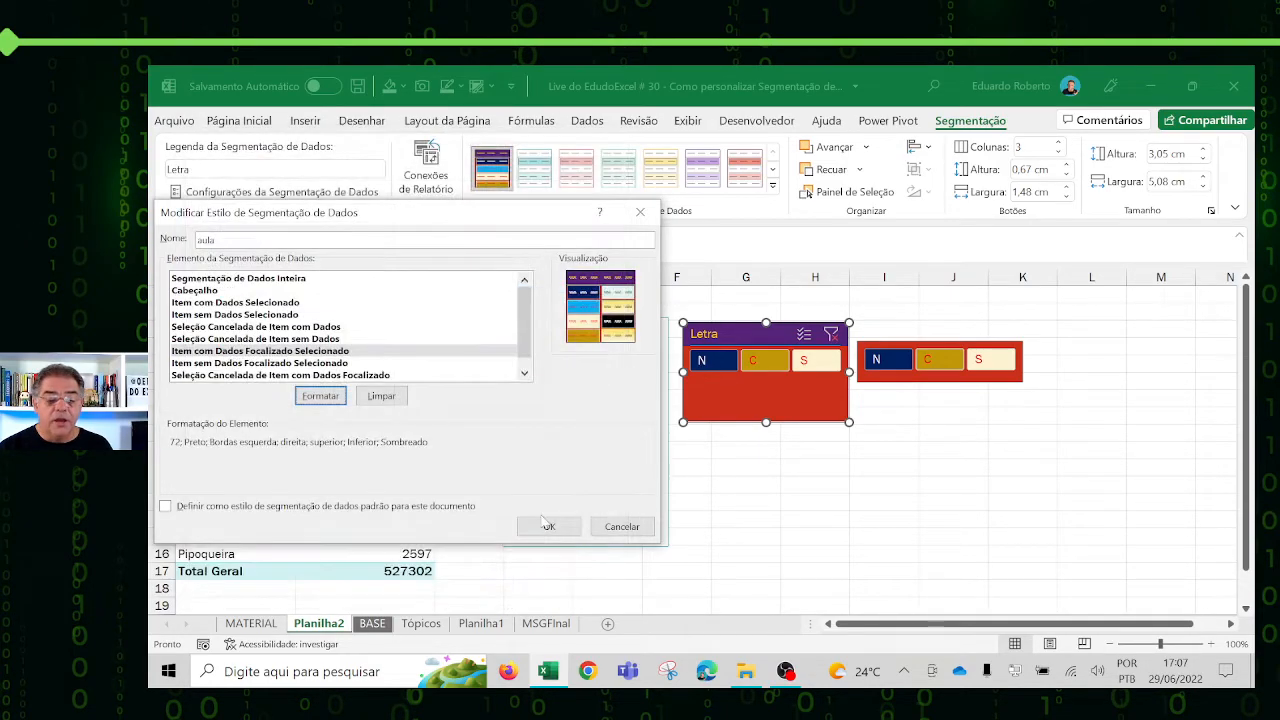
{"action": "left_click", "coordinate": [545, 526]}
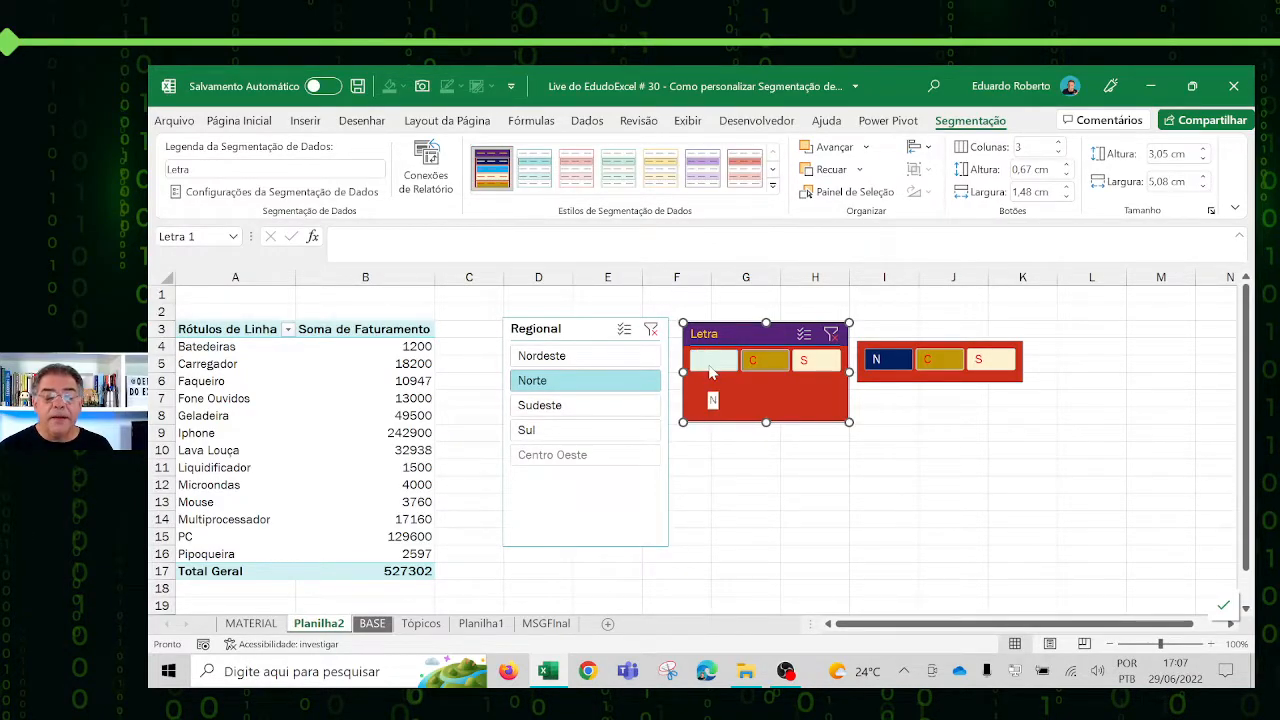
Step: Set the font size of "Item com Dados Focalizado Selecionado" in the aula style to 24 and apply the change
{"action": "right_click", "coordinate": [481, 188]}
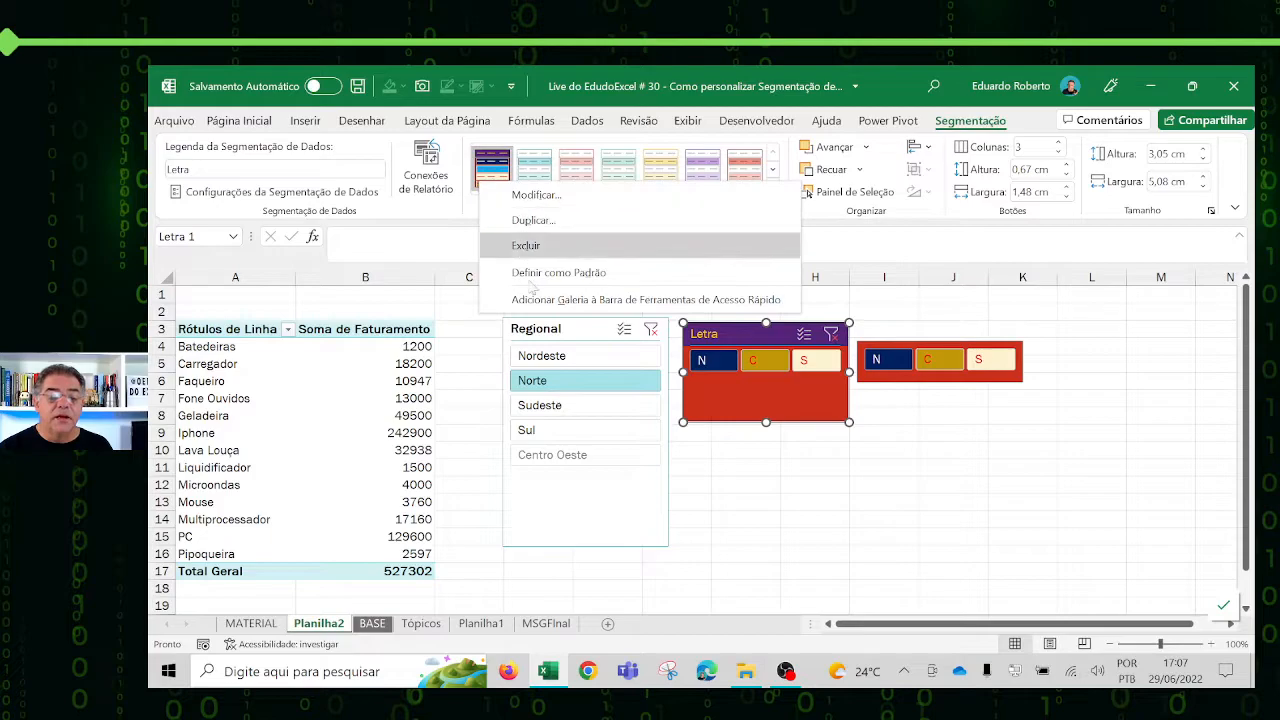
{"action": "left_click", "coordinate": [540, 220]}
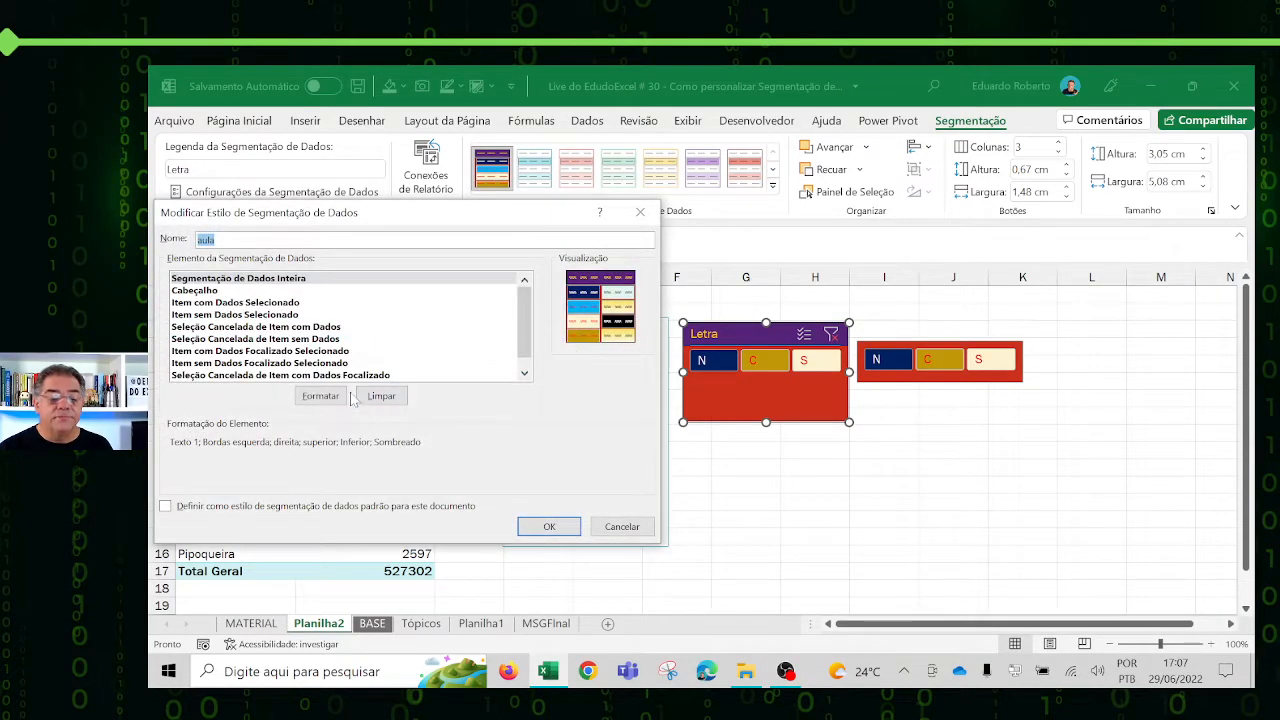
{"action": "left_click", "coordinate": [234, 351]}
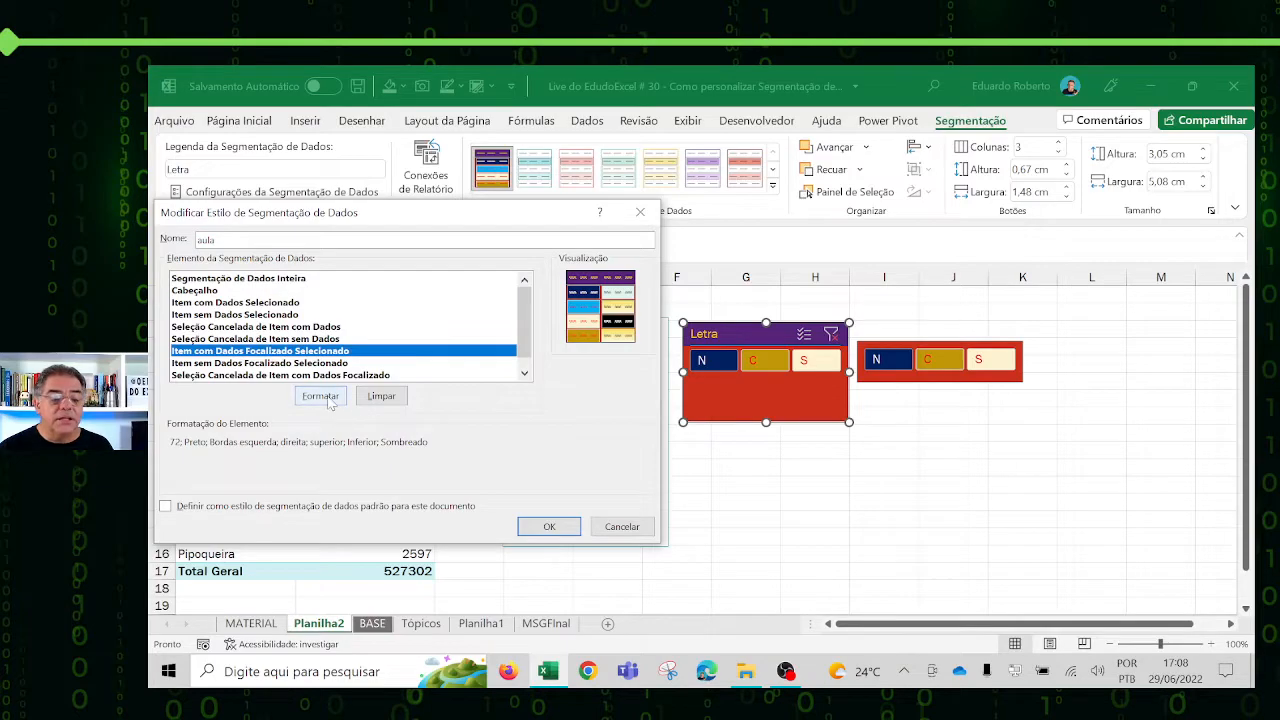
{"action": "left_click", "coordinate": [320, 395]}
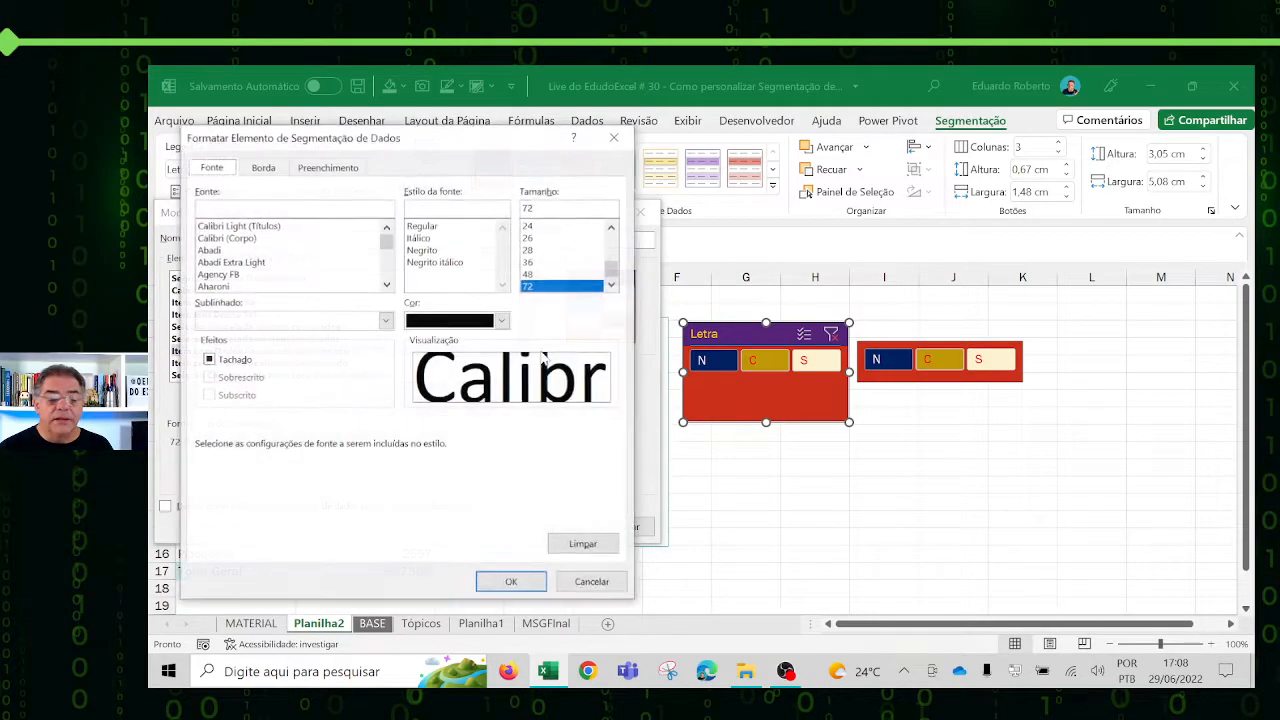
{"action": "left_click", "coordinate": [538, 226]}
{"action": "left_click", "coordinate": [511, 582]}
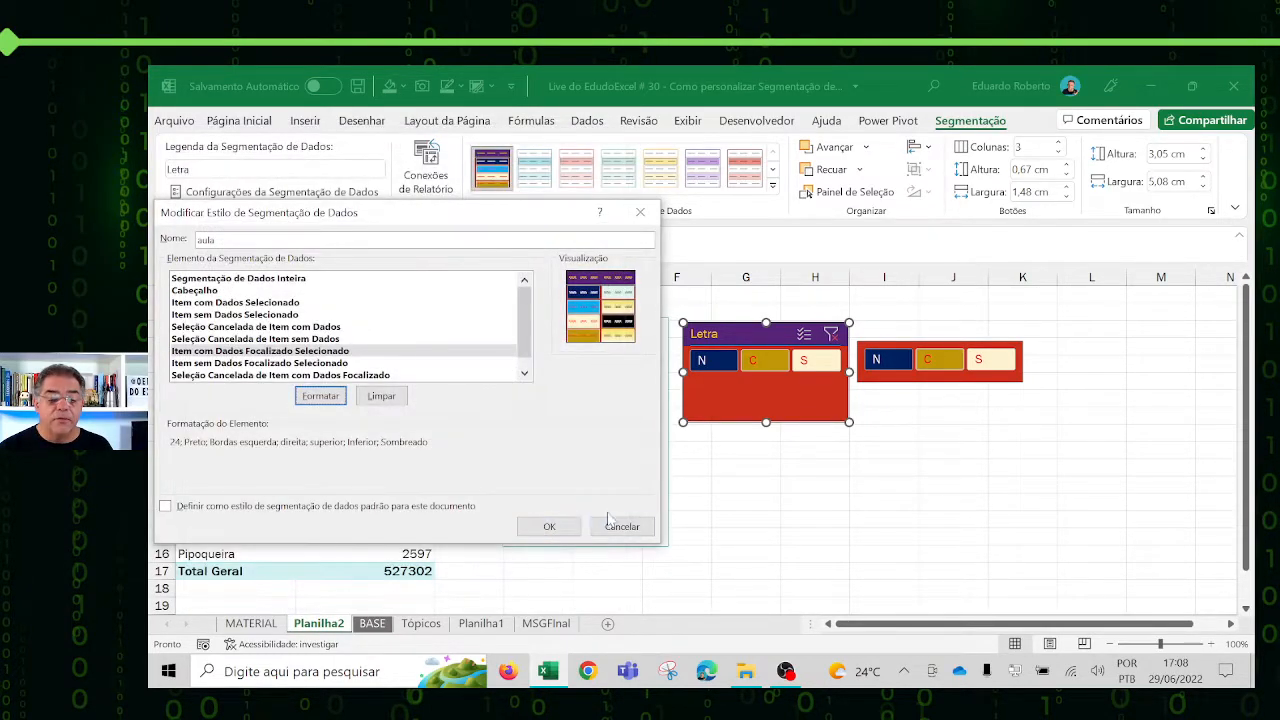
{"action": "left_click", "coordinate": [540, 526]}
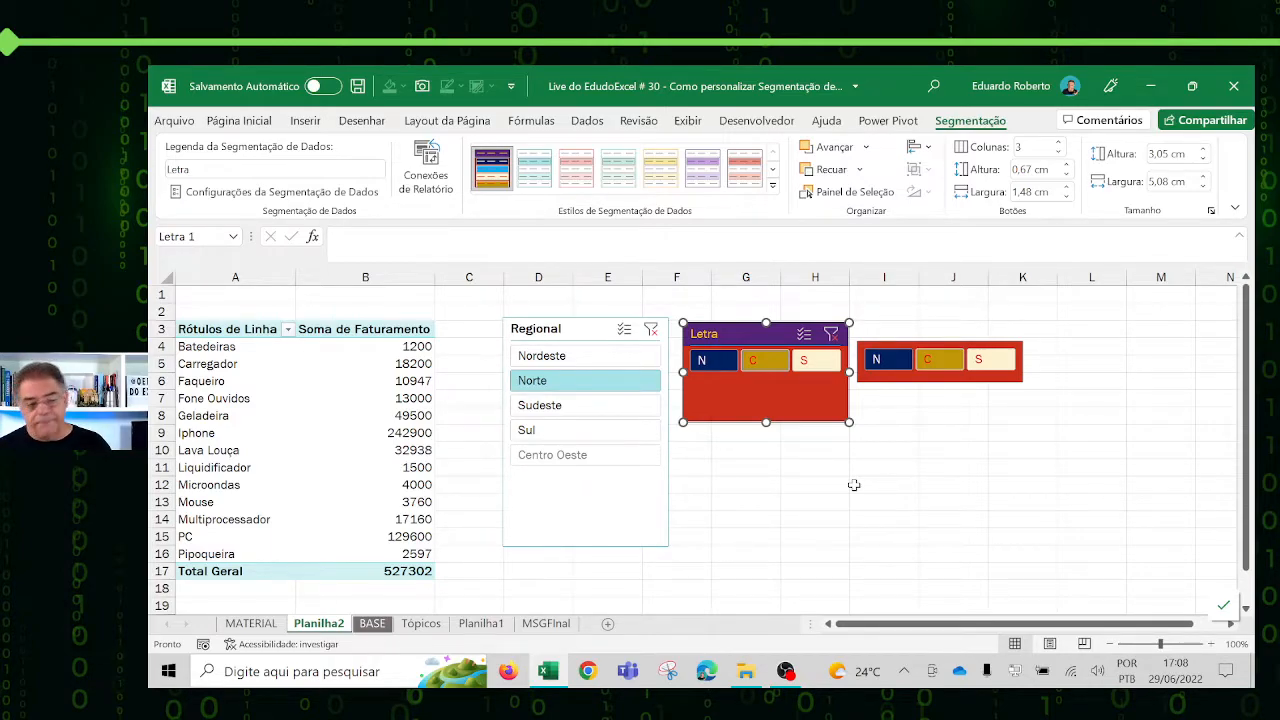
Step: Reopen the aula style for modification and give "Seleção Cancelada de Item com Dados Focalizado" a solid yellow fill
{"action": "right_click", "coordinate": [491, 179]}
{"action": "left_click", "coordinate": [520, 214]}
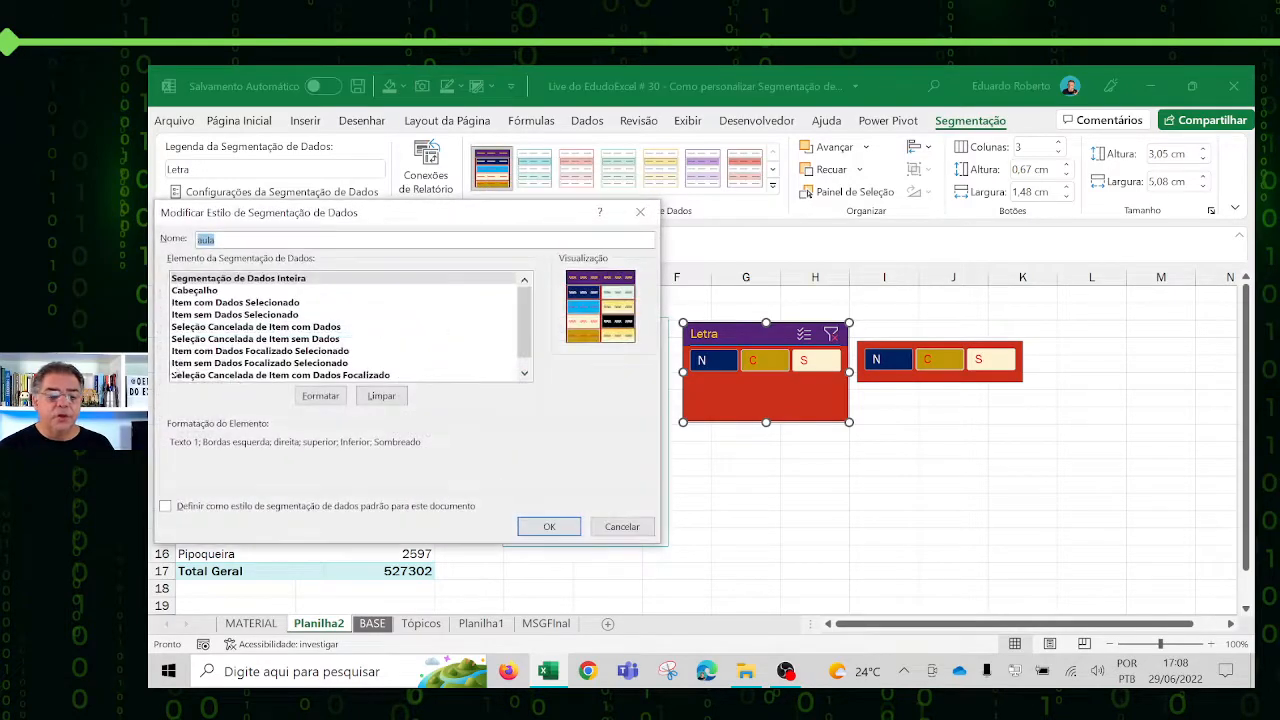
{"action": "left_click", "coordinate": [524, 373]}
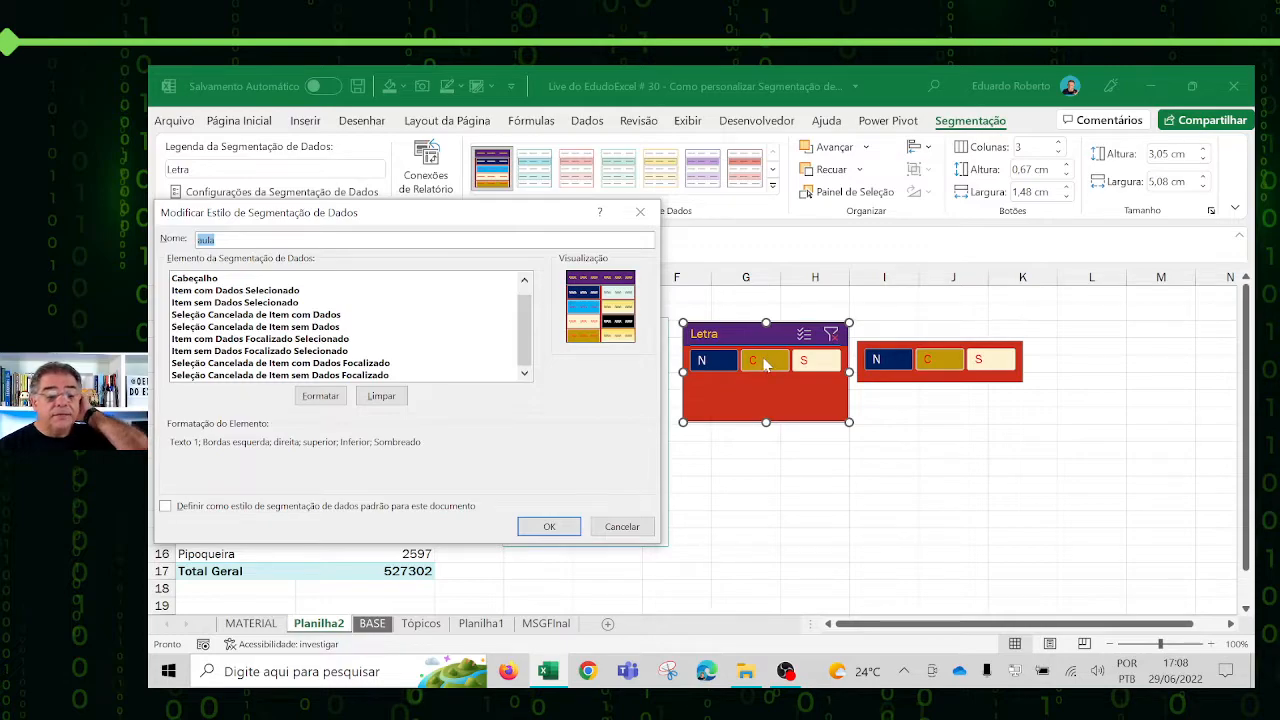
{"action": "left_click", "coordinate": [320, 368]}
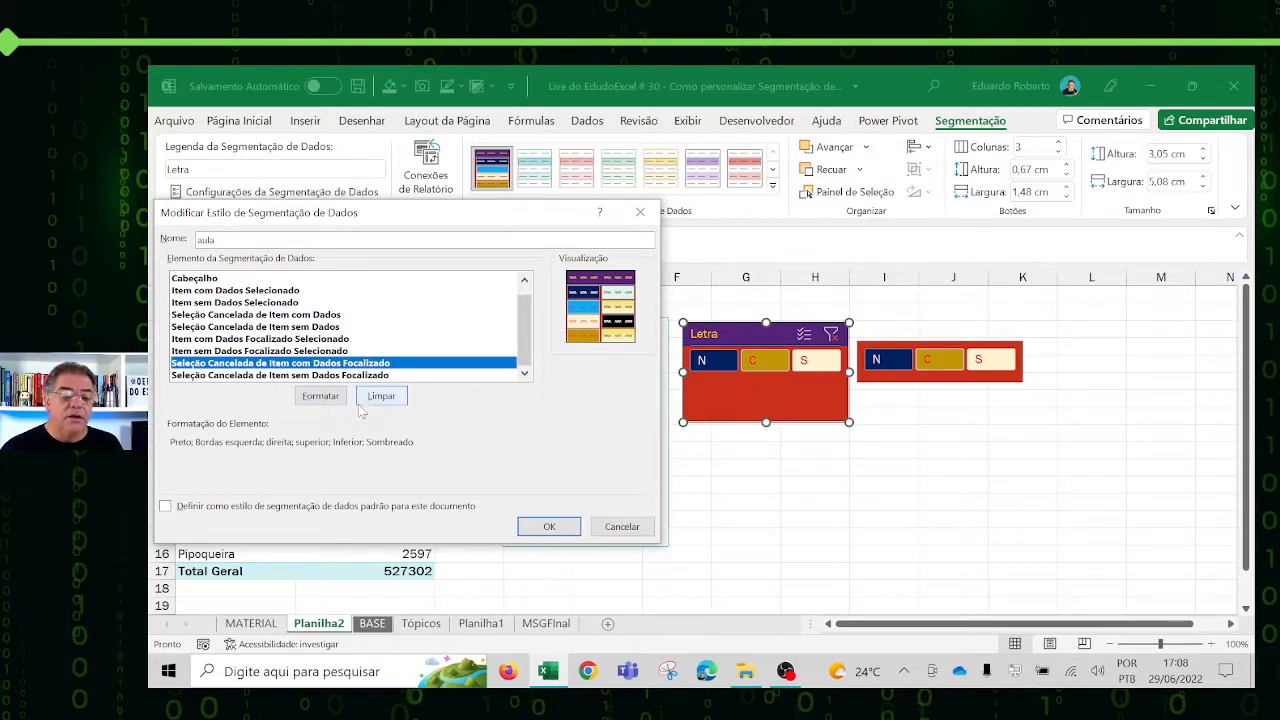
{"action": "left_click", "coordinate": [320, 396]}
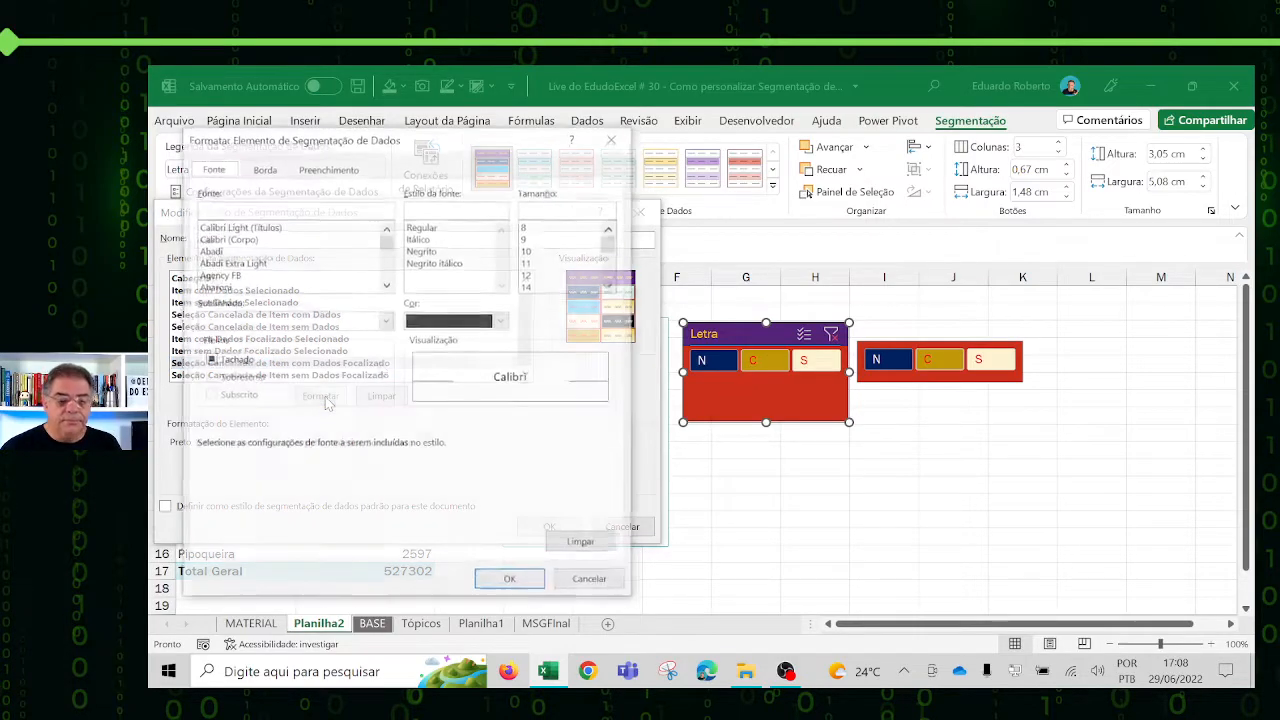
{"action": "left_click", "coordinate": [343, 169]}
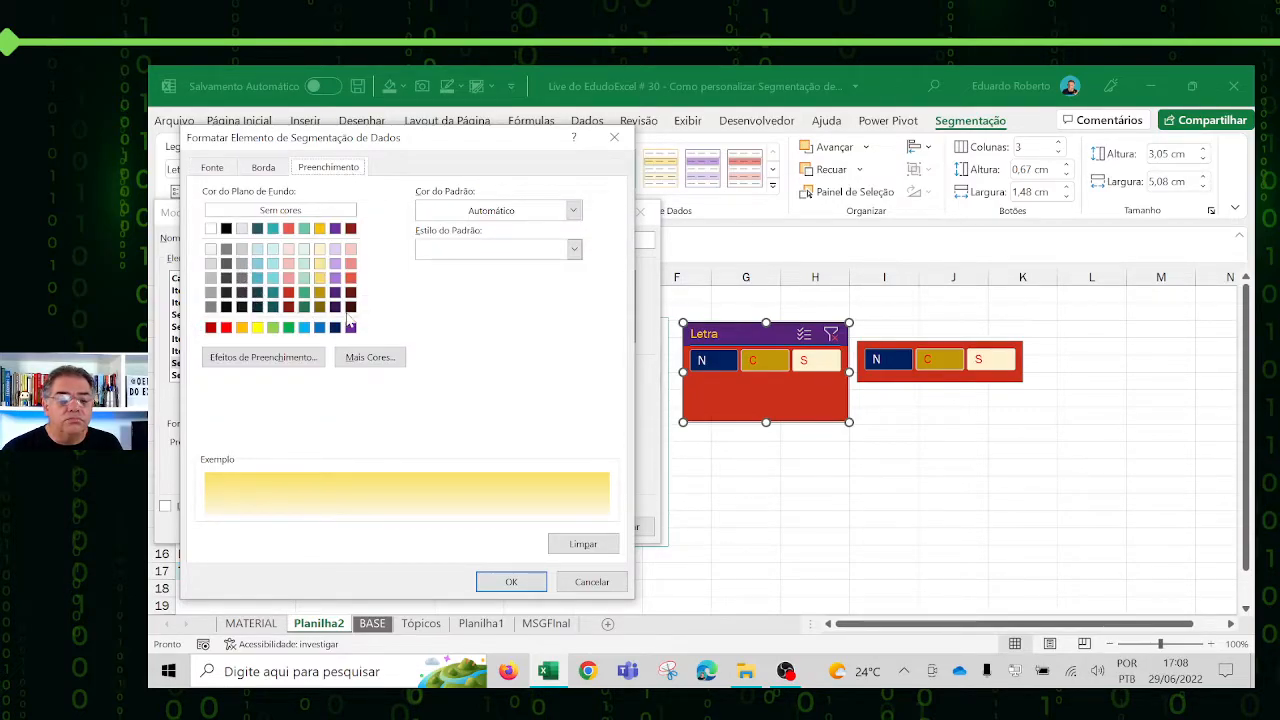
{"action": "left_click", "coordinate": [257, 329]}
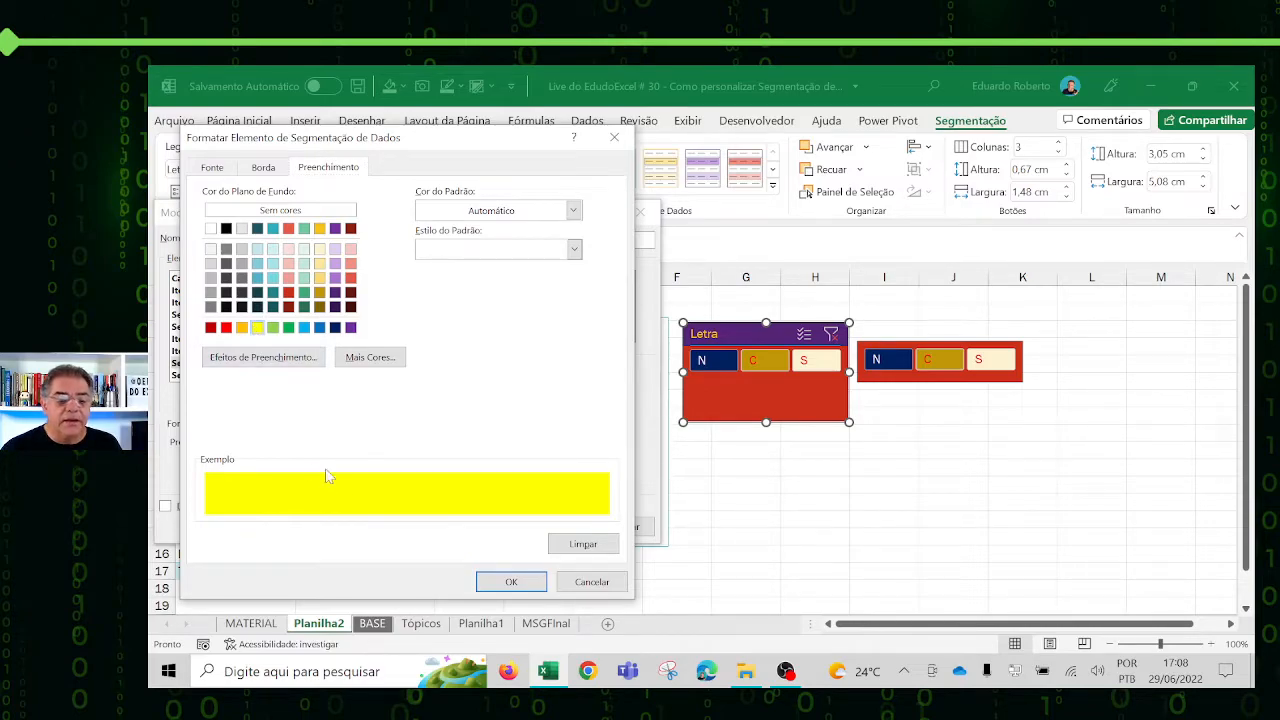
Step: Set the font color of "Seleção Cancelada de Item com Dados Focalizado" to dark purple (Ênfase 5, Mais Escuro 25%) and apply the style changes
{"action": "left_click", "coordinate": [212, 168]}
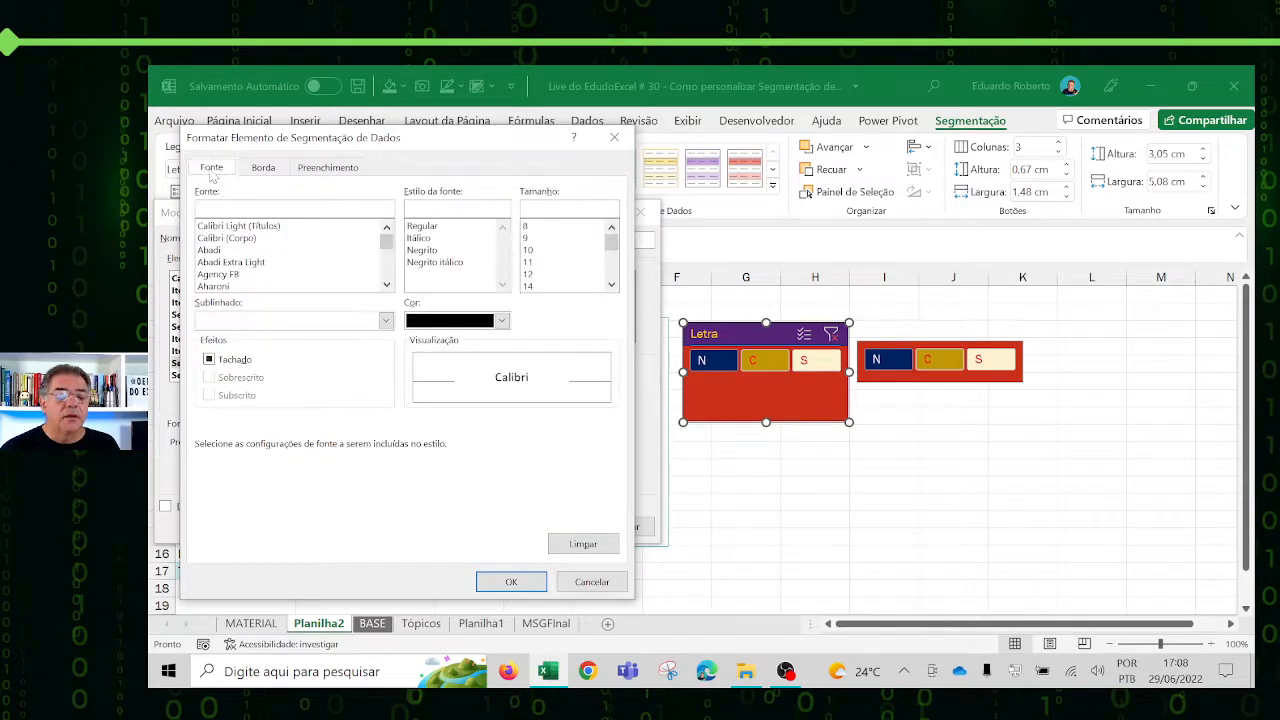
{"action": "left_click", "coordinate": [501, 321]}
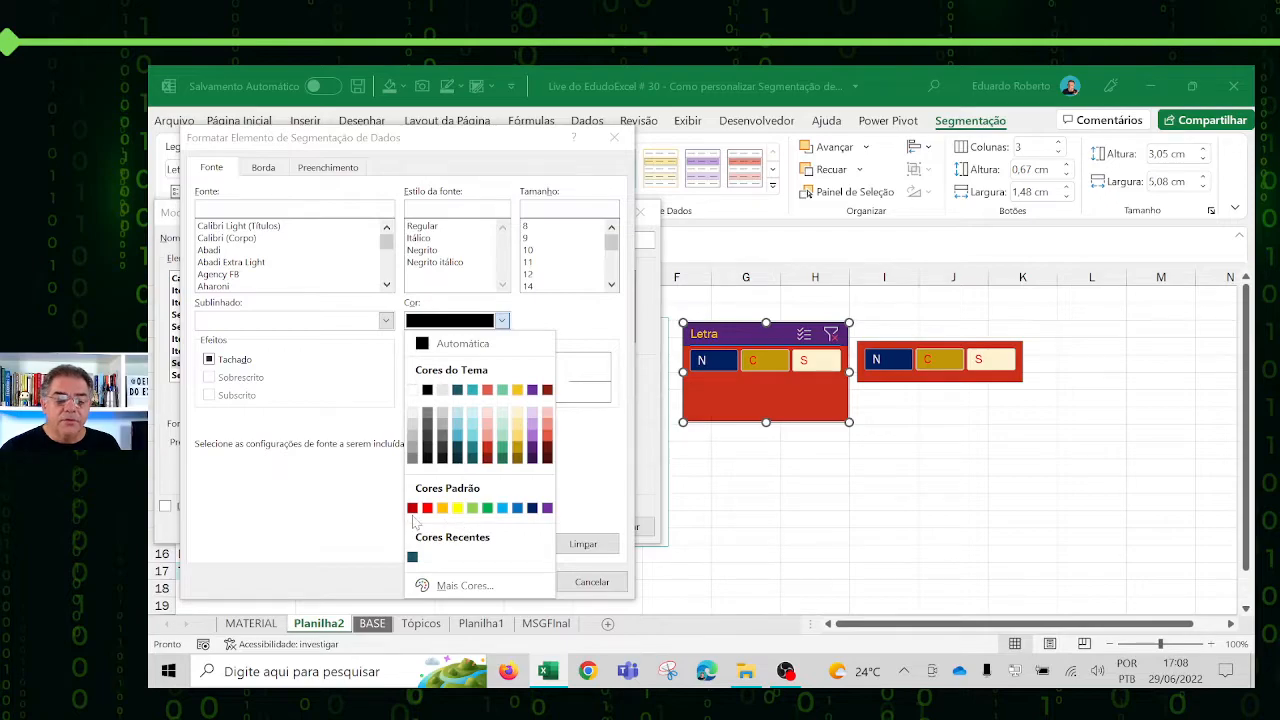
{"action": "left_click", "coordinate": [532, 448]}
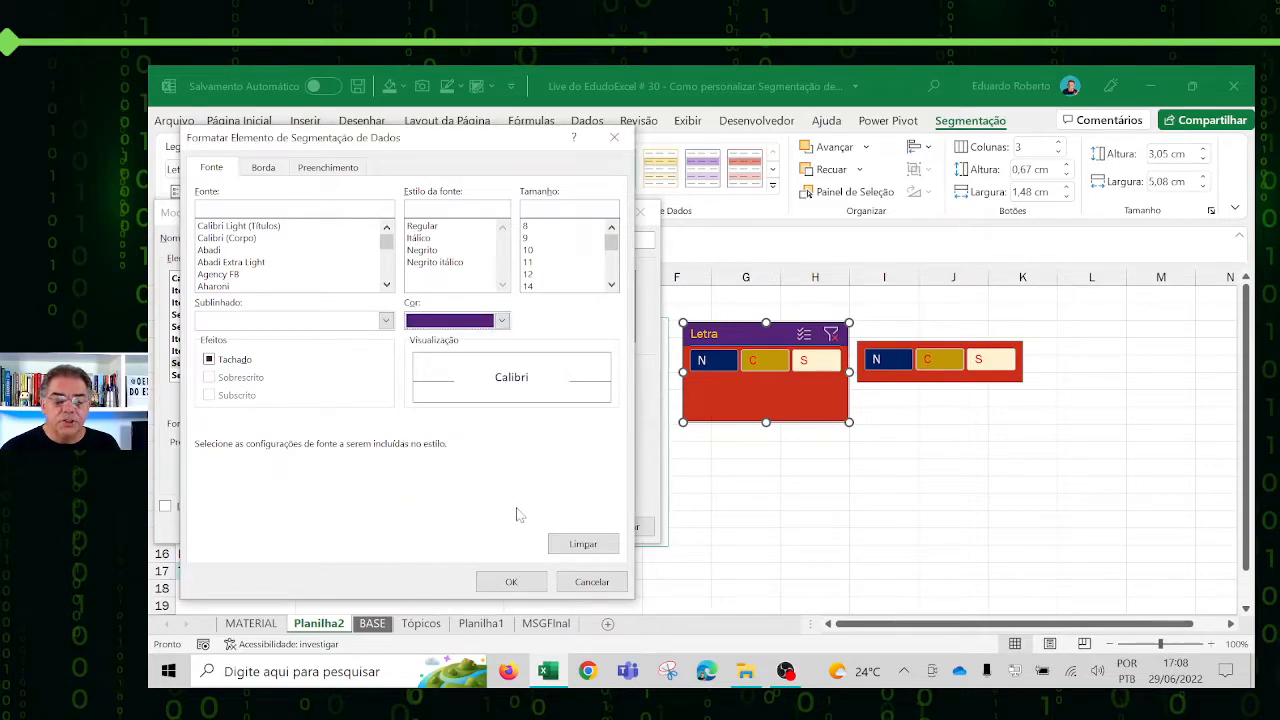
{"action": "left_click", "coordinate": [511, 582]}
{"action": "left_click", "coordinate": [545, 527]}
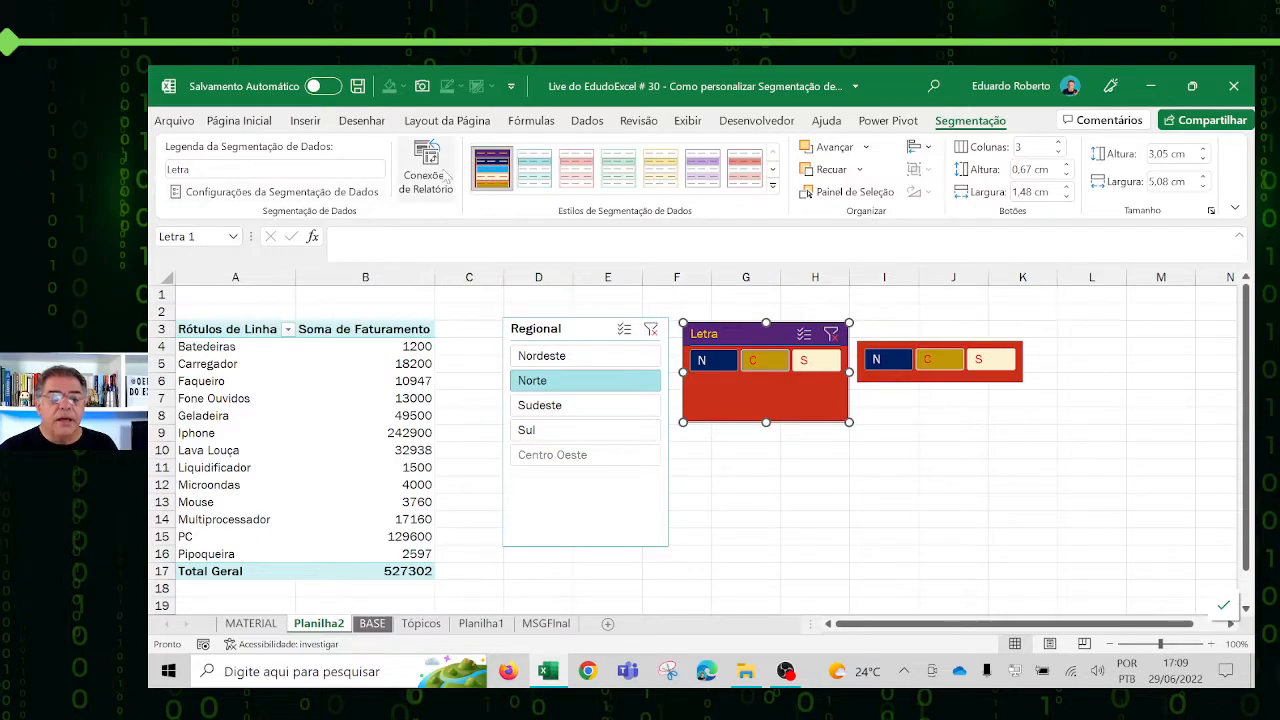
Step: Review the formatting of "Item sem Dados Focalizado Selecionado" and "Seleção Cancelada de Item com Dados Focalizado" in the aula style
{"action": "right_click", "coordinate": [494, 172]}
{"action": "left_click", "coordinate": [552, 188]}
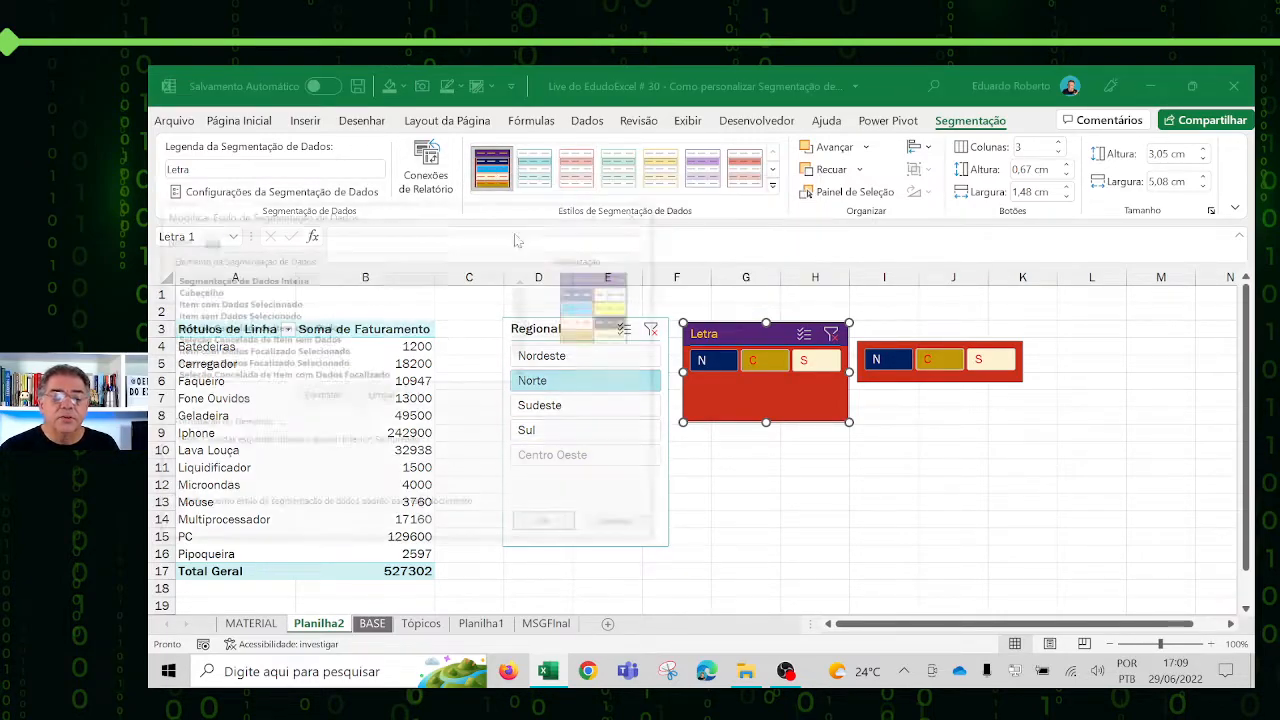
{"action": "left_click", "coordinate": [222, 363]}
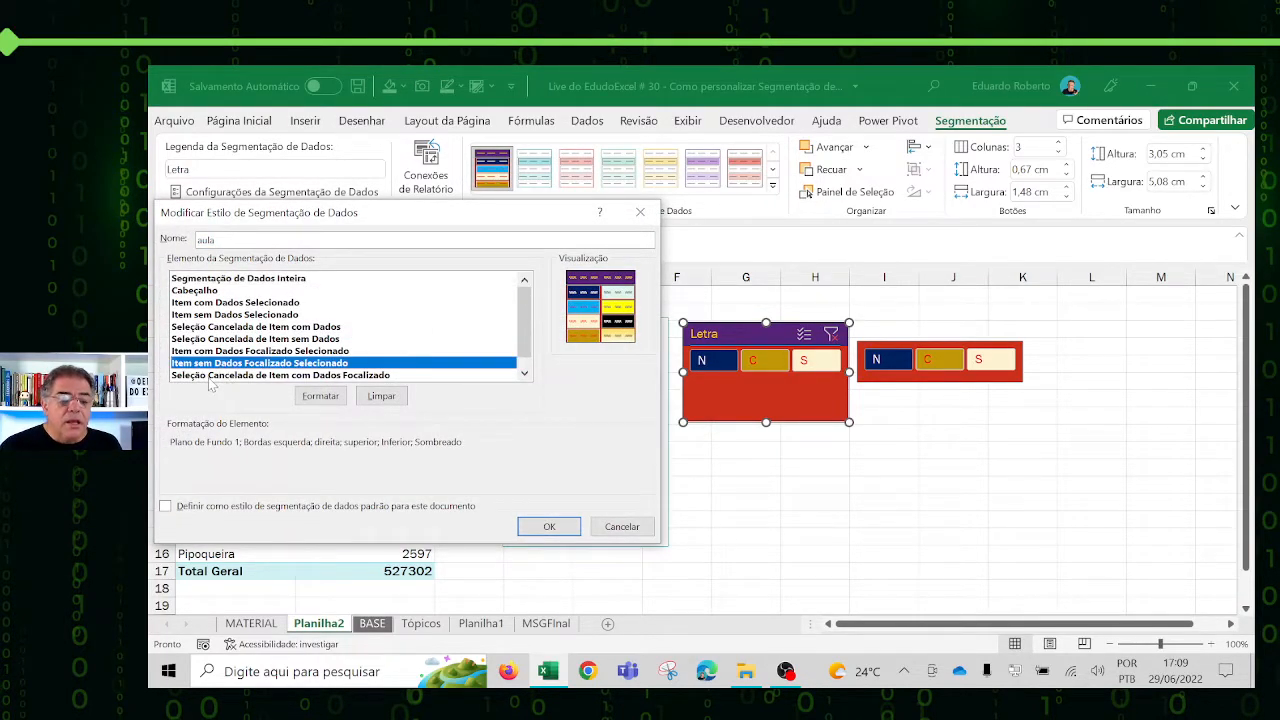
{"action": "scroll", "coordinate": [363, 375], "scroll_direction": "down", "scroll_amount": 1}
{"action": "left_click", "coordinate": [280, 364]}
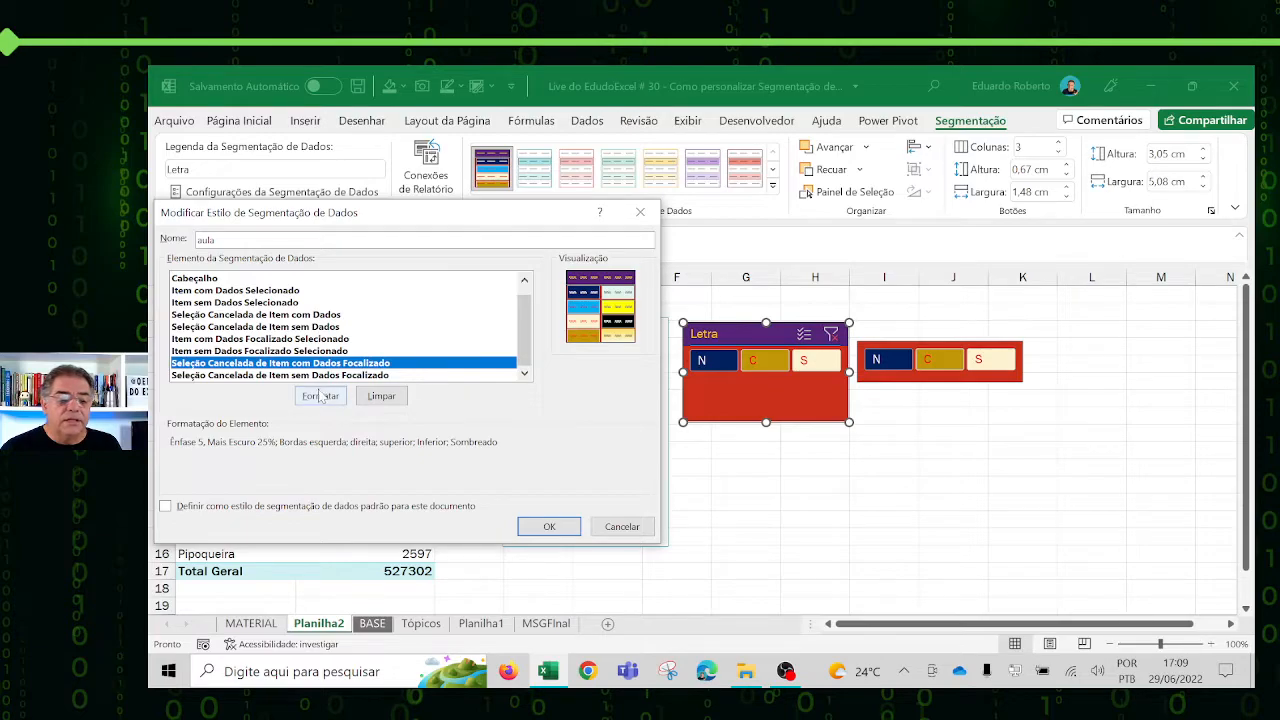
{"action": "left_click", "coordinate": [549, 527]}
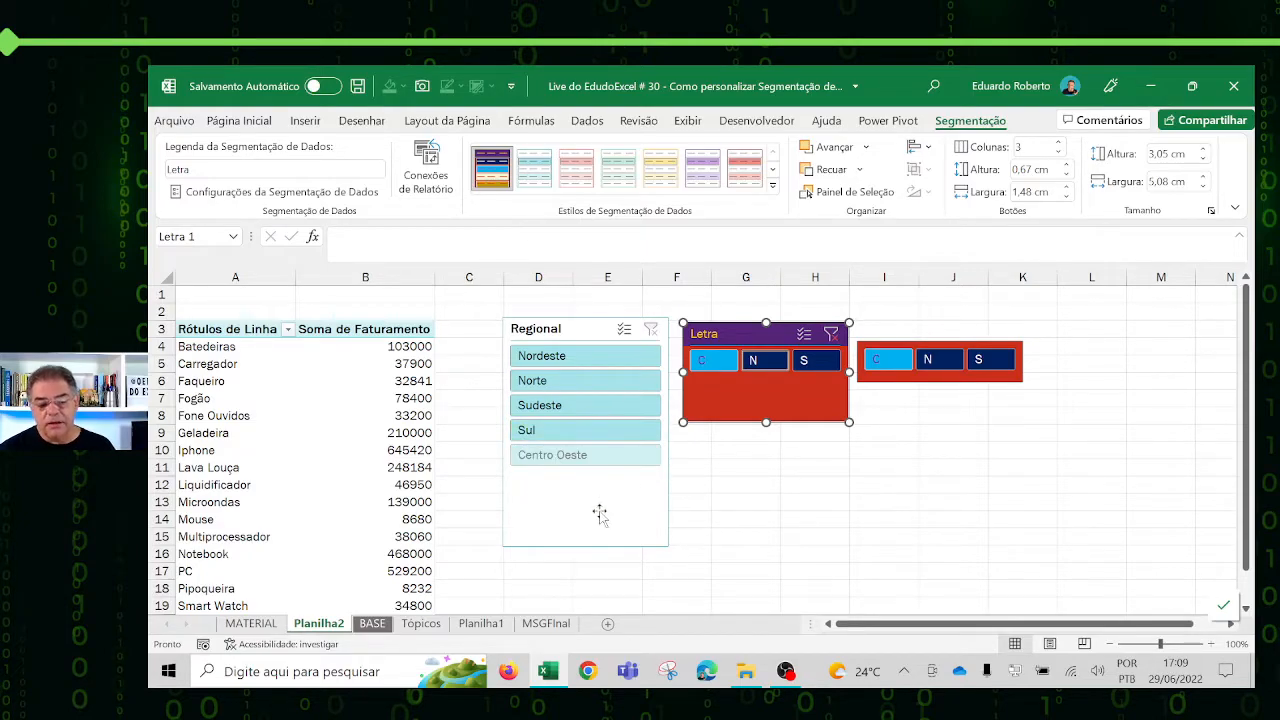
{"action": "right_click", "coordinate": [498, 180]}
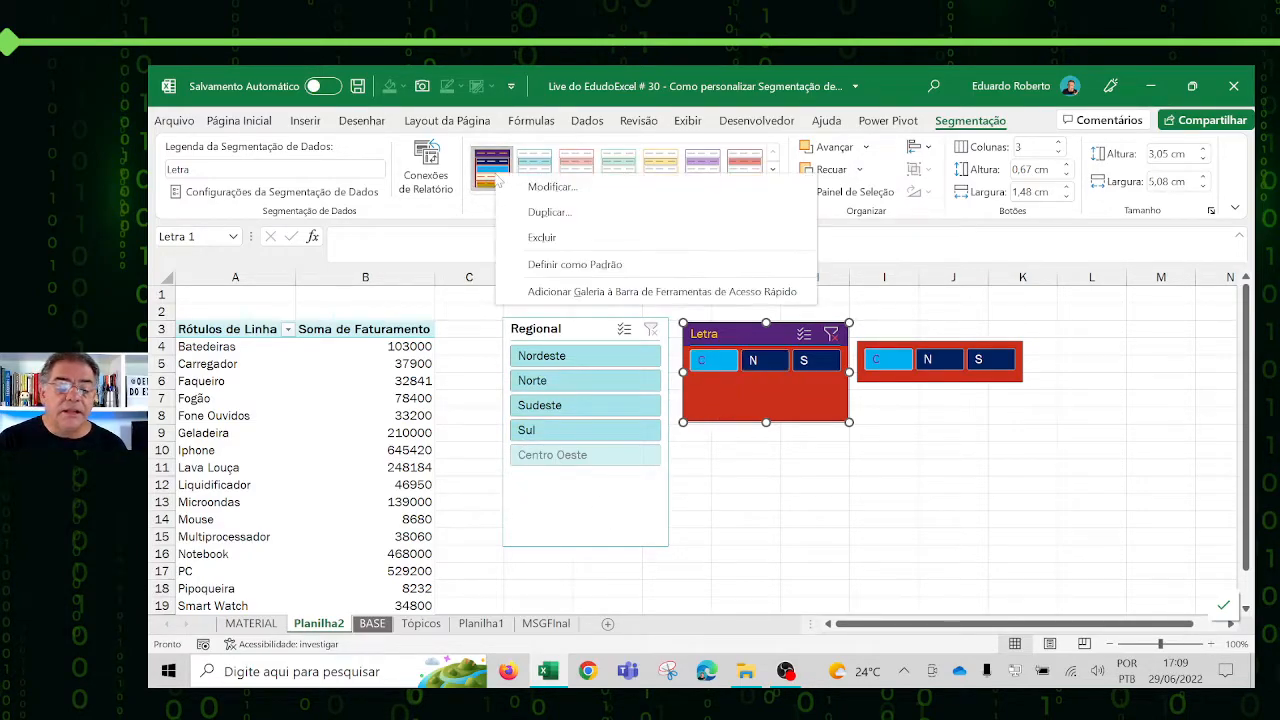
{"action": "left_click", "coordinate": [566, 188]}
{"action": "left_click", "coordinate": [522, 374]}
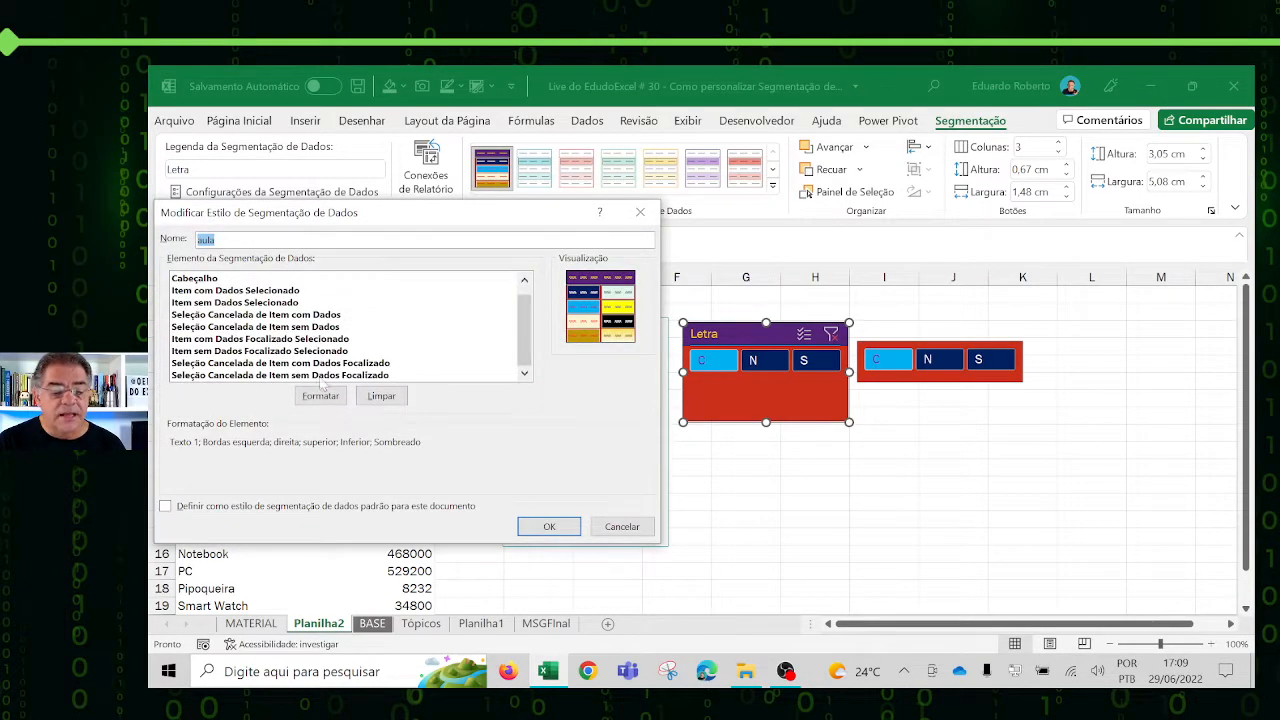
{"action": "left_click", "coordinate": [219, 376]}
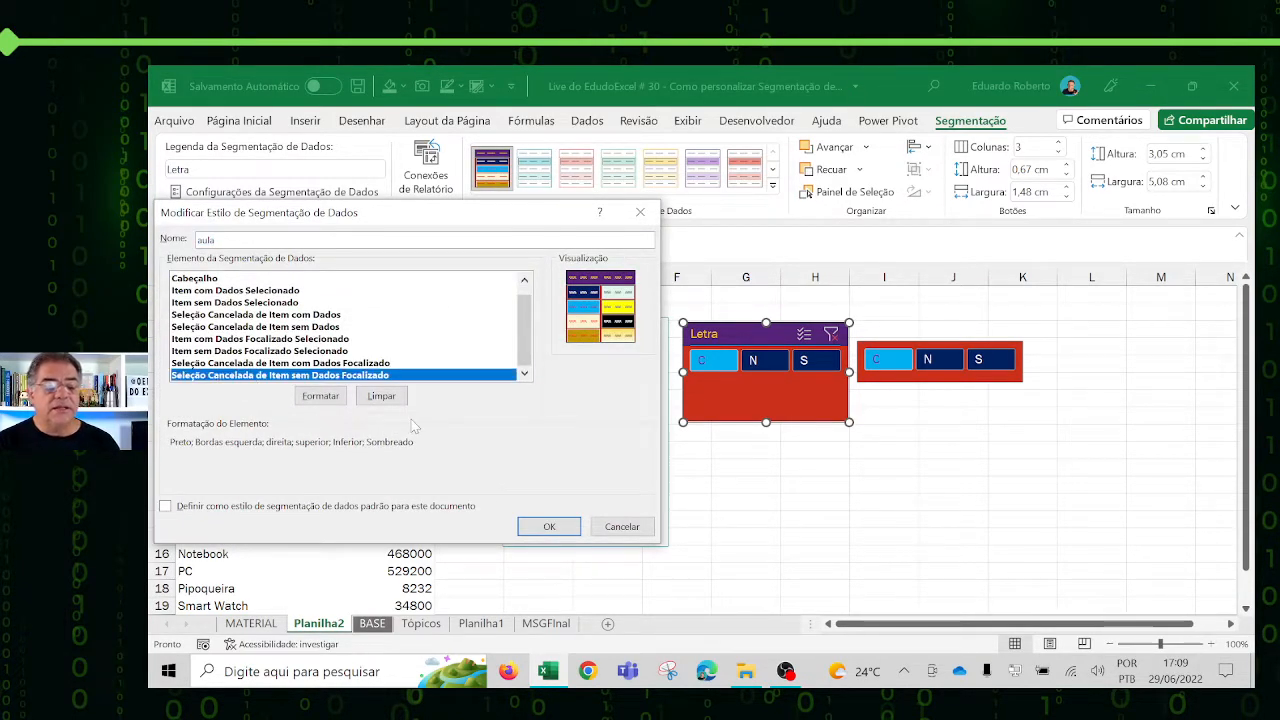
{"action": "left_click", "coordinate": [627, 532]}
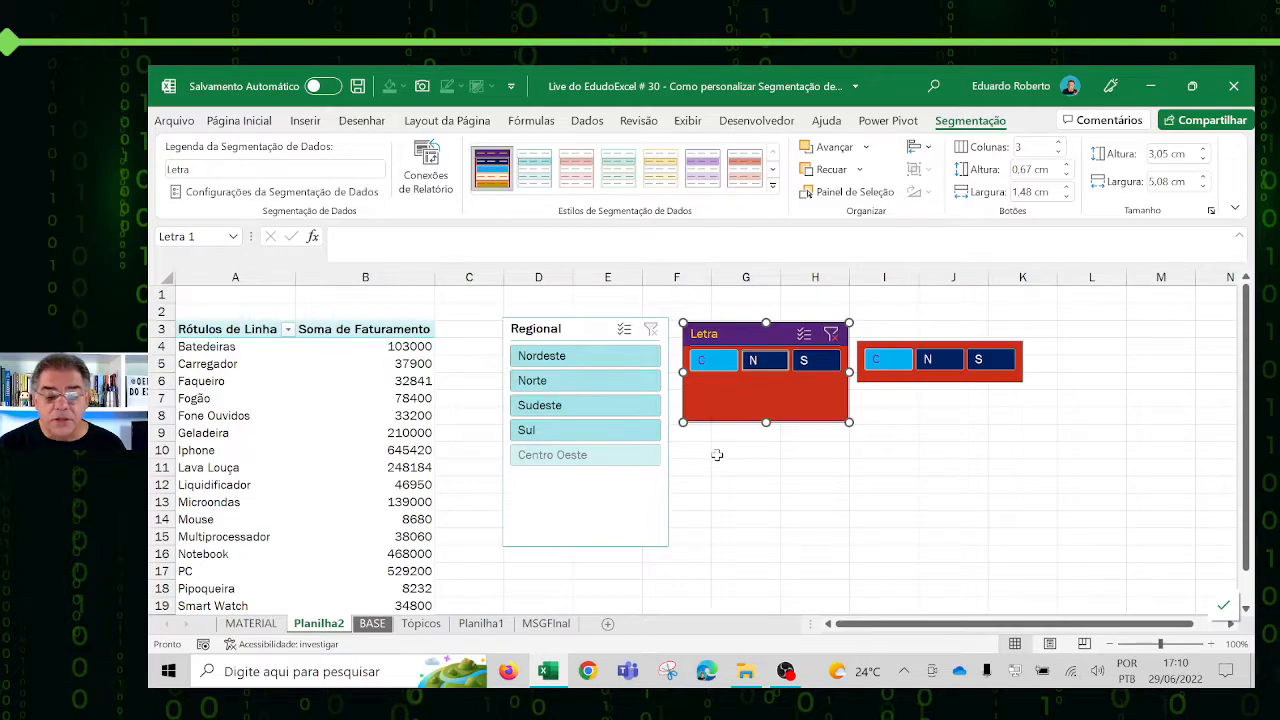
Step: Reopen the aula style and set the first gradient fill color of "Seleção Cancelada de Item sem Dados Focalizado" to dark green
{"action": "right_click", "coordinate": [483, 185]}
{"action": "left_click", "coordinate": [525, 196]}
{"action": "scroll", "coordinate": [240, 385], "scroll_direction": "down", "scroll_amount": 1}
{"action": "left_click", "coordinate": [240, 375]}
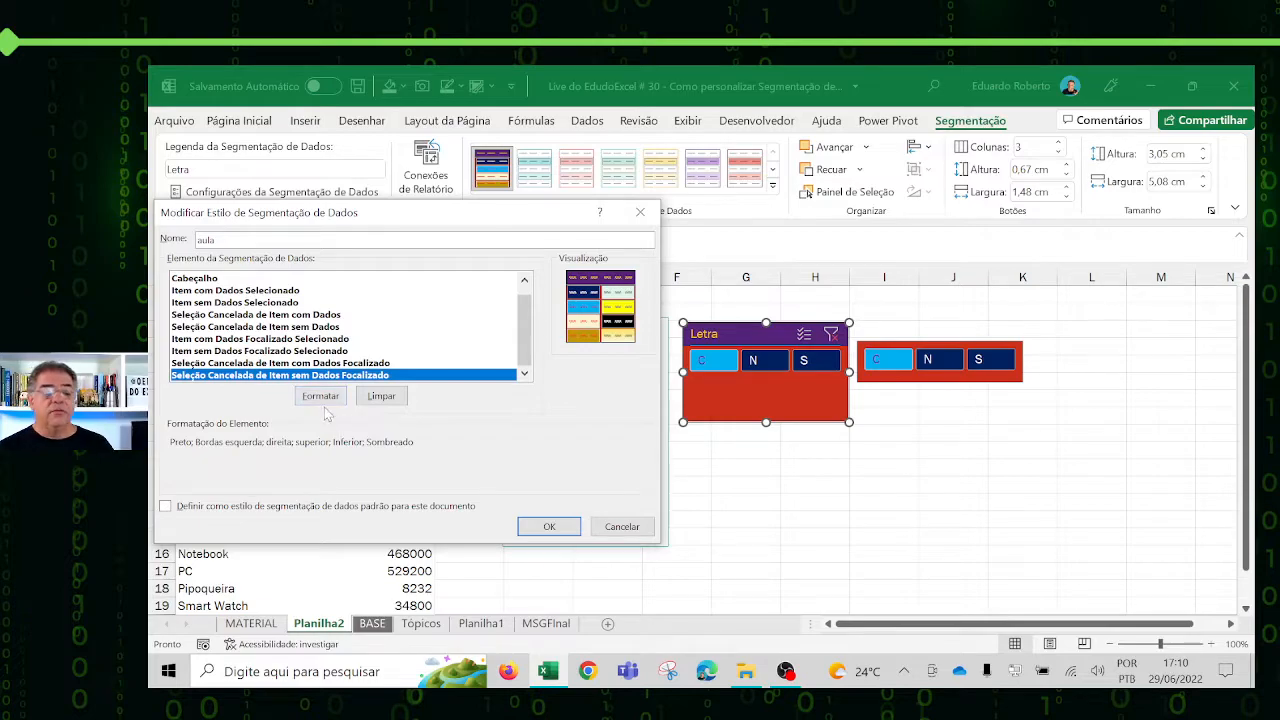
{"action": "left_click", "coordinate": [309, 393]}
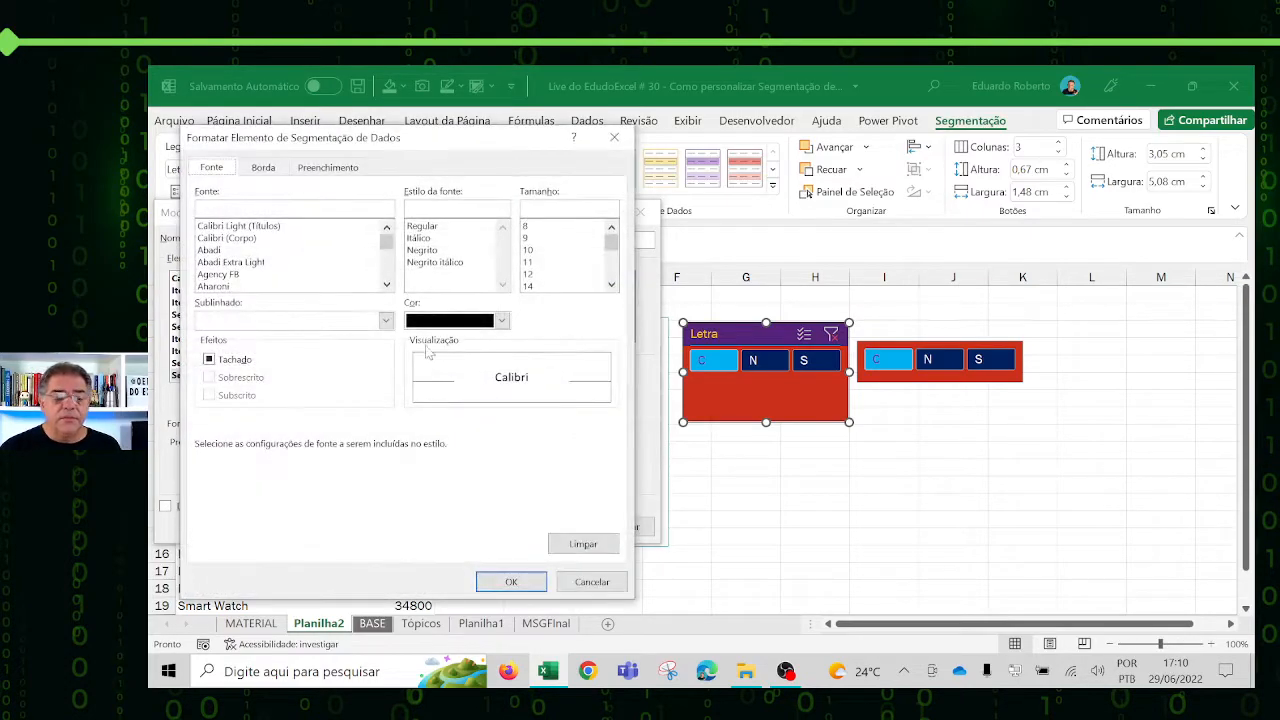
{"action": "left_click", "coordinate": [330, 167]}
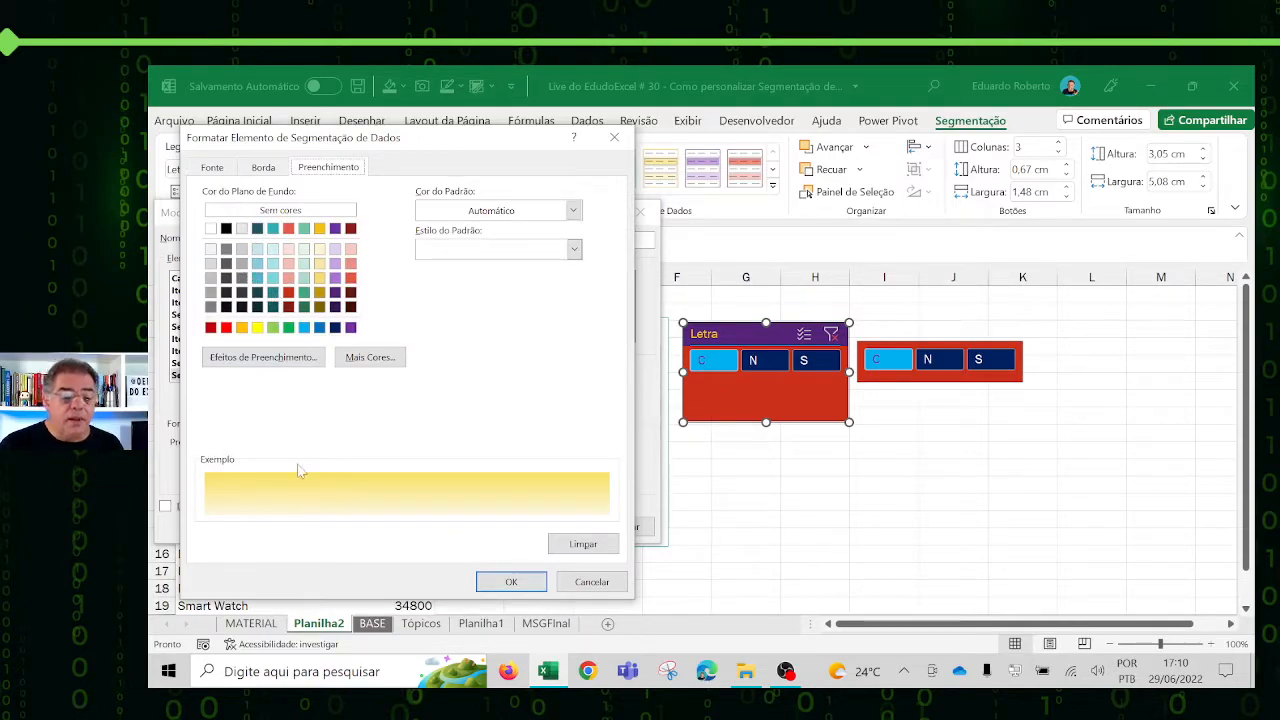
{"action": "left_click", "coordinate": [287, 358]}
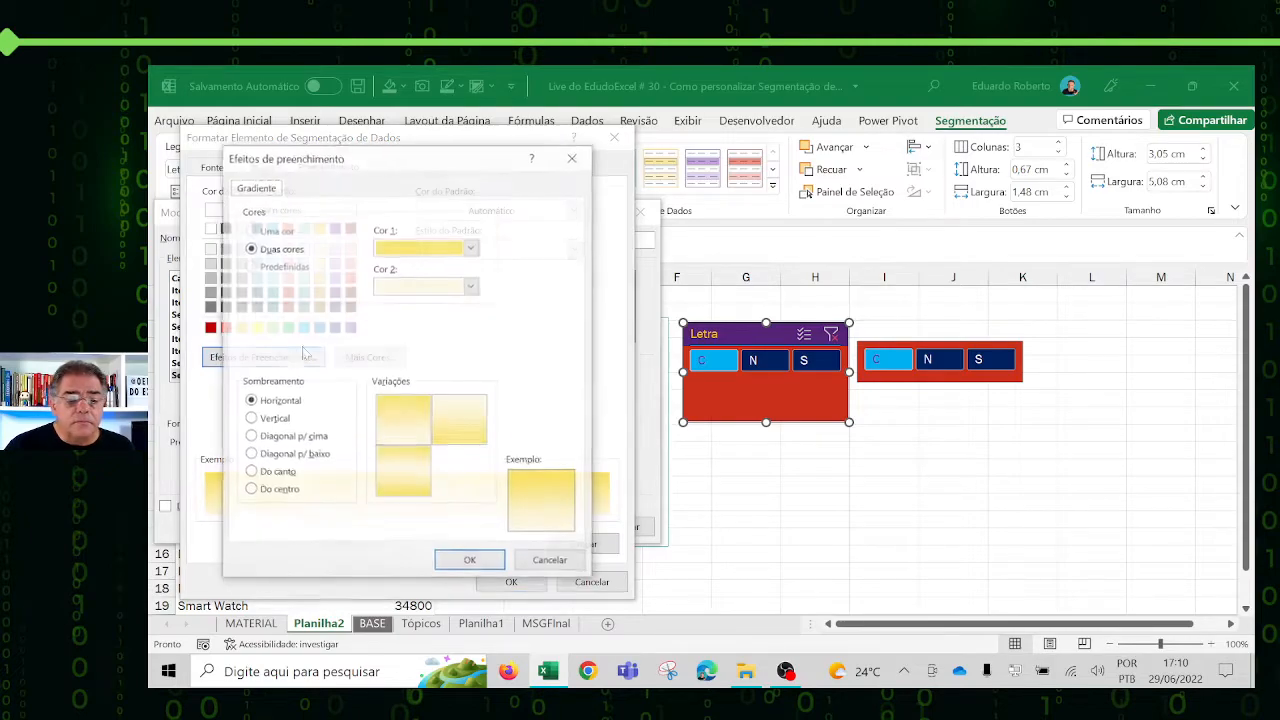
{"action": "left_click", "coordinate": [471, 247]}
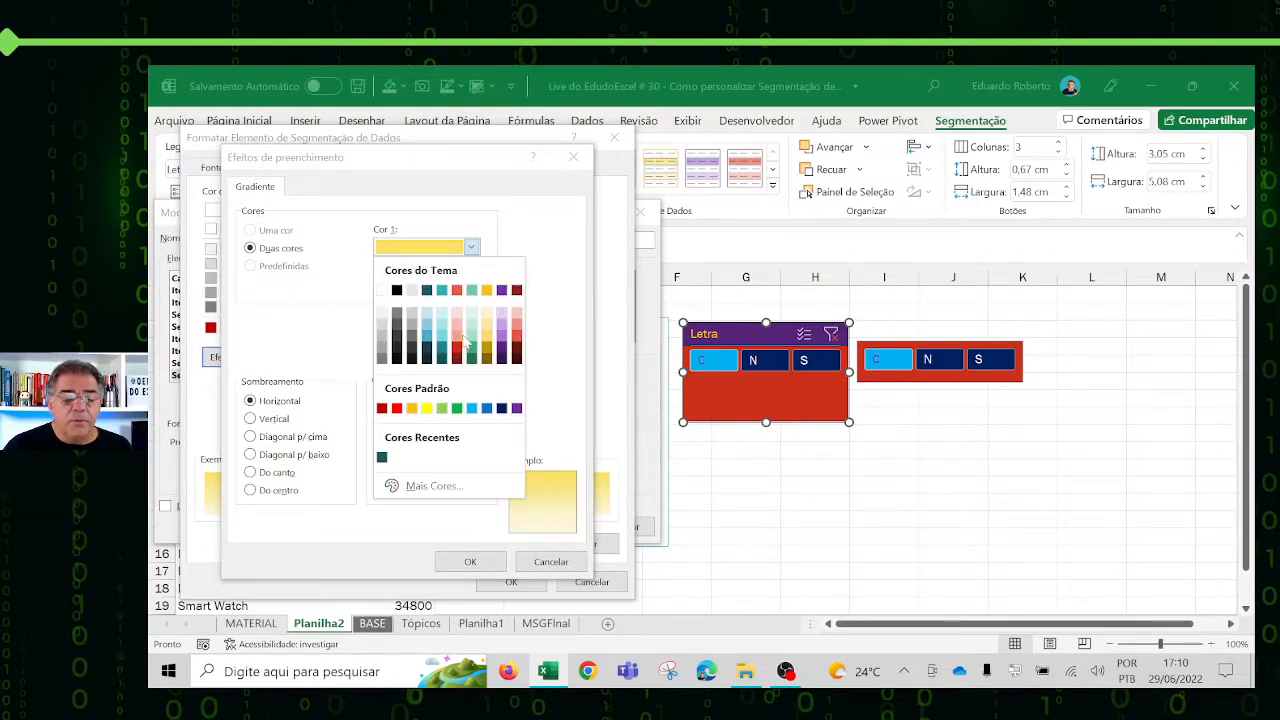
{"action": "left_click", "coordinate": [471, 357]}
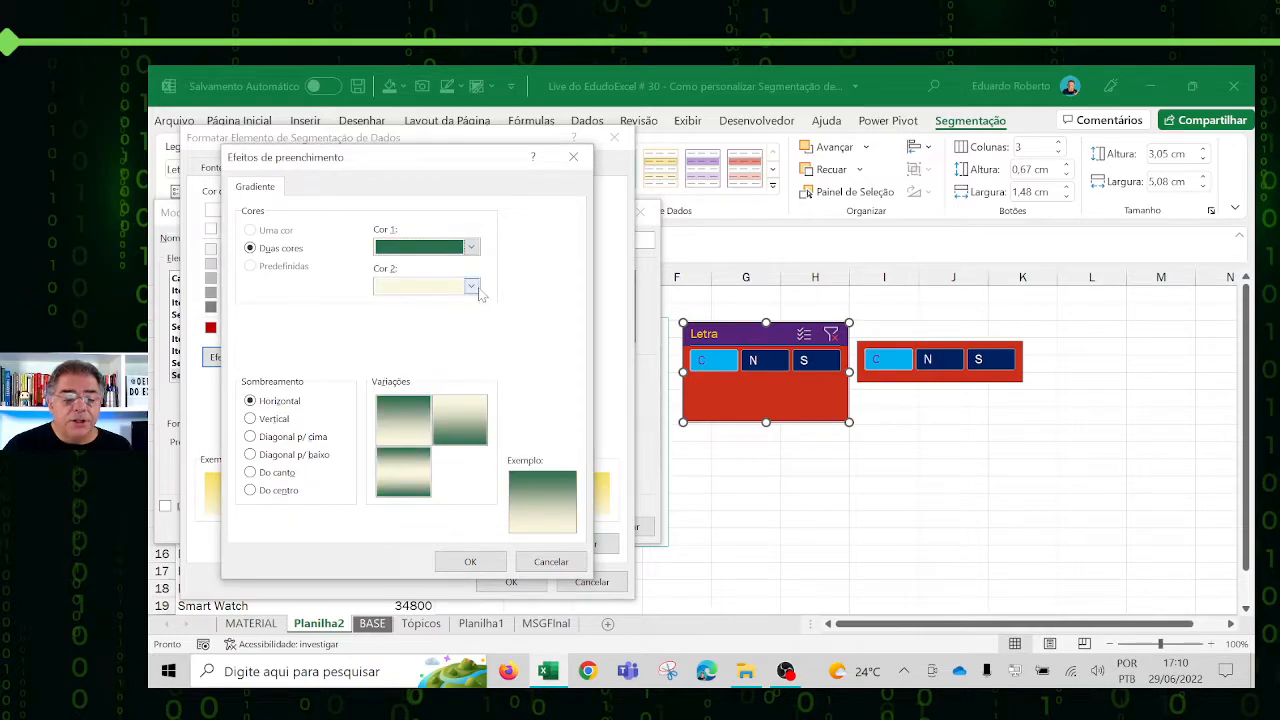
Step: Set the gradient's second color to golden yellow, choose the horizontal variation with yellow in the center, and apply the style changes
{"action": "left_click", "coordinate": [471, 286]}
{"action": "left_click", "coordinate": [488, 381]}
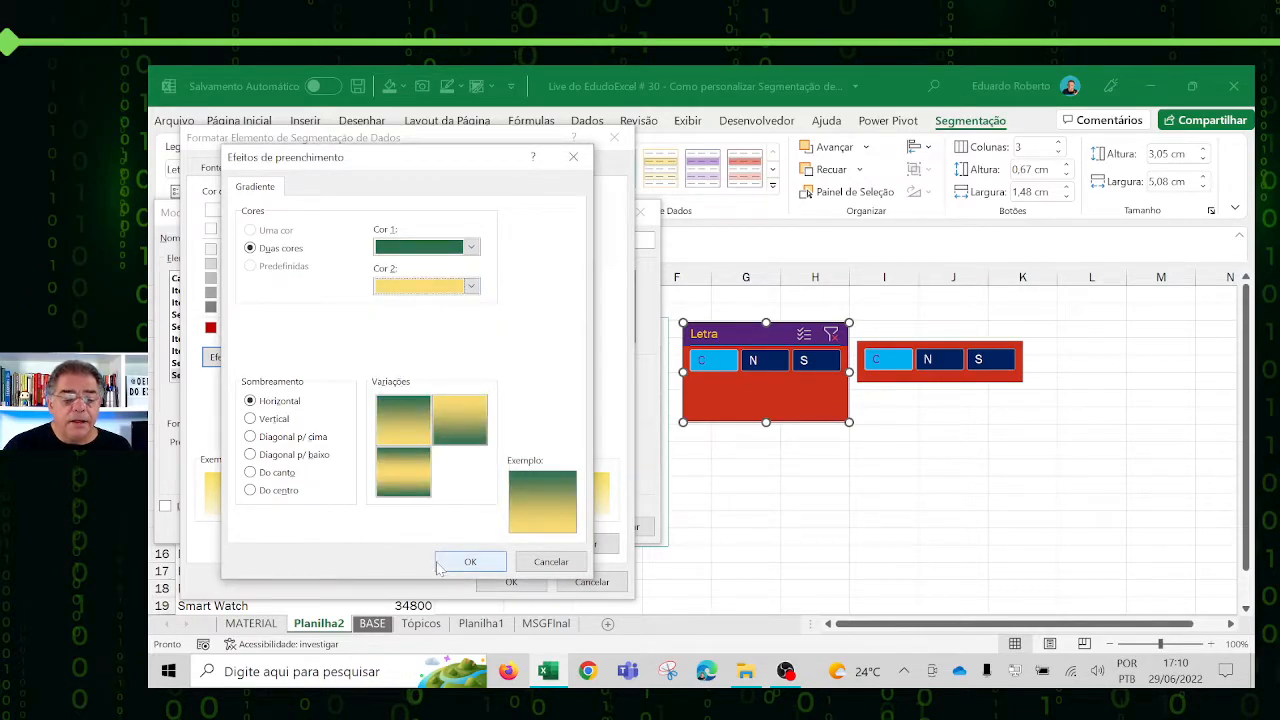
{"action": "left_click", "coordinate": [403, 470]}
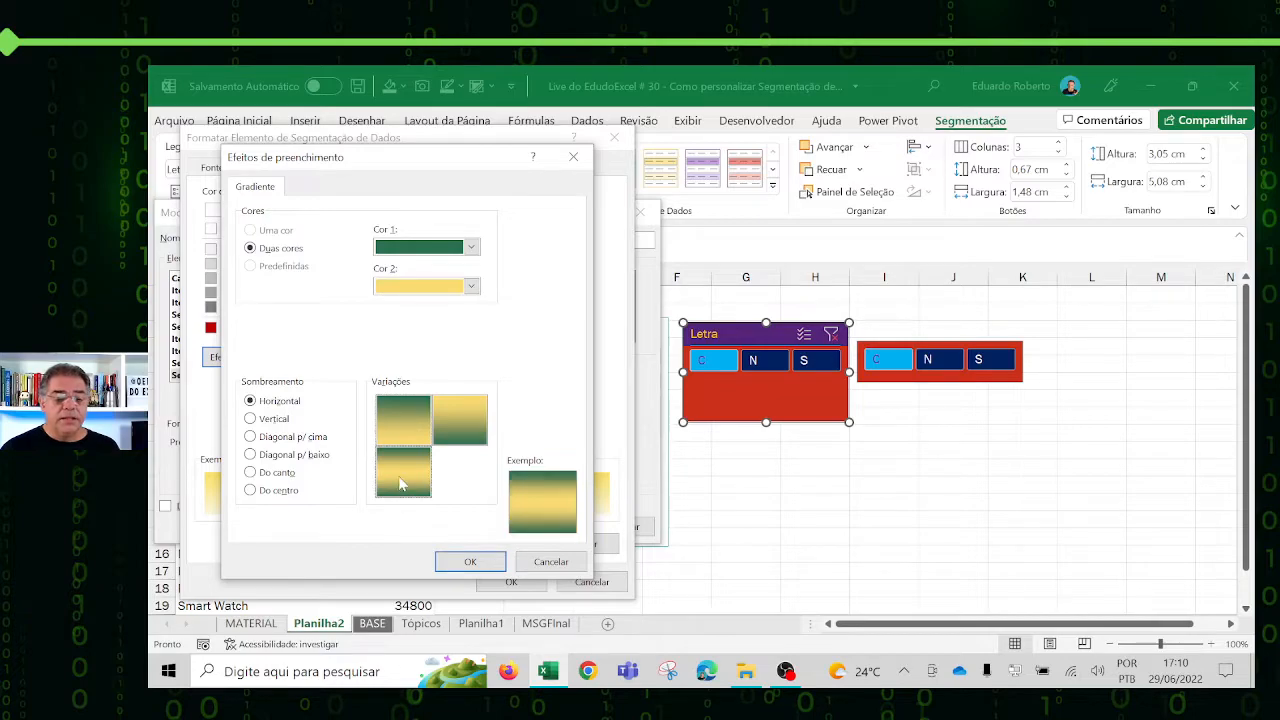
{"action": "left_click", "coordinate": [470, 561]}
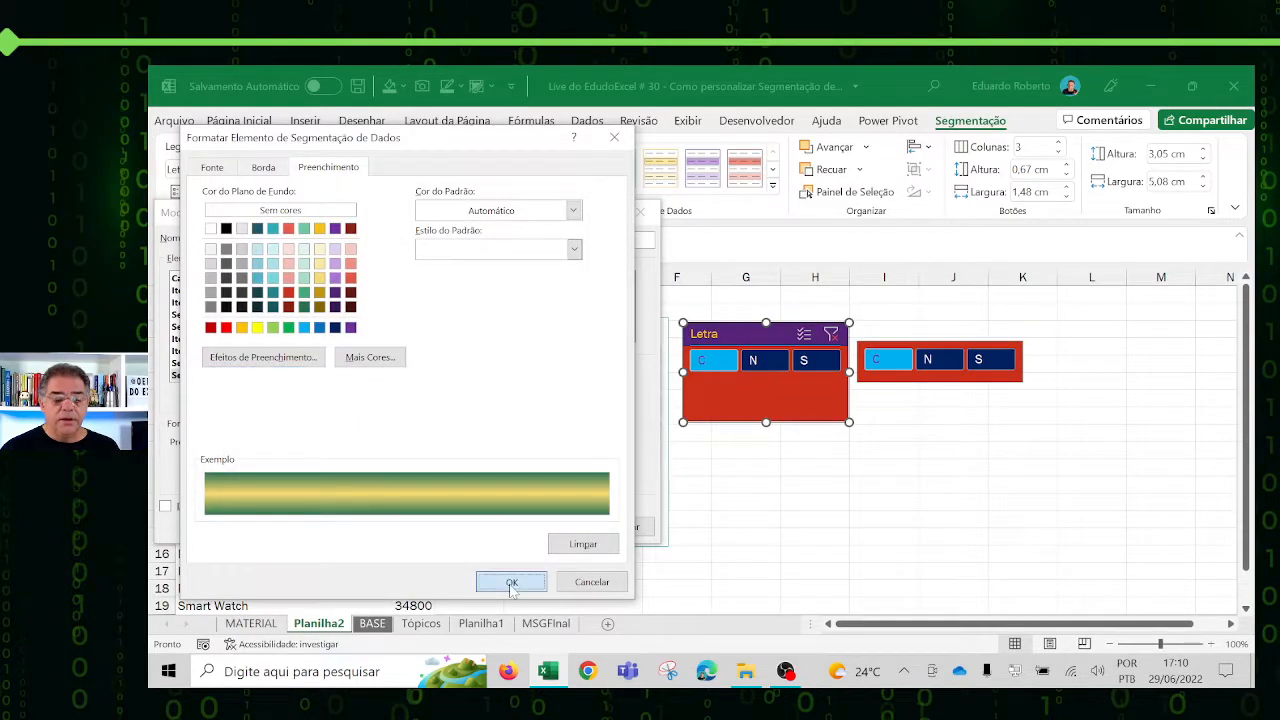
{"action": "left_click", "coordinate": [512, 582]}
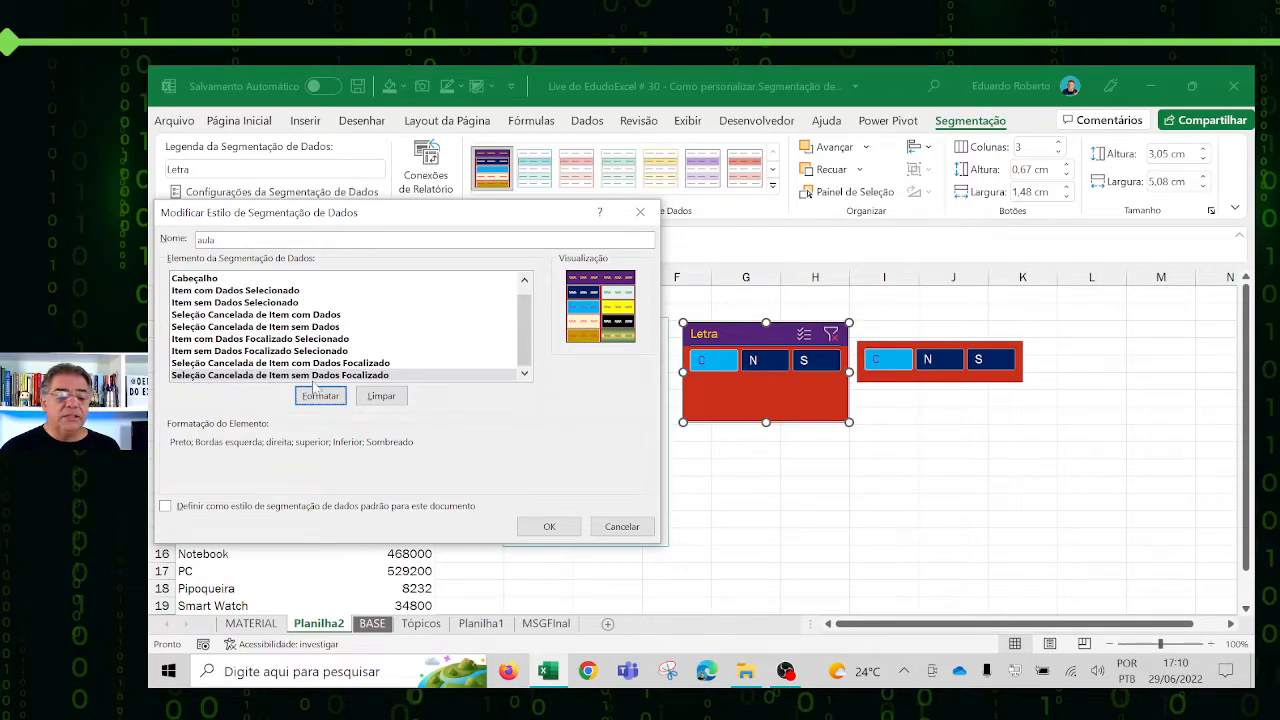
{"action": "left_click", "coordinate": [552, 528]}
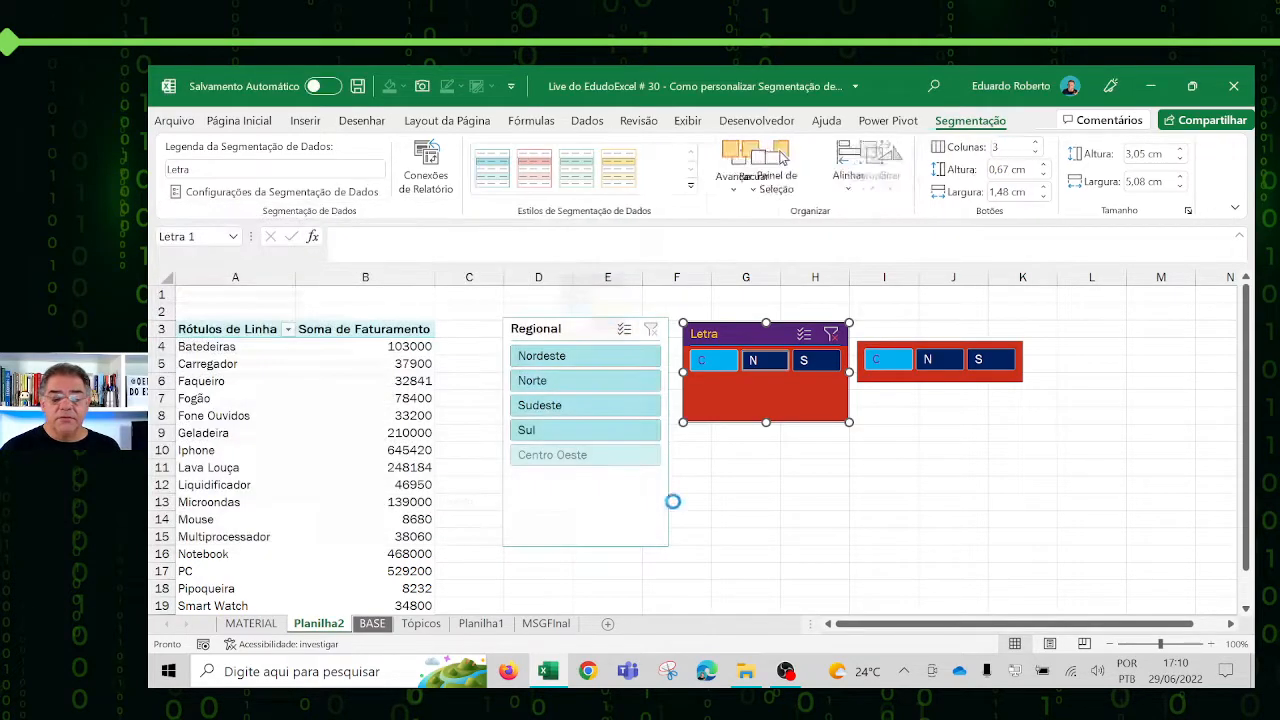
Step: Clear the Letra filter, filter Regional by Centro Oeste, and deselect S in the Letra slicer to check its focused no-data formatting
{"action": "left_click", "coordinate": [775, 478]}
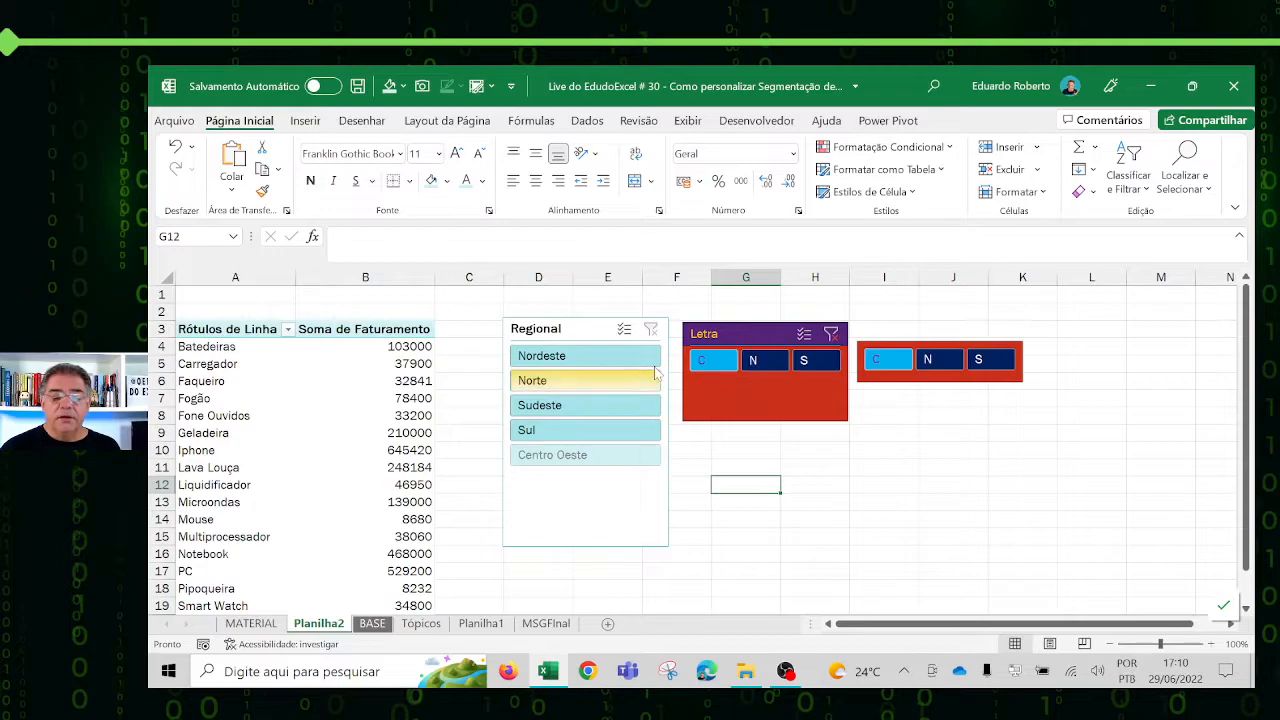
{"action": "left_click", "coordinate": [831, 334]}
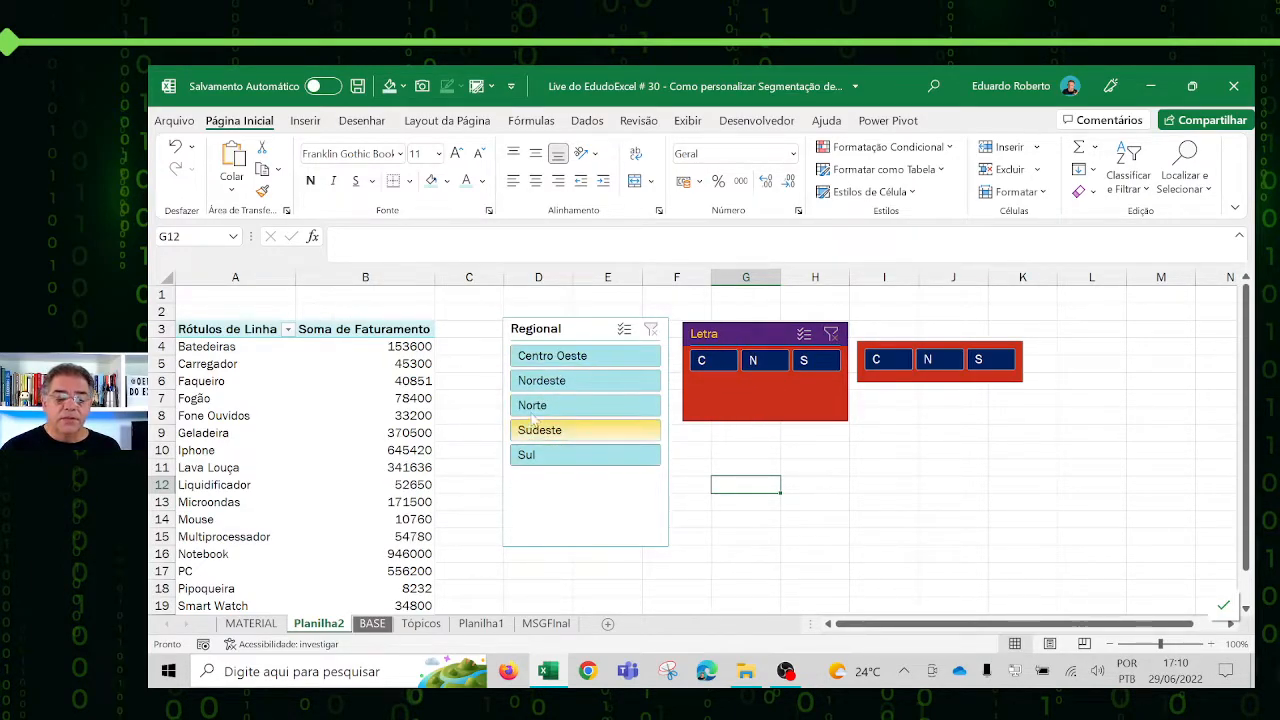
{"action": "left_click", "coordinate": [572, 358]}
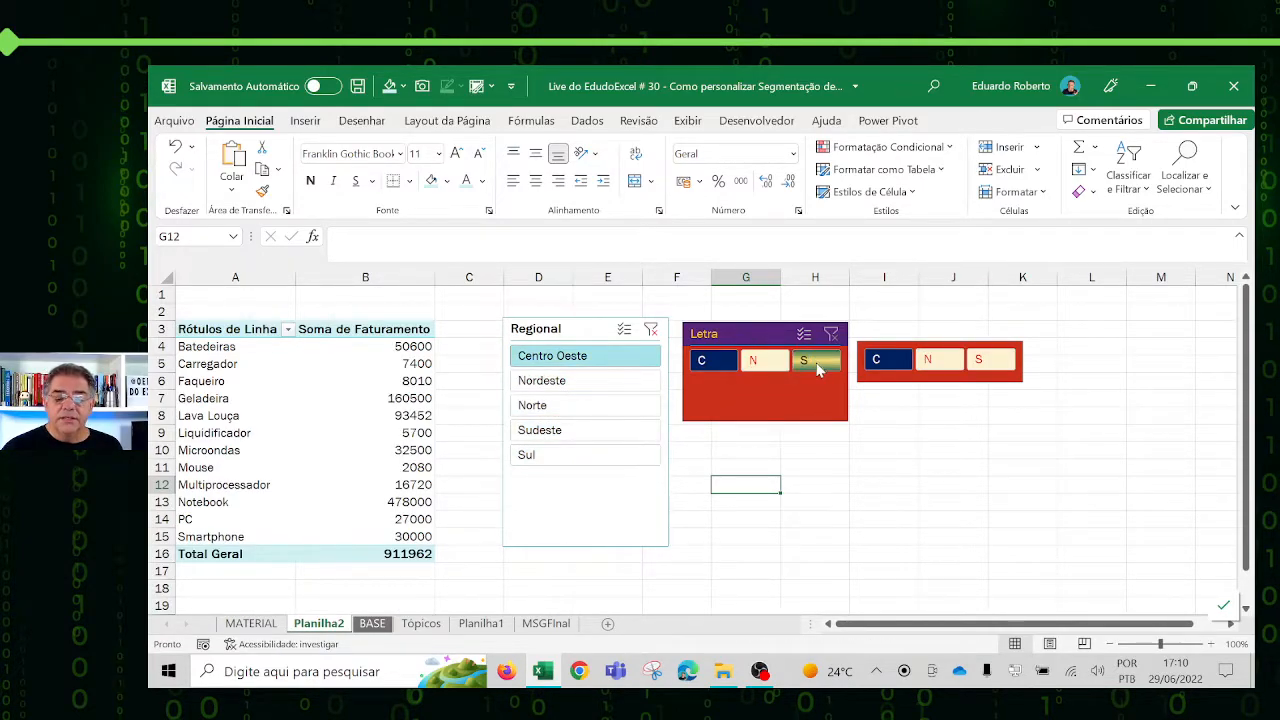
{"action": "left_click", "coordinate": [816, 366]}
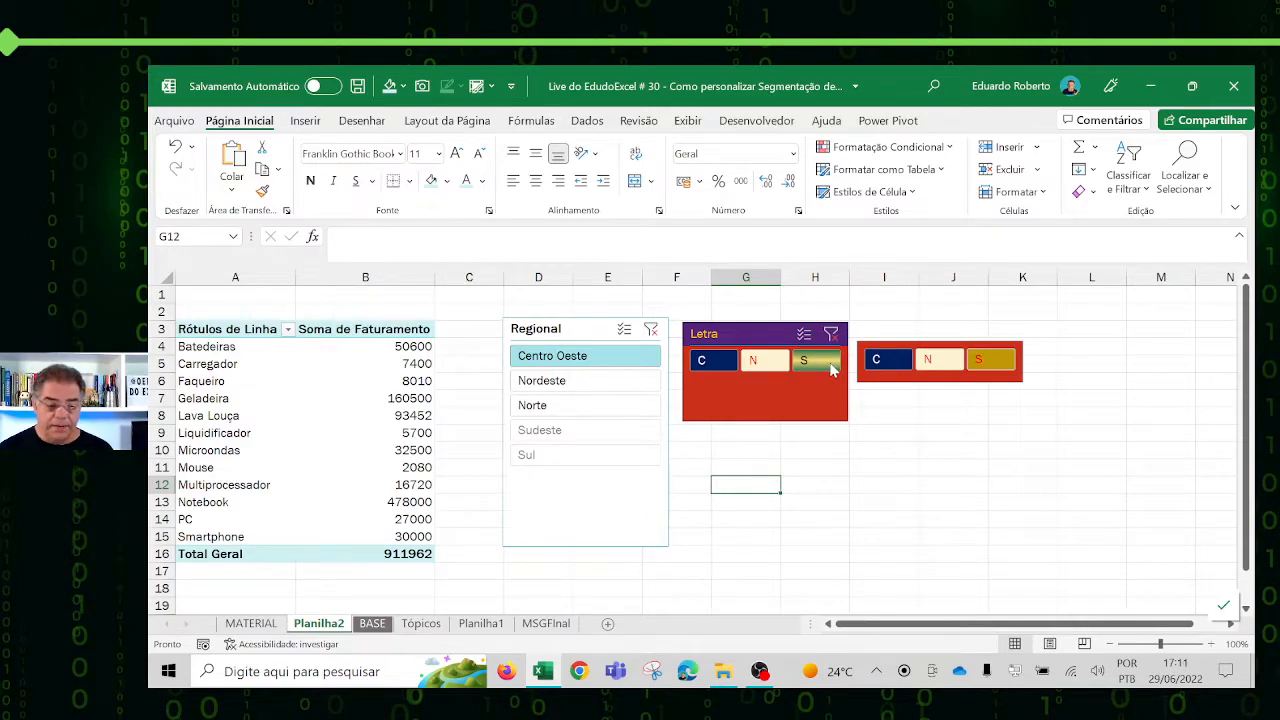
{"action": "left_click", "coordinate": [808, 592]}
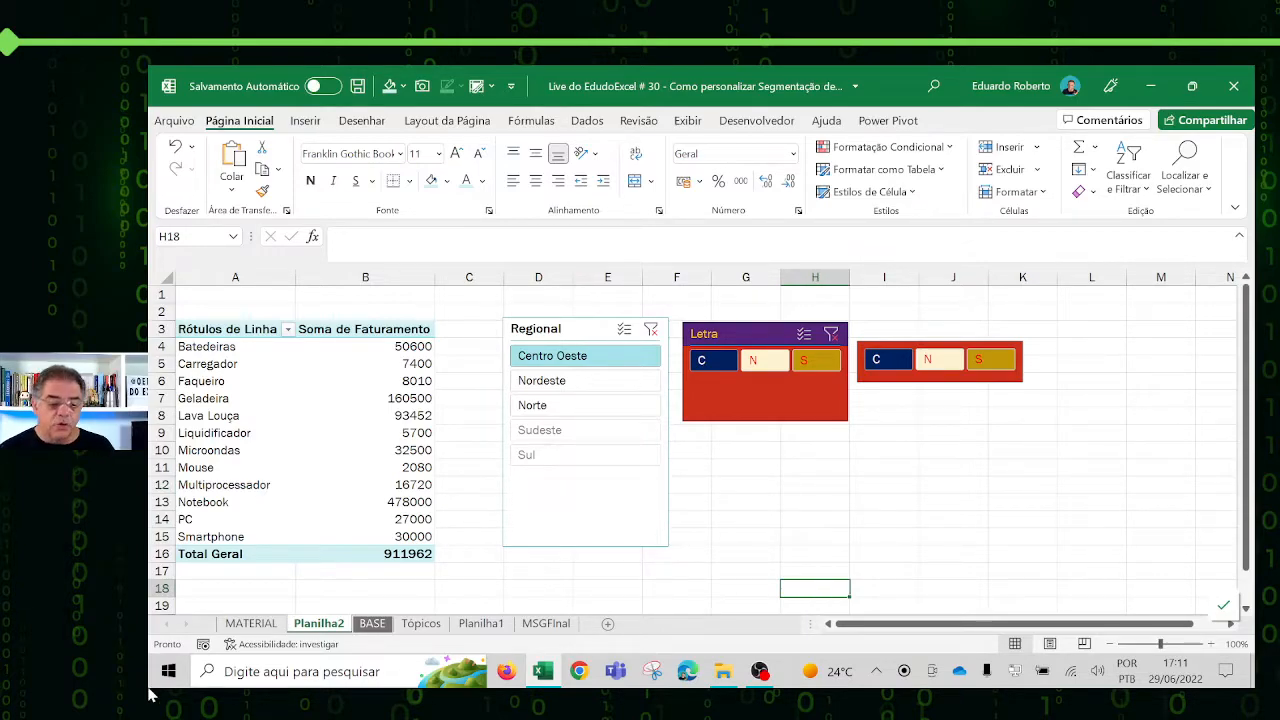
Step: Mark topic 5 as covered on the Tópicos sheet by entering x in cell A7
{"action": "left_click", "coordinate": [421, 624]}
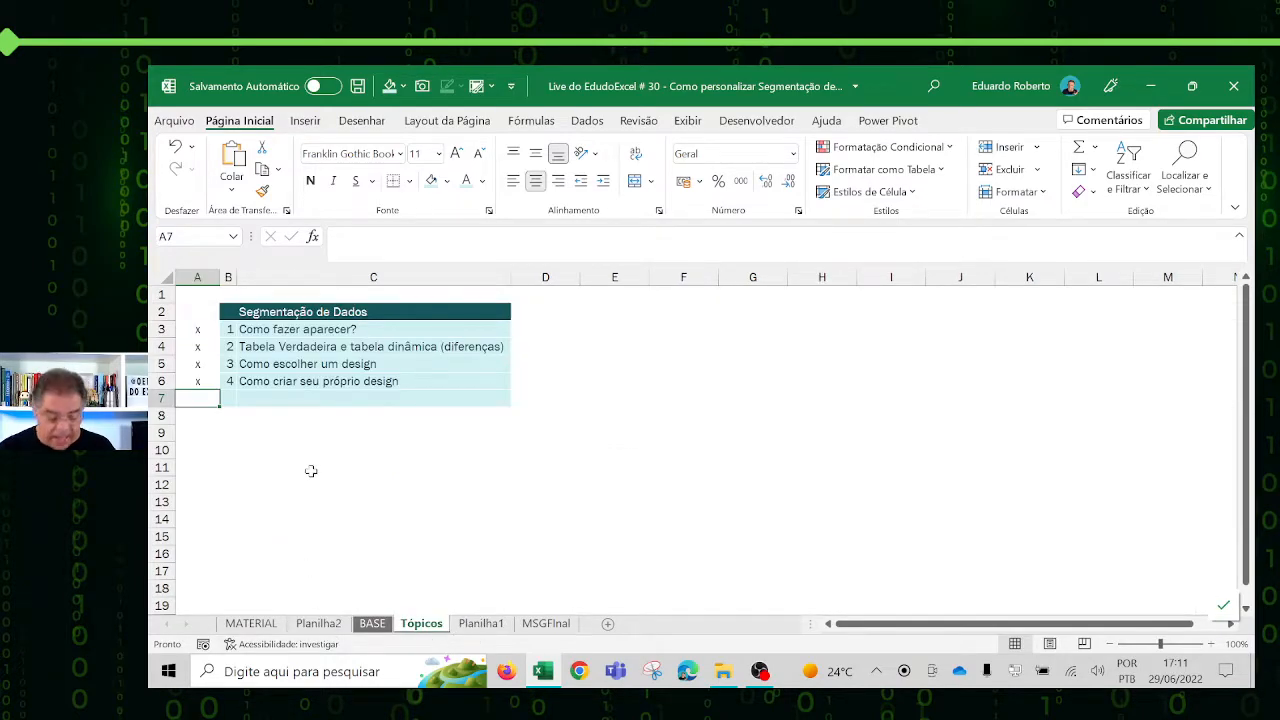
{"action": "type", "text": "x"}
{"action": "key", "text": "Return"}
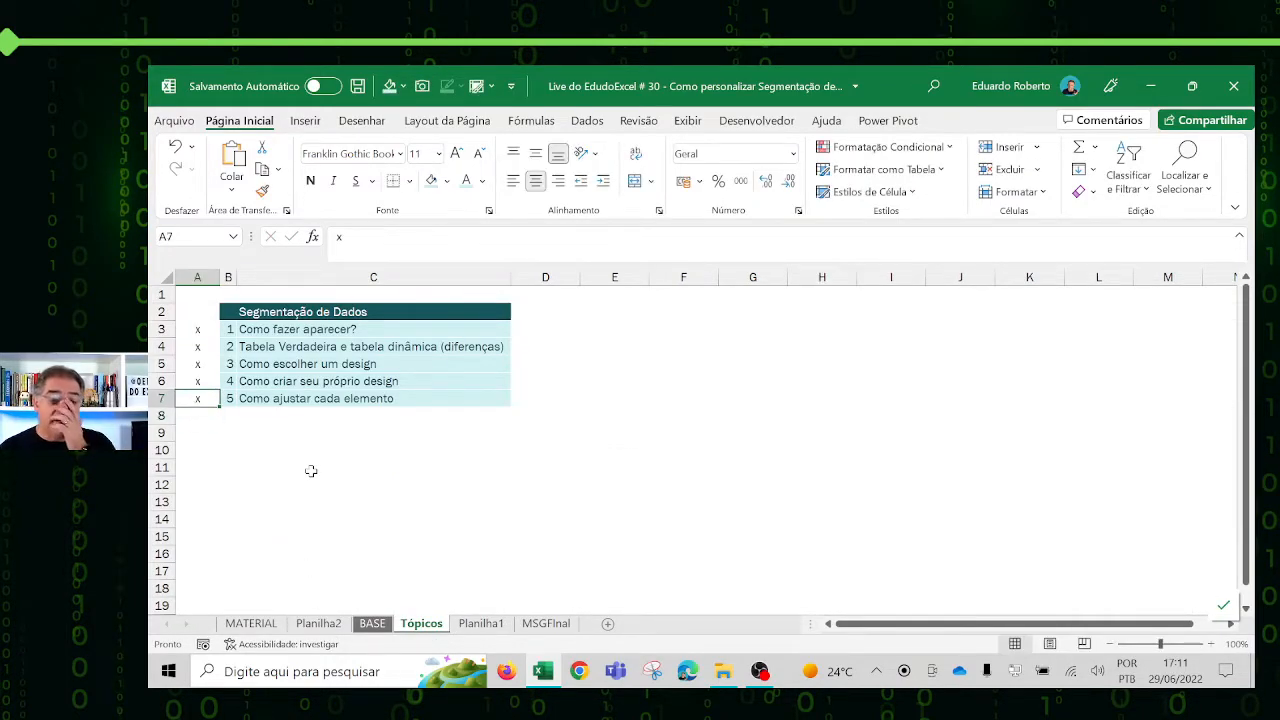
{"action": "key", "text": "Up"}
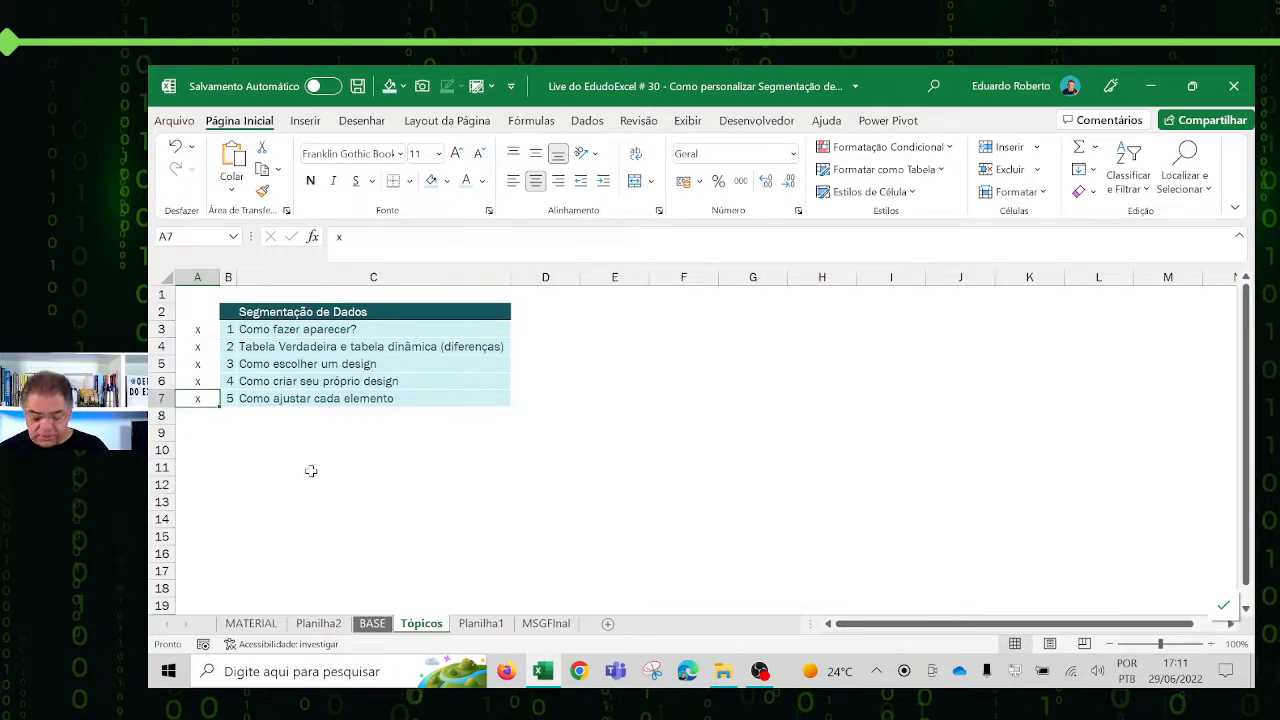
Step: Show the closing message on the MSGFinal sheet, and switch to the Vídeos folder in File Explorer
{"action": "left_click", "coordinate": [546, 623]}
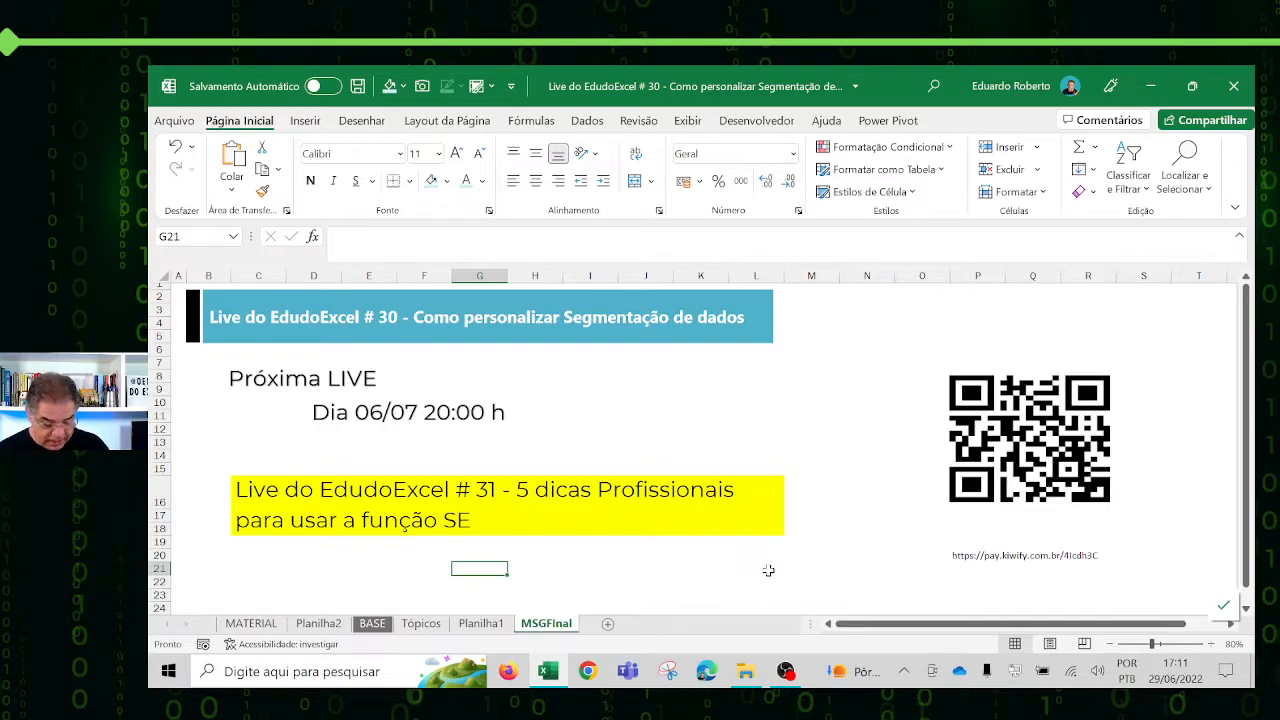
{"action": "key", "text": "alt+Tab"}
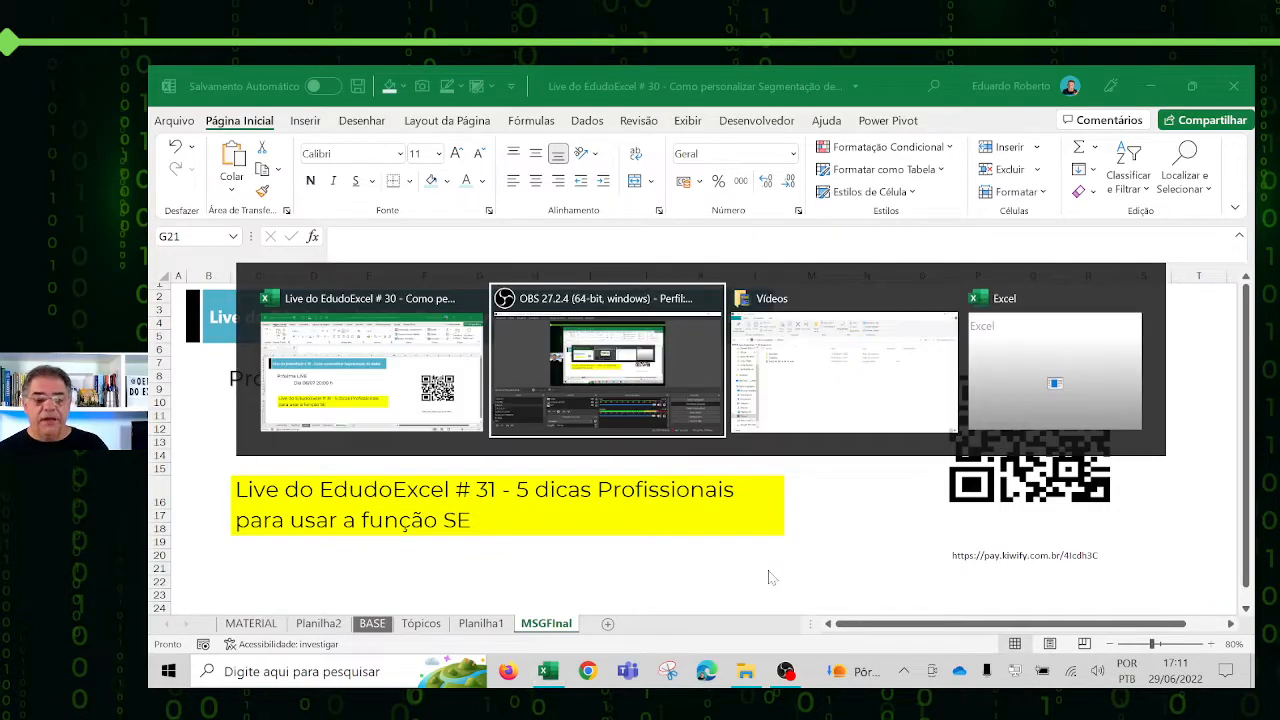
{"action": "key", "text": "alt+Tab"}
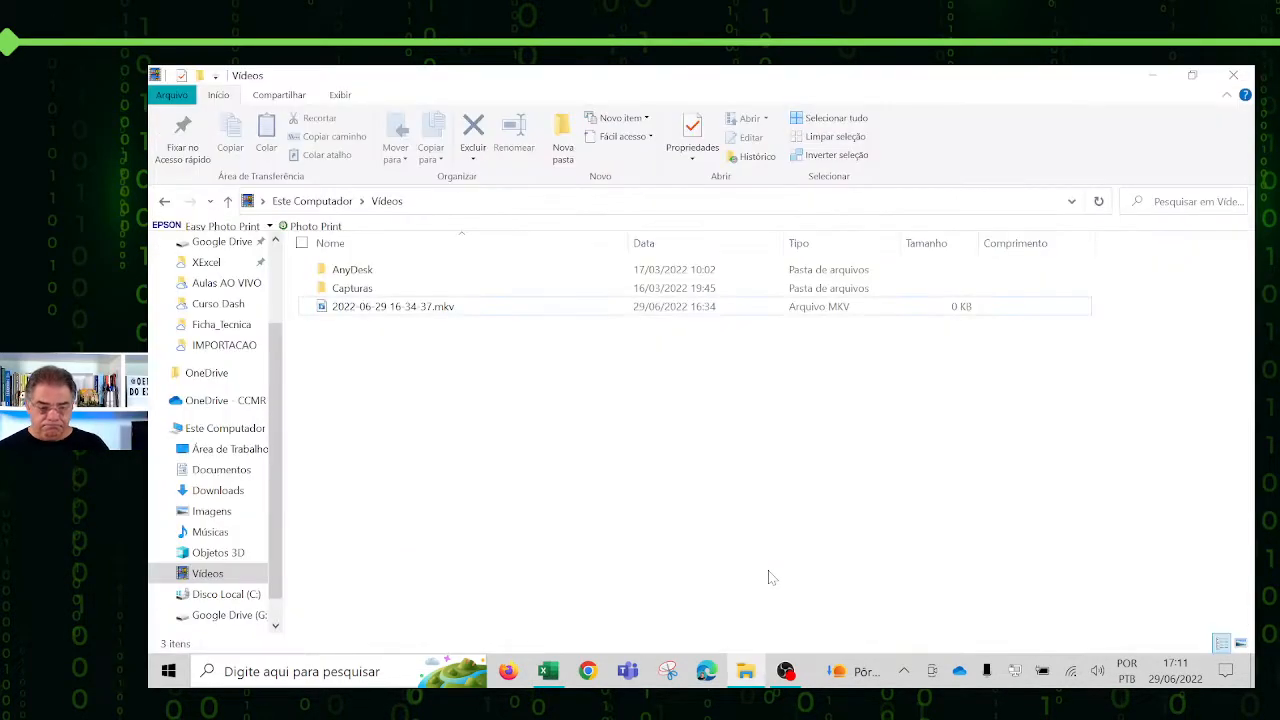